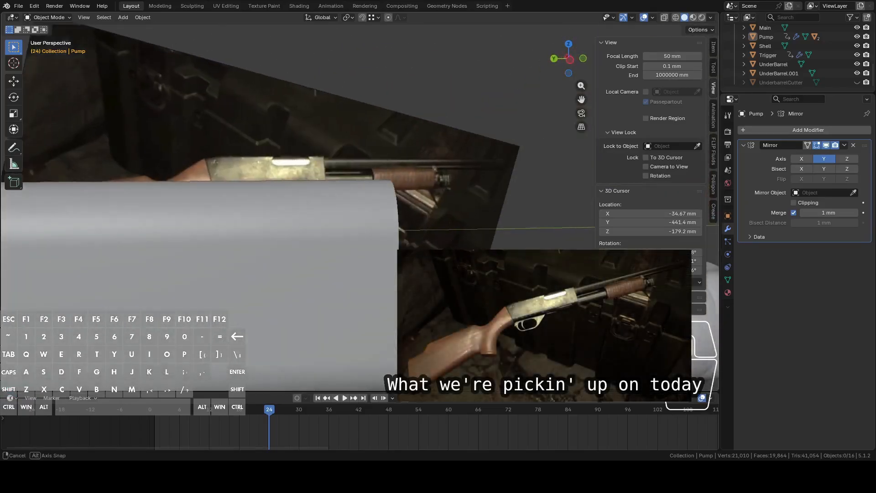
# Compare the receiver and trigger area with the reference image in a see-through left orthographic view
pyautogui.scroll(-4, 406, 223)
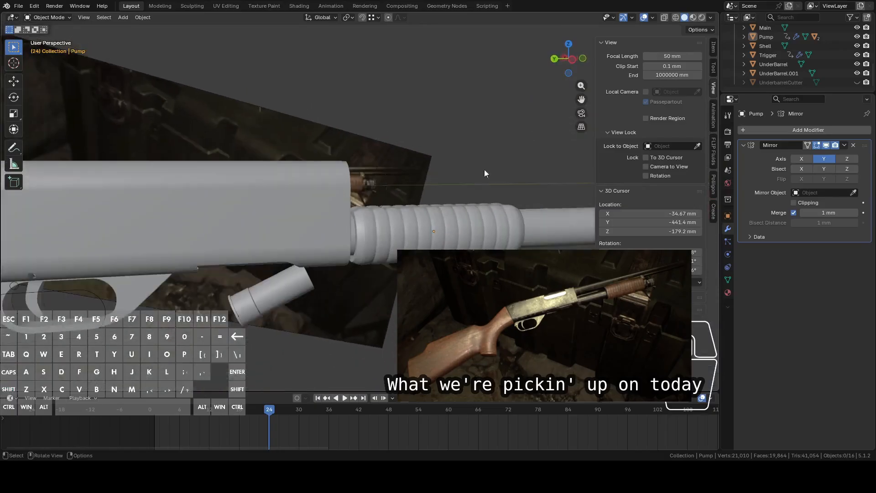
pyautogui.click(567, 62)
pyautogui.click(569, 60)
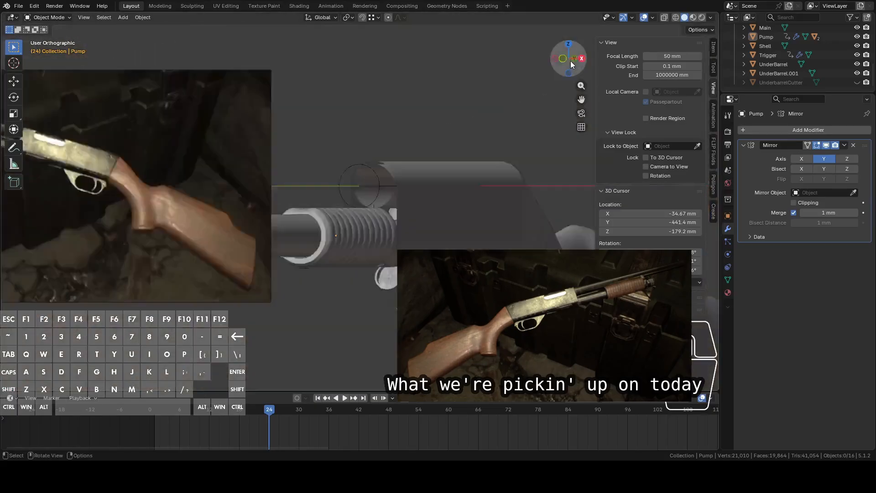
pyautogui.click(664, 17)
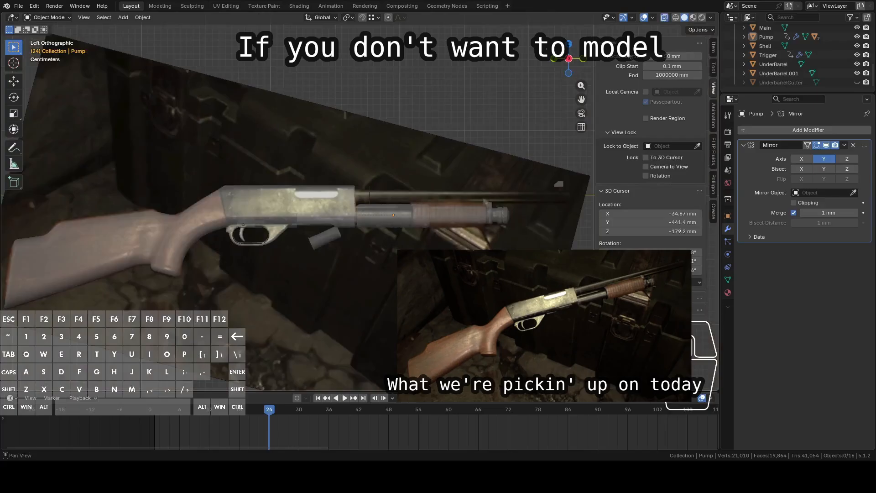
pyautogui.keyDown('shift'); pyautogui.moveTo(456, 144); pyautogui.dragTo(487, 182, button='middle'); pyautogui.keyUp('shift')
pyautogui.scroll(3, 486, 182)
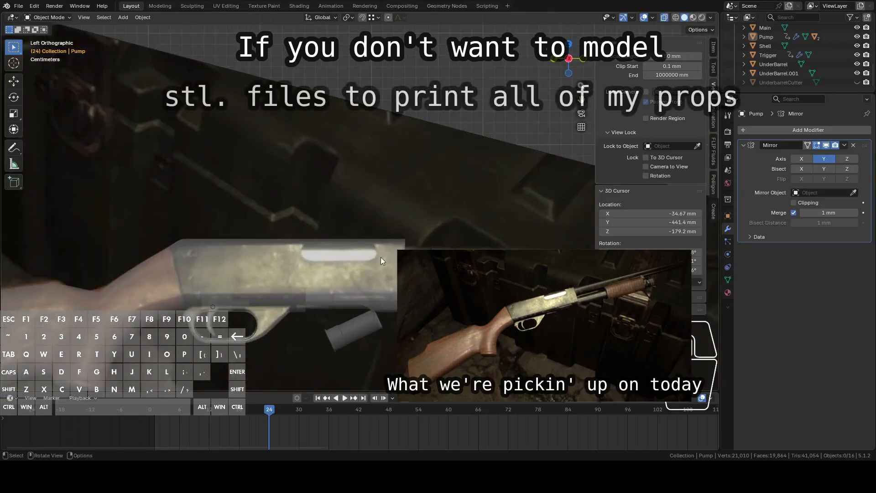
pyautogui.keyDown('shift'); pyautogui.moveTo(355, 269); pyautogui.dragTo(340, 217, button='middle'); pyautogui.keyUp('shift')
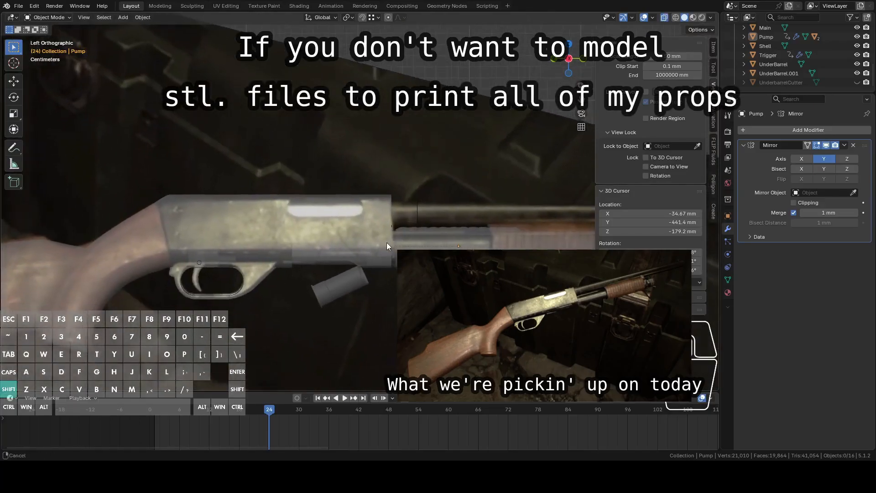
pyautogui.keyDown('shift'); pyautogui.moveTo(393, 242); pyautogui.dragTo(363, 253, button='middle'); pyautogui.keyUp('shift')
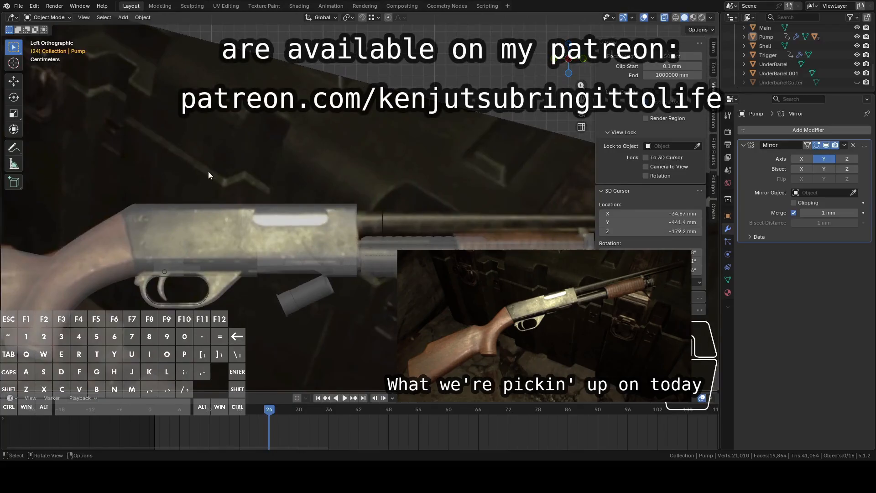
# Examine the front end of the main body and the pump against the reference image, in perspective and from the side
pyautogui.moveTo(380, 249); pyautogui.dragTo(393, 265, button='middle')
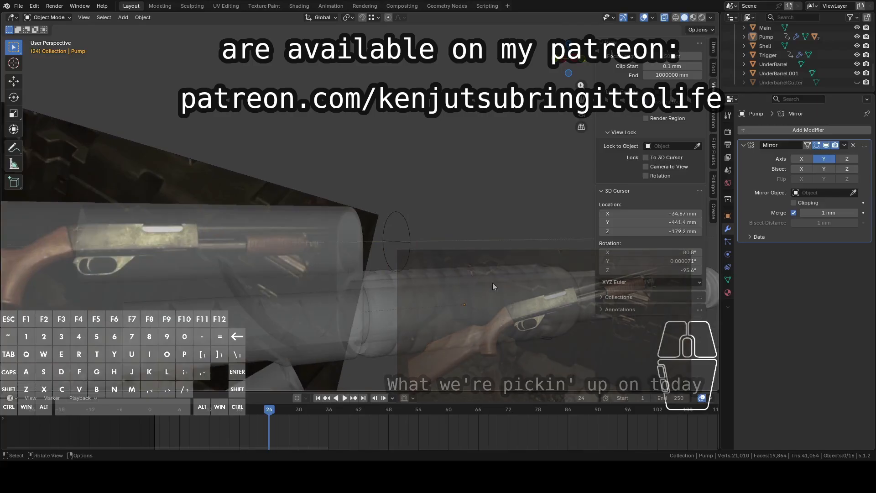
pyautogui.moveTo(366, 284)
pyautogui.mouseDown(button='middle')
pyautogui.moveTo(370, 276)
pyautogui.moveTo(377, 286)
pyautogui.mouseUp(button='middle')
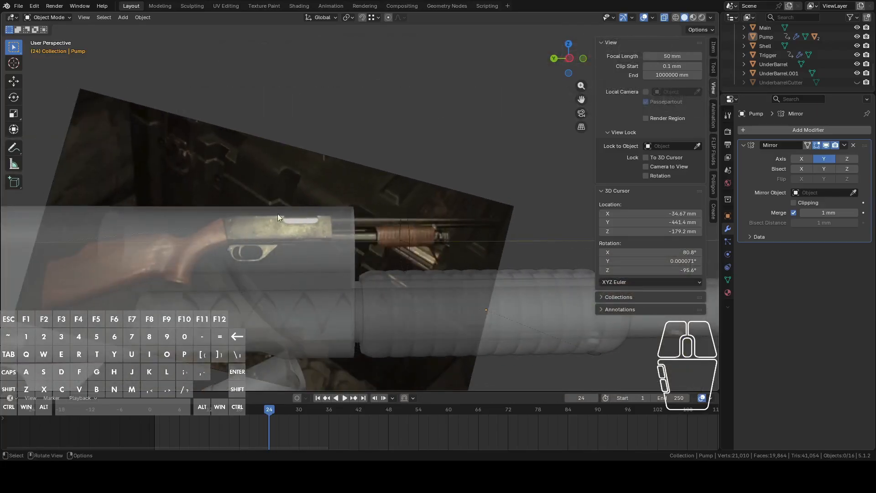
pyautogui.moveTo(285, 245); pyautogui.dragTo(526, 138, button='middle')
pyautogui.click(563, 58)
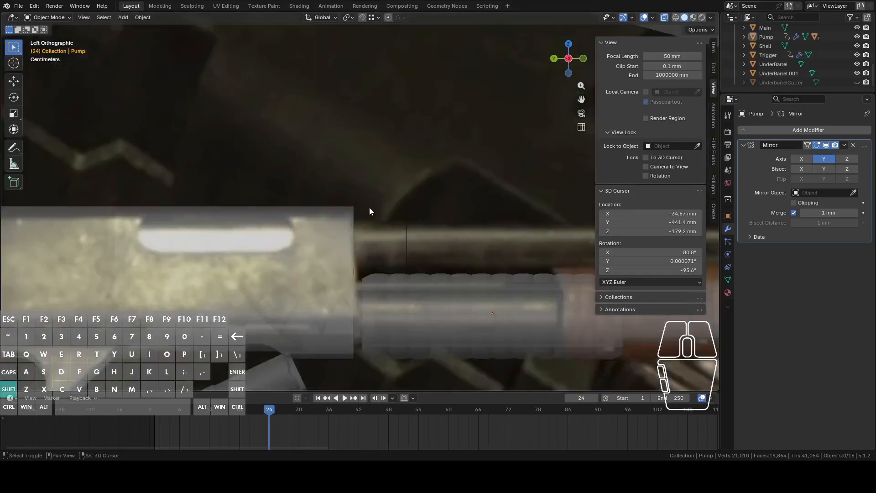
pyautogui.keyDown('shift'); pyautogui.moveTo(374, 207); pyautogui.dragTo(479, 189, button='middle'); pyautogui.keyUp('shift')
pyautogui.click(414, 207)
pyautogui.scroll(-3, 415, 207)
pyautogui.moveTo(414, 208); pyautogui.dragTo(384, 210, button='middle')
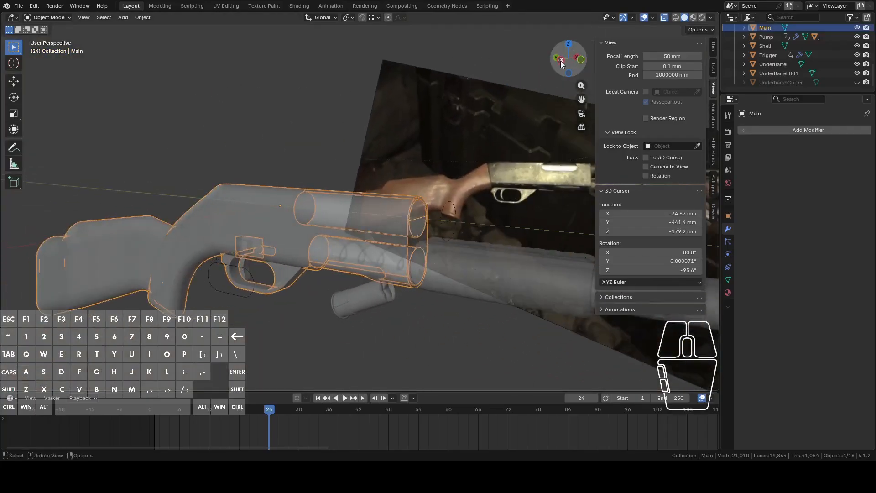
pyautogui.click(562, 60)
pyautogui.scroll(6, 446, 136)
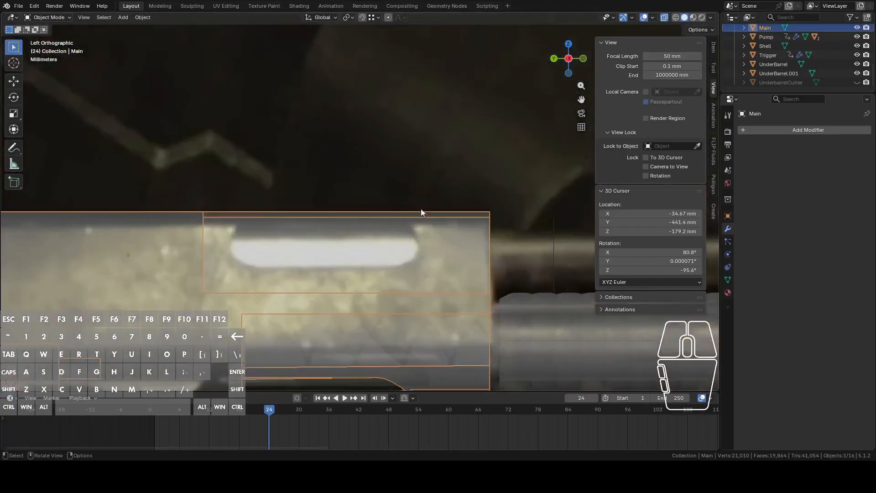
# Rotate the shell below the receiver in the left view so it lies horizontally, parallel to the barrel
pyautogui.keyDown('shift'); pyautogui.scroll(-5, 387, 283); pyautogui.keyUp('shift')
pyautogui.click(393, 287)
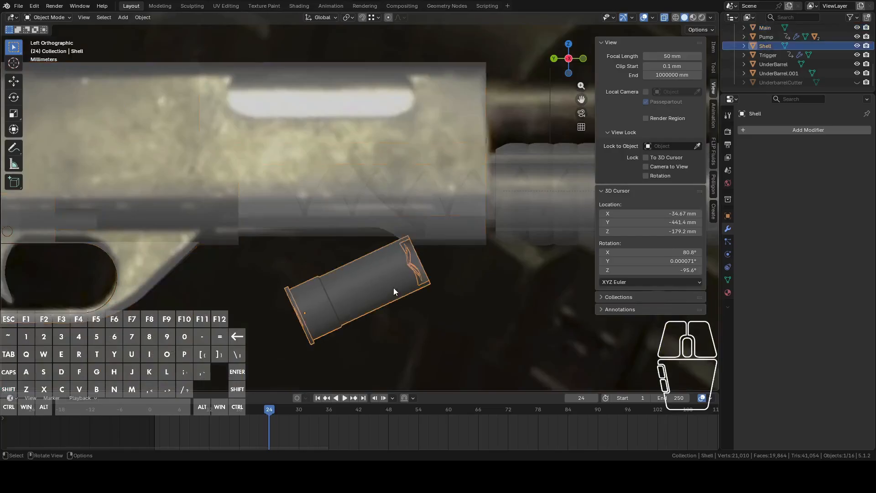
pyautogui.press('r')
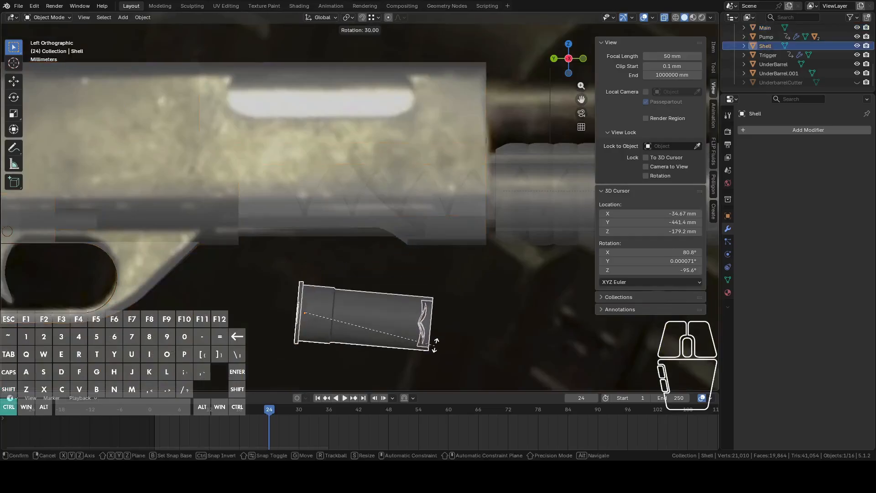
pyautogui.click(437, 335)
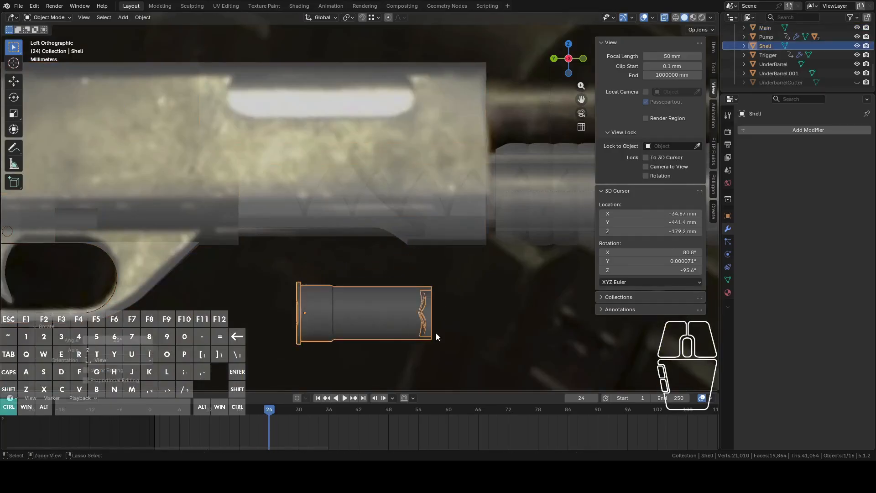
# Select the loop of outer side faces around the shell's rim in face mode and return to the left orthographic view
pyautogui.keyDown('shift'); pyautogui.moveTo(323, 323); pyautogui.dragTo(342, 217, button='middle'); pyautogui.keyUp('shift')
pyautogui.scroll(3, 321, 237)
pyautogui.press('Tab')
pyautogui.click(286, 209)
pyautogui.press('3')
pyautogui.keyDown('alt'); pyautogui.click(280, 172); pyautogui.keyUp('alt')
pyautogui.moveTo(290, 173); pyautogui.dragTo(263, 182, button='middle')
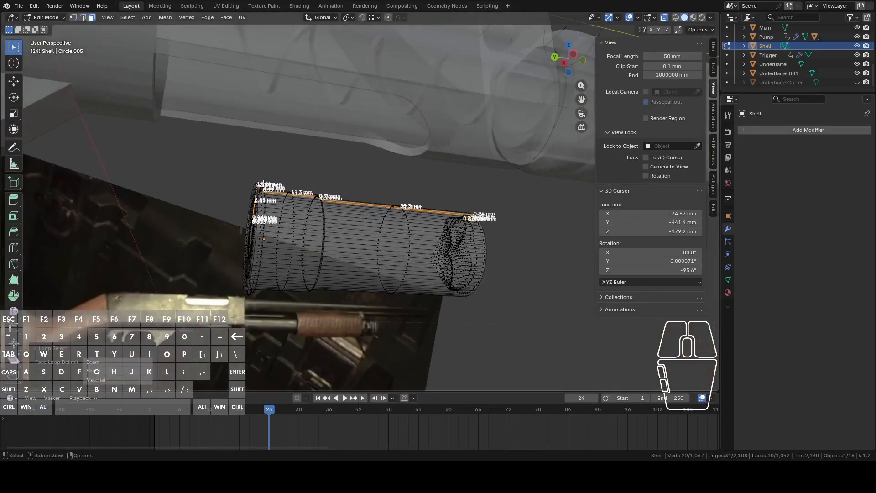
pyautogui.keyDown('alt'); pyautogui.click(261, 178); pyautogui.keyUp('alt')
pyautogui.click(571, 57)
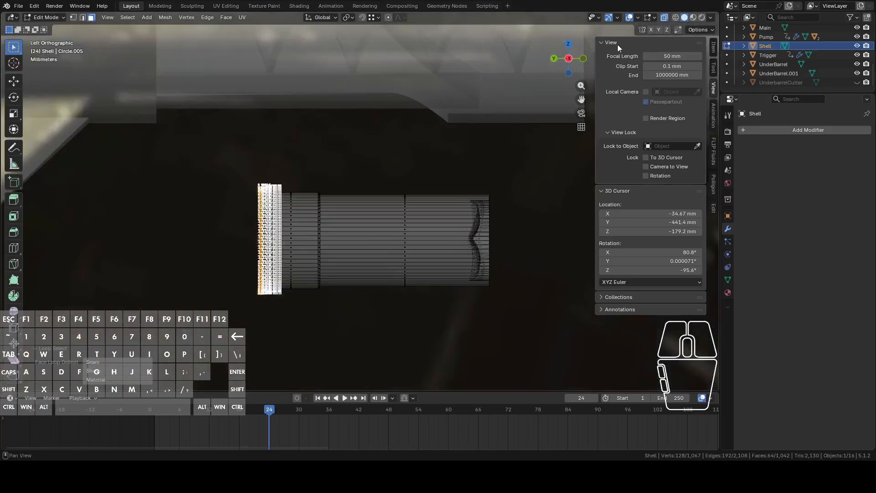
# Turn off see-through shading and examine the shell's rim, base and position beneath the receiver from several angles
pyautogui.click(665, 18)
pyautogui.scroll(6, 369, 215)
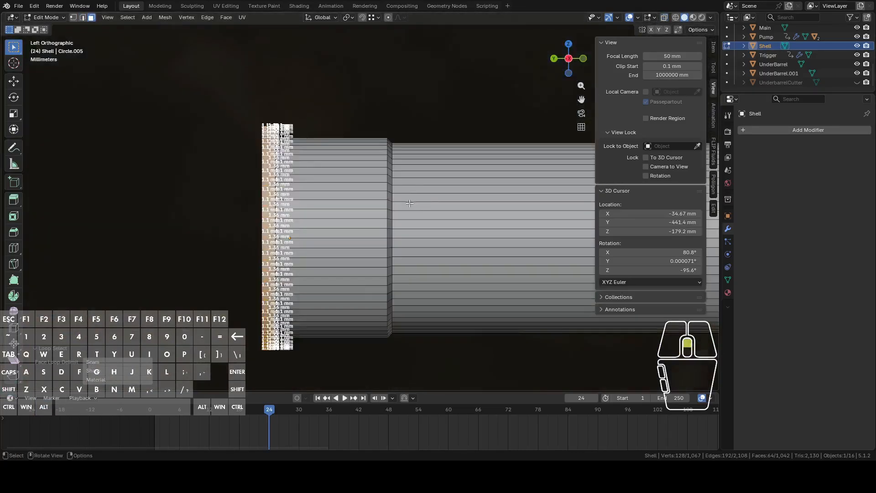
pyautogui.moveTo(353, 195); pyautogui.dragTo(497, 265, button='middle')
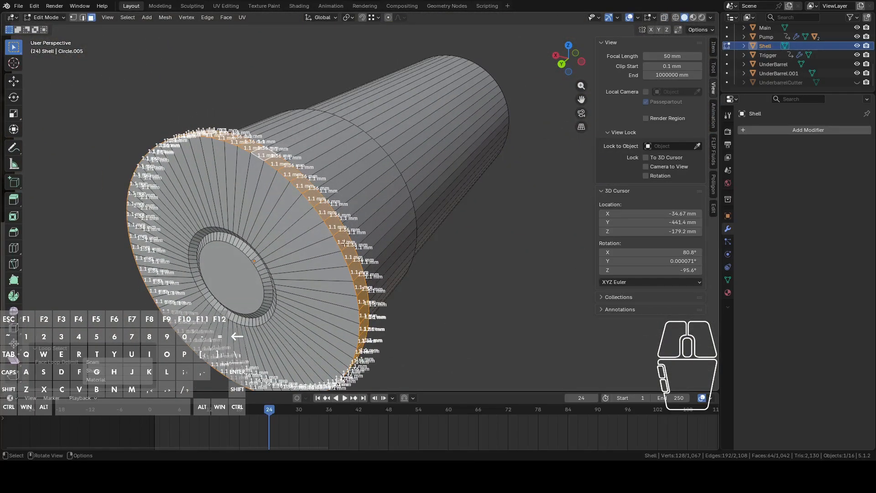
pyautogui.moveTo(395, 252); pyautogui.dragTo(333, 231, button='middle')
pyautogui.scroll(-8, 377, 192)
pyautogui.keyDown('shift'); pyautogui.moveTo(404, 172); pyautogui.dragTo(299, 233, button='middle'); pyautogui.keyUp('shift')
pyautogui.moveTo(299, 233); pyautogui.dragTo(385, 159, button='middle')
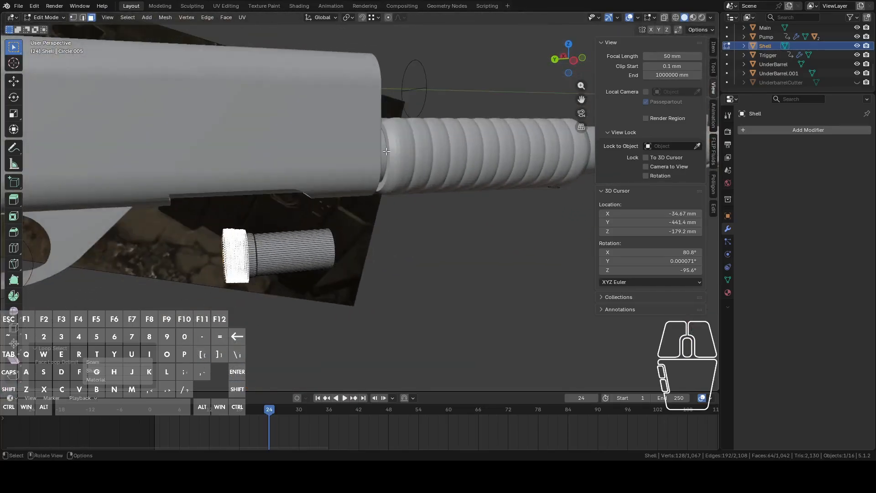
pyautogui.keyDown('shift'); pyautogui.moveTo(377, 207); pyautogui.dragTo(408, 175, button='middle'); pyautogui.keyUp('shift')
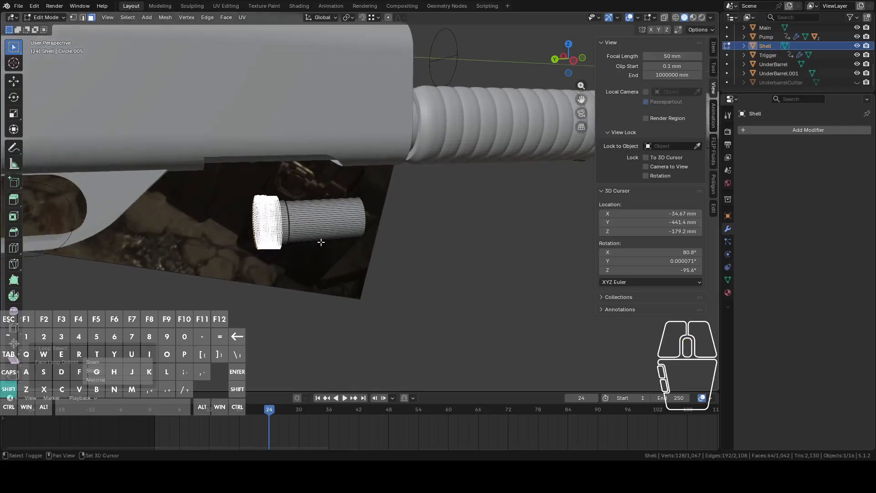
pyautogui.scroll(5, 312, 260)
pyautogui.moveTo(292, 267); pyautogui.dragTo(337, 203, button='middle')
pyautogui.scroll(4, 340, 214)
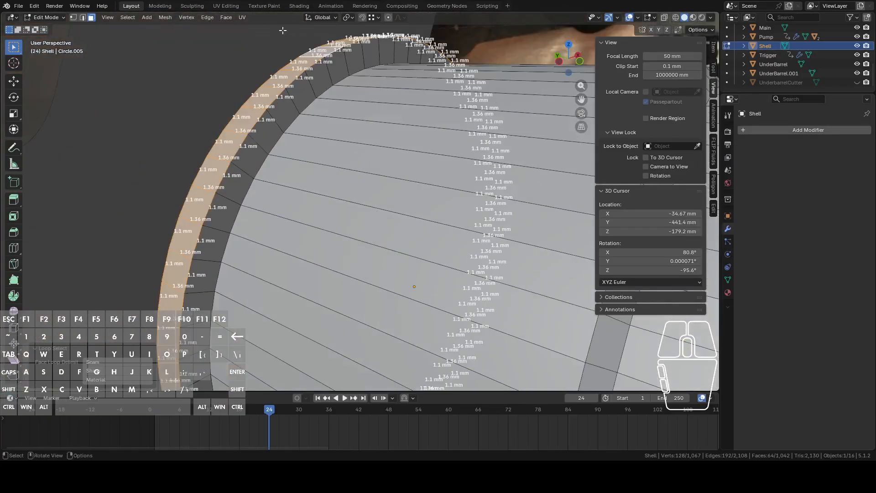
# Scale the selected rim faces around the Median Point to about 0.927, excluding the global Y axis, and check the smaller rim
pyautogui.click(347, 18)
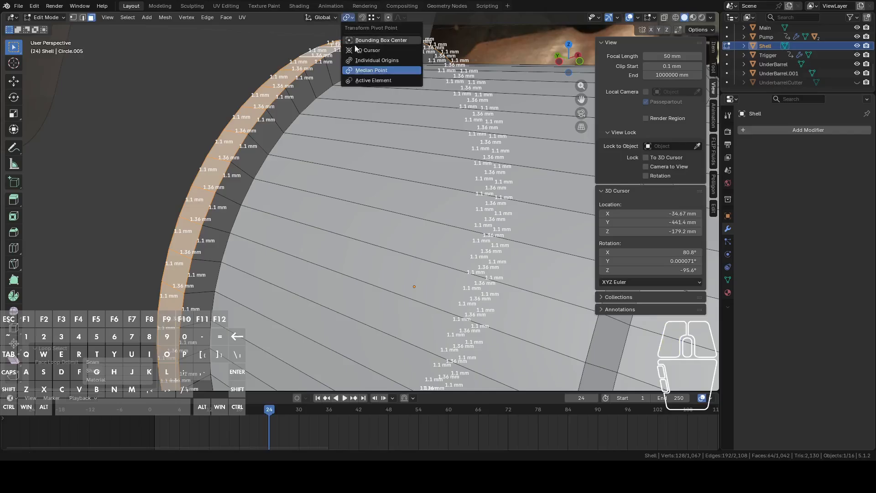
pyautogui.click(363, 70)
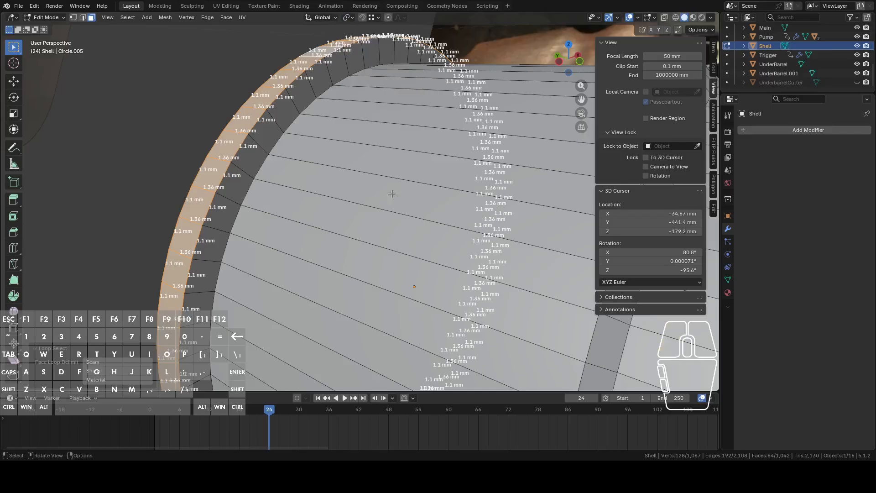
pyautogui.press('s')
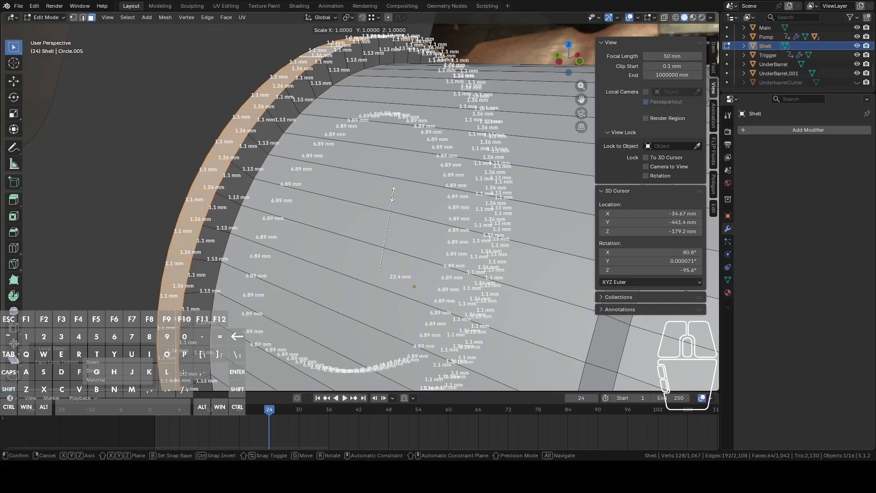
pyautogui.hotkey('shift', 'y')
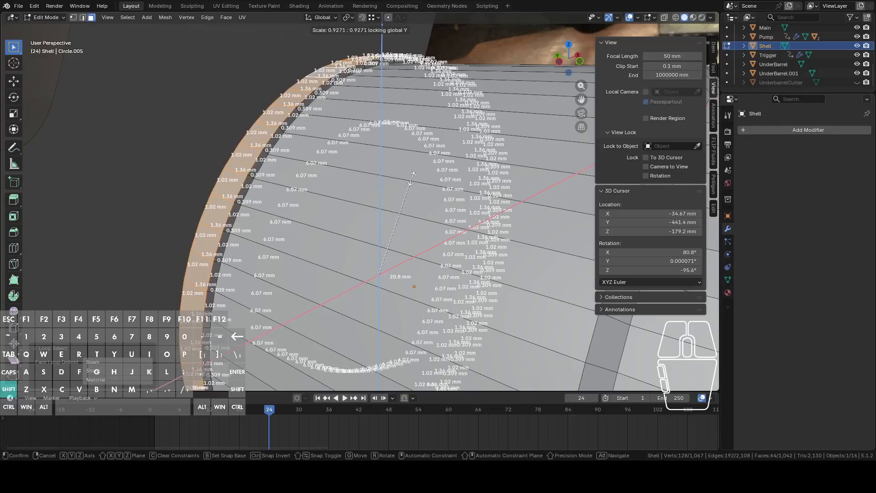
pyautogui.click(412, 178)
pyautogui.scroll(-5, 412, 178)
pyautogui.press('Tab')
pyautogui.moveTo(412, 179)
pyautogui.mouseDown(button='middle')
pyautogui.moveTo(421, 195)
pyautogui.moveTo(442, 171)
pyautogui.moveTo(405, 168)
pyautogui.moveTo(401, 191)
pyautogui.mouseUp(button='middle')
pyautogui.scroll(2, 400, 194)
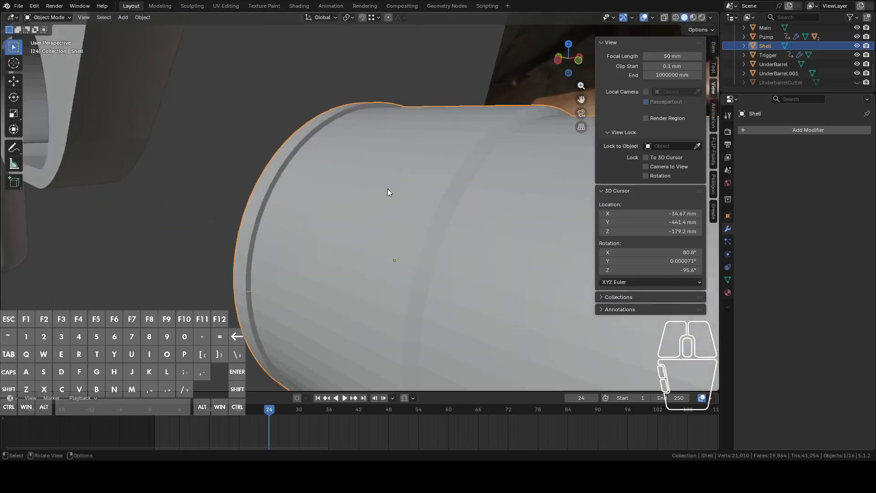
# Scale the shell's rim faces up to about 1.019, excluding the global Y axis, and check the shape outside mesh editing
pyautogui.press('Tab')
pyautogui.scroll(4, 375, 187)
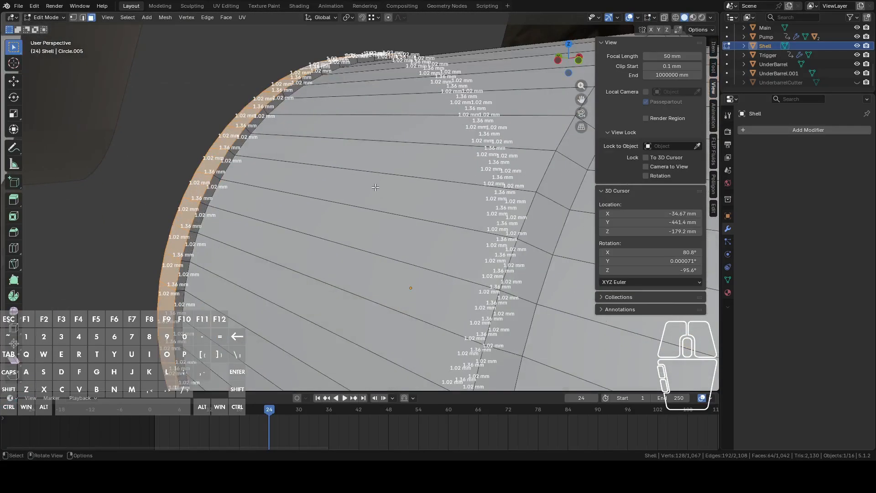
pyautogui.press('s')
pyautogui.press('x')
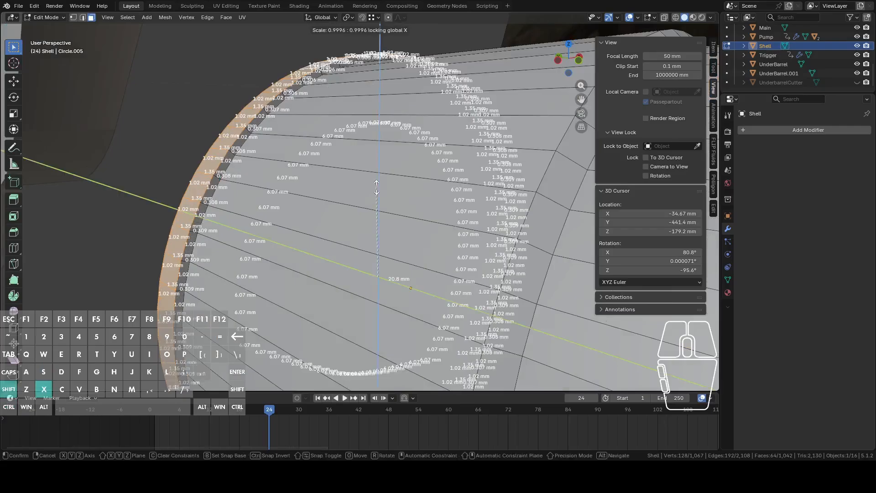
pyautogui.press('y')
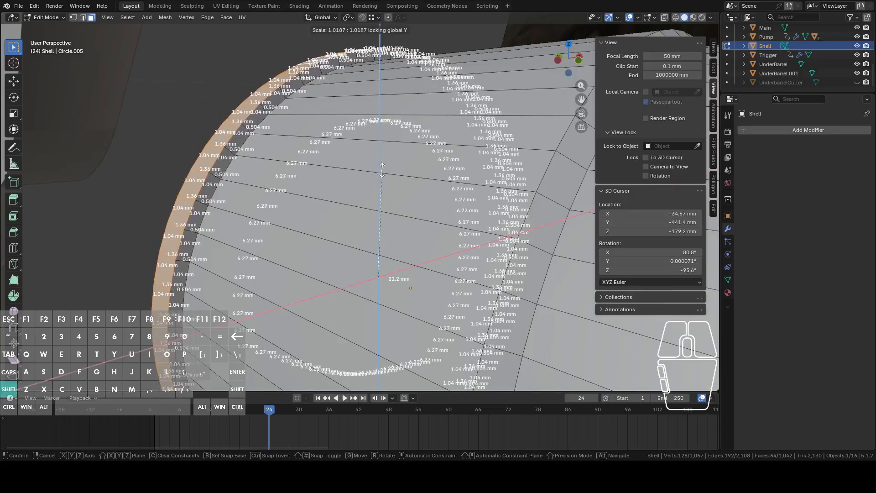
pyautogui.click(382, 170)
pyautogui.scroll(-8, 382, 169)
pyautogui.press('Tab')
pyautogui.moveTo(429, 199); pyautogui.dragTo(446, 188, button='middle')
# Connect two opposite vertices on the shell's rim with an edge to measure the rim's diameter
pyautogui.press('Tab')
pyautogui.scroll(6, 437, 238)
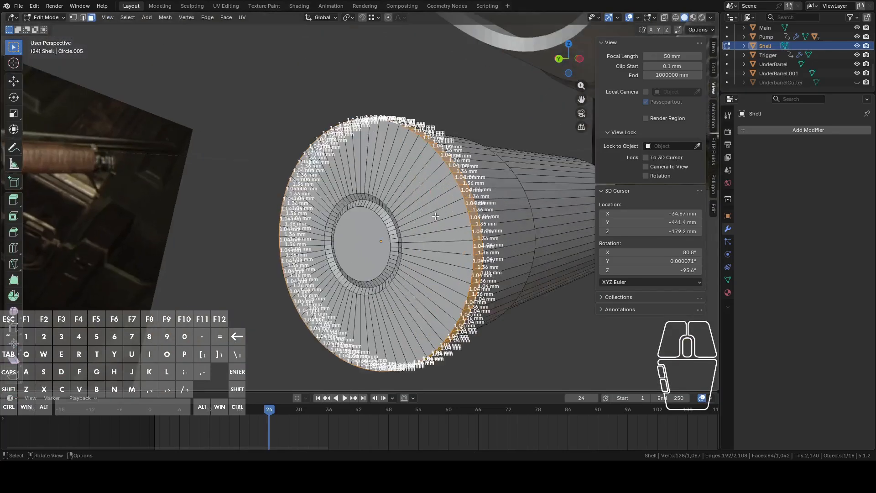
pyautogui.click(476, 260)
pyautogui.moveTo(476, 260); pyautogui.dragTo(511, 252, button='middle')
pyautogui.keyDown('shift'); pyautogui.click(250, 250); pyautogui.keyUp('shift')
pyautogui.moveTo(250, 250); pyautogui.dragTo(415, 233, button='middle')
pyautogui.moveTo(476, 225); pyautogui.dragTo(447, 246, button='middle')
pyautogui.scroll(-8, 447, 247)
# Examine the shell's rim and body in relation to the loading opening under the receiver
pyautogui.keyDown('shift'); pyautogui.moveTo(418, 205); pyautogui.dragTo(389, 224, button='middle'); pyautogui.keyUp('shift')
pyautogui.scroll(3, 390, 224)
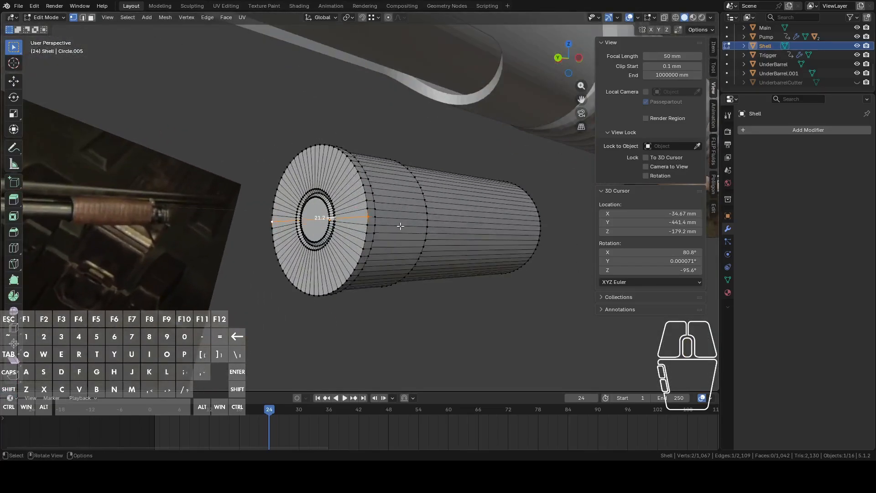
pyautogui.moveTo(429, 193); pyautogui.dragTo(415, 281, button='middle')
pyautogui.scroll(-3, 403, 201)
pyautogui.scroll(-3, 422, 260)
pyautogui.moveTo(428, 238); pyautogui.dragTo(382, 262, button='middle')
pyautogui.scroll(4, 385, 275)
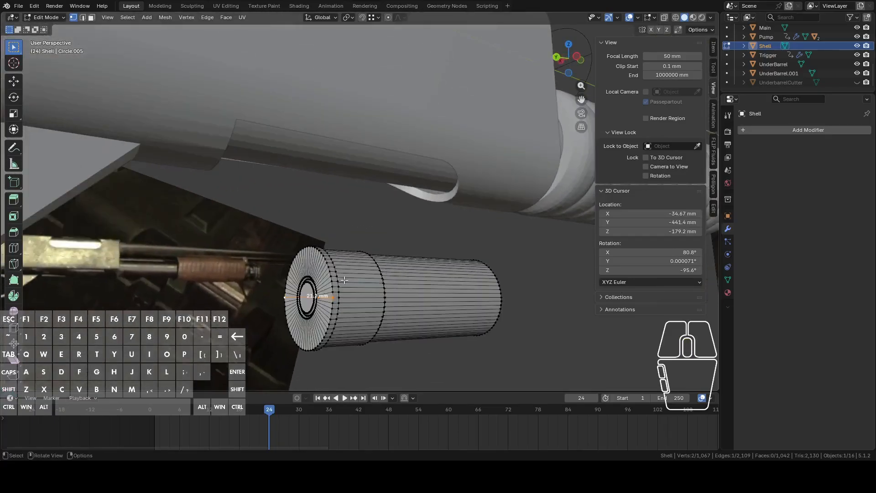
pyautogui.scroll(-2, 356, 269)
pyautogui.keyDown('shift'); pyautogui.moveTo(392, 219); pyautogui.dragTo(322, 314, button='middle'); pyautogui.keyUp('shift')
pyautogui.moveTo(425, 270); pyautogui.dragTo(322, 313, button='middle')
# Select the pump in object mode, set the timeline to frame 1, and inspect the pump's open end
pyautogui.press('Tab')
pyautogui.click(333, 256)
pyautogui.moveTo(337, 257); pyautogui.dragTo(329, 324, button='middle')
pyautogui.click(390, 282)
pyautogui.press('g')
pyautogui.rightClick(330, 326)
pyautogui.moveTo(270, 413); pyautogui.dragTo(155, 417)
pyautogui.moveTo(329, 332); pyautogui.dragTo(461, 377, button='middle')
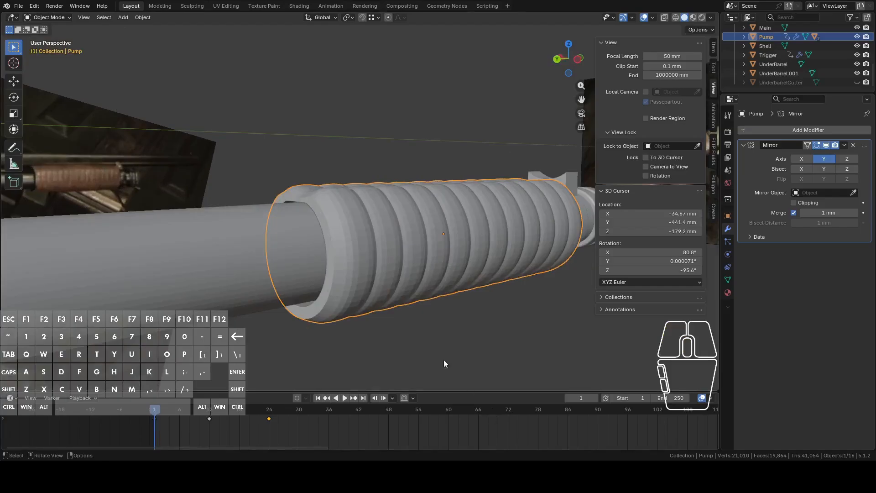
pyautogui.moveTo(358, 262); pyautogui.dragTo(418, 289, button='middle')
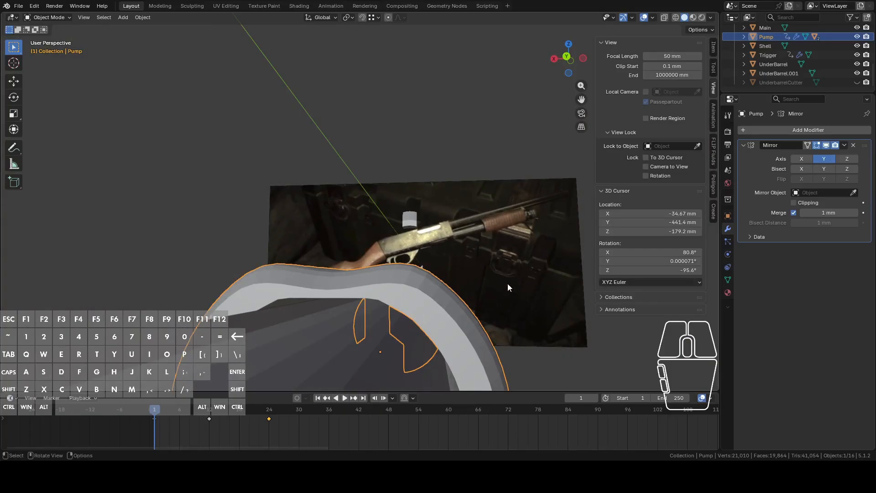
pyautogui.moveTo(471, 293); pyautogui.dragTo(437, 396, button='middle')
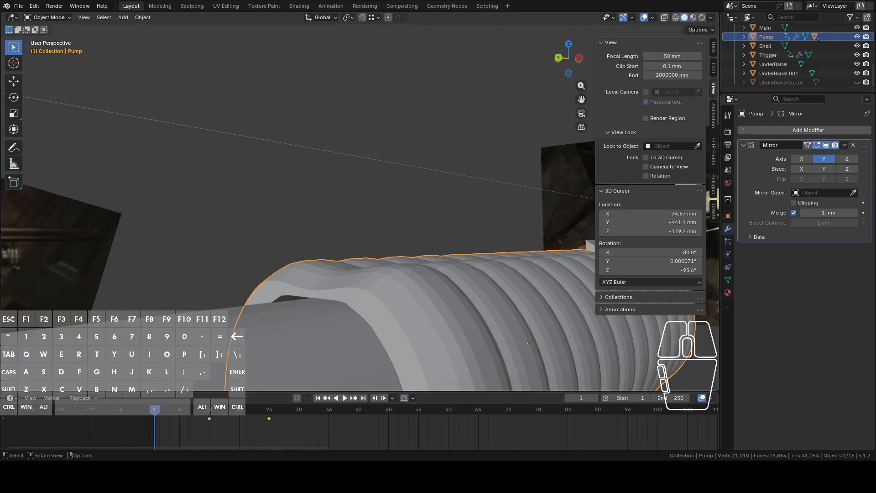
# Open the pump's mesh for editing, reveal hidden geometry, clear the selection and select a rim edge to measure its thickness
pyautogui.click(527, 232)
pyautogui.click(365, 311)
pyautogui.press('Tab')
pyautogui.moveTo(395, 309); pyautogui.dragTo(365, 239, button='middle')
pyautogui.scroll(-5, 382, 269)
pyautogui.hotkey('alt', 'h')
pyautogui.hotkey('alt', 'a')
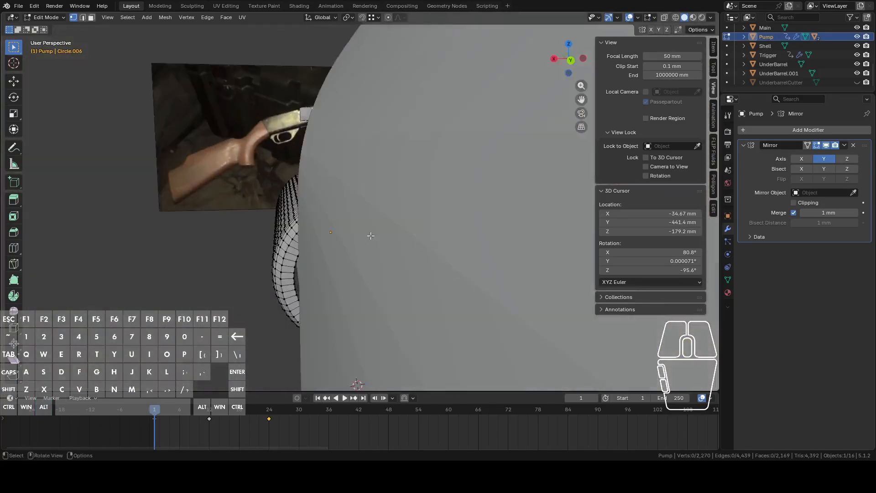
pyautogui.scroll(2, 366, 239)
pyautogui.press('2')
pyautogui.click(263, 261)
# Turn on snapping and raise a vertex on the pump's upper rim about 1.3 mm along global Z
pyautogui.moveTo(266, 261); pyautogui.dragTo(351, 217, button='middle')
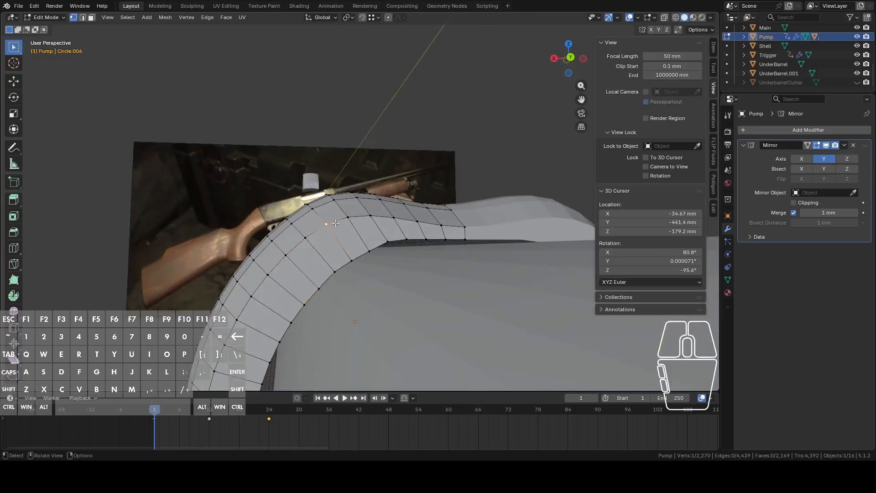
pyautogui.moveTo(337, 222); pyautogui.dragTo(355, 213, button='middle')
pyautogui.click(362, 18)
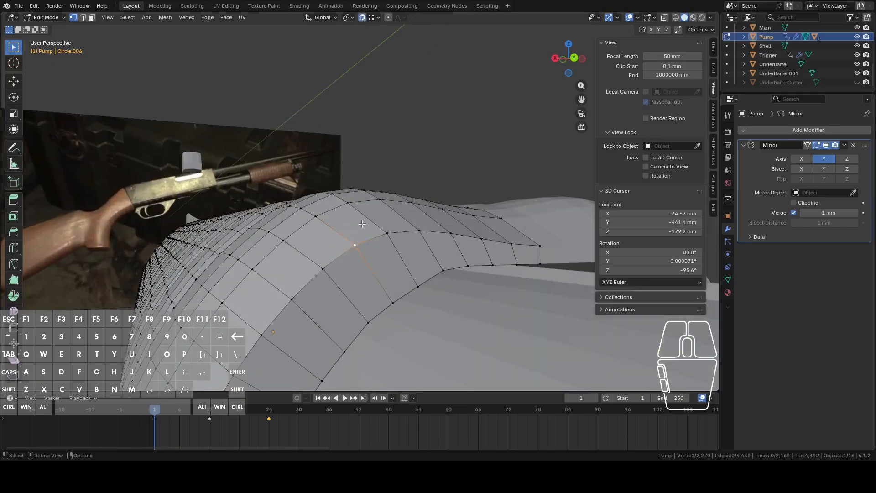
pyautogui.press('g')
pyautogui.press('z')
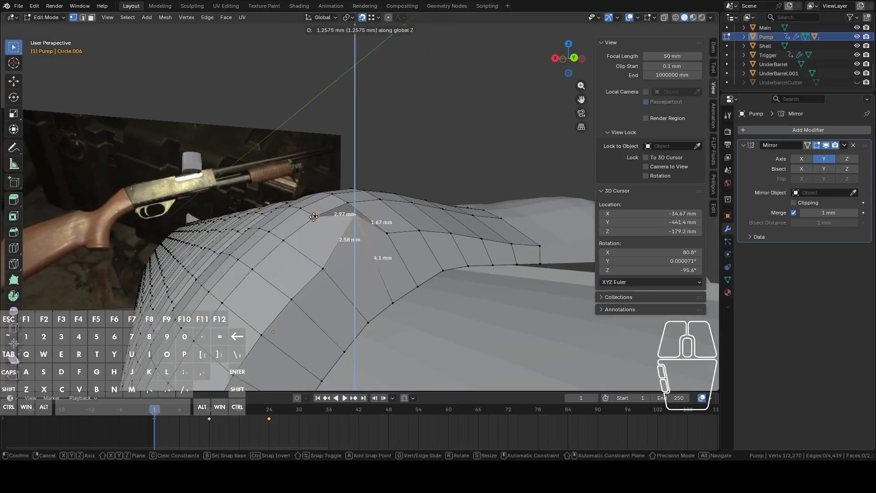
pyautogui.click(313, 217)
pyautogui.moveTo(321, 249); pyautogui.dragTo(314, 256, button='middle')
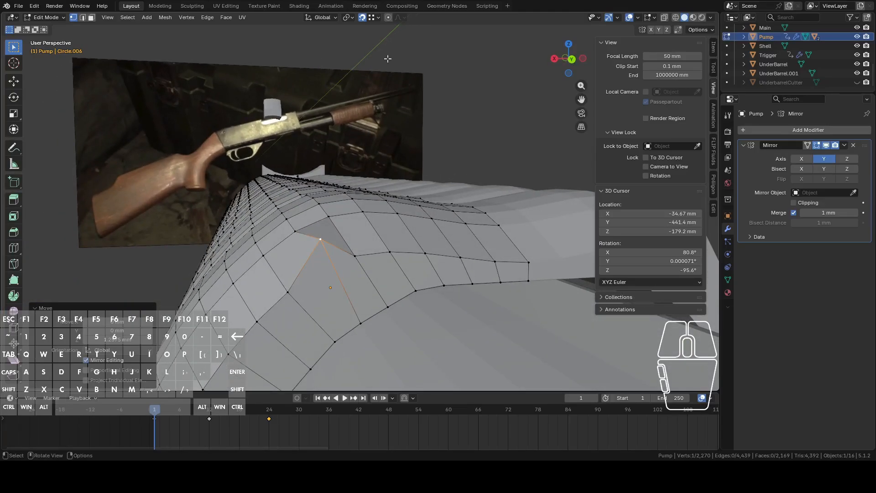
# Shift the raised rim vertex along global X and readjust its height along global Z
pyautogui.press('g')
pyautogui.press('z')
pyautogui.rightClick(297, 235)
pyautogui.press('g')
pyautogui.press('x')
pyautogui.click(294, 235)
pyautogui.moveTo(295, 235); pyautogui.dragTo(346, 262, button='middle')
pyautogui.press('g')
pyautogui.press('z')
pyautogui.click(354, 241)
# Raise the next two vertices along the pump's rim by about 0.4 mm and 0.1 mm on global Z
pyautogui.click(379, 247)
pyautogui.press('g')
pyautogui.press('z')
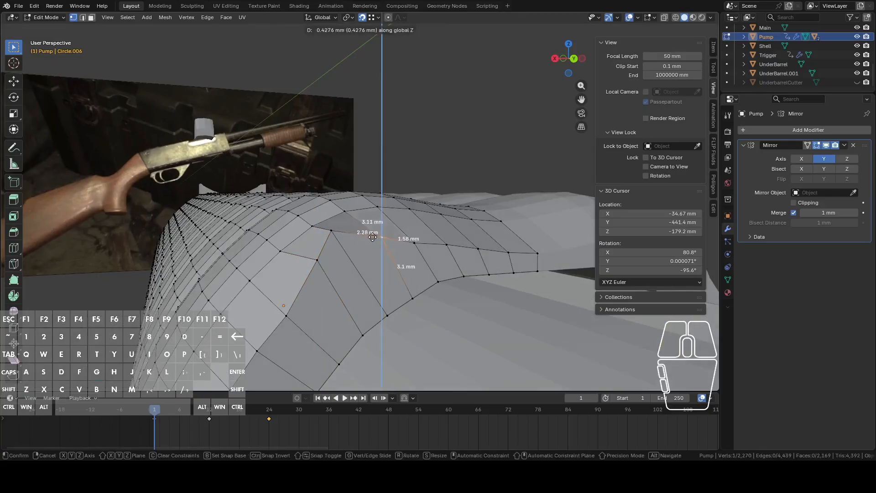
pyautogui.click(372, 238)
pyautogui.moveTo(372, 238); pyautogui.dragTo(391, 210, button='middle')
pyautogui.press('g')
pyautogui.press('z')
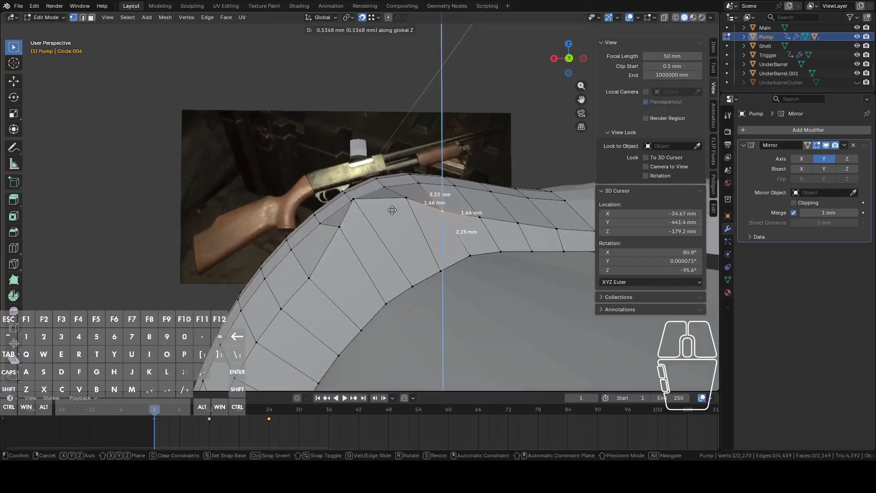
pyautogui.click(391, 208)
# Check the length of a rim edge and shift a vertex at the rim's upper corner along global X
pyautogui.moveTo(390, 207); pyautogui.dragTo(413, 231, button='middle')
pyautogui.press('2')
pyautogui.click(421, 240)
pyautogui.press('1')
pyautogui.click(387, 232)
pyautogui.moveTo(387, 231)
pyautogui.mouseDown(button='middle')
pyautogui.moveTo(369, 234)
pyautogui.moveTo(378, 234)
pyautogui.mouseUp(button='middle')
pyautogui.press('g')
pyautogui.press('x')
pyautogui.click(374, 243)
# Raise a vertex lower on the rim's curve along global Z and shift it about 0.3 mm along global X
pyautogui.click(304, 284)
pyautogui.press('g')
pyautogui.press('z')
pyautogui.rightClick(329, 264)
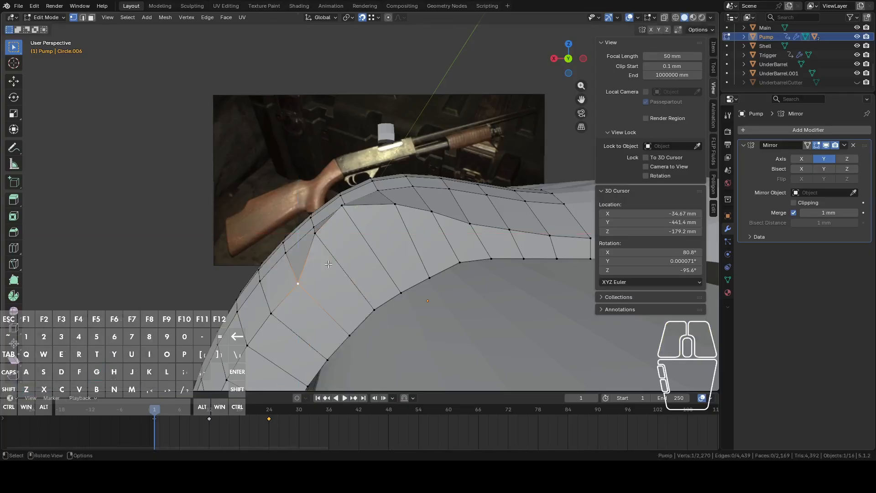
pyautogui.press('g')
pyautogui.press('z')
pyautogui.click(195, 163)
pyautogui.press('g')
pyautogui.press('x')
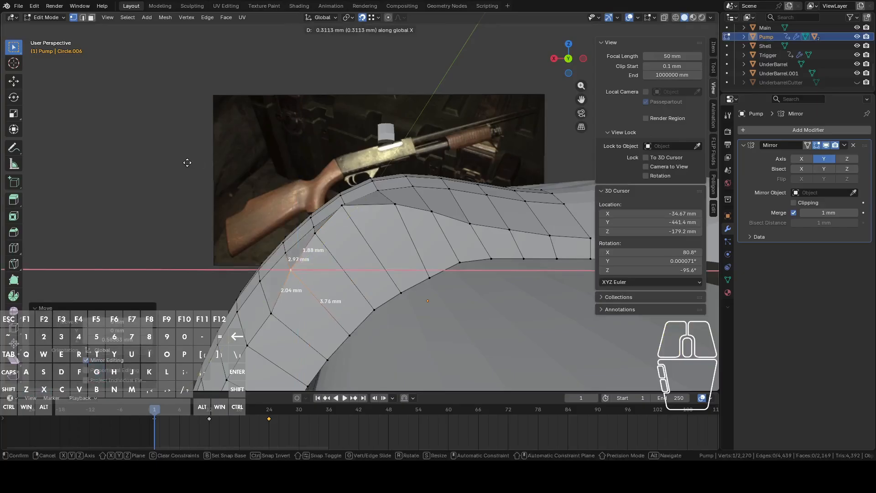
pyautogui.click(186, 164)
# Undo all the vertex moves on the pump's rim, back to the single selected rim edge
pyautogui.moveTo(186, 164); pyautogui.dragTo(318, 203, button='middle')
pyautogui.hotkey('ctrl', 'z')
pyautogui.hotkey('ctrl', 'z')
pyautogui.hotkey('ctrl', 'z')
pyautogui.hotkey('ctrl', 'z')
pyautogui.hotkey('ctrl', 'z')
pyautogui.hotkey('ctrl', 'z')
pyautogui.hotkey('ctrl', 'z')
pyautogui.hotkey('ctrl', 'z')
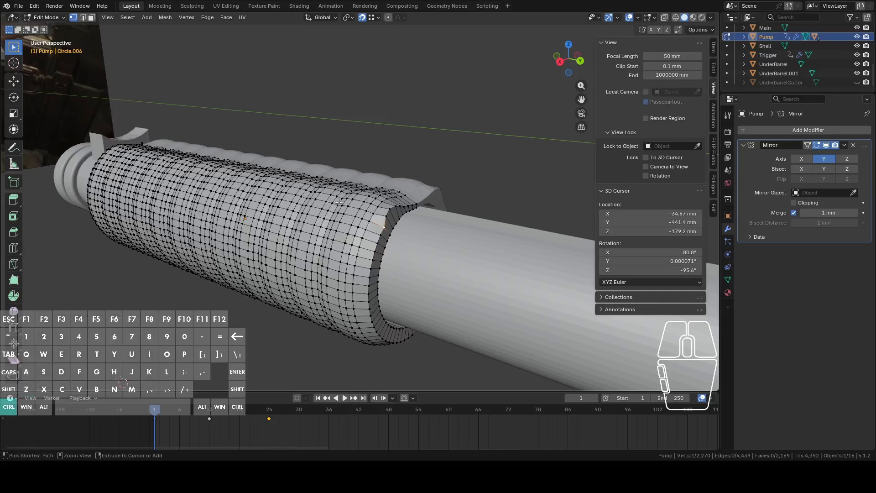
pyautogui.hotkey('ctrl', 'z')
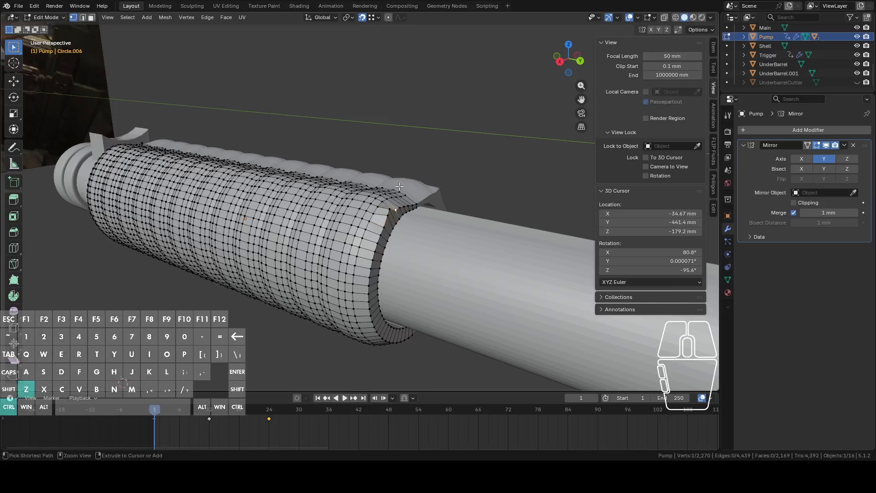
pyautogui.hotkey('ctrl', 'z')
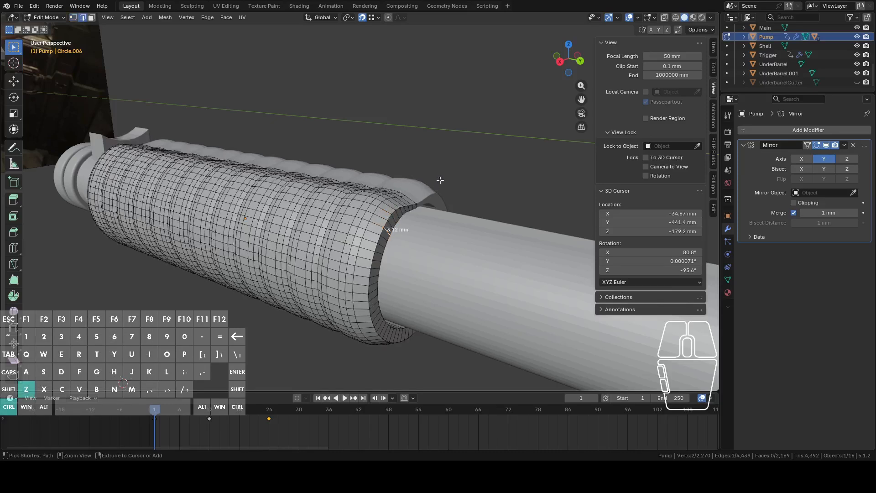
# Apply the pump's Mirror modifier in object mode
pyautogui.moveTo(454, 180); pyautogui.dragTo(507, 205, button='middle')
pyautogui.press('Tab')
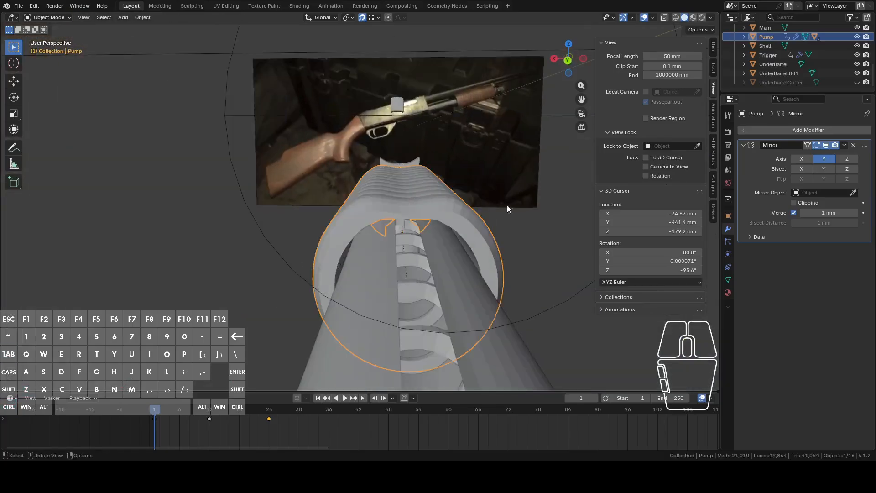
pyautogui.click(845, 145)
pyautogui.click(802, 156)
pyautogui.moveTo(587, 198); pyautogui.dragTo(530, 210, button='middle')
# Select a vertex on the pump's upper rim in mesh editing, with proportional editing on and snapping off
pyautogui.press('Tab')
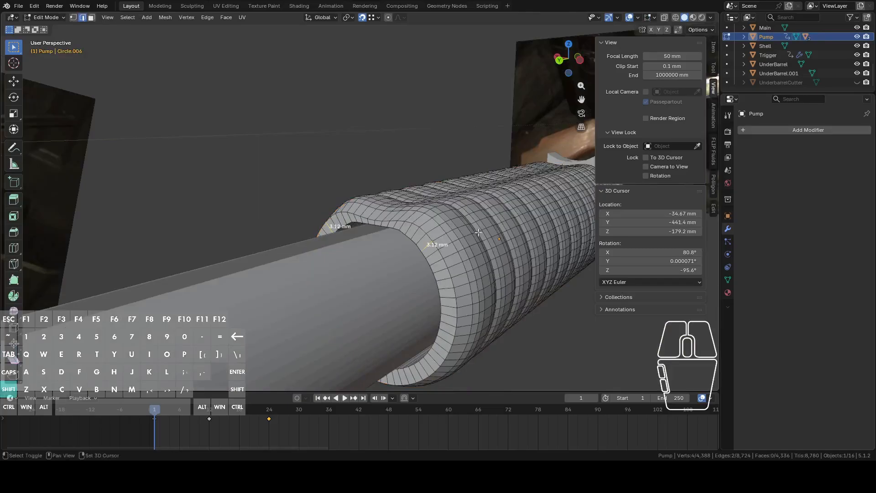
pyautogui.moveTo(482, 234); pyautogui.dragTo(445, 223, button='middle')
pyautogui.scroll(3, 410, 224)
pyautogui.press('1')
pyautogui.moveTo(347, 219); pyautogui.dragTo(416, 189, button='middle')
pyautogui.click(372, 197)
pyautogui.scroll(-4, 372, 198)
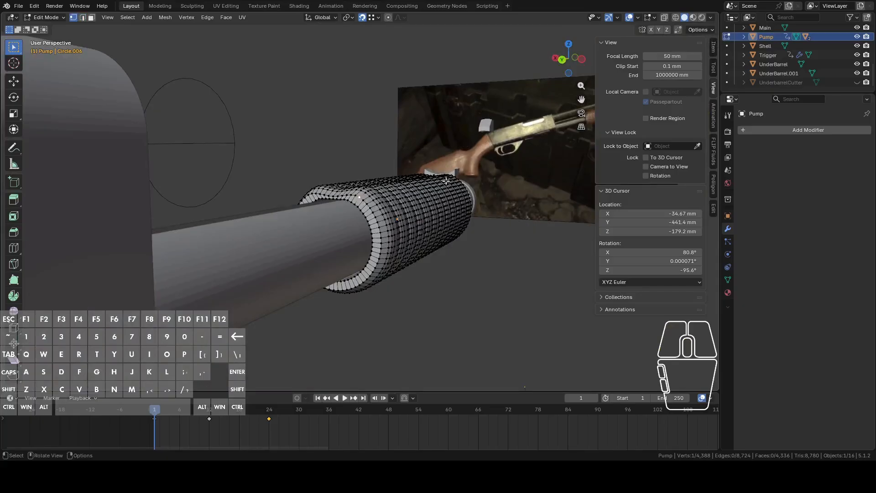
pyautogui.scroll(5, 446, 181)
pyautogui.moveTo(428, 201); pyautogui.dragTo(404, 58, button='middle')
pyautogui.click(411, 190)
pyautogui.scroll(3, 411, 216)
pyautogui.click(415, 192)
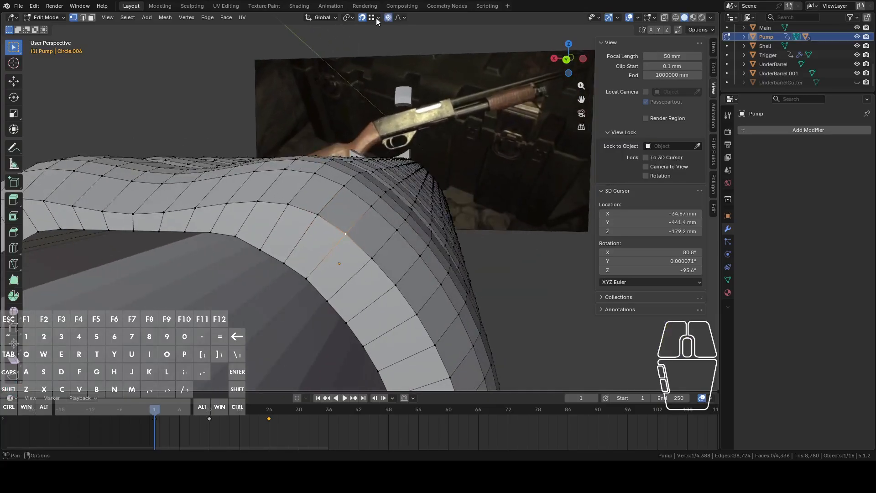
pyautogui.click(363, 18)
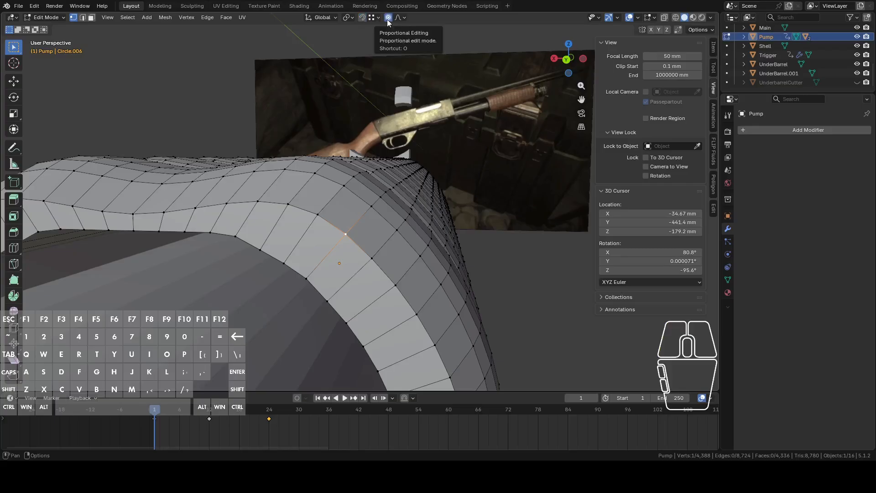
pyautogui.keyDown('shift'); pyautogui.moveTo(536, 213); pyautogui.dragTo(518, 177, button='middle'); pyautogui.keyUp('shift')
pyautogui.press('g')
pyautogui.press('z')
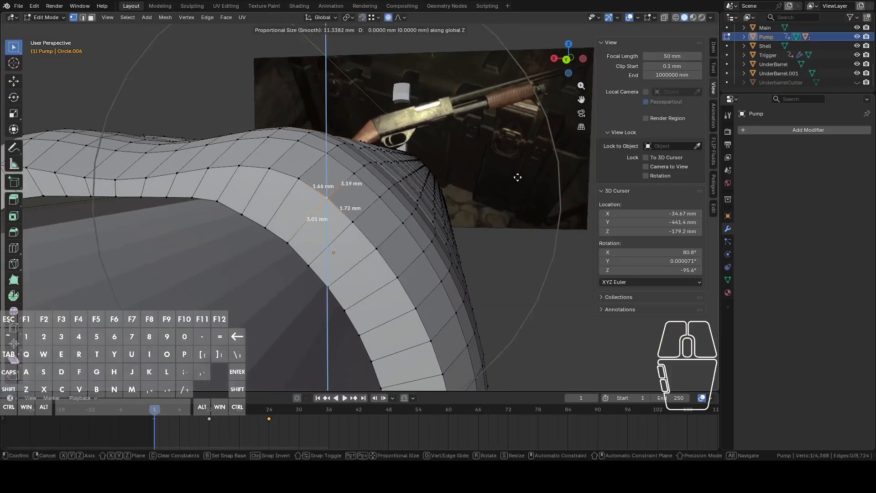
pyautogui.rightClick(517, 177)
# Switch to the back orthographic view, hide the Main body and select the pump
pyautogui.click(567, 60)
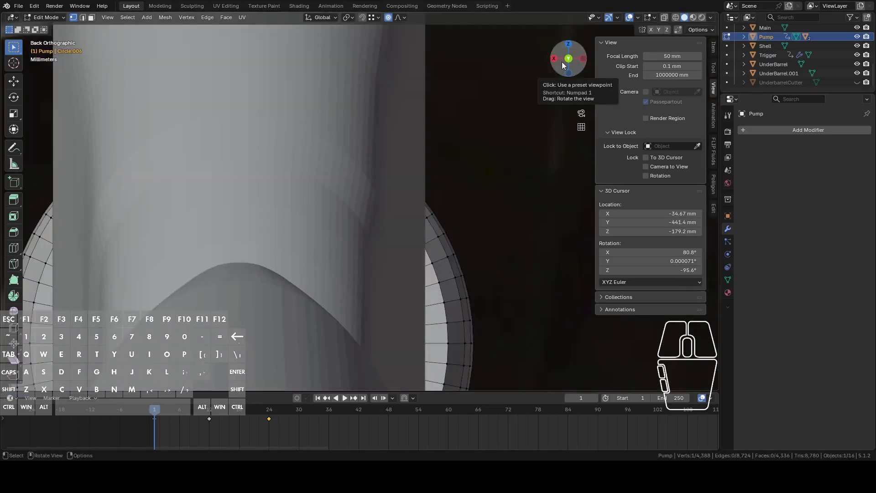
pyautogui.scroll(-5, 455, 136)
pyautogui.press('Tab')
pyautogui.click(344, 112)
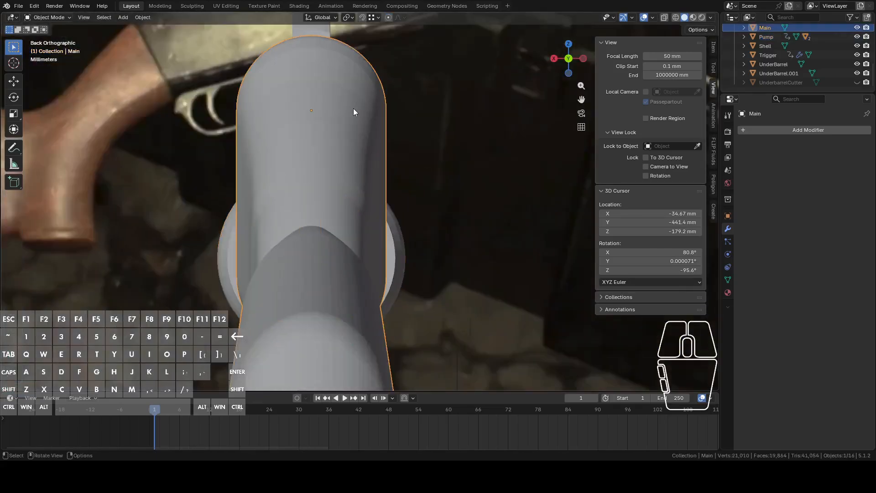
pyautogui.press('h')
pyautogui.click(329, 212)
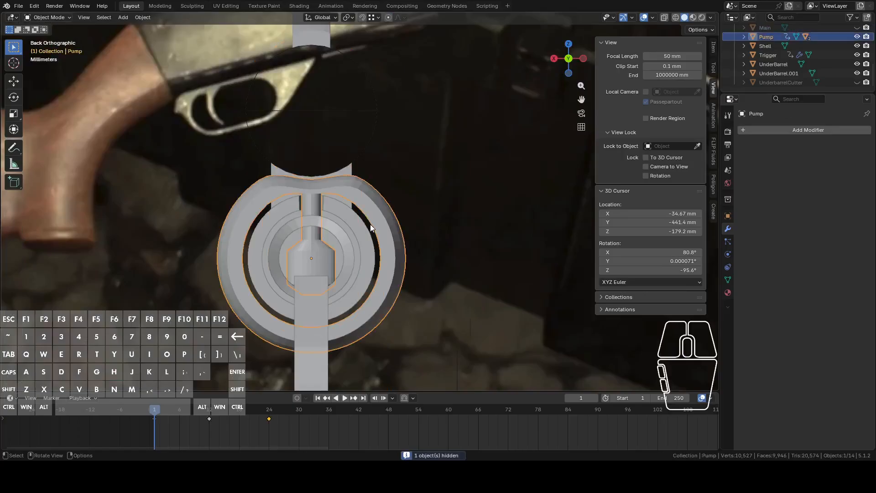
# Move the upper-corner rim vertex about -0.58 mm in X and 0.98 mm in Z, with a proportional size of about 2.7 mm
pyautogui.scroll(5, 370, 223)
pyautogui.press('Tab')
pyautogui.click(381, 200)
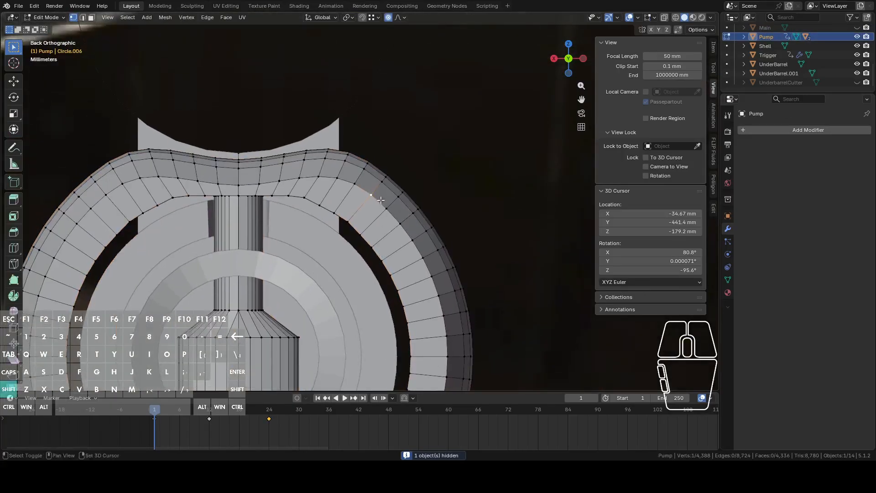
pyautogui.scroll(2, 381, 200)
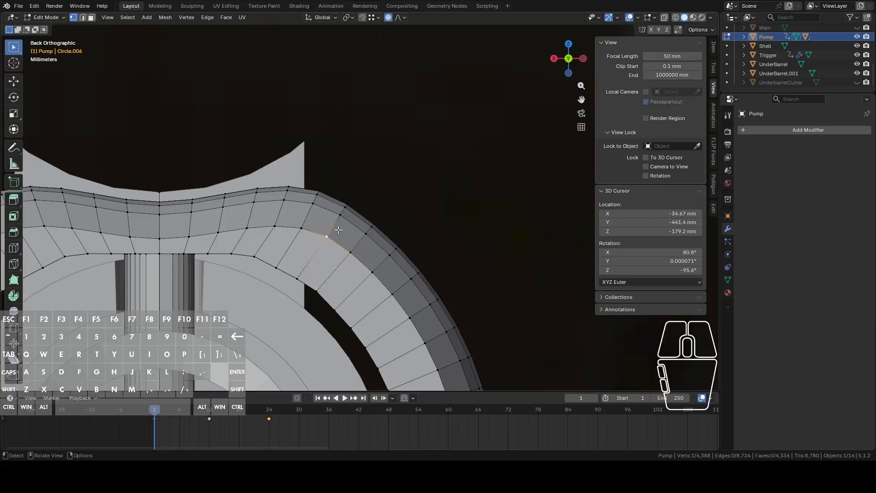
pyautogui.press('g')
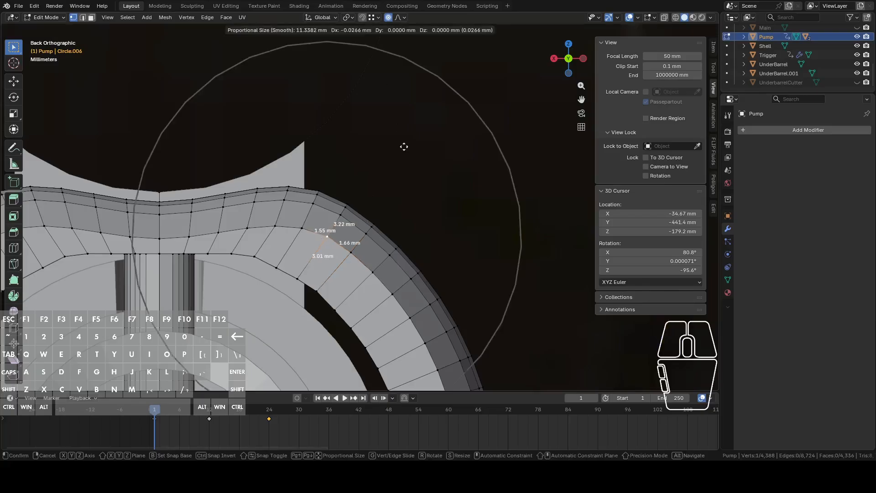
pyautogui.scroll(9, 408, 139)
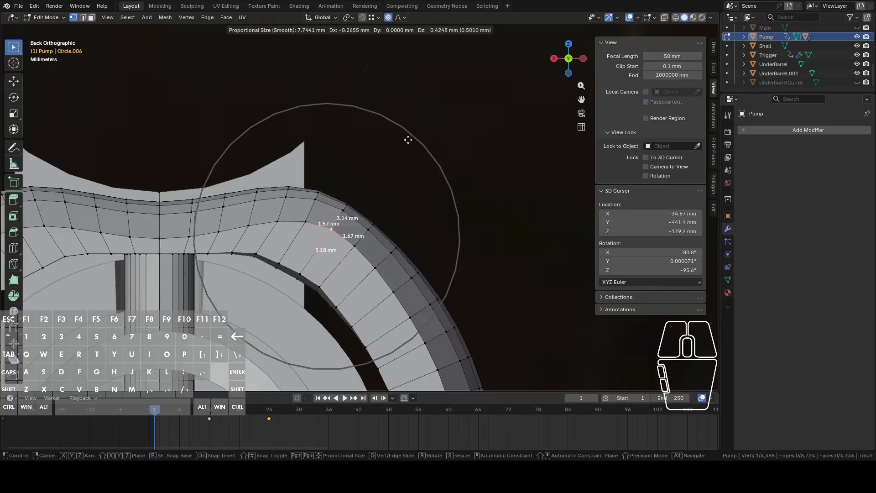
pyautogui.scroll(3, 405, 145)
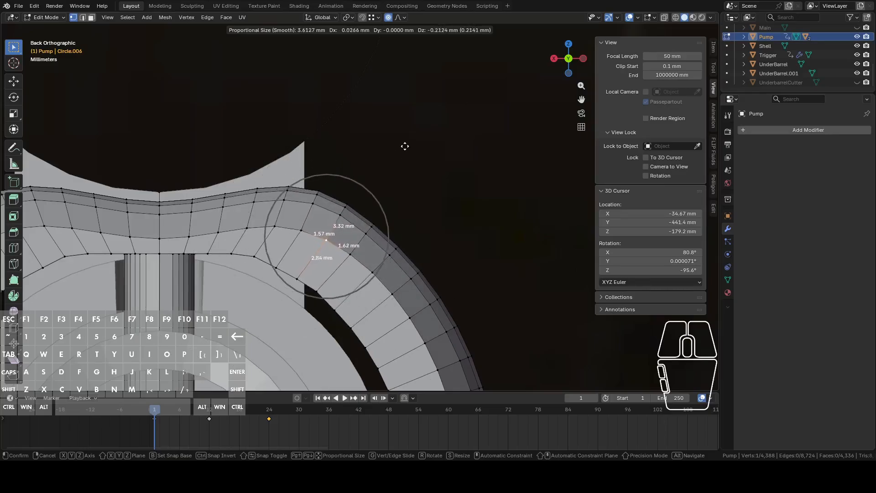
pyautogui.scroll(3, 404, 144)
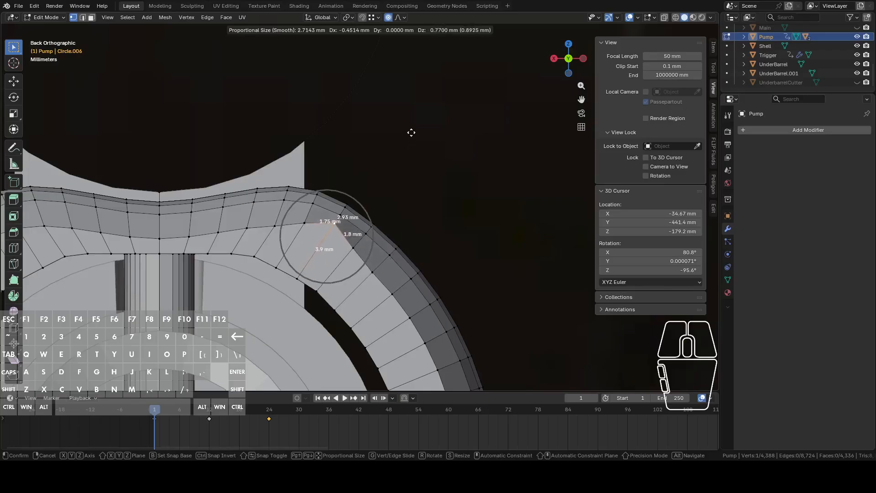
pyautogui.click(414, 130)
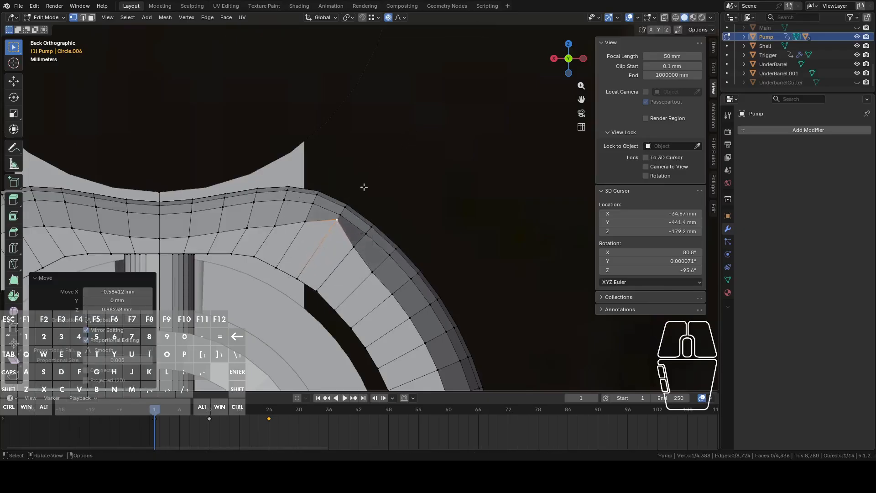
# Move the neighbouring rim vertex nearer the centre about -0.13 mm in X and 0.4 mm in Z, with a proportional size of about 2.5 mm
pyautogui.click(305, 219)
pyautogui.press('g')
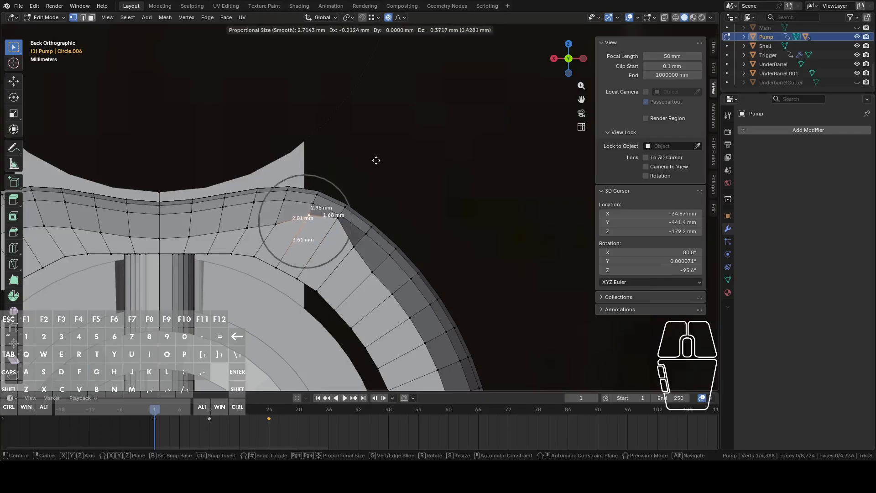
pyautogui.rightClick(377, 156)
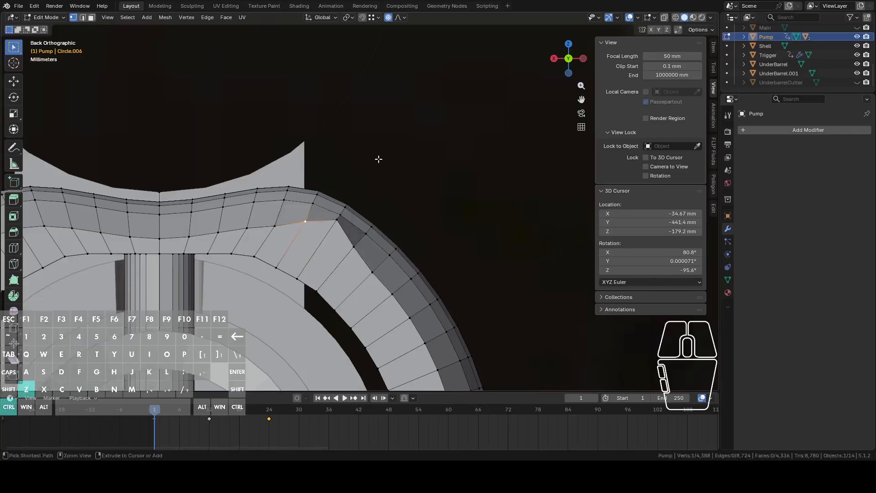
pyautogui.press('g')
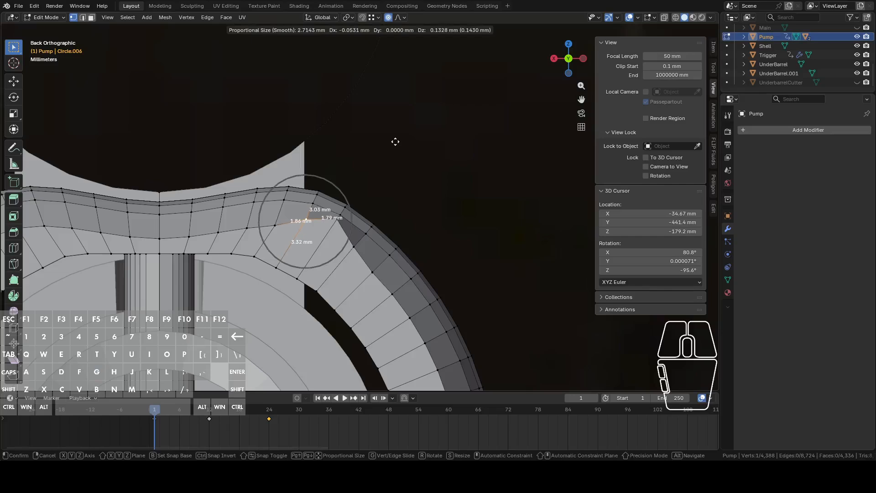
pyautogui.scroll(-1, 395, 142)
pyautogui.scroll(2, 395, 142)
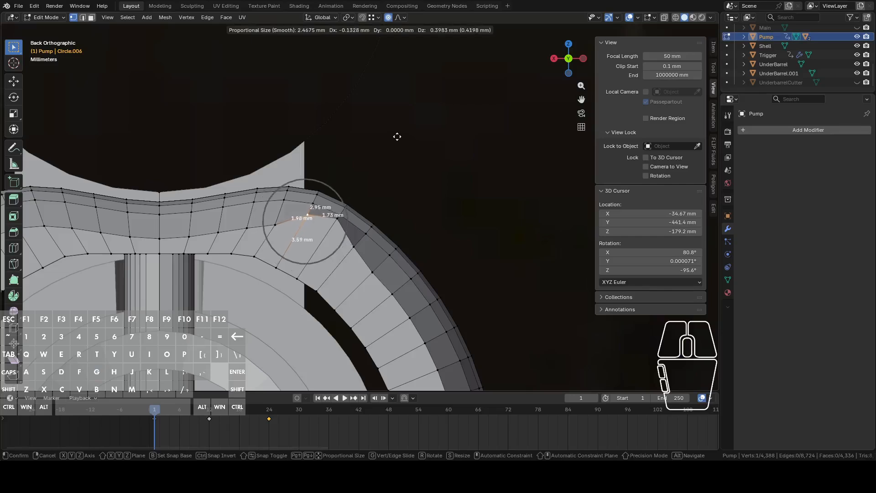
pyautogui.click(397, 135)
# Move the rim vertex below the corner outward by about 0.5 mm and select a nearby rim edge to measure its length
pyautogui.click(355, 245)
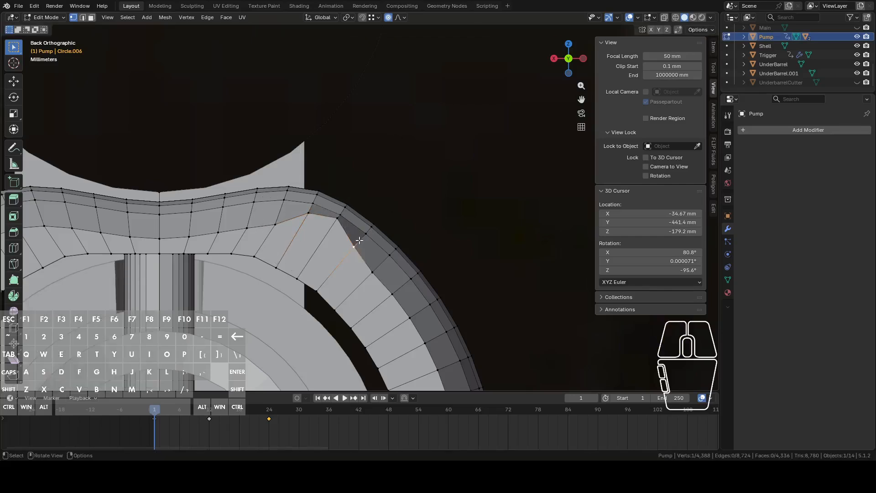
pyautogui.press('g')
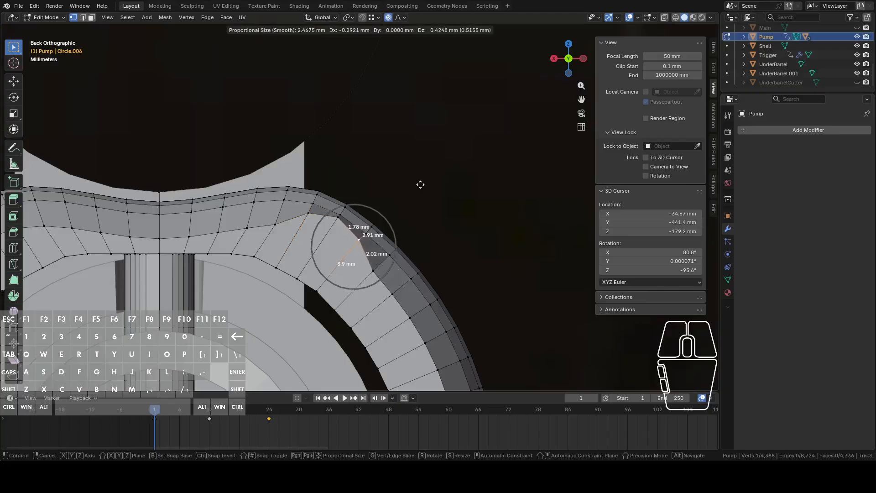
pyautogui.click(422, 182)
pyautogui.moveTo(422, 182)
pyautogui.mouseDown(button='middle')
pyautogui.moveTo(417, 190)
pyautogui.moveTo(434, 187)
pyautogui.mouseUp(button='middle')
pyautogui.press('2')
pyautogui.click(348, 218)
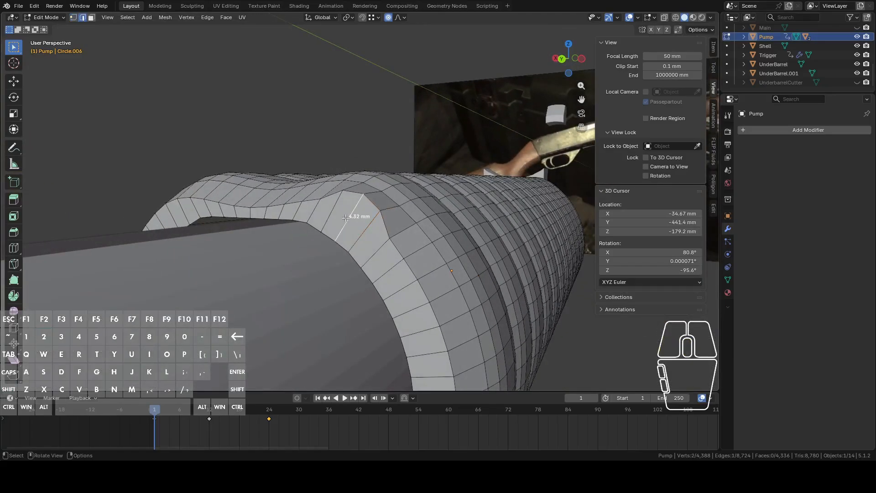
# Snap the 3D cursor to the selected rim edge at the pump's upper corner using Cursor to Active
pyautogui.moveTo(351, 219); pyautogui.dragTo(397, 220, button='middle')
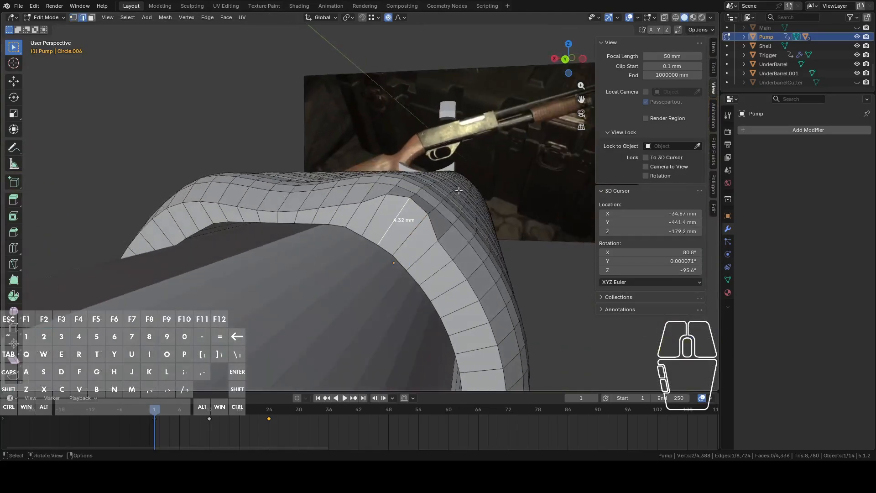
pyautogui.press('F3')
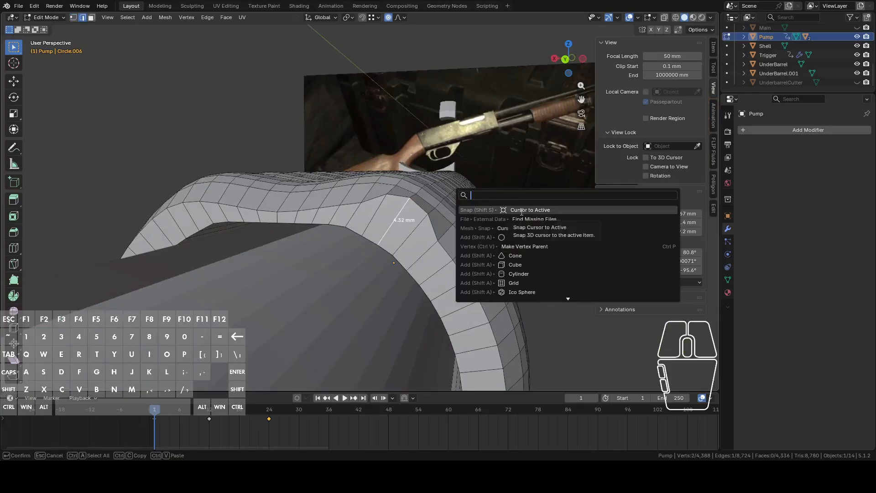
pyautogui.write('cur')
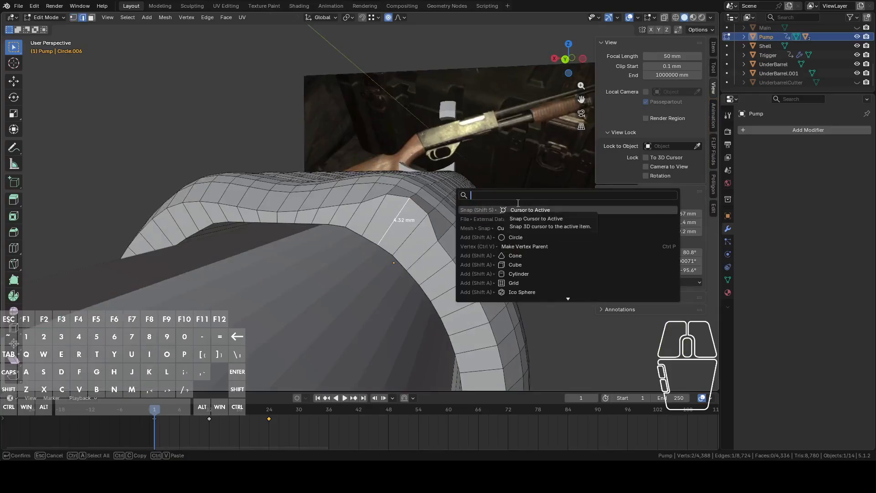
pyautogui.write('sor to')
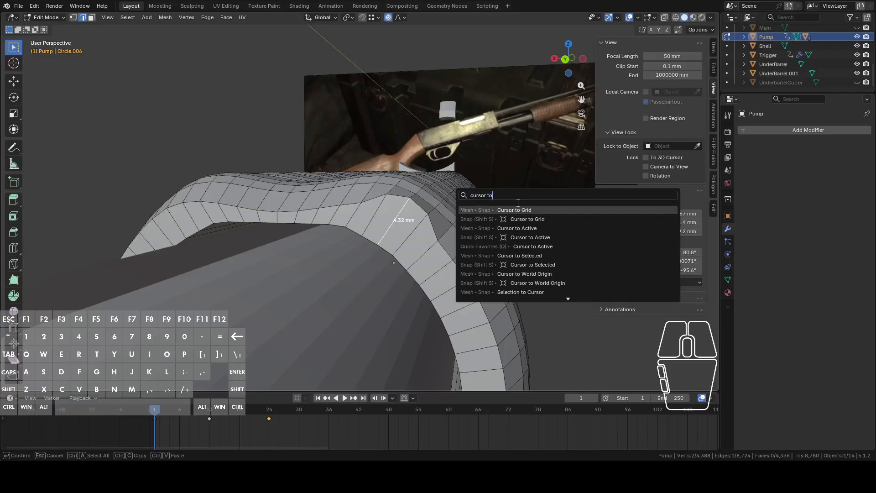
pyautogui.write(' ac')
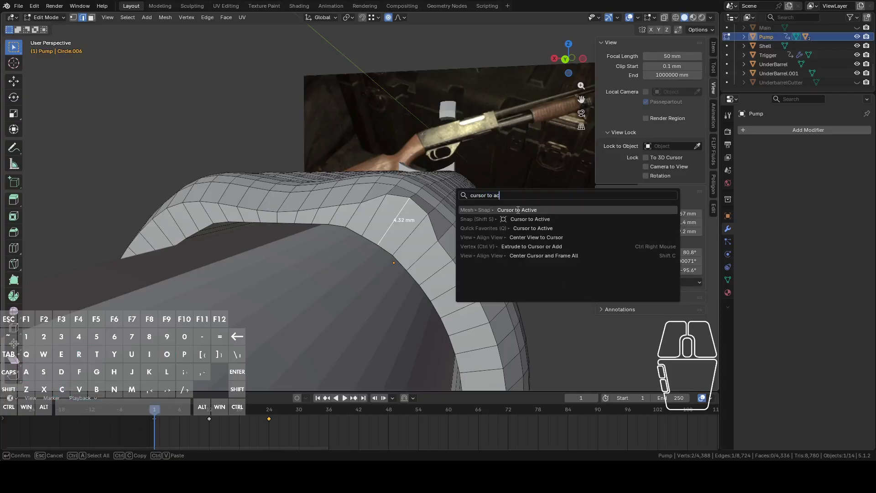
pyautogui.press('Return')
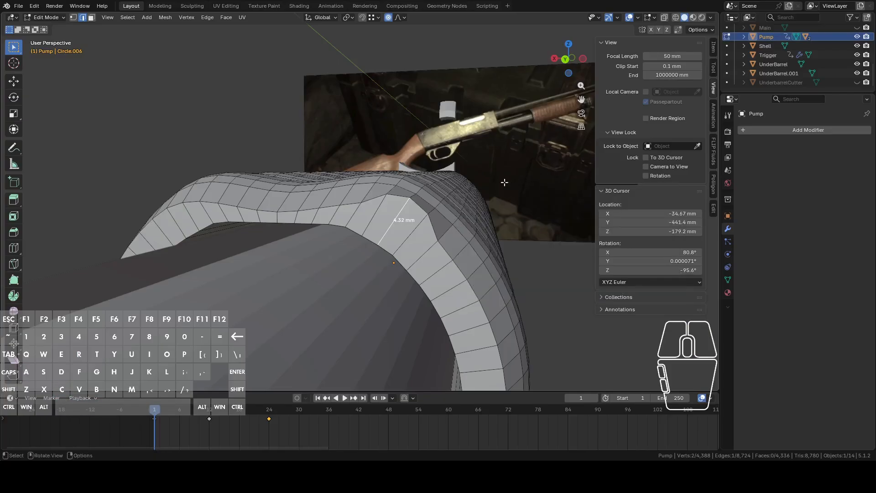
pyautogui.press('F3')
pyautogui.press('Return')
pyautogui.moveTo(437, 219); pyautogui.dragTo(425, 222, button='middle')
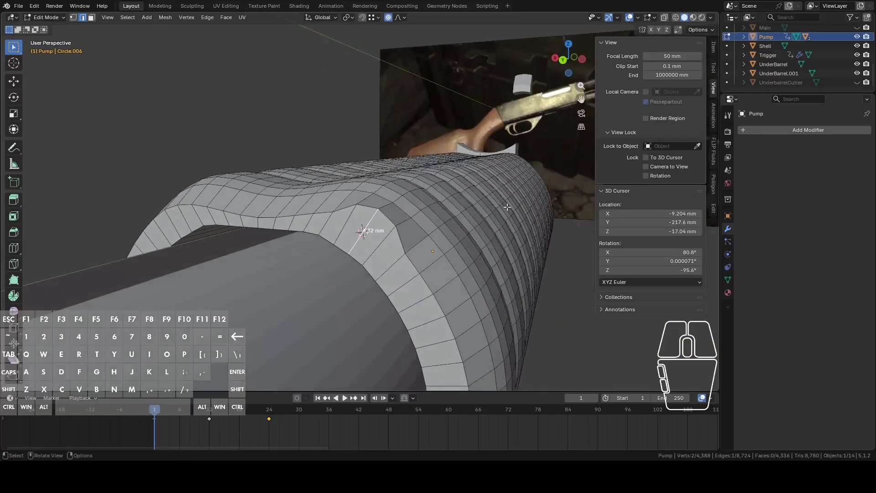
# Add a 32-vertex circle with a 1.85 mm radius (3.7/2) at the 3D cursor as a thickness gauge
pyautogui.hotkey('shift', 'a')
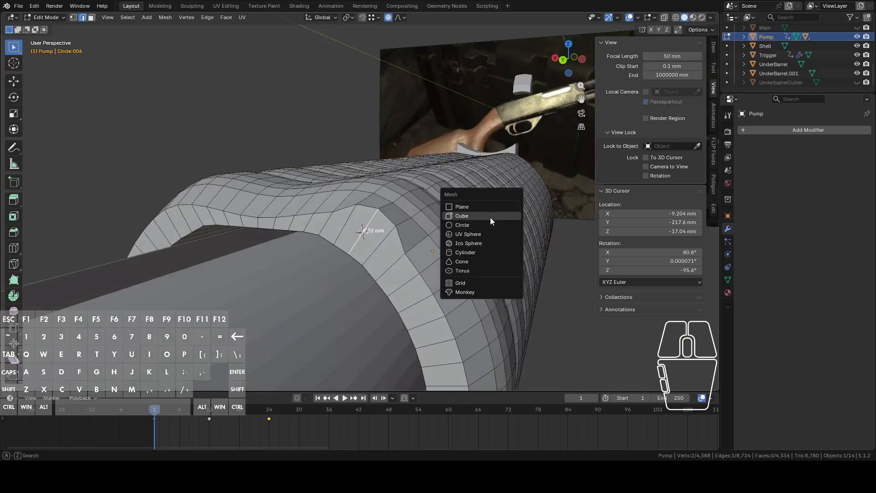
pyautogui.click(481, 225)
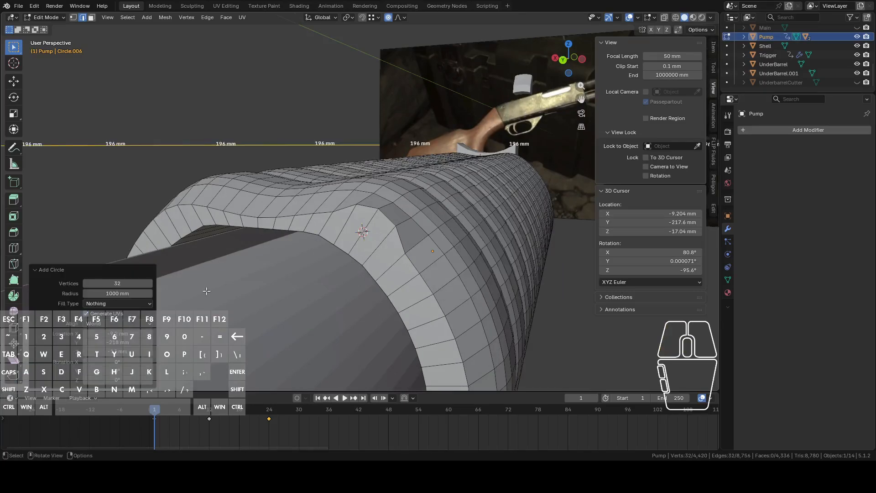
pyautogui.click(543, 470)
pyautogui.click(115, 294)
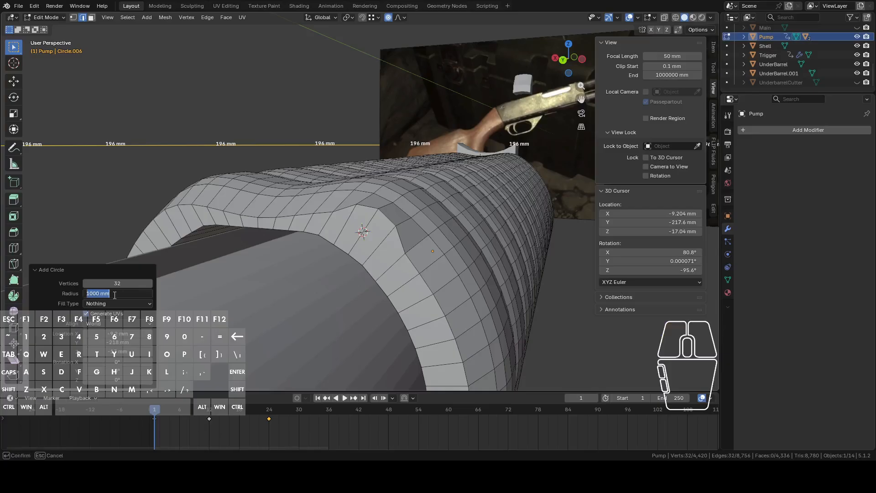
pyautogui.write('3.7/2')
pyautogui.press('Return')
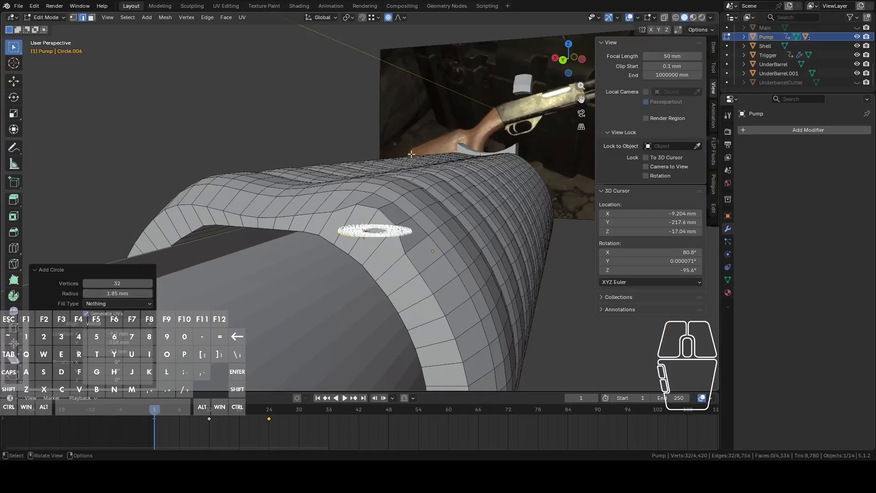
# Rotate the gauge circle -90° about the global X axis so it faces the pump's open end
pyautogui.press('r')
pyautogui.press('x')
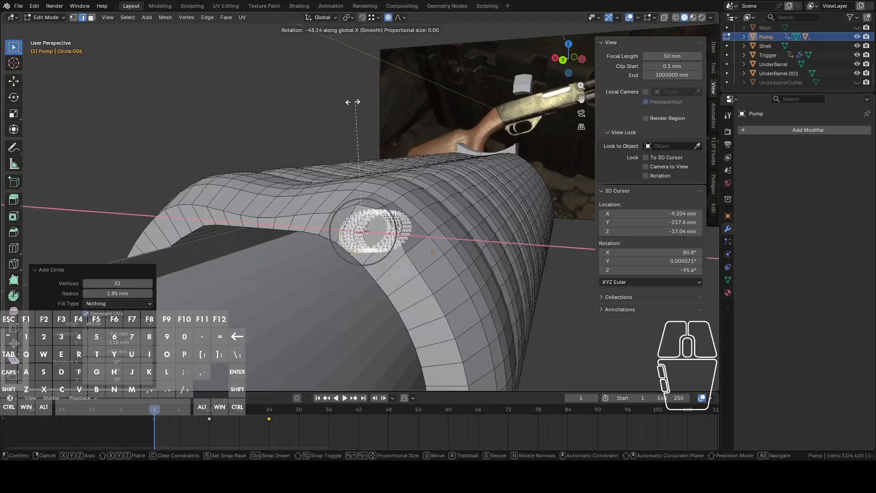
pyautogui.press('ctrl')
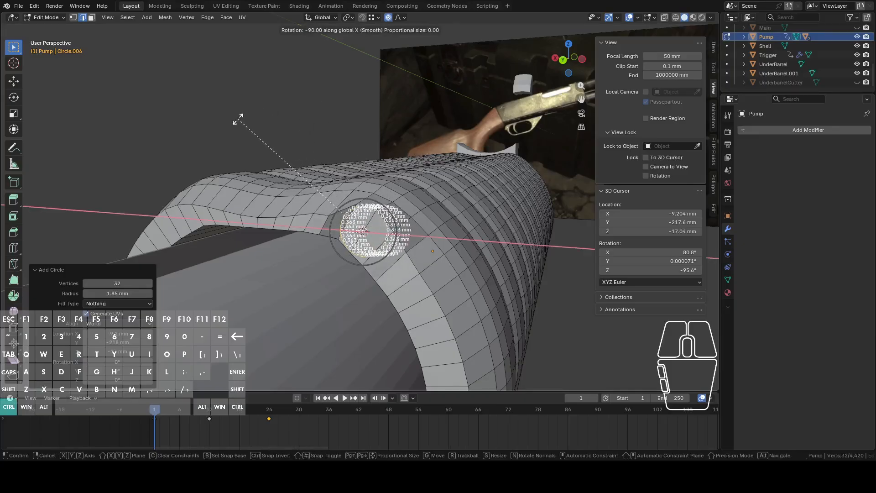
pyautogui.click(238, 119)
# Turn off proportional editing and move the gauge circle along the global Y axis to just in front of the rim
pyautogui.moveTo(299, 154); pyautogui.dragTo(297, 155, button='middle')
pyautogui.press('g')
pyautogui.press('y')
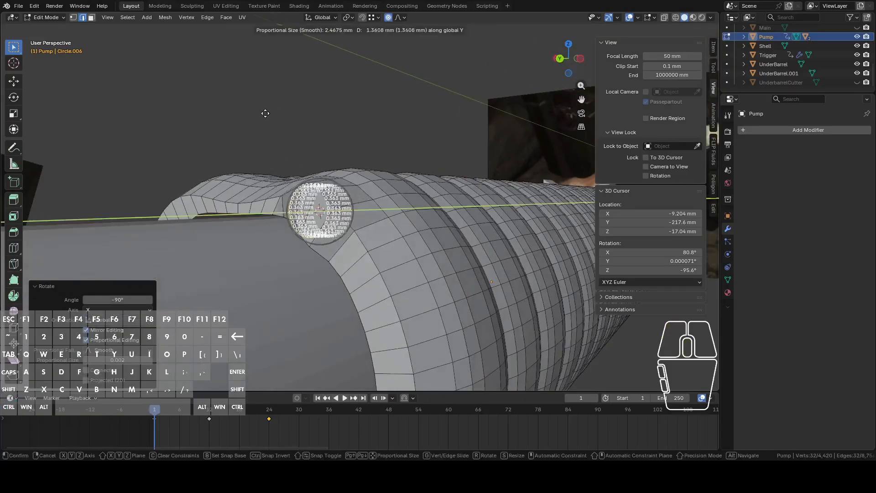
pyautogui.rightClick(255, 115)
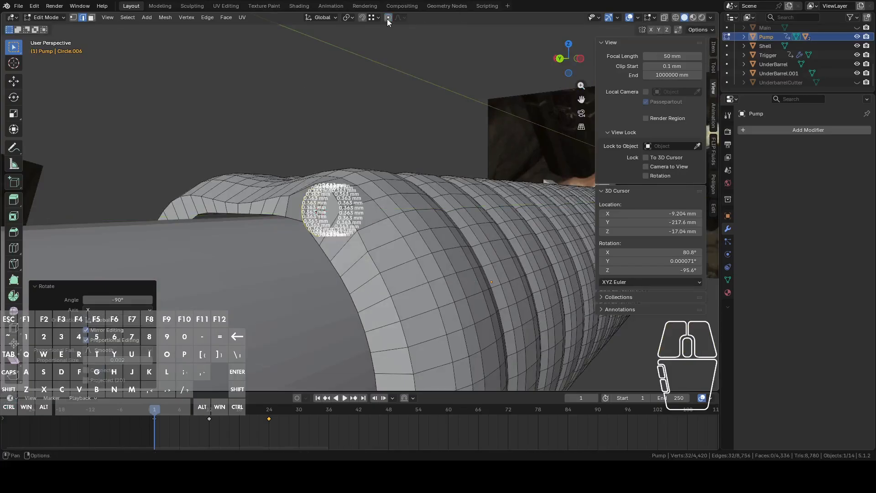
pyautogui.press('g')
pyautogui.press('y')
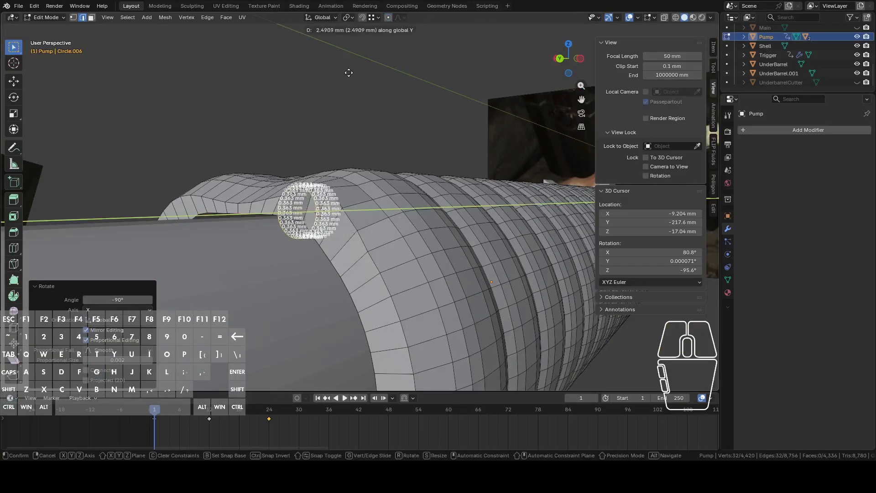
pyautogui.click(358, 74)
# Examine how the gauge circle fits within the rim's thickness in the back orthographic view
pyautogui.moveTo(358, 75); pyautogui.dragTo(455, 89, button='middle')
pyautogui.click(566, 59)
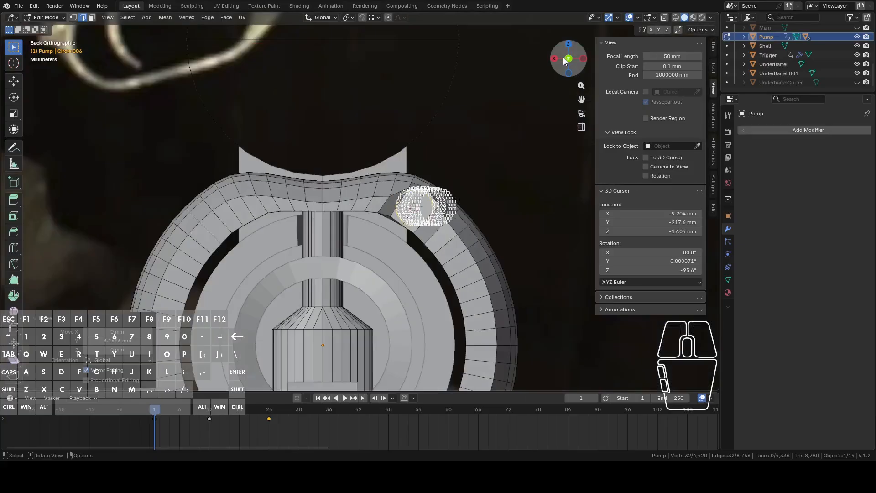
pyautogui.scroll(6, 533, 127)
pyautogui.keyDown('shift'); pyautogui.moveTo(535, 131); pyautogui.dragTo(383, 142, button='middle'); pyautogui.keyUp('shift')
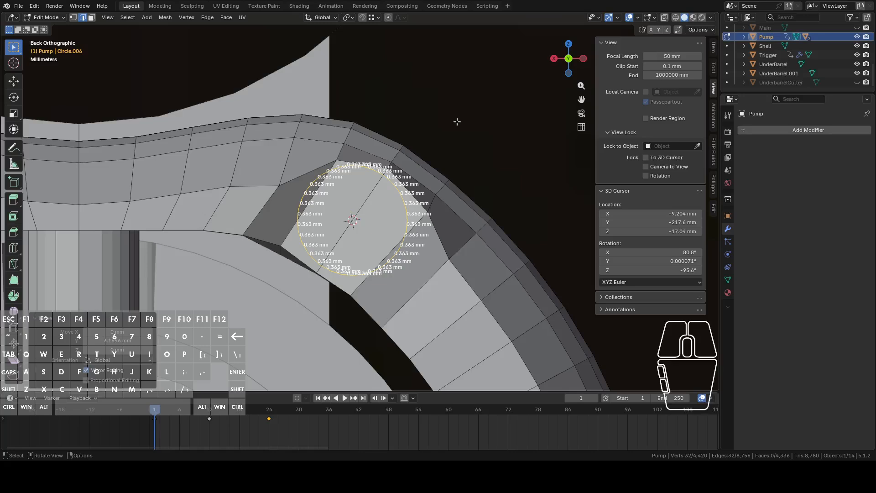
pyautogui.scroll(-2, 454, 120)
pyautogui.moveTo(452, 119); pyautogui.dragTo(413, 153, button='middle')
pyautogui.click(570, 59)
pyautogui.scroll(4, 296, 174)
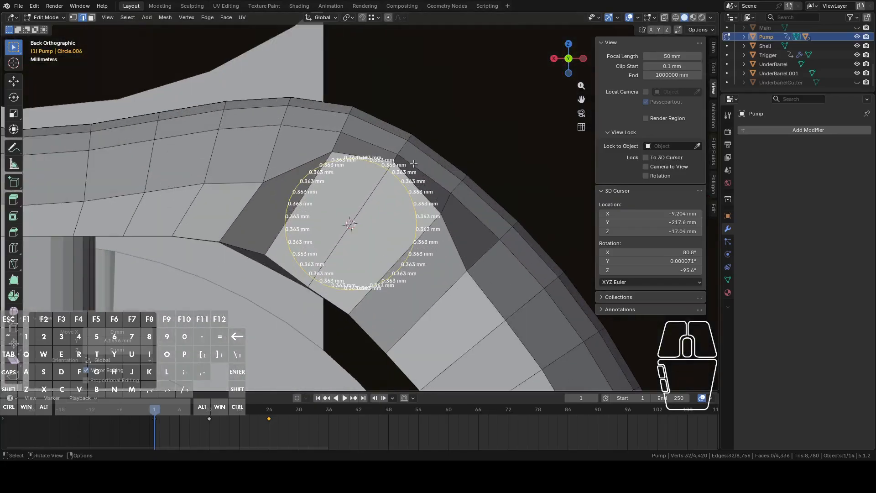
# With proportional editing on at a size of about 1.69 mm, move the rim vertex on the circle's inner side up toward the outer edge
pyautogui.click(263, 183)
pyautogui.keyDown('shift'); pyautogui.moveTo(388, 130); pyautogui.dragTo(418, 143, button='middle'); pyautogui.keyUp('shift')
pyautogui.press('g')
pyautogui.rightClick(431, 48)
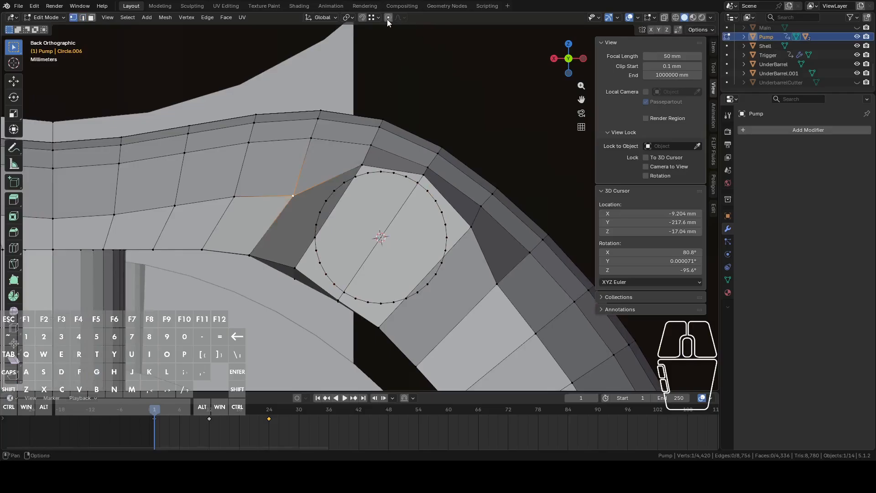
pyautogui.press('g')
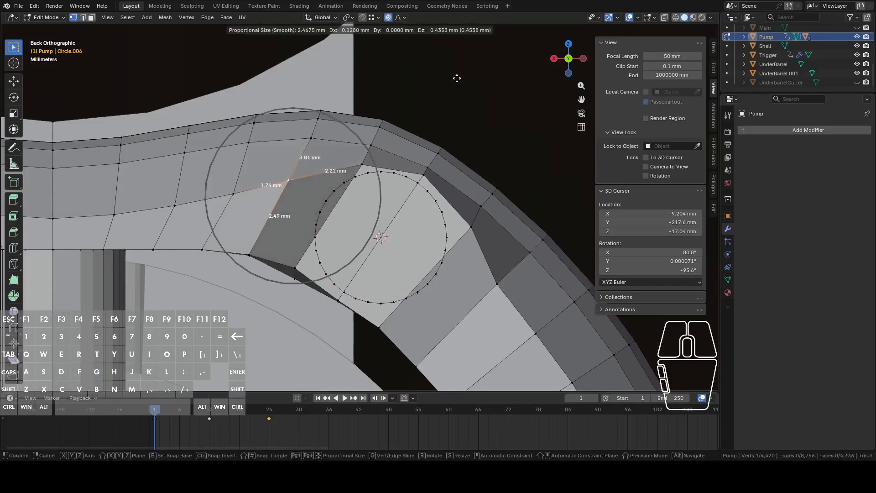
pyautogui.scroll(4, 453, 72)
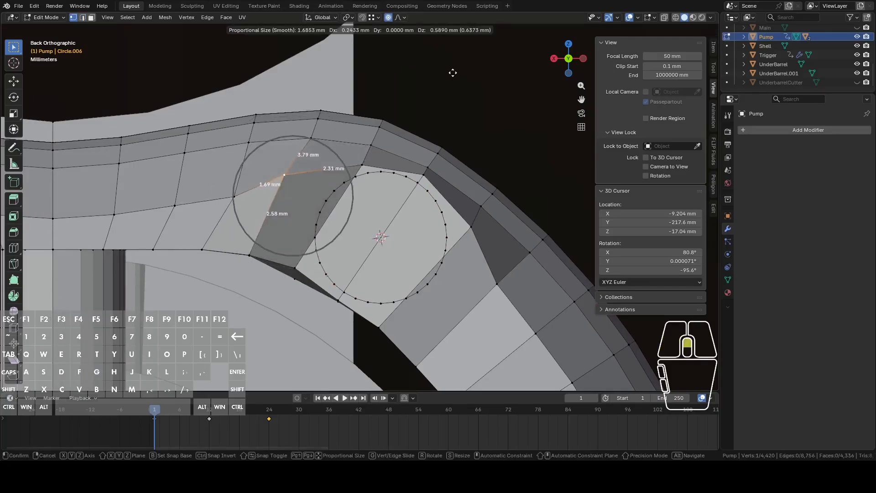
pyautogui.click(471, 50)
# Move the rim vertex above the circle about -0.19 mm in X and 0.37 mm in Z, and its inner neighbour about -0.12 and 0.24 mm
pyautogui.press('g')
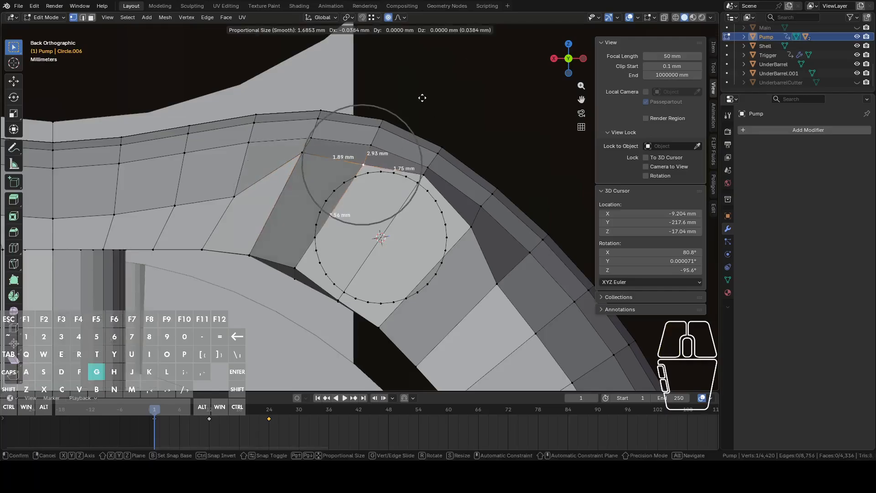
pyautogui.click(427, 87)
pyautogui.click(304, 151)
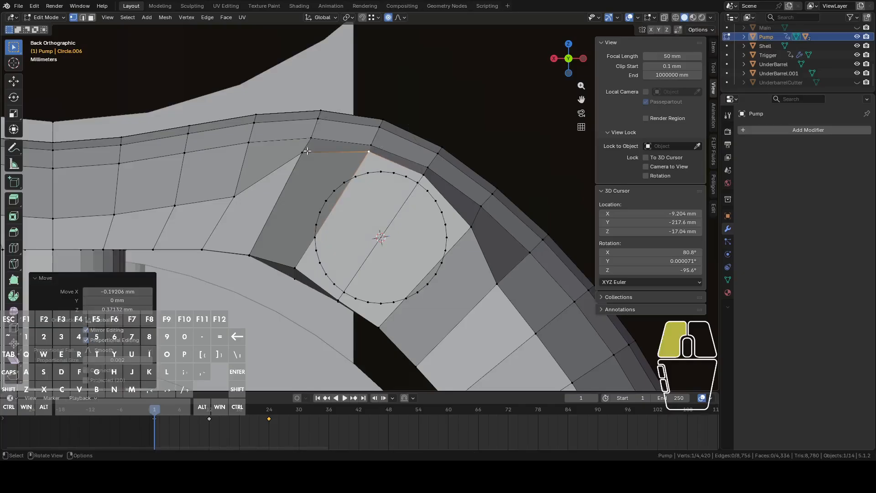
pyautogui.press('g')
pyautogui.click(388, 109)
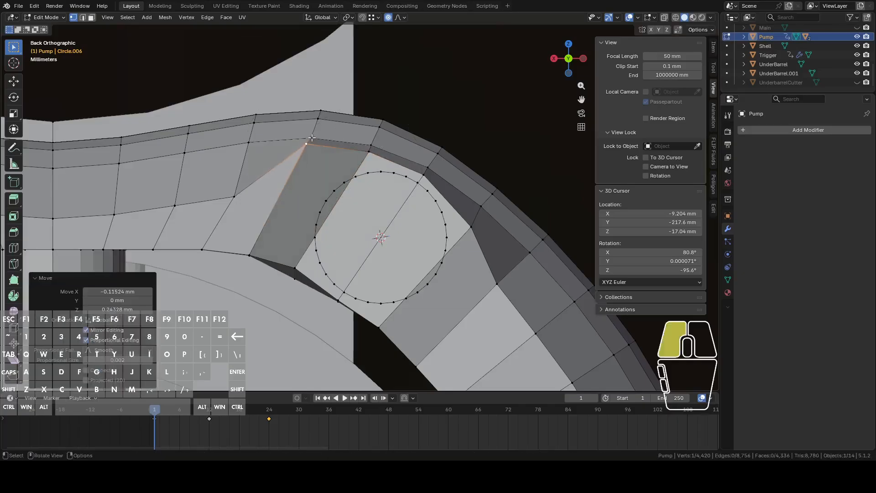
# Raise three second-row vertices above the circle, the middle one about -0.08 mm in X and 0.23 mm in Z, the outer one about -0.08 and 0.1 mm
pyautogui.press('g')
pyautogui.click(344, 138)
pyautogui.click(367, 144)
pyautogui.press('g')
pyautogui.click(383, 135)
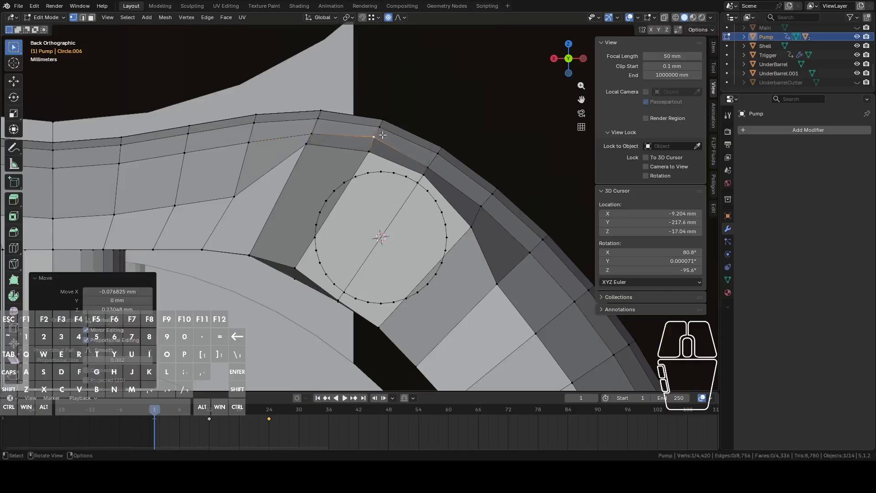
pyautogui.press('g')
pyautogui.click(429, 164)
# Select the gauge circle's loop and move it about -0.2 mm in X and 0.19 mm in Z in the back view
pyautogui.scroll(-4, 429, 169)
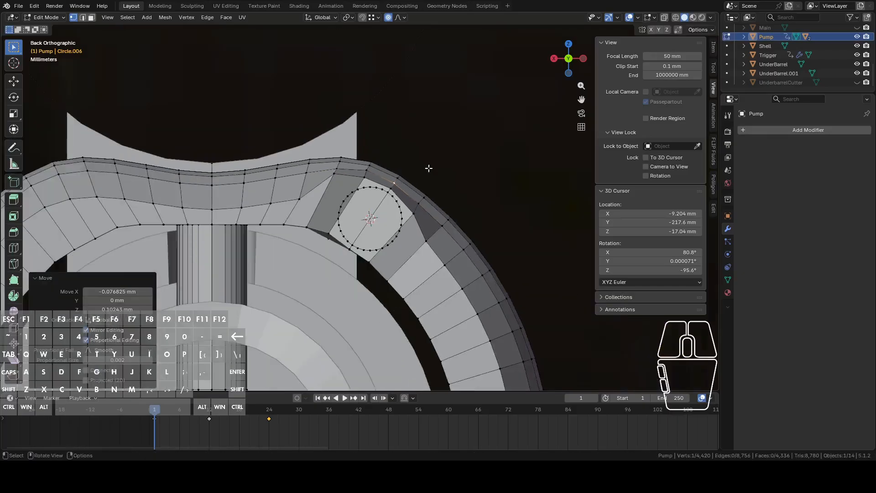
pyautogui.moveTo(383, 232); pyautogui.dragTo(431, 213, button='middle')
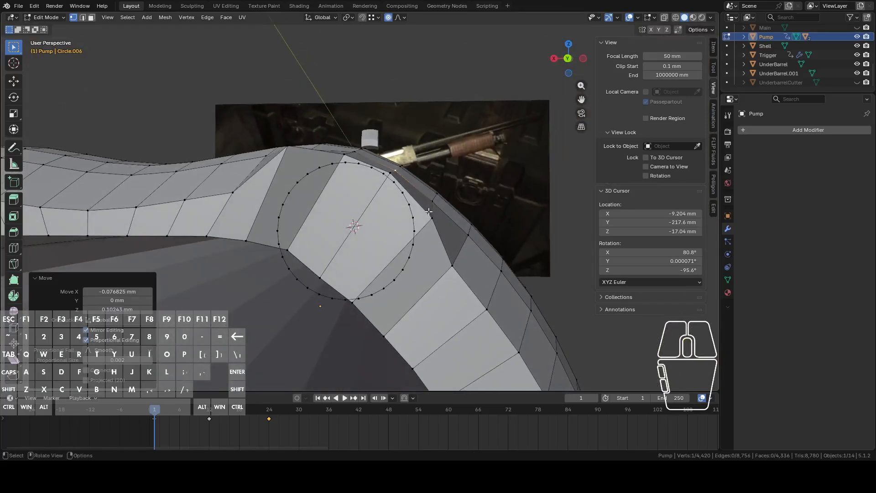
pyautogui.click(568, 64)
pyautogui.keyDown('shift'); pyautogui.moveTo(479, 190); pyautogui.dragTo(440, 181, button='middle'); pyautogui.keyUp('shift')
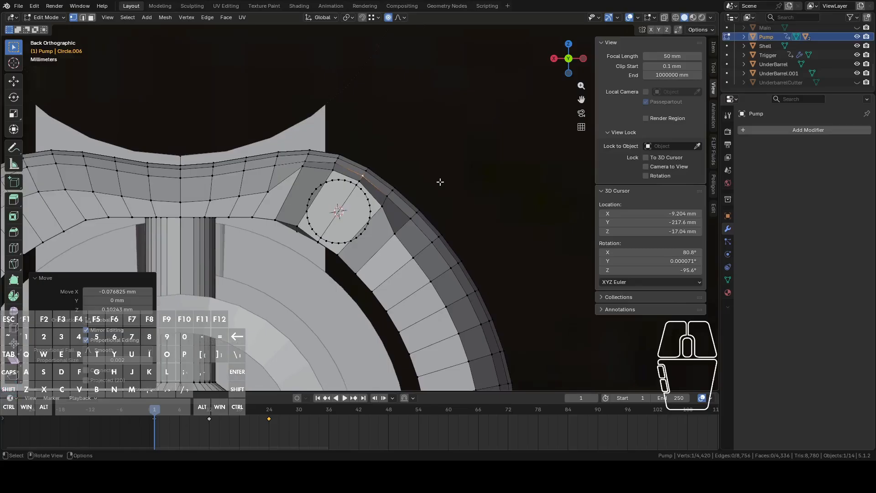
pyautogui.scroll(2, 340, 244)
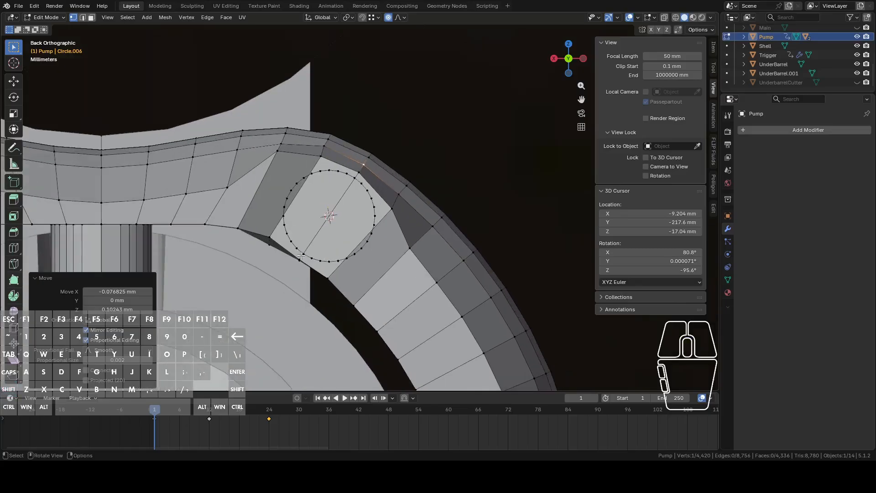
pyautogui.keyDown('shift'); pyautogui.moveTo(301, 257); pyautogui.dragTo(325, 246, button='middle'); pyautogui.keyUp('shift')
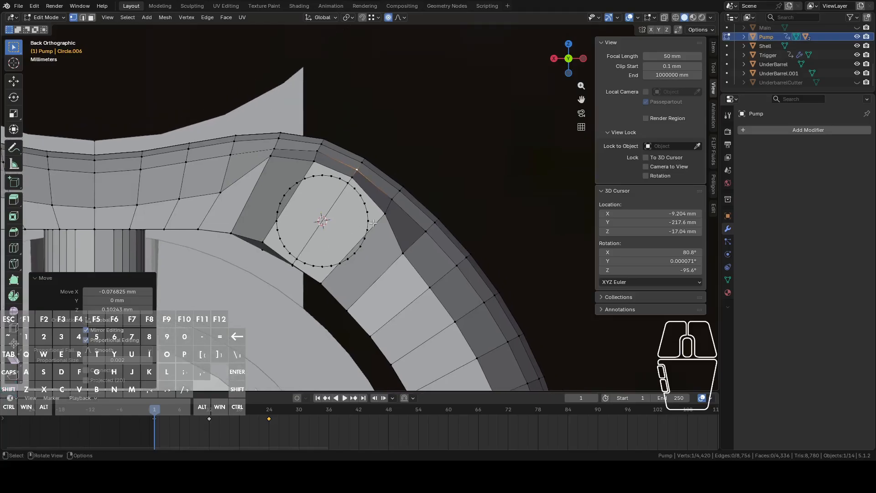
pyautogui.keyDown('alt'); pyautogui.click(359, 195); pyautogui.keyUp('alt')
pyautogui.press('g')
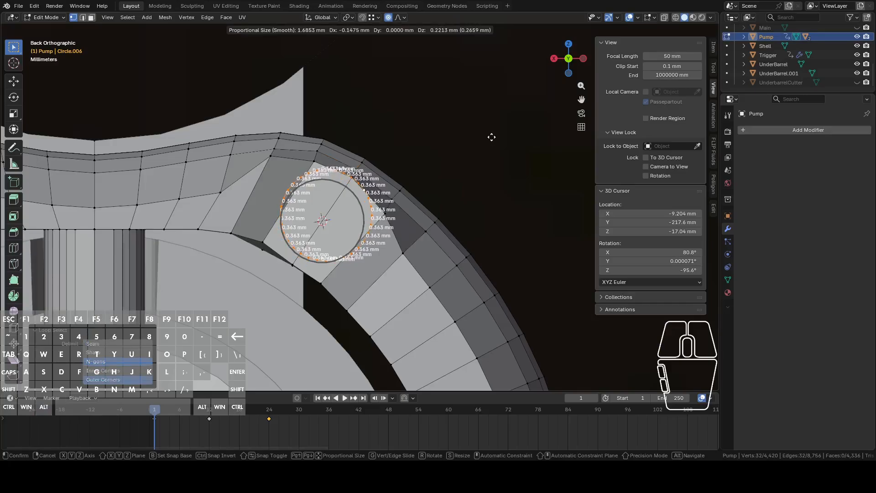
pyautogui.press('shift')
pyautogui.click(491, 136)
# Move the rim vertex beside the gauge circle's upper edge about -0.36 mm in X and 0.57 mm in Z, with a proportional size of about 3.61 mm
pyautogui.moveTo(485, 149); pyautogui.dragTo(513, 152, button='middle')
pyautogui.click(571, 65)
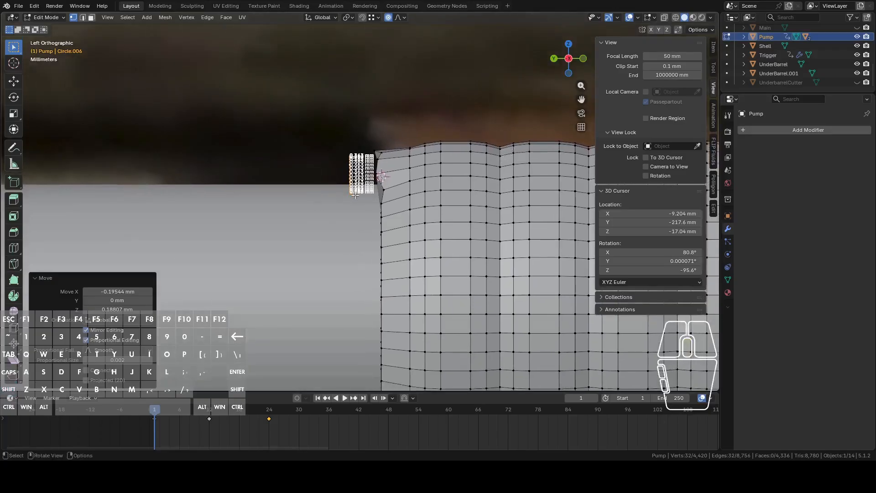
pyautogui.click(553, 59)
pyautogui.scroll(6, 484, 139)
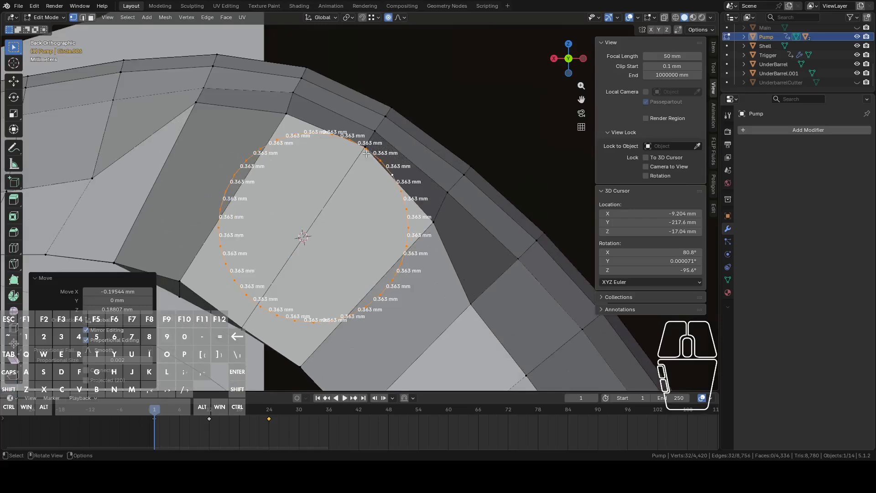
pyautogui.click(362, 155)
pyautogui.press('g')
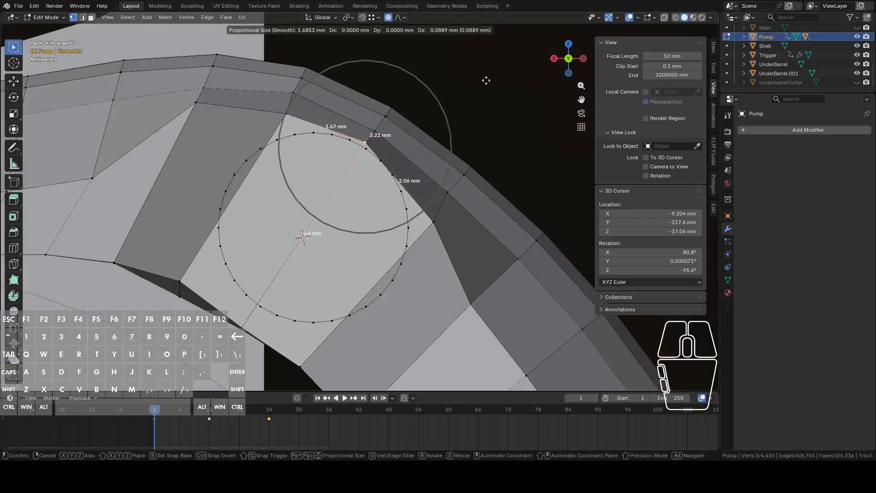
pyautogui.scroll(-6, 489, 69)
pyautogui.scroll(-5, 499, 63)
pyautogui.scroll(2, 501, 60)
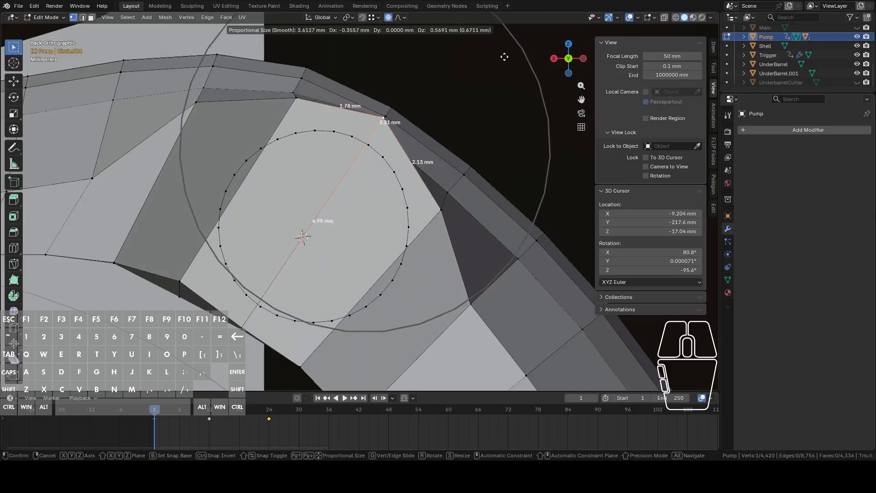
pyautogui.click(504, 55)
# Nudge the neighbouring rim vertex above the gauge circle slightly upward with proportional editing
pyautogui.click(206, 105)
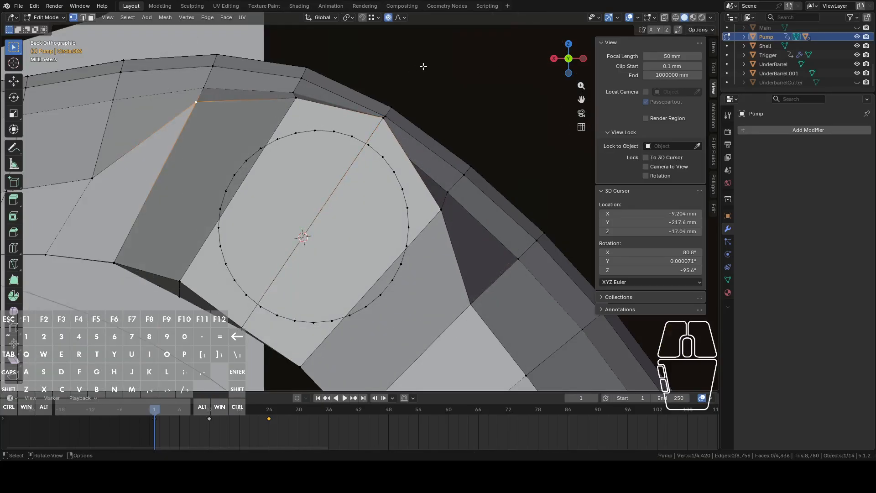
pyautogui.rightClick(425, 66)
pyautogui.click(322, 89)
pyautogui.press('g')
pyautogui.click(413, 72)
# At about 2.47 mm proportional size, move the first vertex beside the circle about -0.26 mm X, 0.22 mm Z, and the next about -0.14, 0.12 mm
pyautogui.click(449, 218)
pyautogui.press('g')
pyautogui.scroll(-1, 452, 213)
pyautogui.scroll(5, 457, 210)
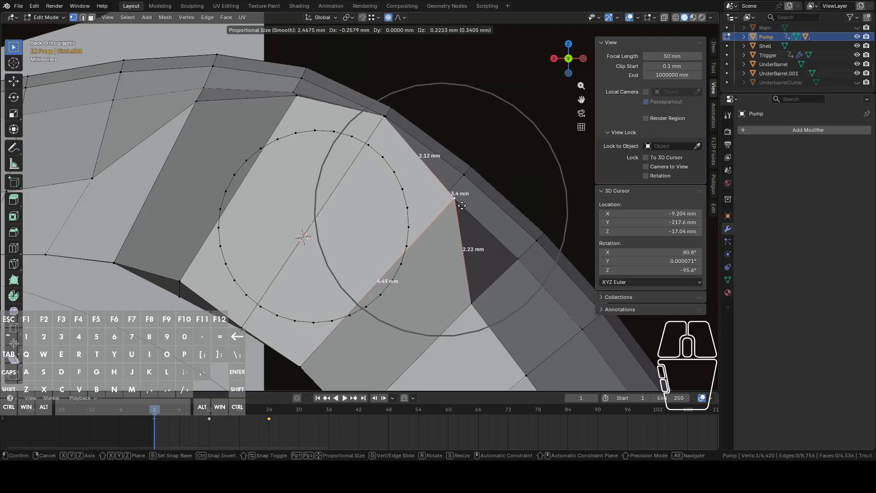
pyautogui.click(461, 206)
pyautogui.click(470, 304)
pyautogui.press('g')
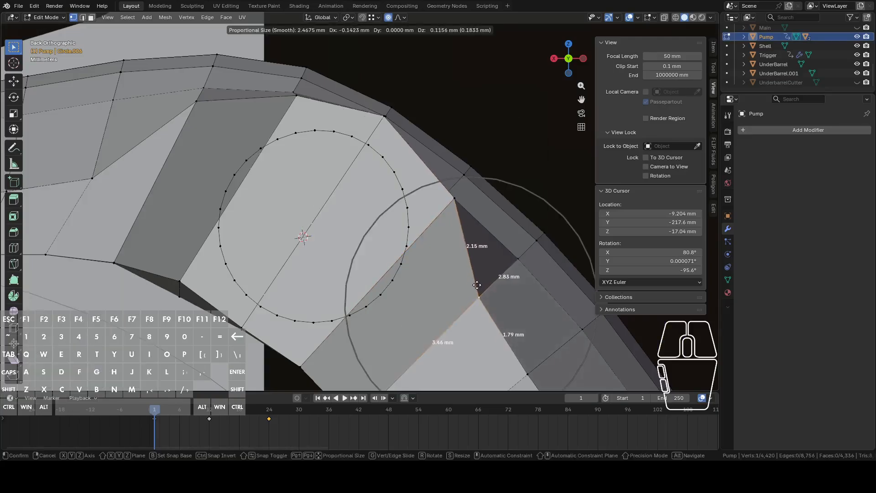
pyautogui.click(477, 286)
# Select the complete face loop around the pump's end rim and show it in the left view with vertex selection
pyautogui.moveTo(466, 284); pyautogui.dragTo(541, 119, button='middle')
pyautogui.click(411, 256)
pyautogui.keyDown('alt'); pyautogui.click(410, 235); pyautogui.keyUp('alt')
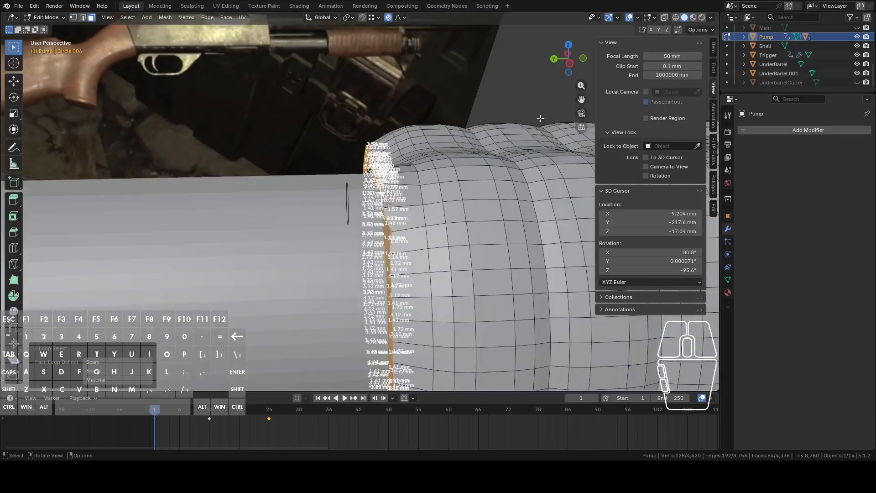
pyautogui.click(569, 65)
pyautogui.moveTo(396, 211); pyautogui.dragTo(450, 217, button='middle')
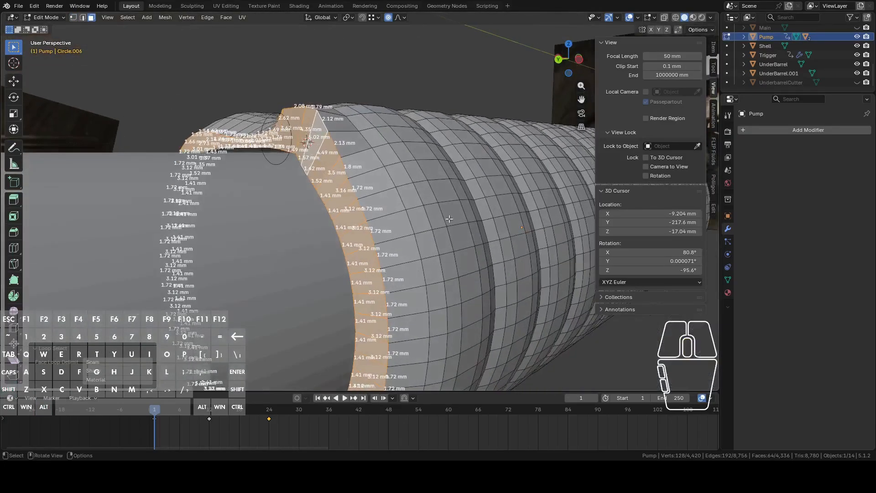
pyautogui.scroll(3, 450, 217)
pyautogui.press('3')
pyautogui.click(328, 209)
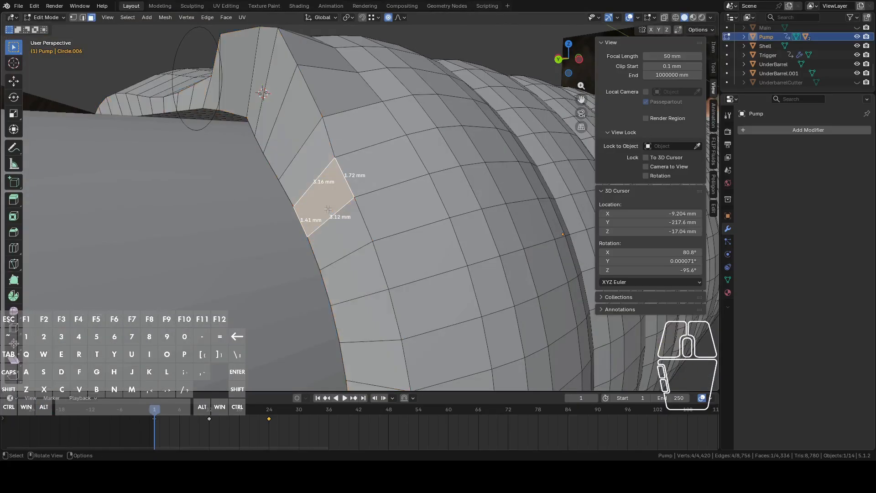
pyautogui.keyDown('alt'); pyautogui.click(314, 178); pyautogui.keyUp('alt')
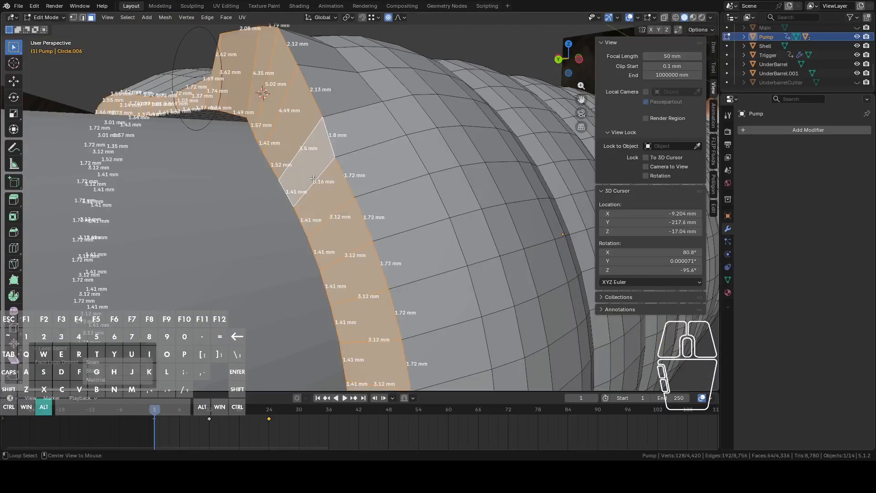
pyautogui.scroll(-2, 326, 197)
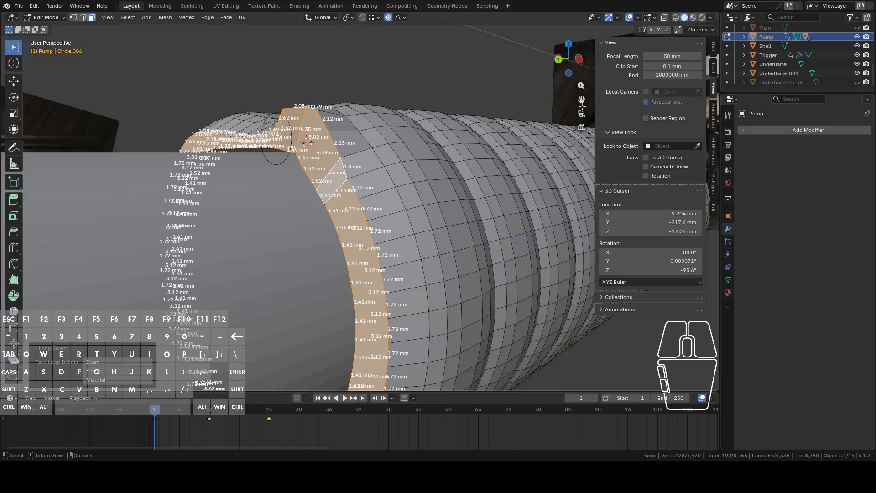
pyautogui.click(579, 60)
pyautogui.press('1')
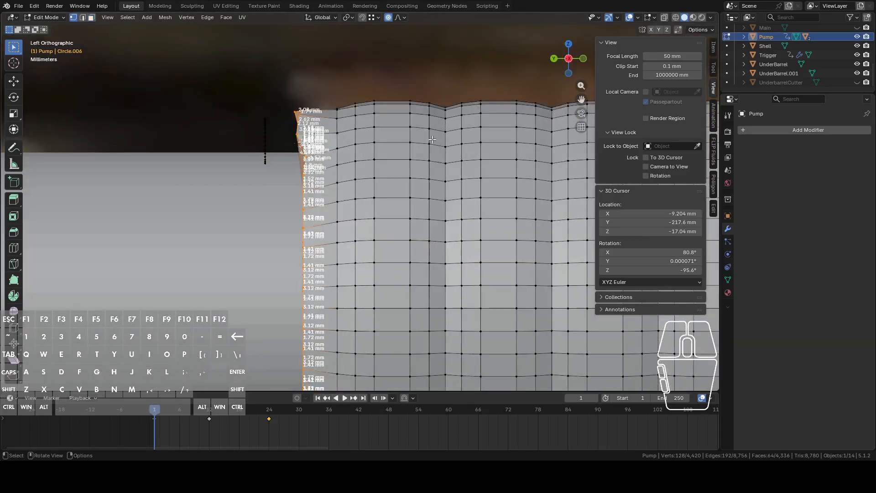
pyautogui.press('s')
pyautogui.press('y')
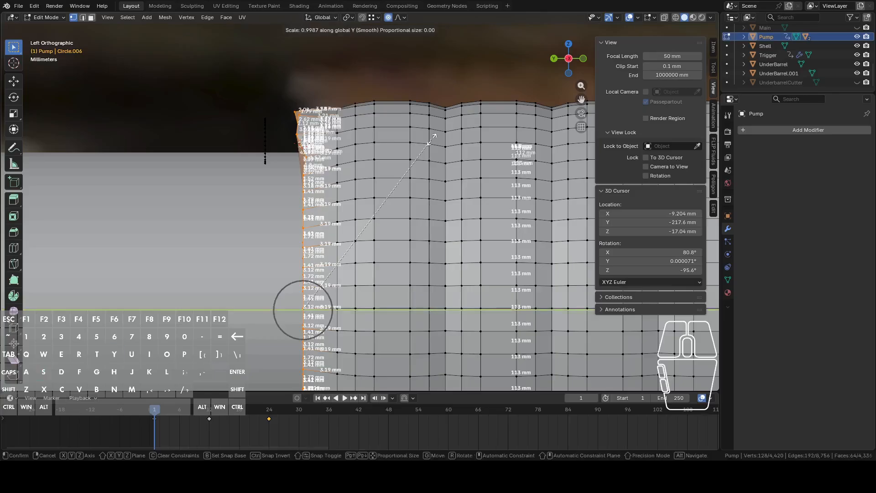
pyautogui.rightClick(431, 142)
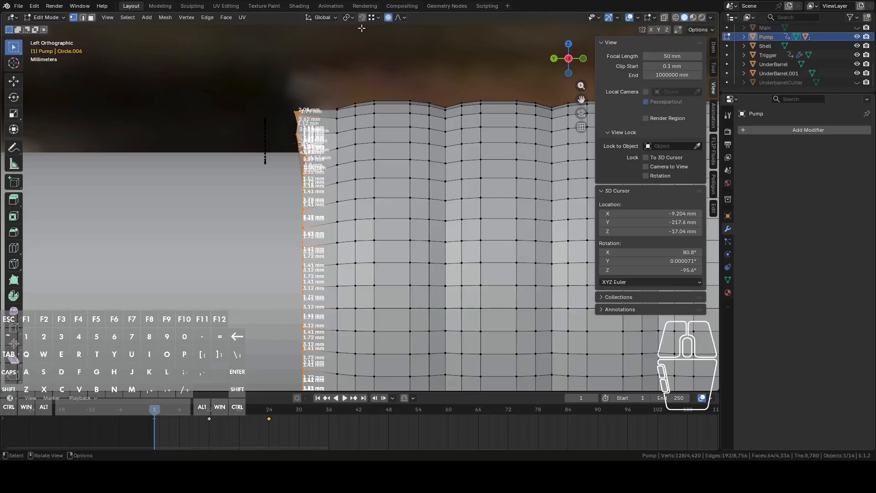
# Set the pivot point to the 3D Cursor and flatten the selected end rim by scaling it to 0 along Y
pyautogui.click(348, 18)
pyautogui.moveTo(338, 78); pyautogui.dragTo(367, 110, button='middle')
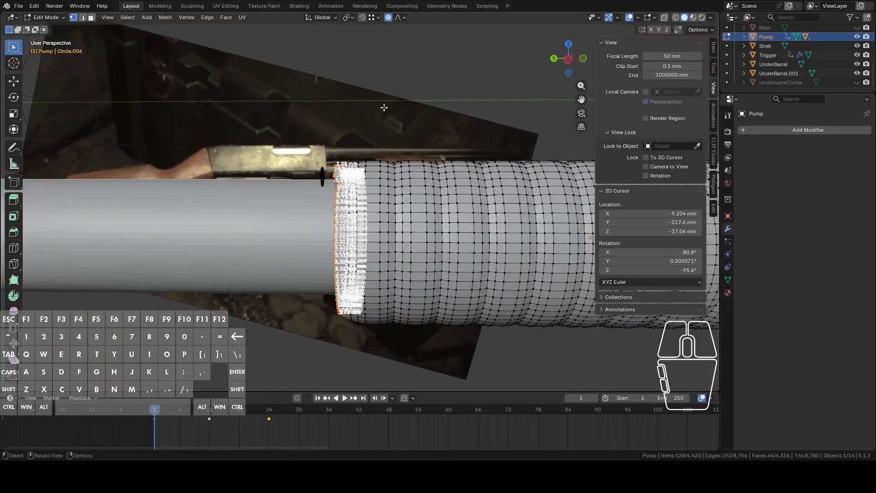
pyautogui.click(569, 61)
pyautogui.click(349, 21)
pyautogui.click(364, 55)
pyautogui.scroll(6, 368, 107)
pyautogui.keyDown('shift'); pyautogui.moveTo(368, 113); pyautogui.dragTo(489, 228, button='middle'); pyautogui.keyUp('shift')
pyautogui.press('s')
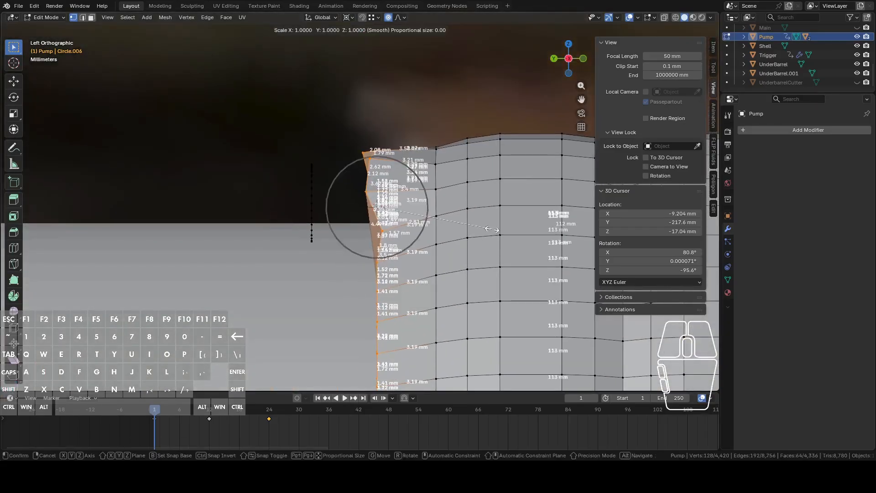
pyautogui.press('y')
pyautogui.press('0')
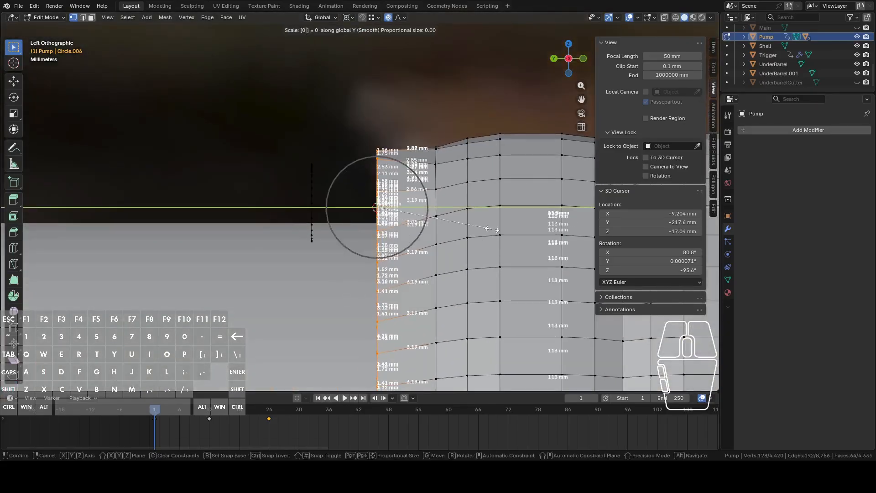
pyautogui.press('Return')
pyautogui.moveTo(492, 228)
pyautogui.mouseDown(button='middle')
pyautogui.moveTo(504, 245)
pyautogui.moveTo(526, 240)
pyautogui.moveTo(397, 229)
pyautogui.moveTo(491, 237)
pyautogui.mouseUp(button='middle')
pyautogui.press('Tab')
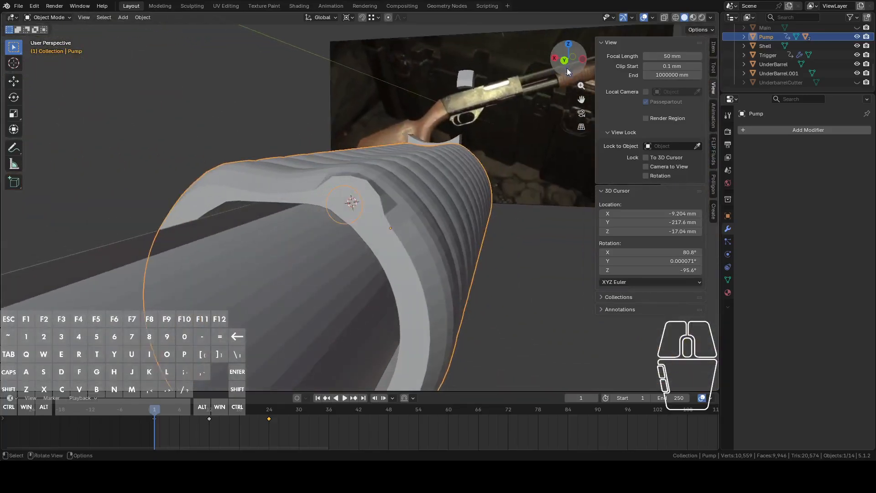
# Select the gauge circle's loop in Edit Mode and separate the selection into its own object
pyautogui.click(565, 60)
pyautogui.moveTo(395, 185); pyautogui.dragTo(395, 207, button='middle')
pyautogui.press('Tab')
pyautogui.keyDown('alt'); pyautogui.click(360, 194); pyautogui.keyUp('alt')
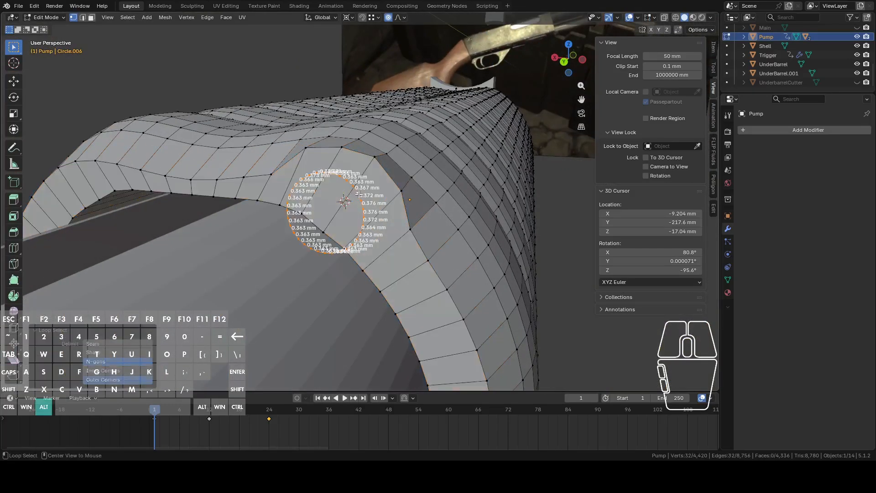
pyautogui.press('p')
pyautogui.click(361, 193)
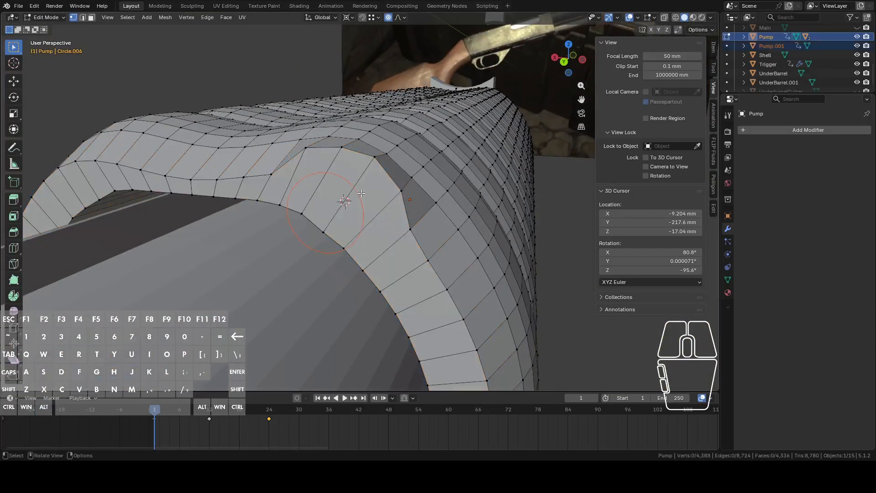
# Add the separated circle Pump.001 as the cutter while editing the pump, and apply Knife Project in the back view
pyautogui.moveTo(365, 204)
pyautogui.mouseDown(button='middle')
pyautogui.moveTo(379, 203)
pyautogui.moveTo(358, 197)
pyautogui.mouseUp(button='middle')
pyautogui.press('Tab')
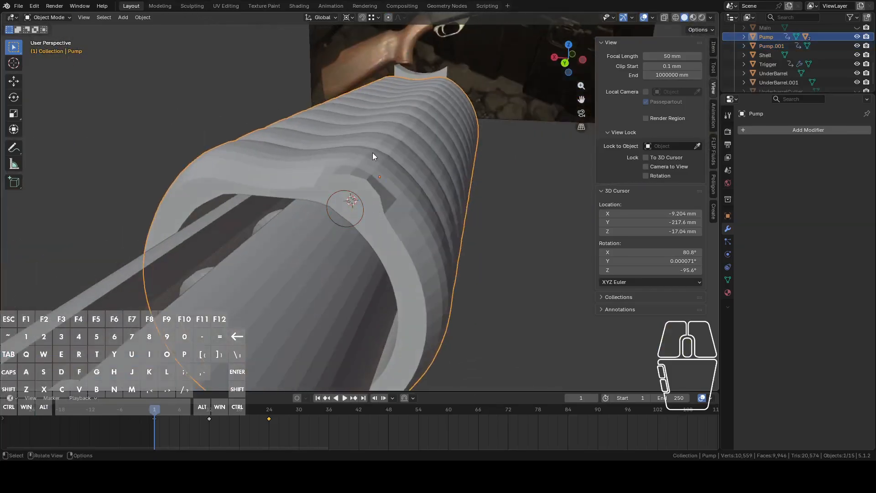
pyautogui.press('Tab')
pyautogui.moveTo(384, 133); pyautogui.dragTo(346, 160, button='middle')
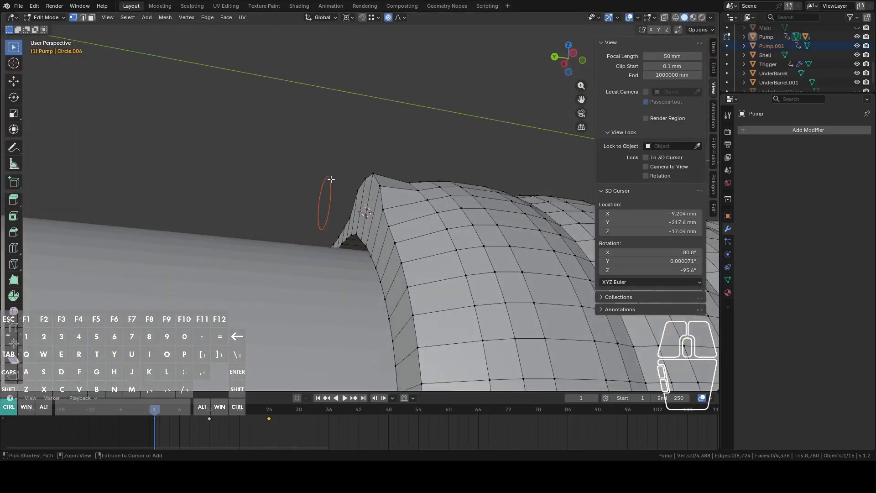
pyautogui.click(554, 58)
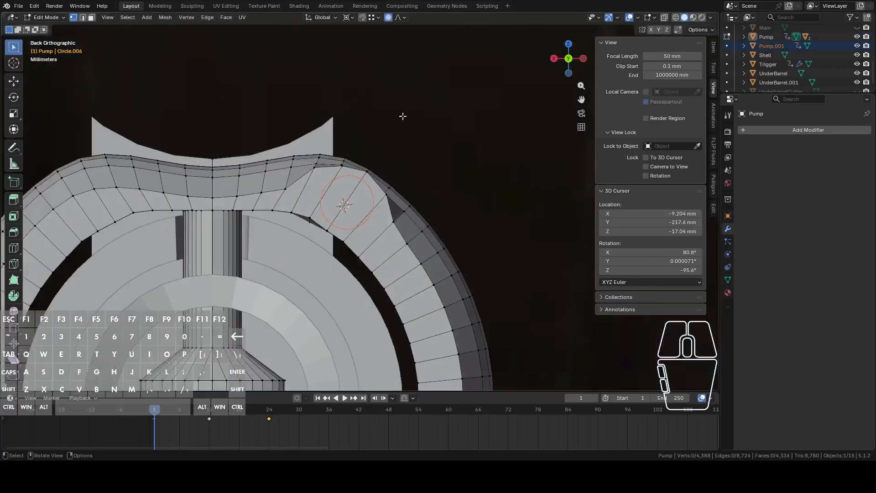
pyautogui.click(164, 17)
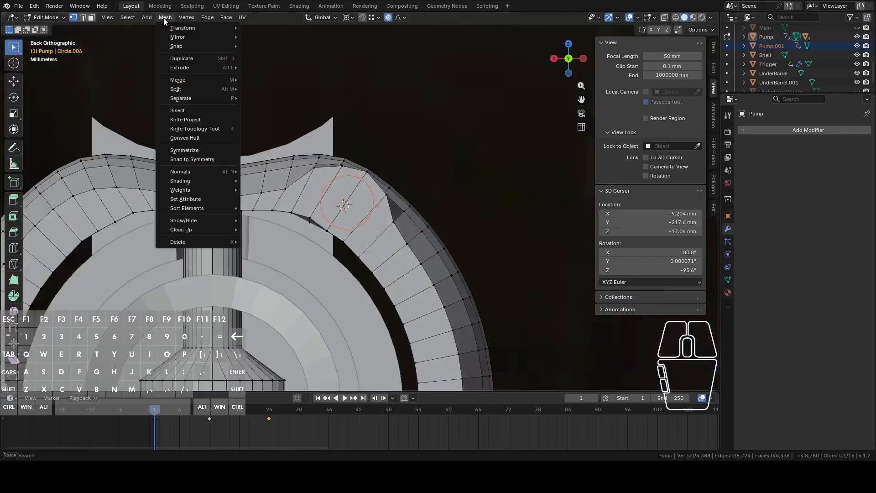
pyautogui.click(201, 119)
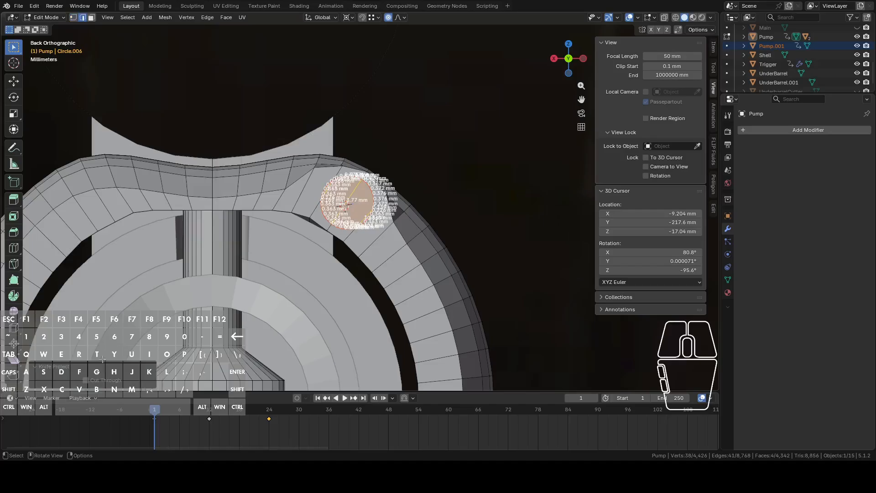
pyautogui.moveTo(105, 356); pyautogui.dragTo(375, 211, button='middle')
pyautogui.scroll(-3, 376, 211)
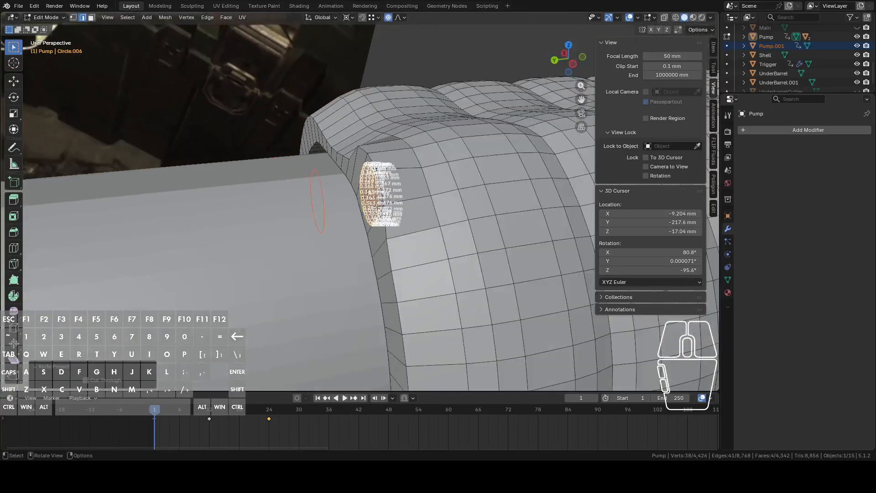
# Switch to face selection and turn off the Edge Length measurement overlay
pyautogui.hotkey('shift', '3')
pyautogui.keyDown('shift'); pyautogui.moveTo(449, 185); pyautogui.dragTo(362, 121, button='middle'); pyautogui.keyUp('shift')
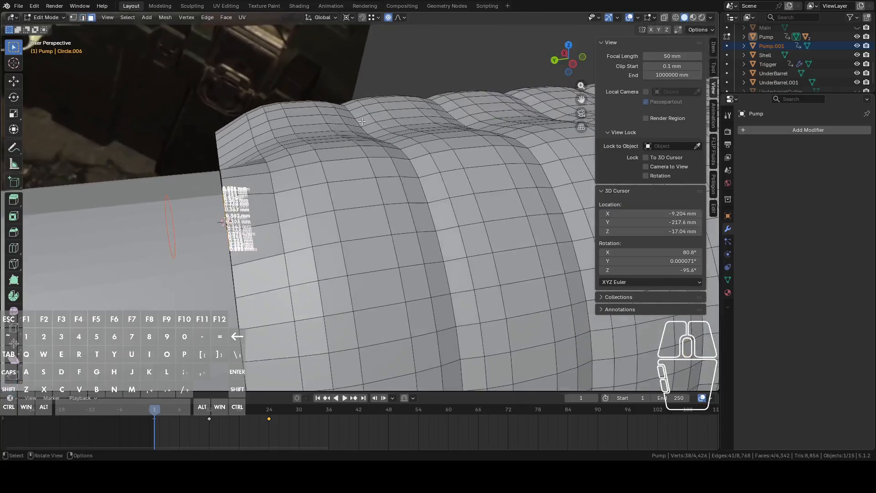
pyautogui.click(655, 17)
pyautogui.click(589, 144)
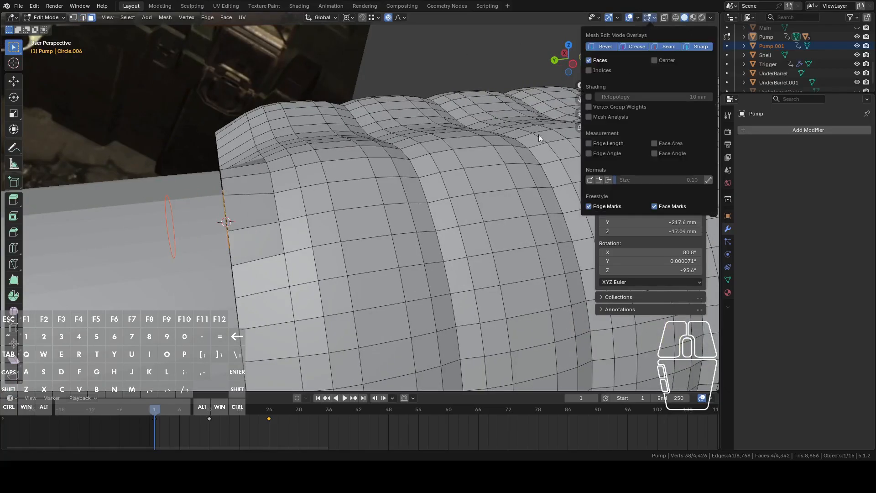
pyautogui.click(485, 135)
# Enable X-ray in the left view and extrude the faces inside the projected circle with no offset
pyautogui.scroll(-4, 493, 134)
pyautogui.keyDown('shift'); pyautogui.moveTo(538, 130); pyautogui.dragTo(406, 143, button='middle'); pyautogui.keyUp('shift')
pyautogui.scroll(-4, 406, 143)
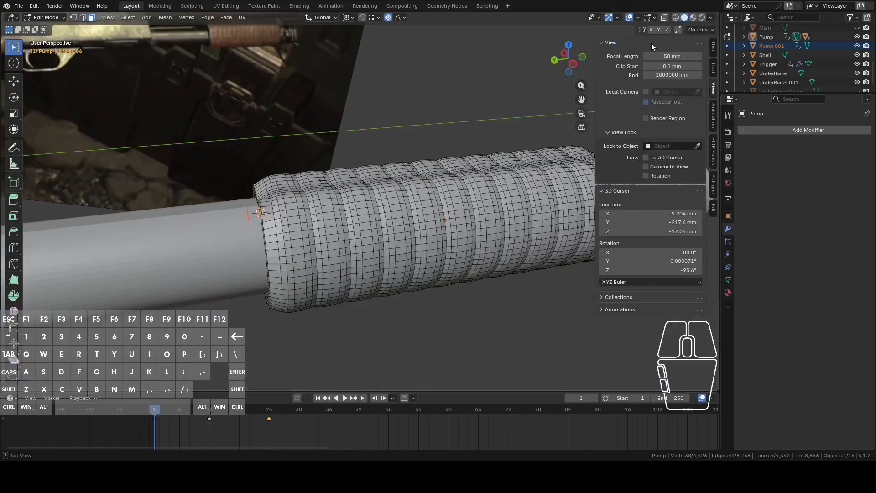
pyautogui.click(665, 19)
pyautogui.keyDown('shift'); pyautogui.moveTo(479, 143); pyautogui.dragTo(318, 175, button='middle'); pyautogui.keyUp('shift')
pyautogui.click(573, 64)
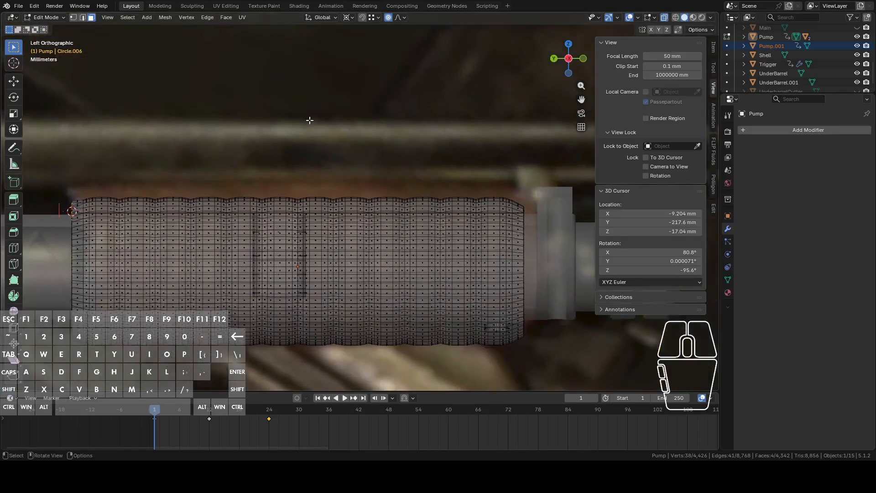
pyautogui.press('e')
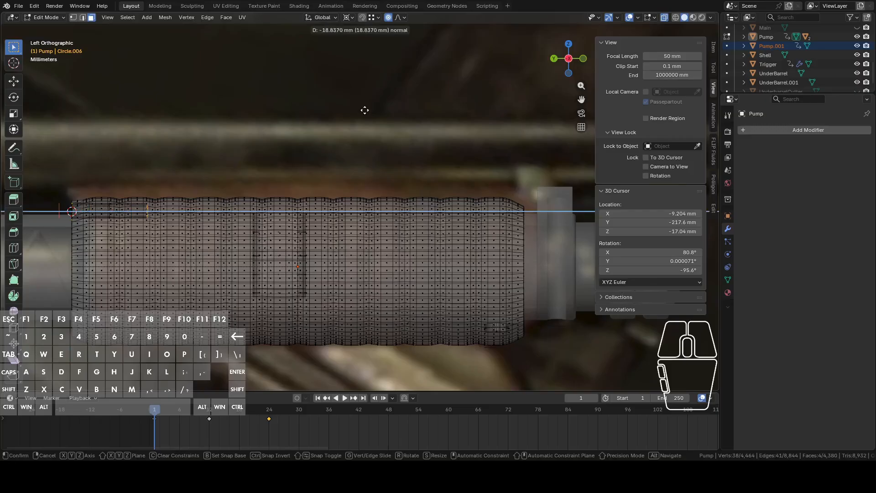
pyautogui.rightClick(365, 110)
pyautogui.press('g')
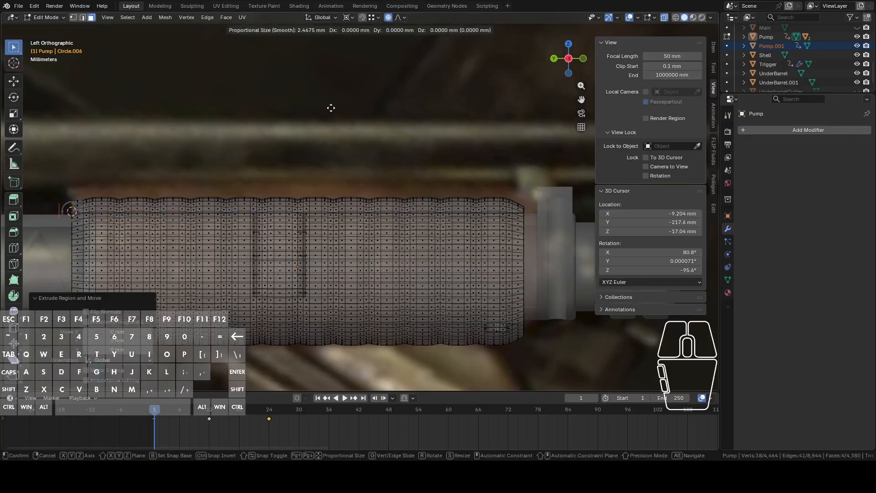
pyautogui.press('y')
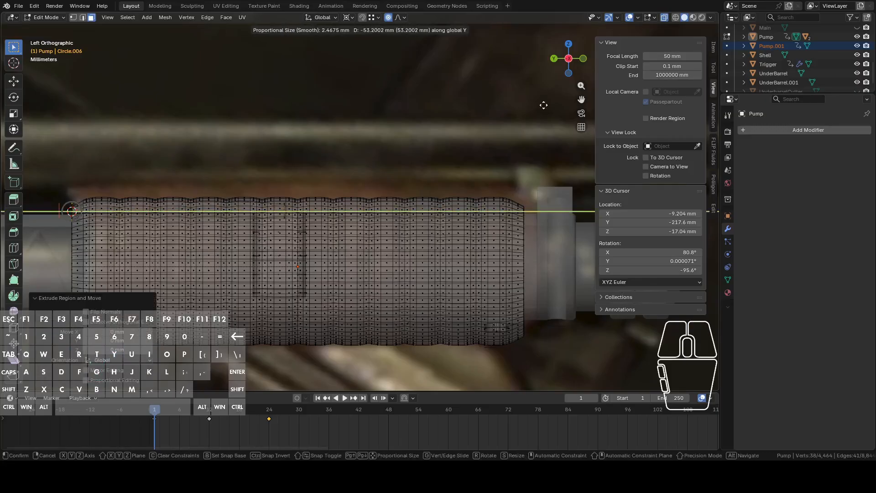
pyautogui.rightClick(418, 113)
pyautogui.keyDown('shift'); pyautogui.moveTo(251, 128); pyautogui.dragTo(479, 158, button='middle'); pyautogui.keyUp('shift')
pyautogui.scroll(6, 479, 158)
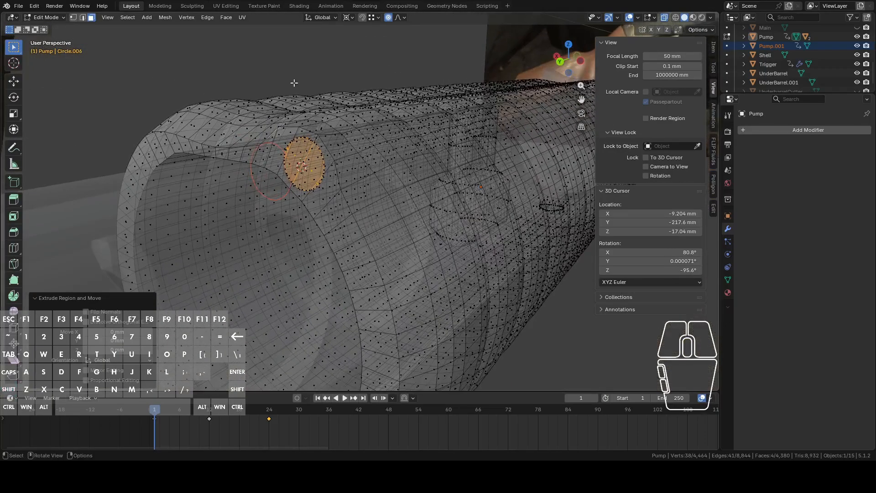
# Turn off proportional editing and move the extruded circle faces along the Y axis into the pump
pyautogui.press('g')
pyautogui.press('y')
pyautogui.rightClick(334, 58)
pyautogui.click(389, 17)
pyautogui.press('g')
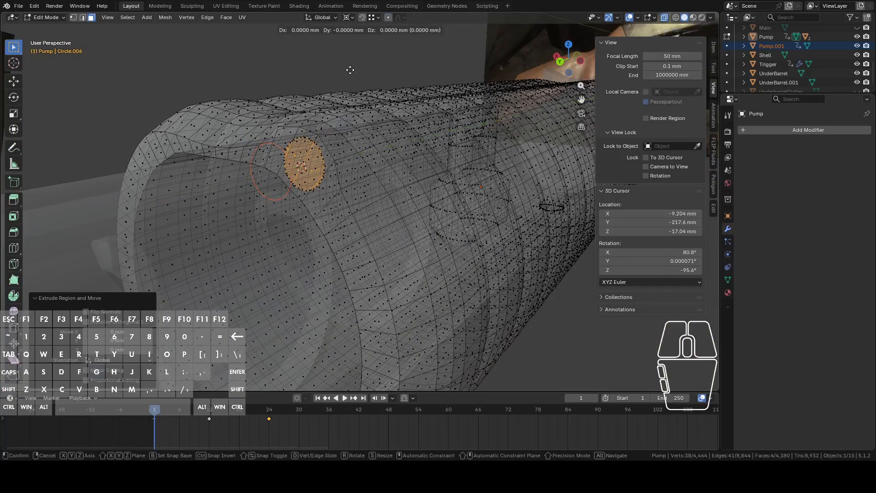
pyautogui.press('y')
pyautogui.click(452, 45)
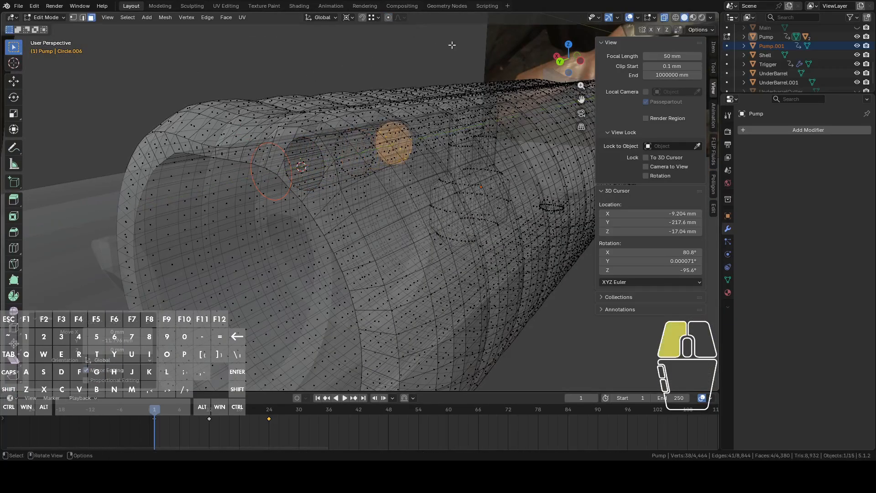
# In the left view with X-ray on, move the hole's end faces farther into the pump along Y
pyautogui.click(664, 17)
pyautogui.moveTo(524, 82); pyautogui.dragTo(502, 115, button='middle')
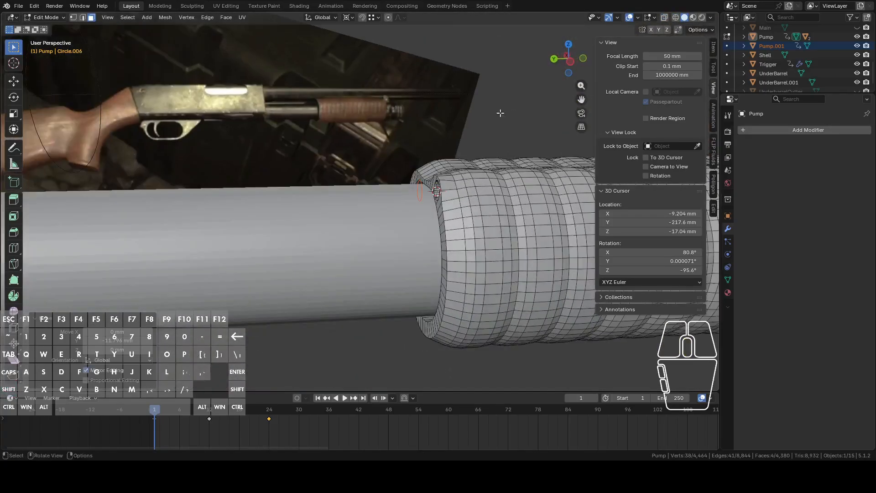
pyautogui.click(566, 63)
pyautogui.click(664, 18)
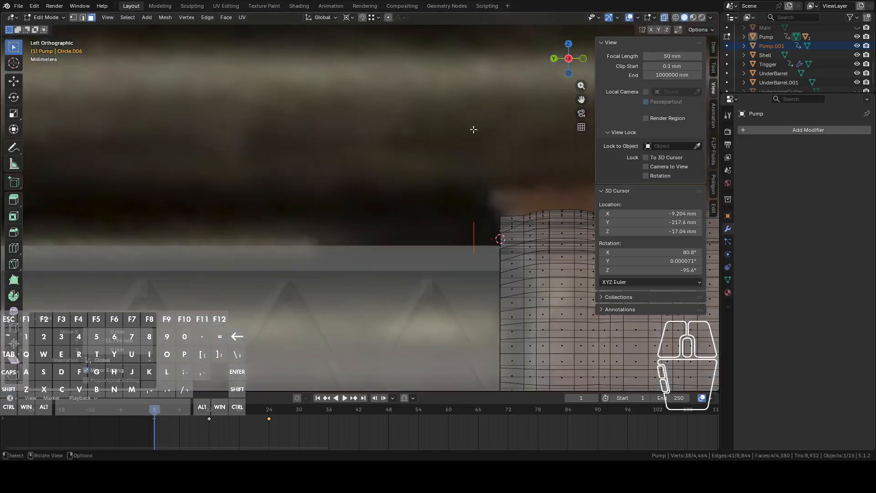
pyautogui.scroll(-4, 475, 142)
pyautogui.keyDown('shift'); pyautogui.moveTo(458, 151); pyautogui.dragTo(344, 149, button='middle'); pyautogui.keyUp('shift')
pyautogui.scroll(-3, 356, 149)
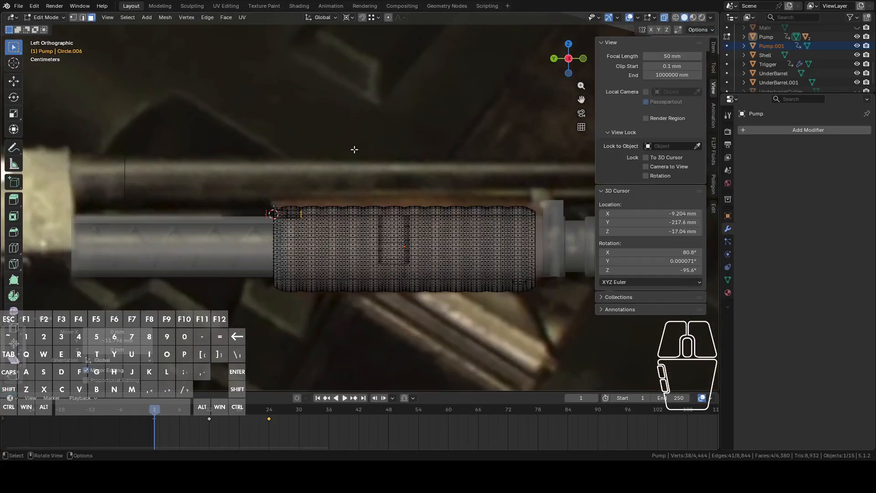
pyautogui.press('g')
pyautogui.press('y')
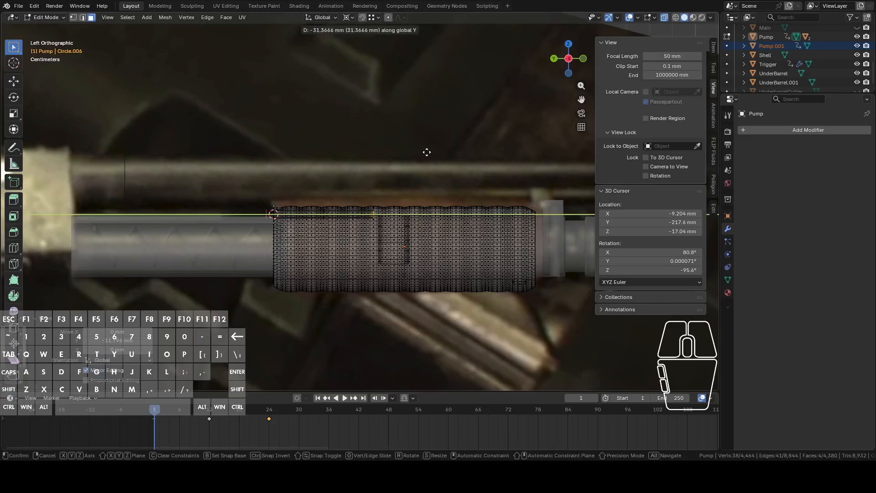
pyautogui.click(446, 166)
# Examine the blind hole inside the pump and its clearance to the ribbed outer surface
pyautogui.scroll(4, 438, 171)
pyautogui.moveTo(414, 178); pyautogui.dragTo(532, 182, button='middle')
pyautogui.keyDown('shift'); pyautogui.moveTo(349, 212); pyautogui.dragTo(489, 172, button='middle'); pyautogui.keyUp('shift')
pyautogui.scroll(3, 351, 201)
pyautogui.moveTo(362, 193); pyautogui.dragTo(226, 216, button='middle')
pyautogui.scroll(-5, 344, 198)
pyautogui.moveTo(277, 201); pyautogui.dragTo(309, 196, button='middle')
pyautogui.scroll(5, 364, 179)
pyautogui.scroll(-4, 310, 195)
# In the left view, move the hole's end faces still deeper along Y, toward the pump's front end
pyautogui.click(576, 61)
pyautogui.keyDown('shift'); pyautogui.moveTo(459, 113); pyautogui.dragTo(301, 126, button='middle'); pyautogui.keyUp('shift')
pyautogui.press('g')
pyautogui.press('y')
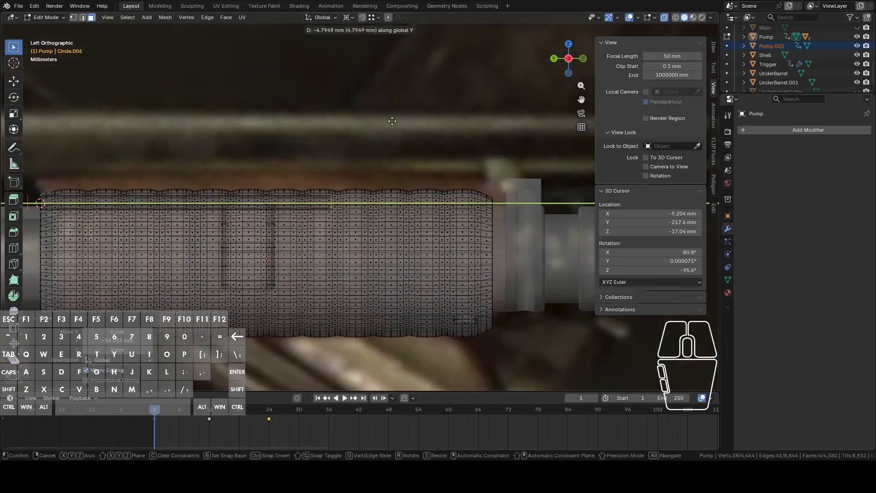
pyautogui.click(473, 125)
# Enable snapping and move the hole's end faces about 1.84 mm back along Y onto the nearest groove between ribs
pyautogui.moveTo(443, 135); pyautogui.dragTo(342, 192, button='middle')
pyautogui.click(569, 62)
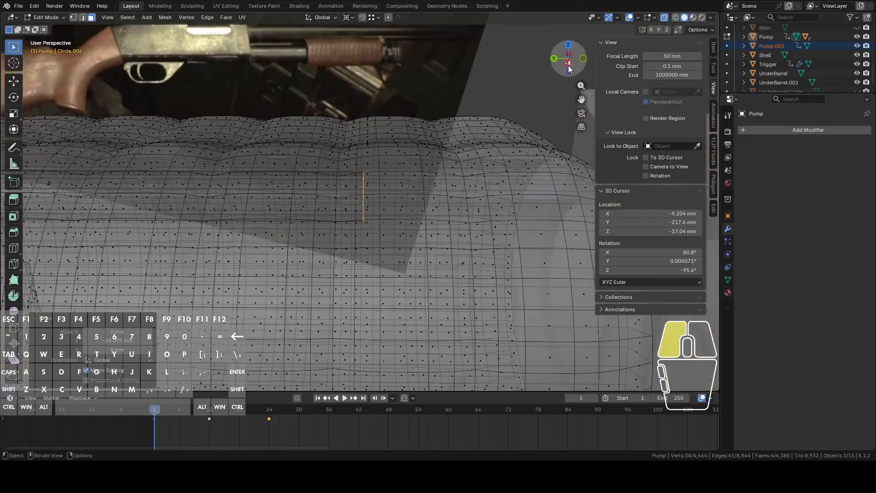
pyautogui.click(362, 18)
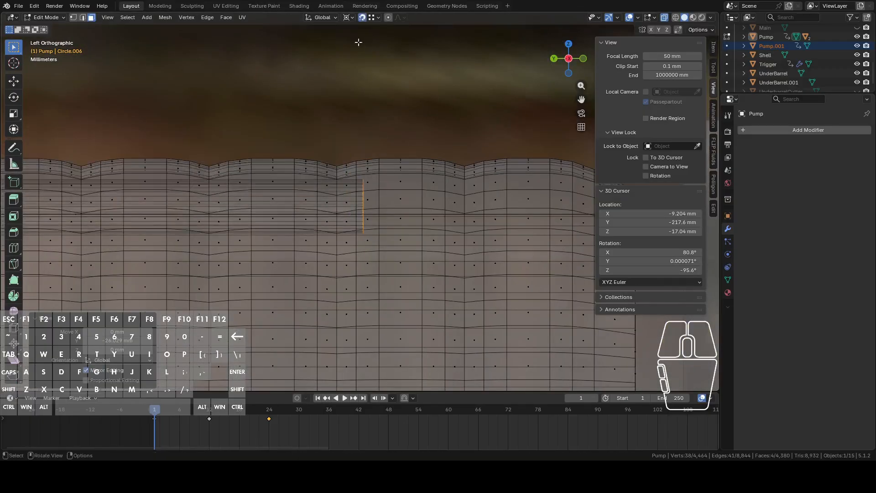
pyautogui.press('g')
pyautogui.press('y')
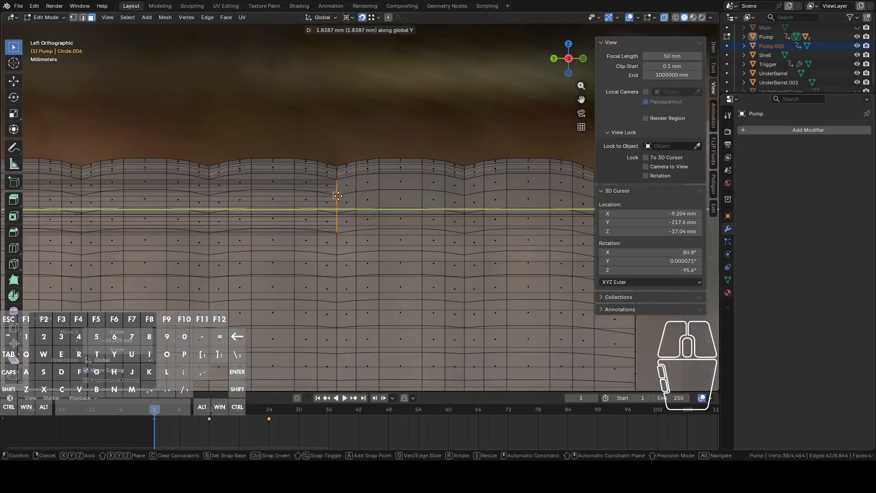
pyautogui.click(338, 196)
# Turn off X-ray and connect the hole's end vertex to the nearest outer surface vertex with an edge
pyautogui.moveTo(330, 196); pyautogui.dragTo(436, 195, button='middle')
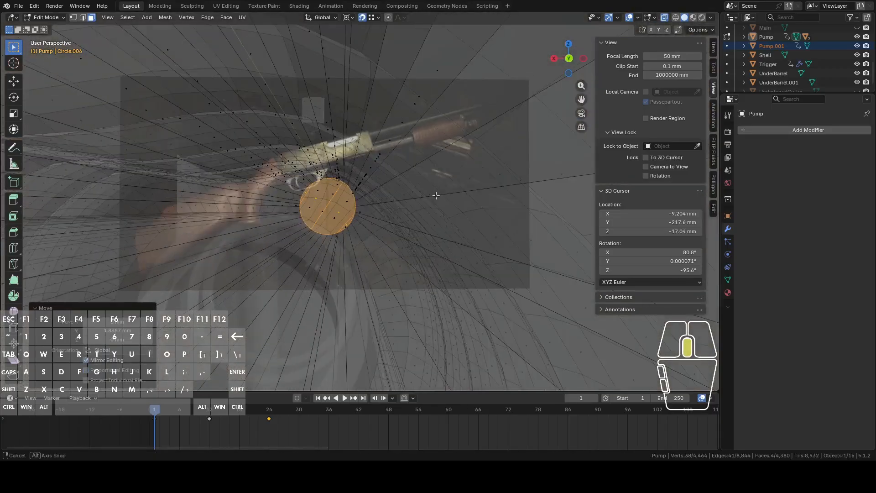
pyautogui.click(664, 19)
pyautogui.moveTo(461, 149)
pyautogui.mouseDown(button='middle')
pyautogui.moveTo(472, 155)
pyautogui.moveTo(386, 172)
pyautogui.moveTo(432, 166)
pyautogui.mouseUp(button='middle')
pyautogui.scroll(-3, 386, 172)
pyautogui.scroll(4, 433, 166)
pyautogui.scroll(1, 437, 166)
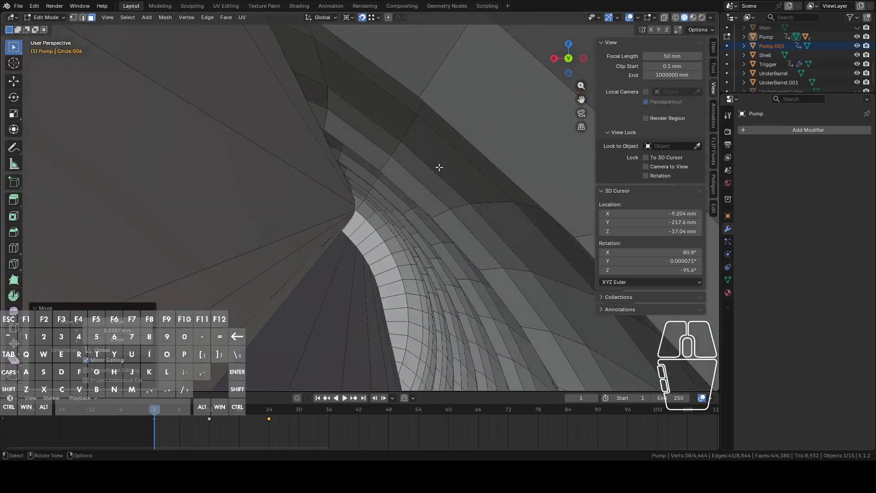
pyautogui.scroll(5, 438, 167)
pyautogui.keyDown('shift'); pyautogui.moveTo(377, 159); pyautogui.dragTo(452, 268, button='middle'); pyautogui.keyUp('shift')
pyautogui.press('1')
pyautogui.press('f')
# Turn on the Edge Length overlay and measure the wall thickness along the new edge at the hole's inner end
pyautogui.moveTo(382, 144); pyautogui.dragTo(487, 130, button='middle')
pyautogui.click(654, 19)
pyautogui.click(589, 143)
pyautogui.scroll(1, 399, 159)
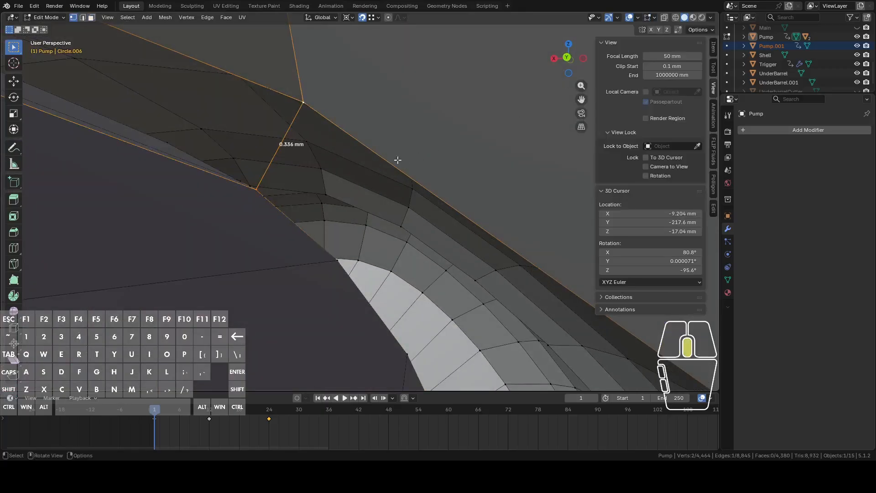
pyautogui.scroll(6, 378, 150)
pyautogui.scroll(-4, 344, 137)
pyautogui.moveTo(344, 139); pyautogui.dragTo(272, 182, button='middle')
pyautogui.scroll(-7, 272, 182)
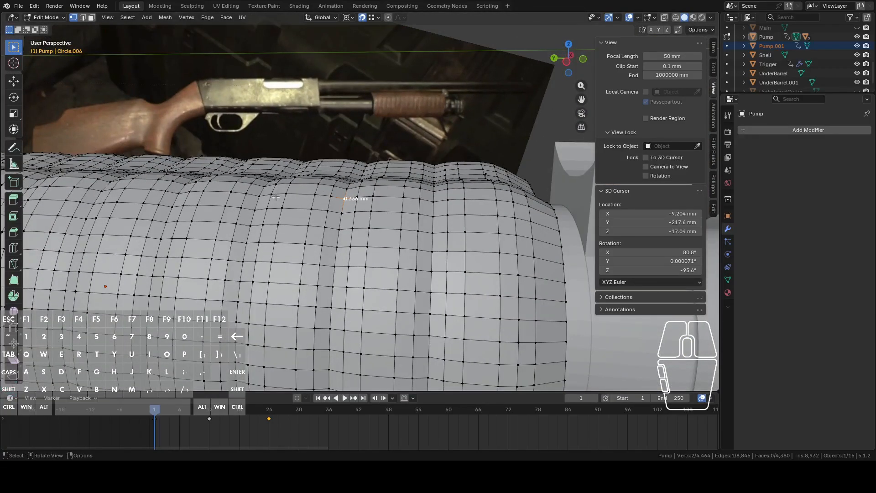
# Switch to edge selection and measure an edge beside the hole on the pump's rear rim
pyautogui.moveTo(419, 219); pyautogui.dragTo(228, 277, button='middle')
pyautogui.press('2')
pyautogui.click(51, 329)
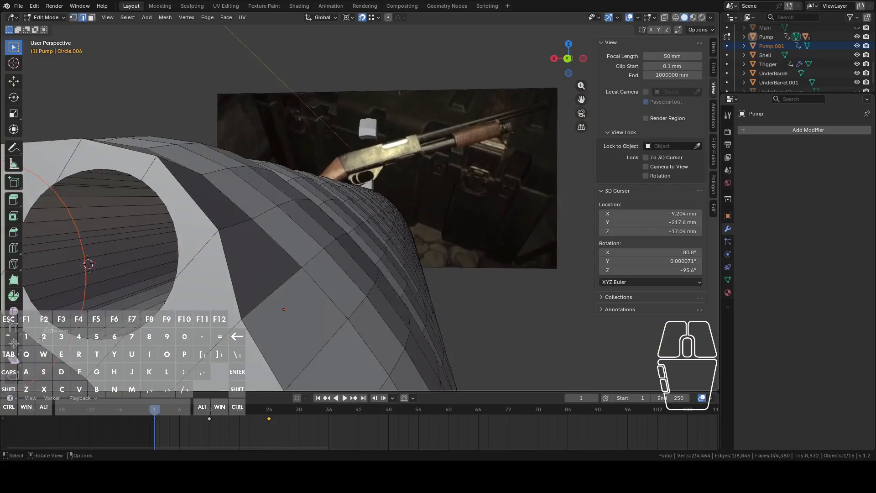
pyautogui.keyDown('shift'); pyautogui.moveTo(100, 331); pyautogui.dragTo(334, 236, button='middle'); pyautogui.keyUp('shift')
pyautogui.scroll(-5, 304, 263)
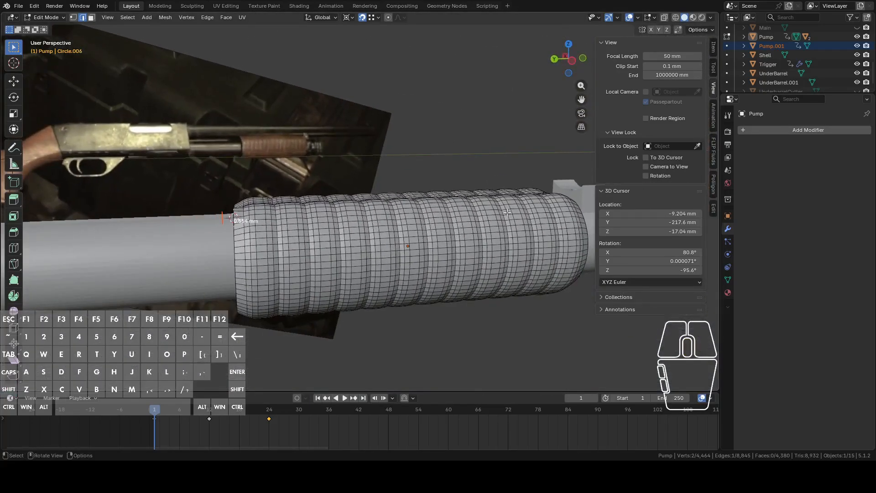
# Leave Edit Mode and parent the separated circle Pump.001 to the pump using the Object option
pyautogui.press('Tab')
pyautogui.moveTo(398, 223); pyautogui.dragTo(430, 237, button='middle')
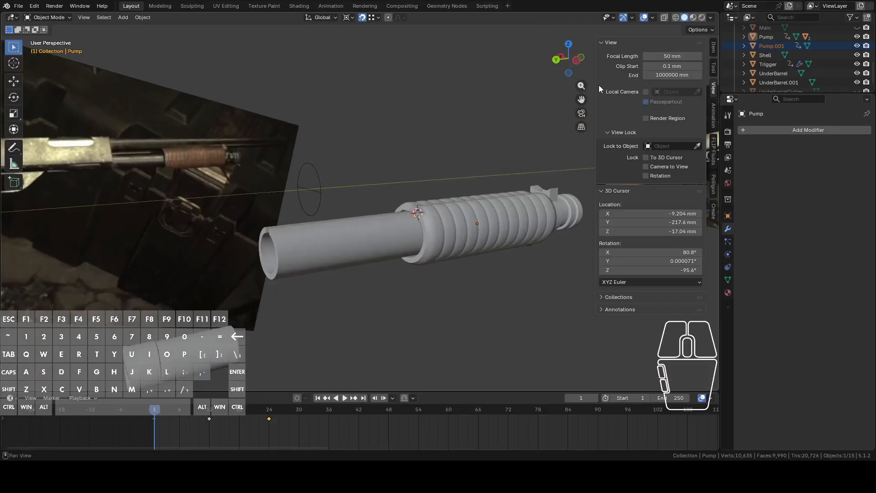
pyautogui.click(578, 59)
pyautogui.scroll(6, 442, 226)
pyautogui.click(426, 238)
pyautogui.moveTo(426, 238); pyautogui.dragTo(450, 235, button='middle')
pyautogui.click(462, 235)
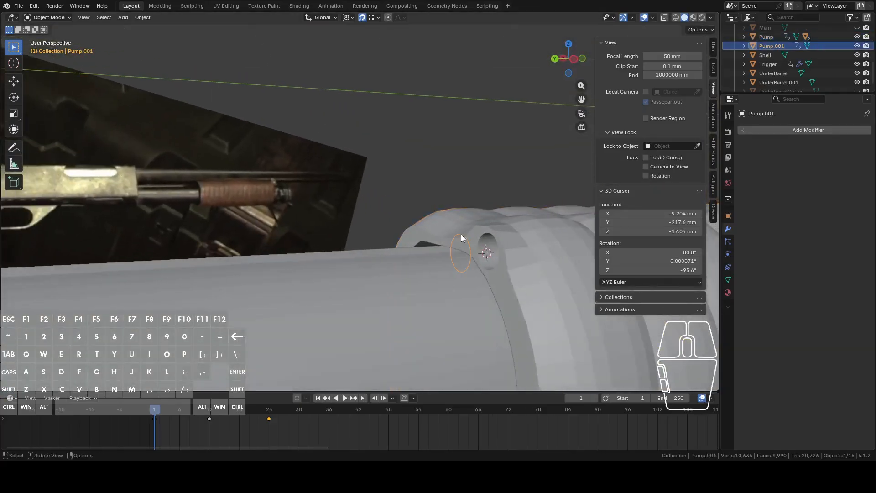
pyautogui.scroll(-3, 464, 231)
pyautogui.keyDown('shift'); pyautogui.click(498, 260); pyautogui.keyUp('shift')
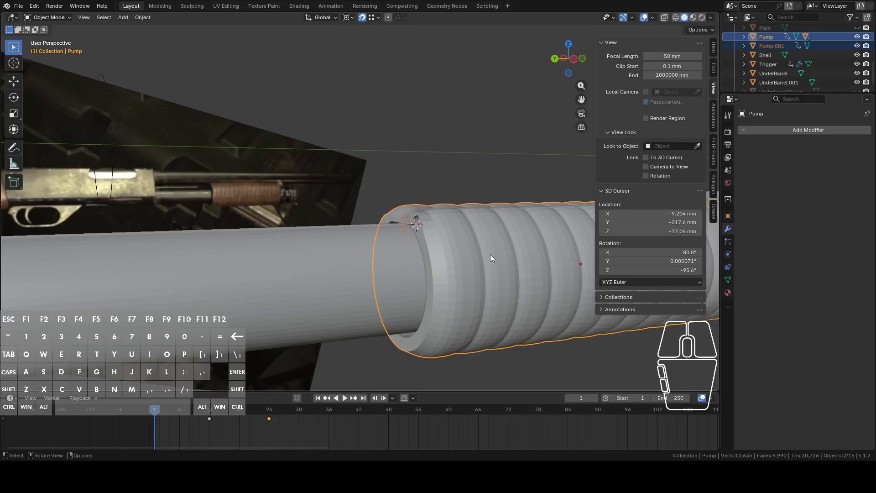
pyautogui.moveTo(491, 253); pyautogui.dragTo(483, 255, button='middle')
pyautogui.hotkey('ctrl', 'p')
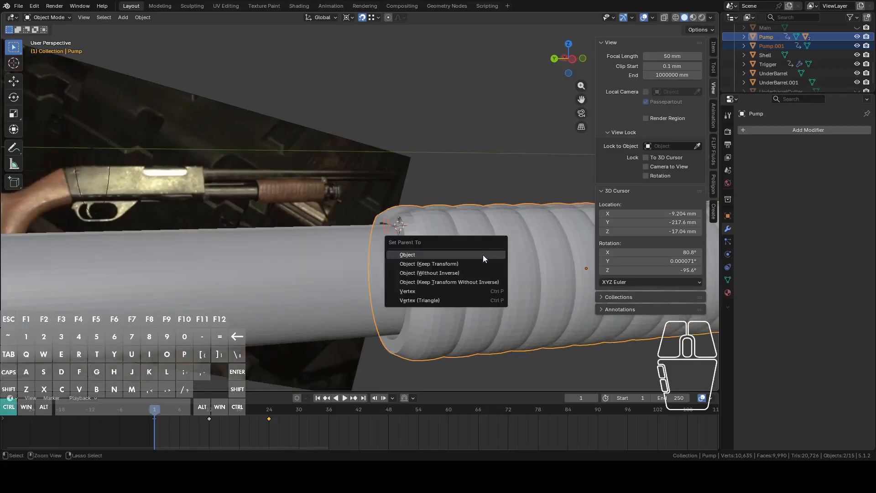
pyautogui.click(441, 254)
pyautogui.press('g')
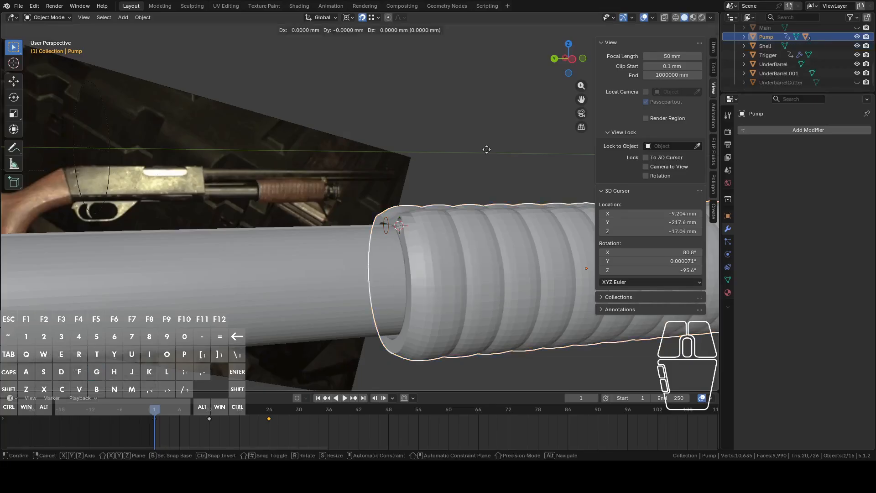
pyautogui.rightClick(470, 144)
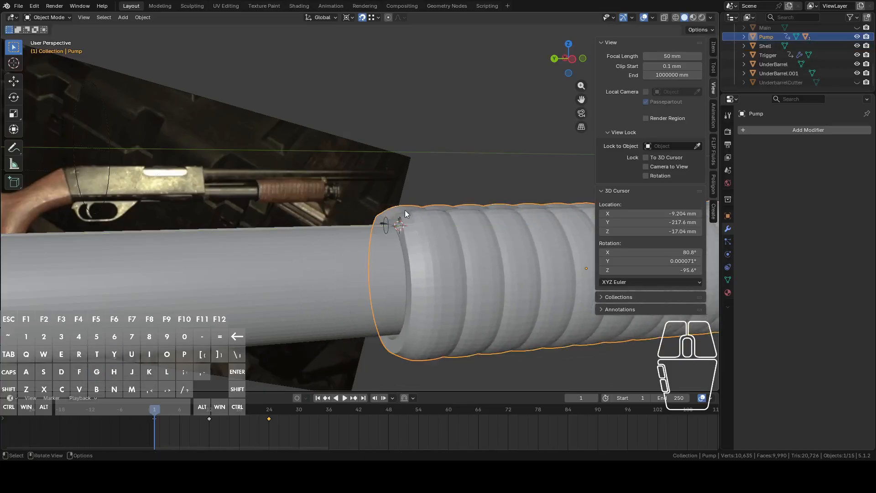
# Edit Pump.001, select its circle loop and extrude it about 109 mm along Y toward the receiver in the left view
pyautogui.click(387, 218)
pyautogui.press('Tab')
pyautogui.scroll(6, 388, 220)
pyautogui.press('1')
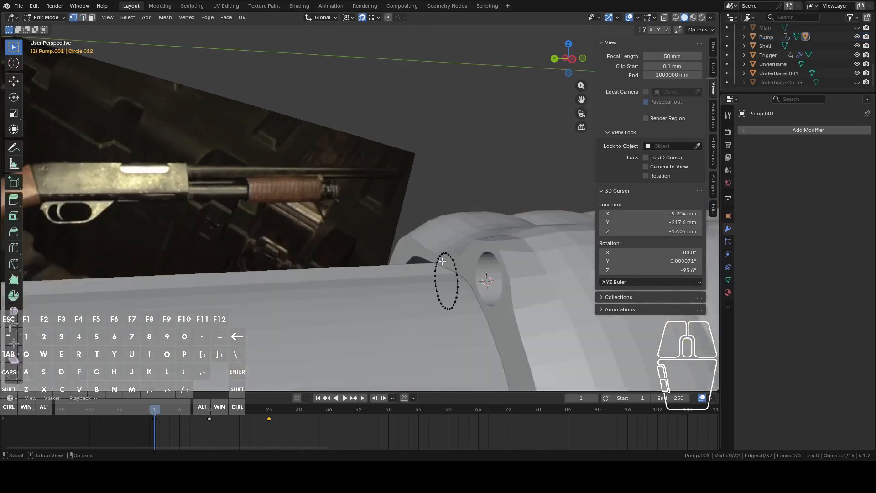
pyautogui.keyDown('alt'); pyautogui.click(440, 259); pyautogui.keyUp('alt')
pyautogui.scroll(-8, 440, 260)
pyautogui.click(571, 61)
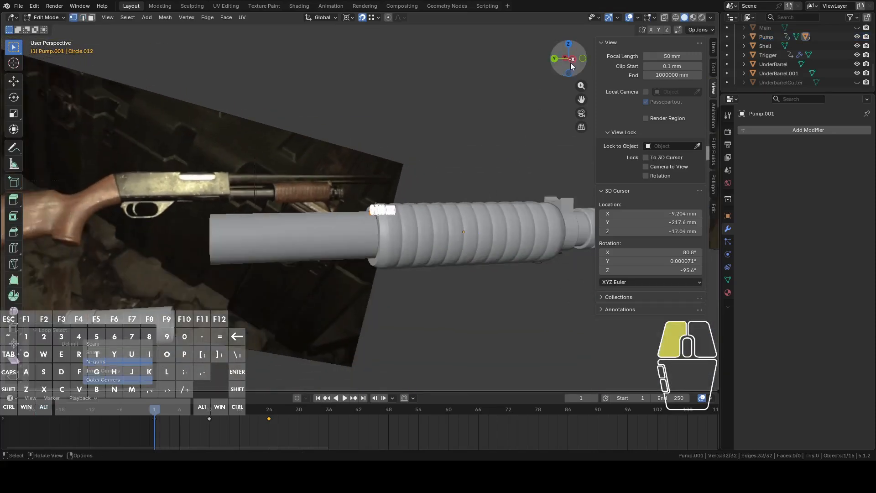
pyautogui.keyDown('shift'); pyautogui.moveTo(359, 106); pyautogui.dragTo(462, 131, button='middle'); pyautogui.keyUp('shift')
pyautogui.press('e')
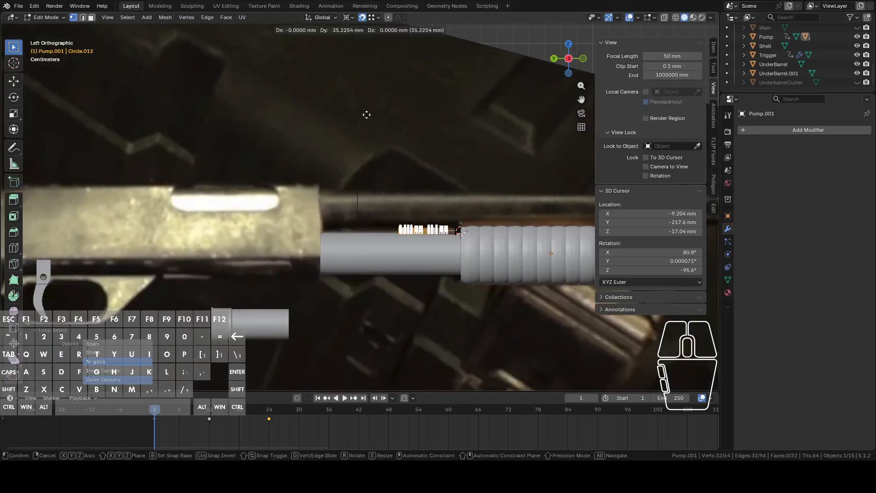
pyautogui.rightClick(358, 114)
pyautogui.press('g')
pyautogui.press('y')
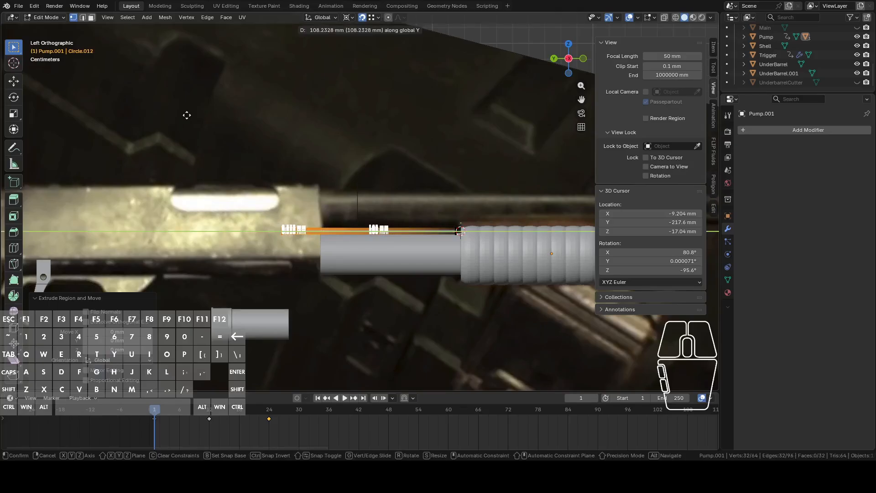
pyautogui.click(188, 120)
# Extrude the rod's end loop about 68 mm farther along Y into the receiver and return to Object Mode
pyautogui.keyDown('shift'); pyautogui.moveTo(196, 141); pyautogui.dragTo(317, 119, button='middle'); pyautogui.keyUp('shift')
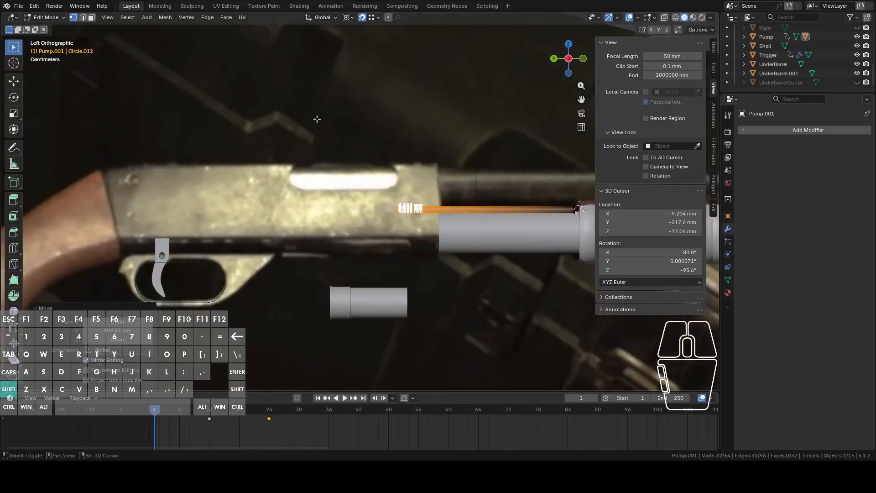
pyautogui.scroll(4, 344, 135)
pyautogui.keyDown('shift'); pyautogui.moveTo(440, 215); pyautogui.dragTo(395, 236, button='middle'); pyautogui.keyUp('shift')
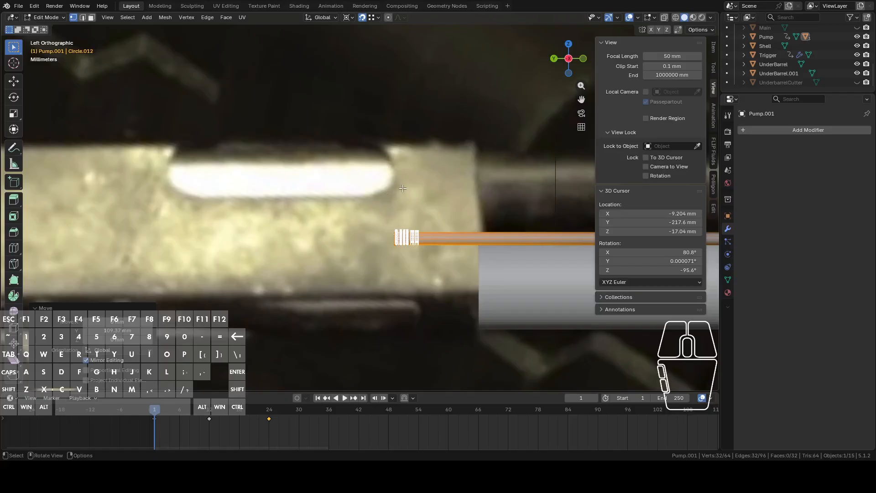
pyautogui.press('e')
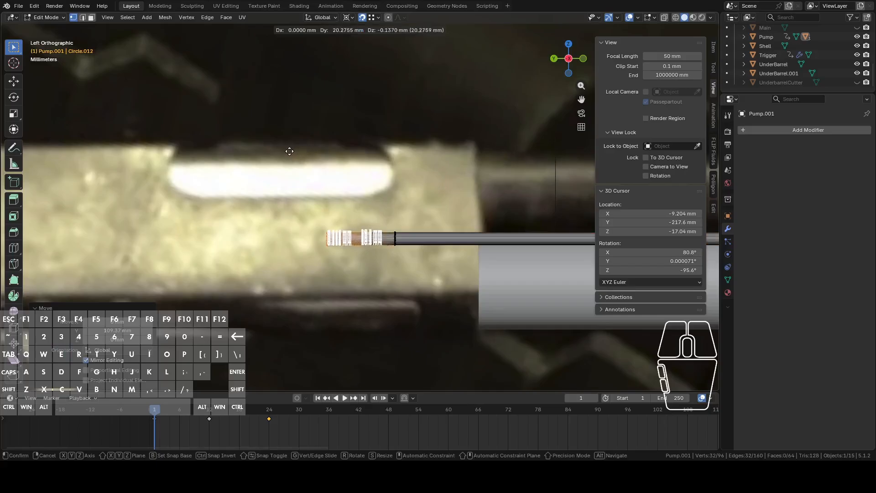
pyautogui.rightClick(296, 149)
pyautogui.press('g')
pyautogui.press('y')
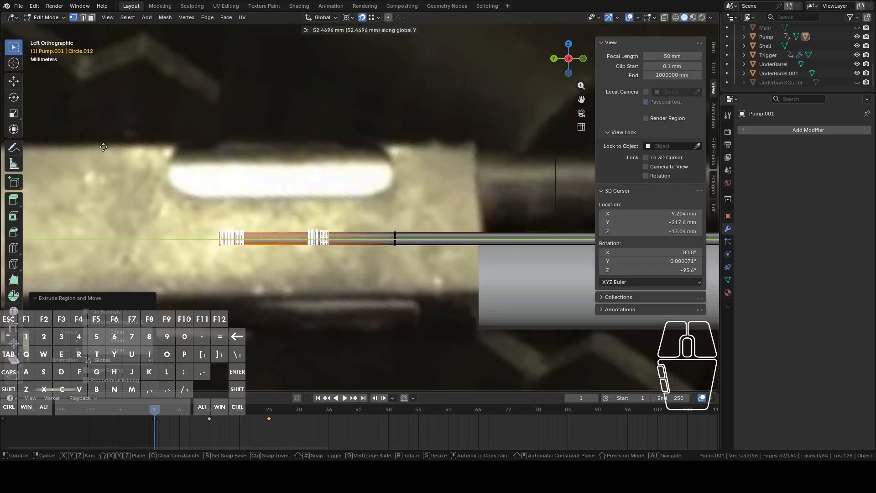
pyautogui.click(70, 154)
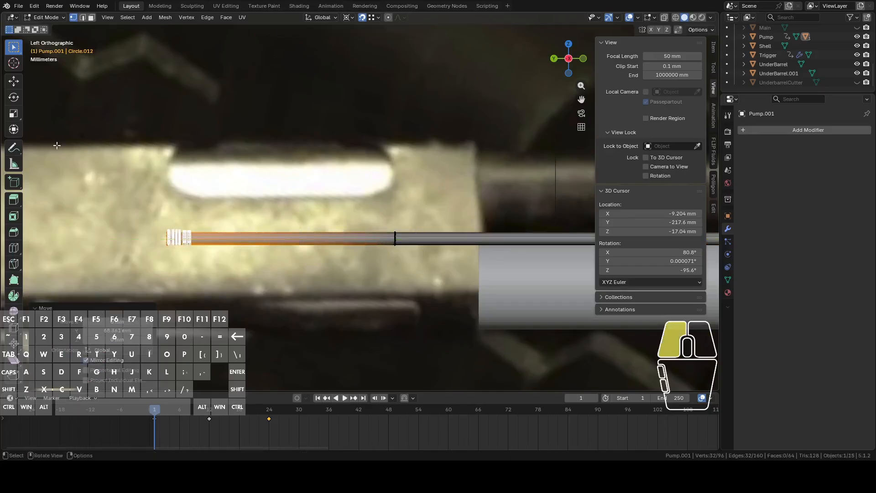
pyautogui.scroll(-4, 290, 237)
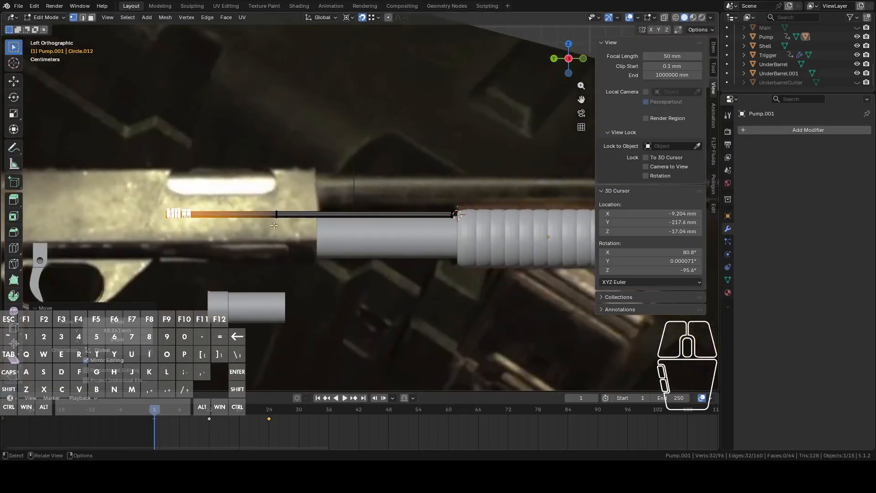
pyautogui.press('Tab')
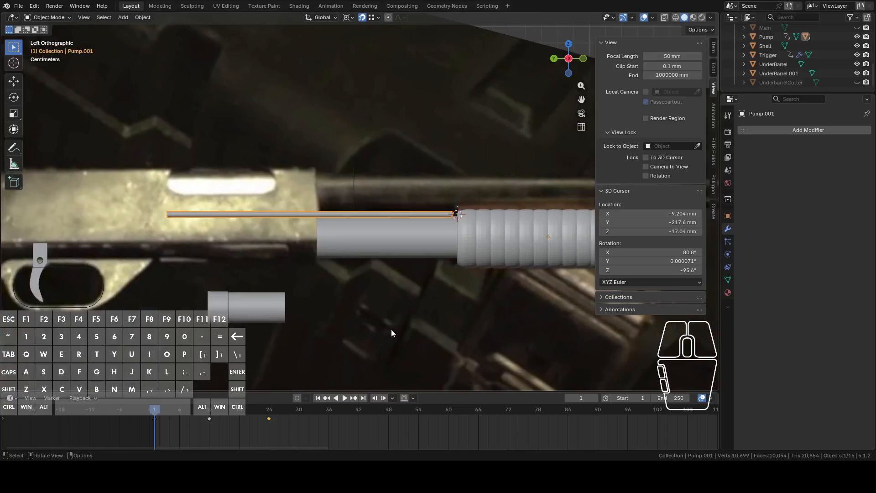
pyautogui.moveTo(156, 412)
pyautogui.mouseDown()
pyautogui.moveTo(220, 416)
pyautogui.moveTo(157, 426)
pyautogui.mouseUp()
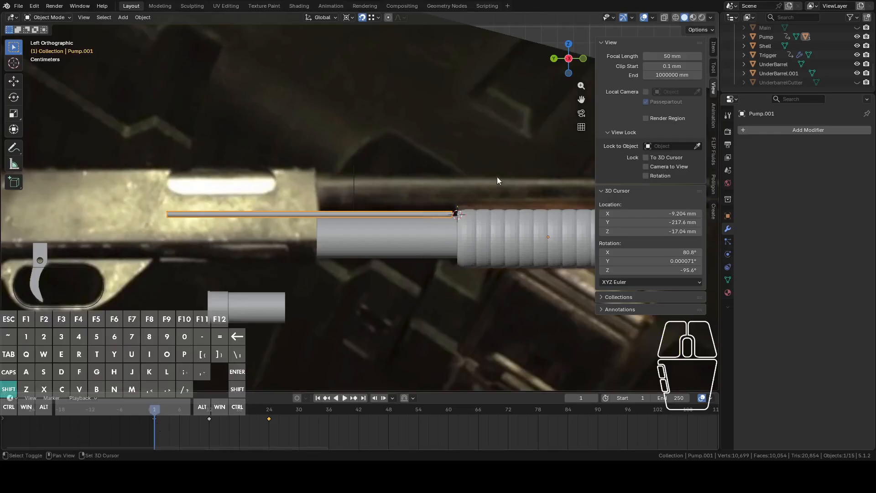
pyautogui.keyDown('shift'); pyautogui.moveTo(497, 177); pyautogui.dragTo(418, 197, button='middle'); pyautogui.keyUp('shift')
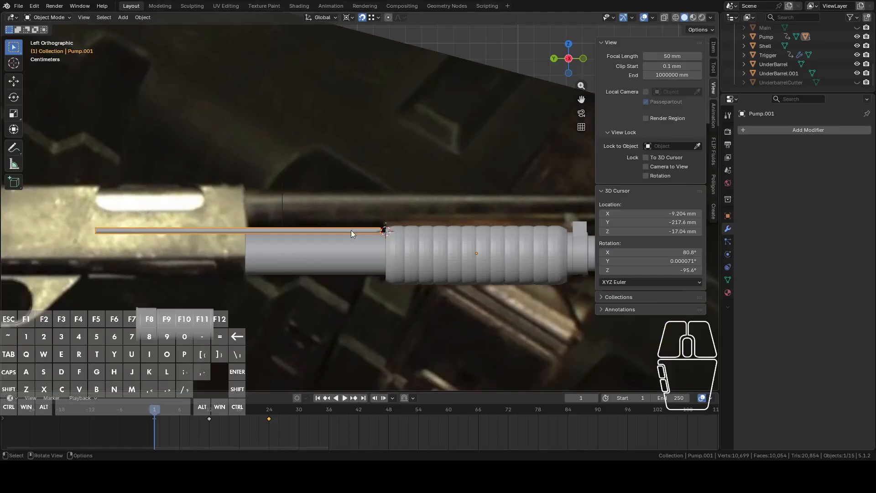
# Delete all animation keyframes from the rod Pump.001
pyautogui.moveTo(291, 423); pyautogui.dragTo(120, 430)
pyautogui.rightClick(190, 420)
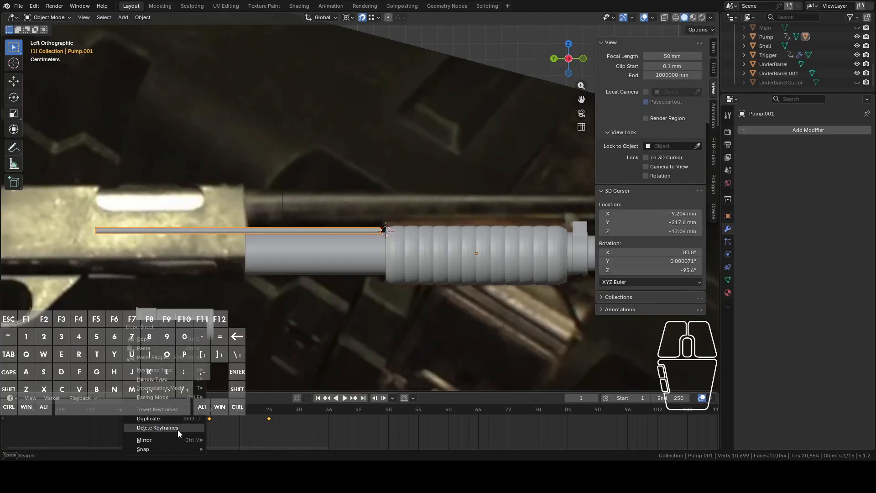
pyautogui.click(181, 429)
# Check the keyframes and movement of the pump and its parented rod around the opening frames, ending on frame 1
pyautogui.moveTo(157, 410); pyautogui.dragTo(134, 413)
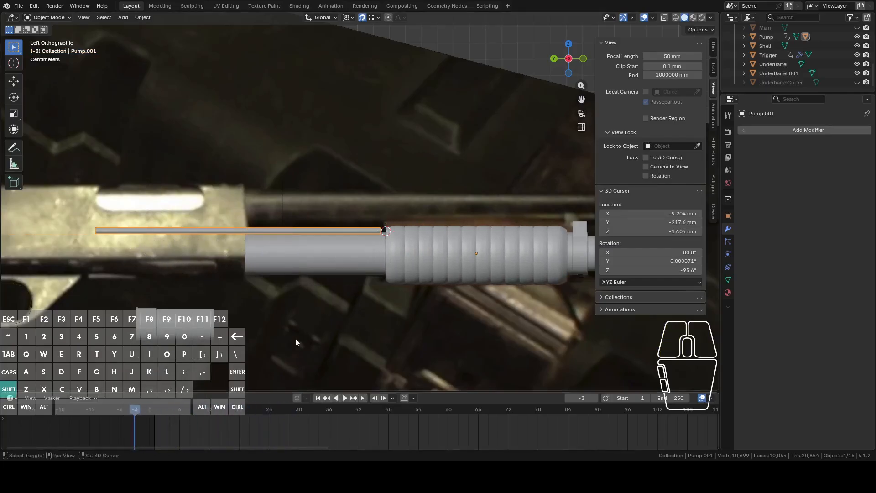
pyautogui.keyDown('shift'); pyautogui.moveTo(314, 338); pyautogui.dragTo(362, 348, button='middle'); pyautogui.keyUp('shift')
pyautogui.moveTo(136, 414); pyautogui.dragTo(159, 412)
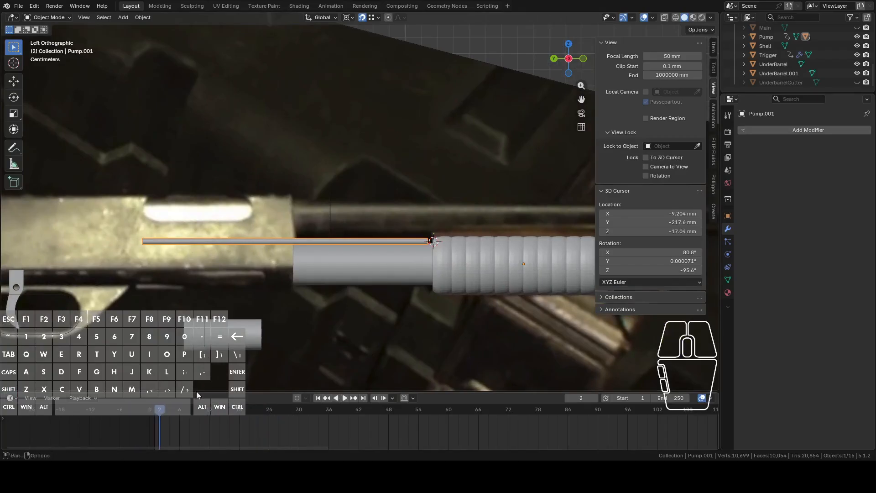
pyautogui.click(482, 260)
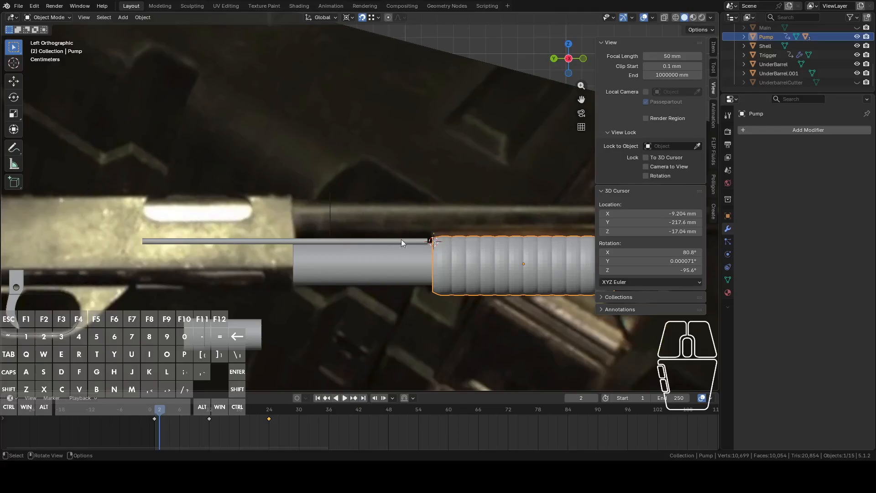
pyautogui.click(155, 411)
pyautogui.click(305, 240)
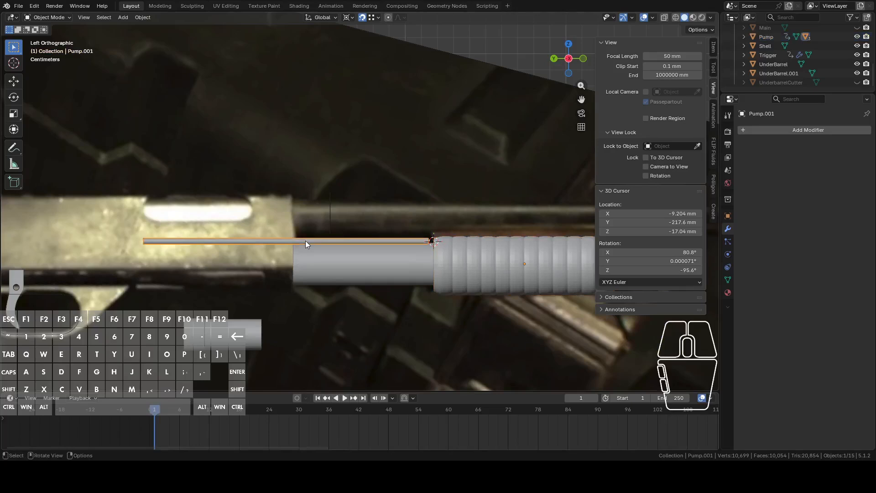
pyautogui.click(466, 256)
pyautogui.moveTo(155, 413)
pyautogui.mouseDown()
pyautogui.moveTo(268, 414)
pyautogui.moveTo(152, 415)
pyautogui.mouseUp()
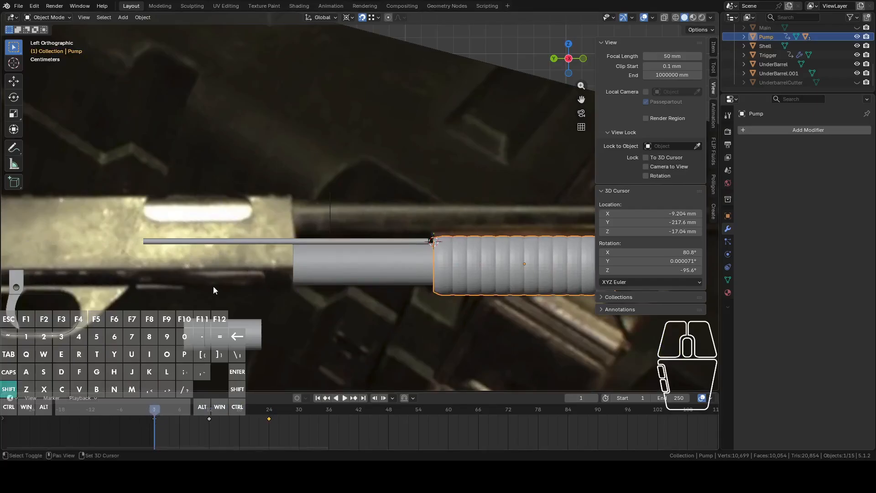
pyautogui.keyDown('shift'); pyautogui.moveTo(213, 286); pyautogui.dragTo(272, 314, button='middle'); pyautogui.keyUp('shift')
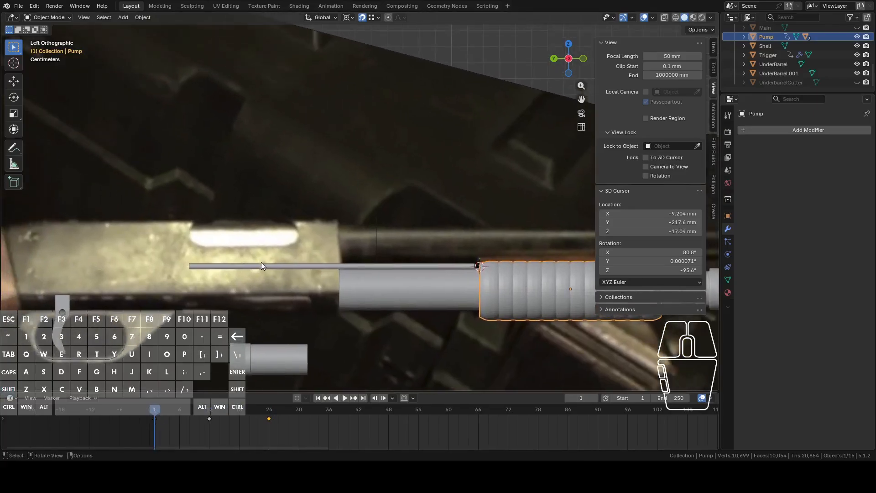
# Open the rod Pump.001 in Edit Mode and examine its far end from the side and along the barrel axis
pyautogui.moveTo(314, 264); pyautogui.dragTo(484, 165, button='middle')
pyautogui.click(562, 65)
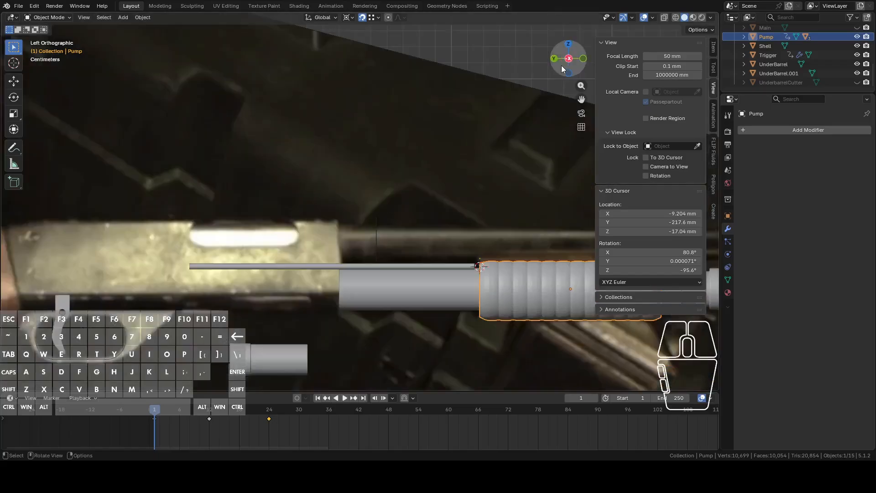
pyautogui.click(256, 267)
pyautogui.press('Tab')
pyautogui.keyDown('shift'); pyautogui.moveTo(266, 271); pyautogui.dragTo(391, 227, button='middle'); pyautogui.keyUp('shift')
pyautogui.scroll(2, 387, 232)
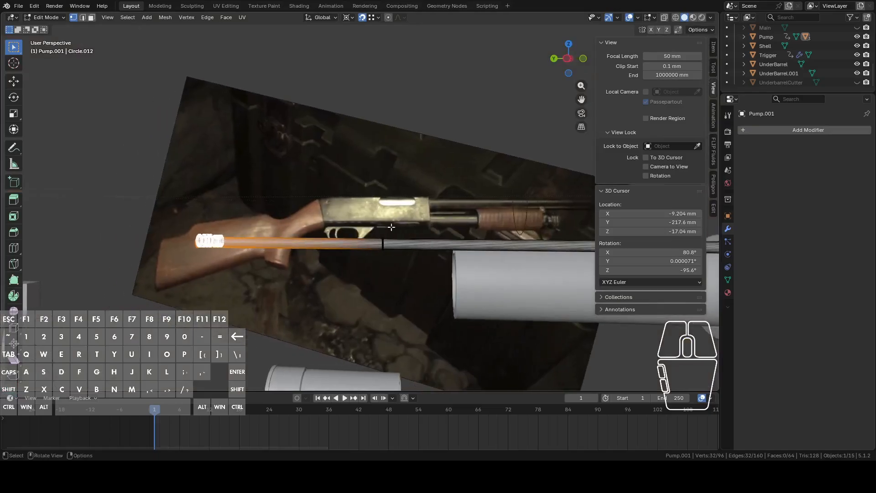
pyautogui.click(569, 64)
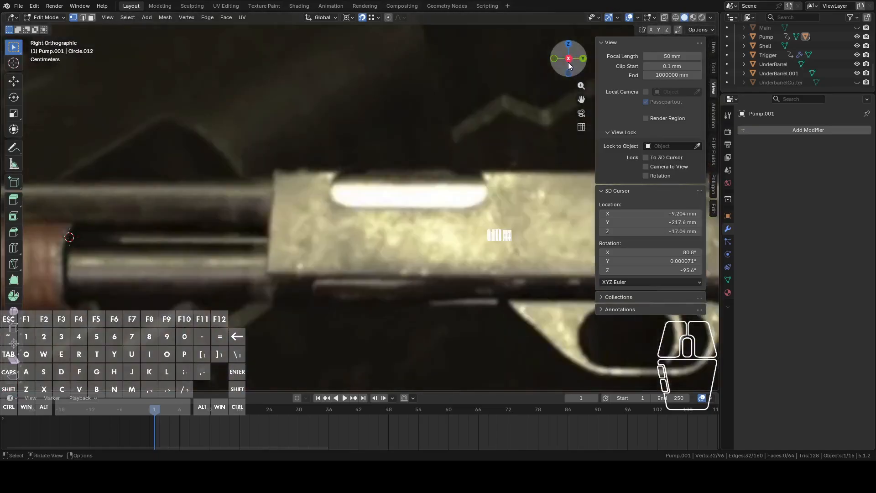
pyautogui.click(554, 59)
pyautogui.moveTo(527, 87); pyautogui.dragTo(360, 178, button='middle')
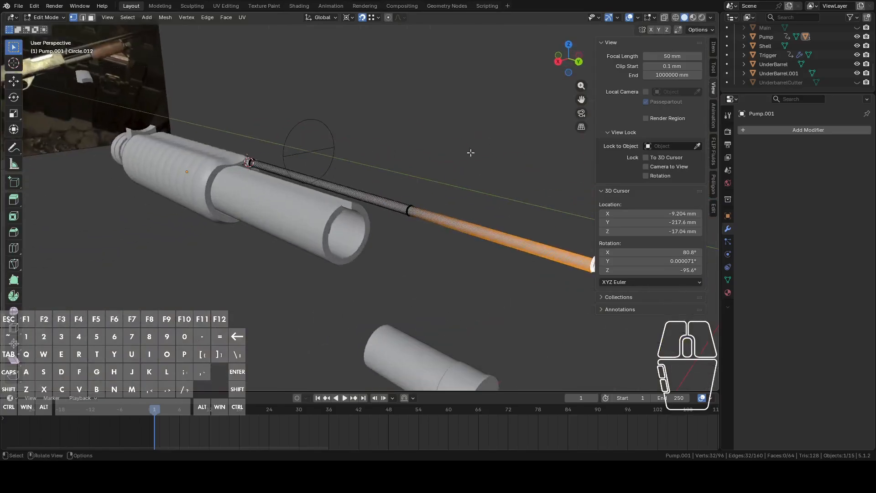
# Unhide the Main receiver body, leave the rod's Edit Mode and select Main at its round front opening
pyautogui.click(858, 28)
pyautogui.keyDown('shift'); pyautogui.moveTo(397, 156); pyautogui.dragTo(408, 185, button='middle'); pyautogui.keyUp('shift')
pyautogui.moveTo(409, 185); pyautogui.dragTo(635, 187, button='middle')
pyautogui.scroll(2, 456, 228)
pyautogui.keyDown('shift'); pyautogui.moveTo(456, 228); pyautogui.dragTo(548, 119, button='middle'); pyautogui.keyUp('shift')
pyautogui.click(371, 154)
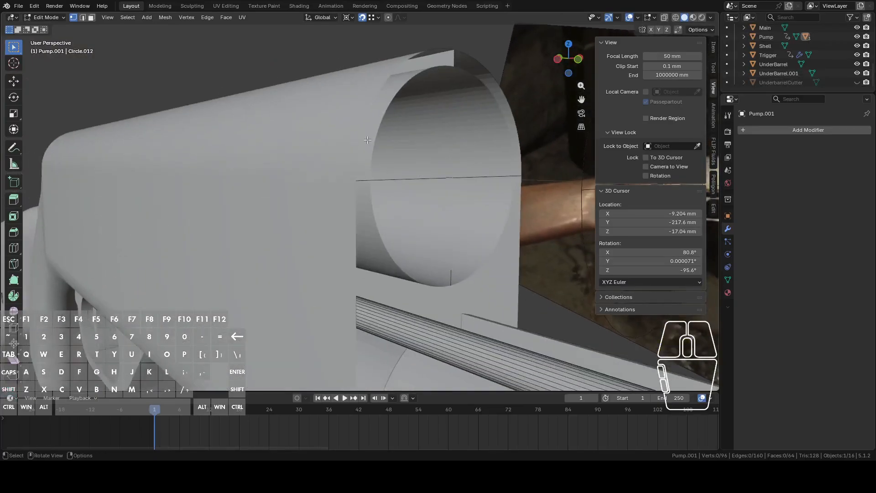
pyautogui.press('Tab')
pyautogui.click(369, 147)
pyautogui.moveTo(382, 158); pyautogui.dragTo(350, 176, button='middle')
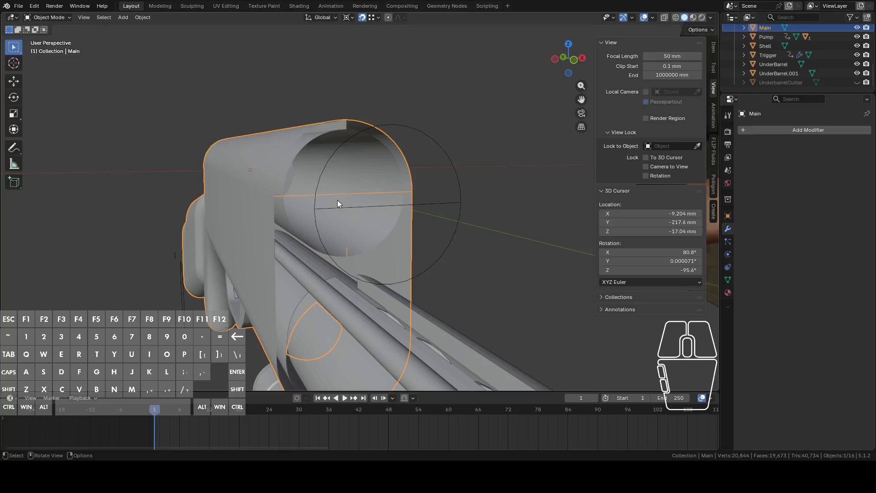
pyautogui.moveTo(337, 203); pyautogui.dragTo(355, 210, button='middle')
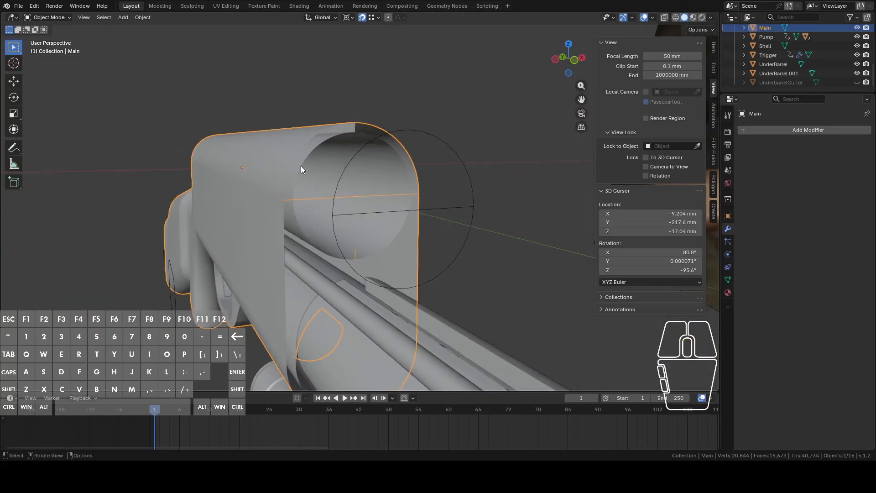
# Edit Main, select the edge loop around its round front opening and duplicate it in place
pyautogui.press('Tab')
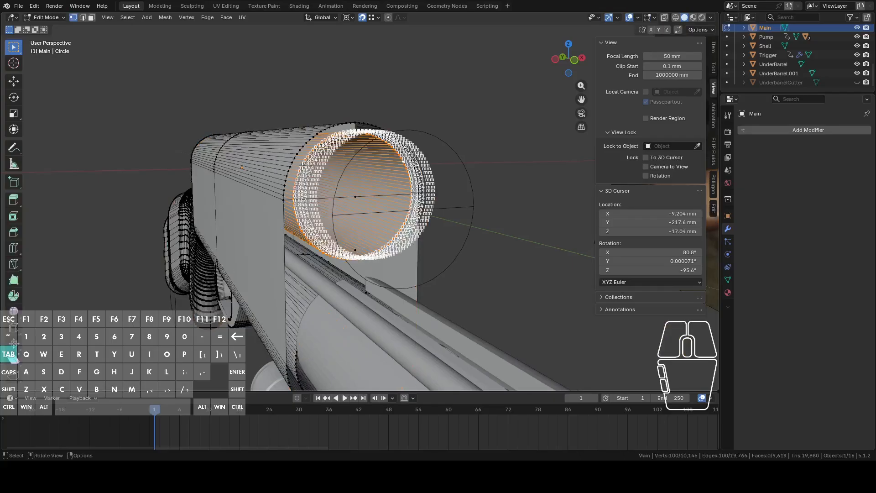
pyautogui.keyDown('alt'); pyautogui.click(302, 167); pyautogui.keyUp('alt')
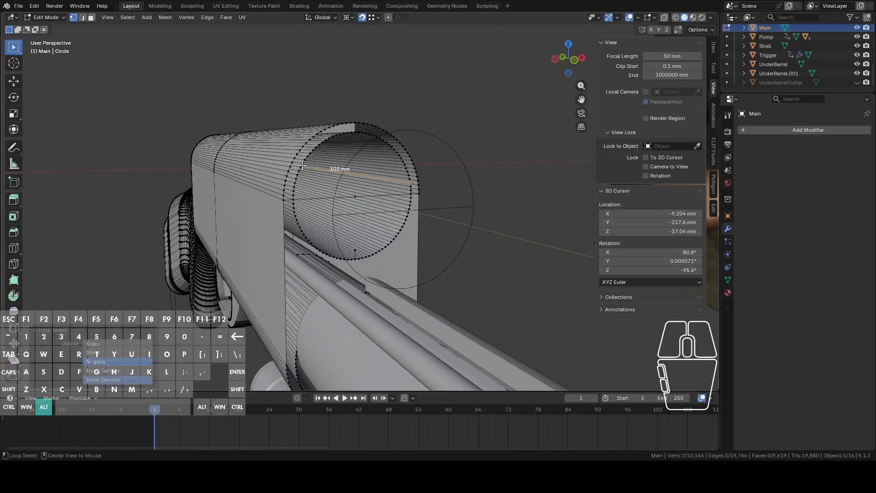
pyautogui.moveTo(320, 173); pyautogui.dragTo(315, 173, button='middle')
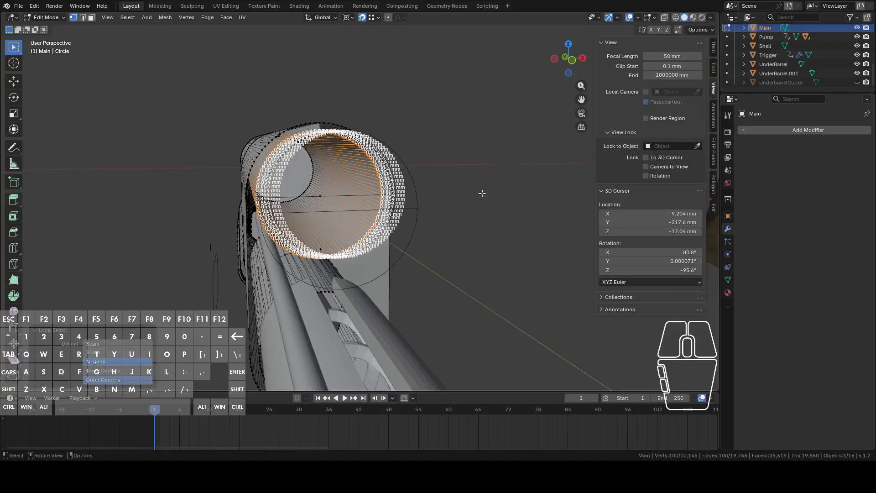
pyautogui.hotkey('shift', 'd')
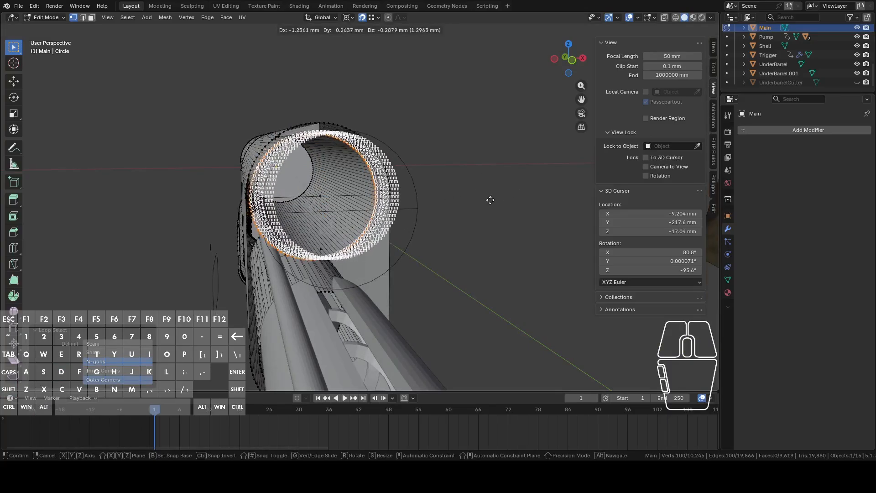
pyautogui.rightClick(496, 197)
# Change the transform pivot point and scale the duplicated loop inward to about 0.95
pyautogui.scroll(5, 499, 198)
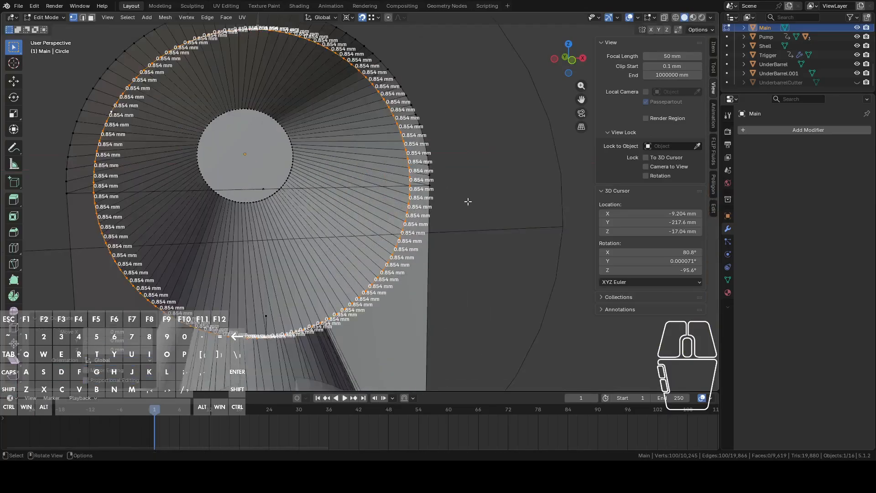
pyautogui.press('s')
pyautogui.rightClick(487, 196)
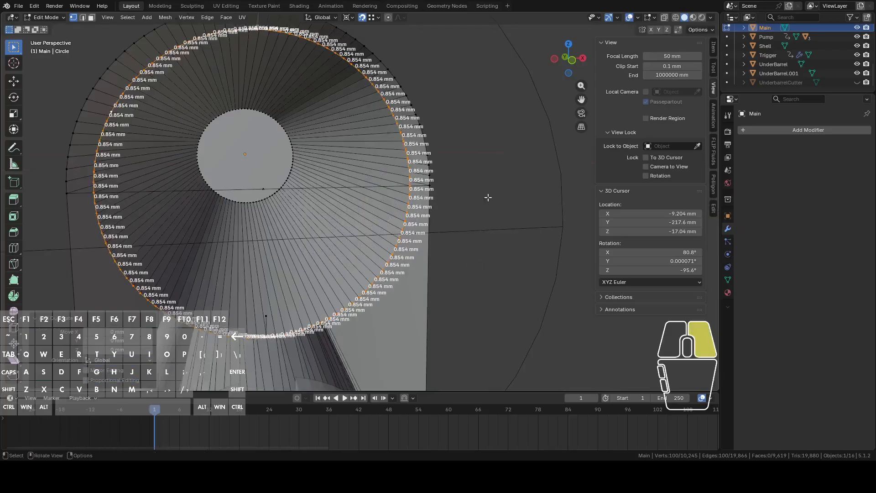
pyautogui.click(349, 18)
pyautogui.click(377, 61)
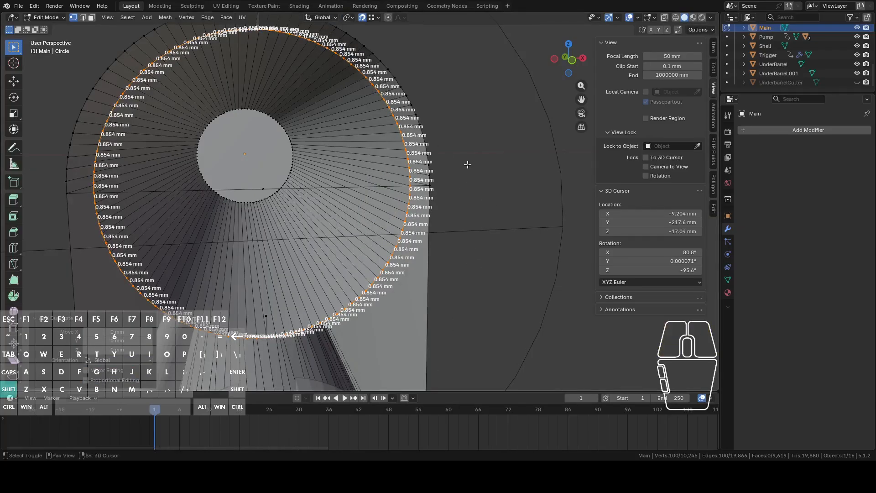
pyautogui.keyDown('shift'); pyautogui.moveTo(493, 185); pyautogui.dragTo(537, 189, button='middle'); pyautogui.keyUp('shift')
pyautogui.press('s')
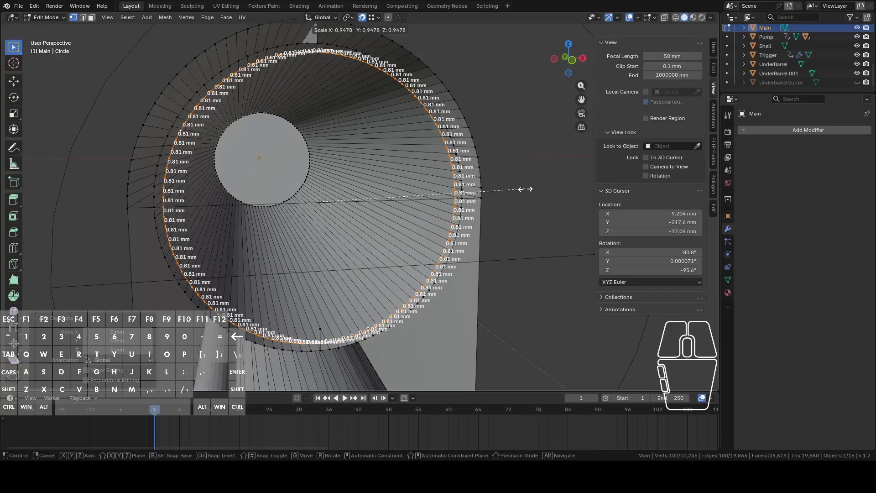
pyautogui.click(524, 188)
# Measure the gap between the opening's rim and the scaled loop with an edge joining one vertex of each
pyautogui.keyDown('shift'); pyautogui.moveTo(178, 206); pyautogui.dragTo(275, 206, button='middle'); pyautogui.keyUp('shift')
pyautogui.scroll(3, 275, 206)
pyautogui.click(220, 180)
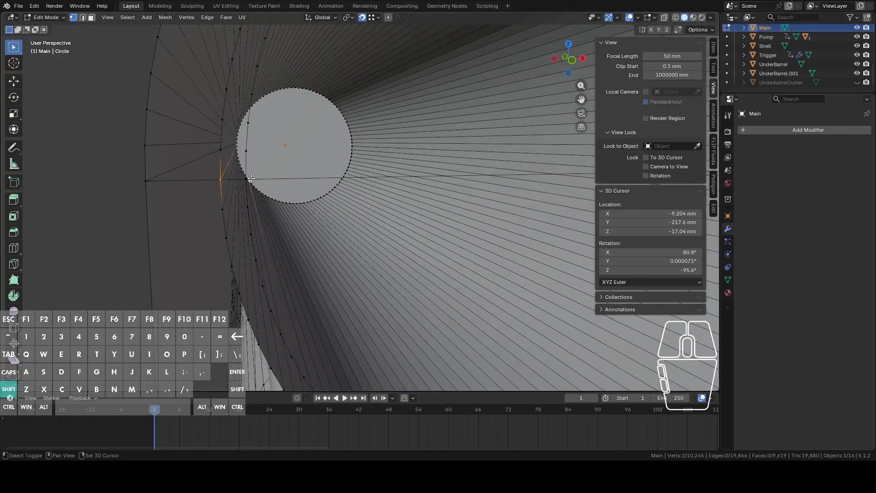
pyautogui.moveTo(270, 175); pyautogui.dragTo(275, 178, button='middle')
pyautogui.hotkey('ctrl', 'z')
pyautogui.keyDown('shift'); pyautogui.click(350, 215); pyautogui.keyUp('shift')
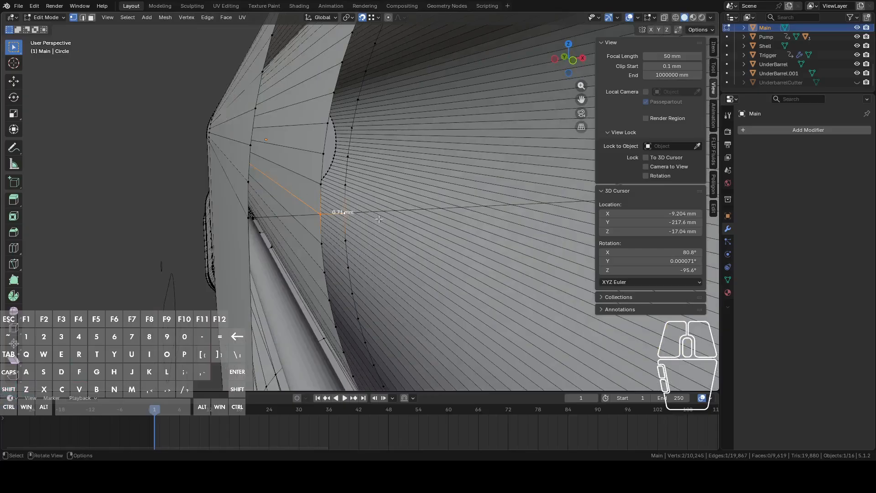
# Select the whole scaled inner loop and deselect the rim vertex joined to it
pyautogui.keyDown('alt'); pyautogui.keyDown('shift'); pyautogui.click(346, 226); pyautogui.keyUp('shift'); pyautogui.keyUp('alt')
pyautogui.moveTo(346, 226); pyautogui.dragTo(346, 226, button='middle')
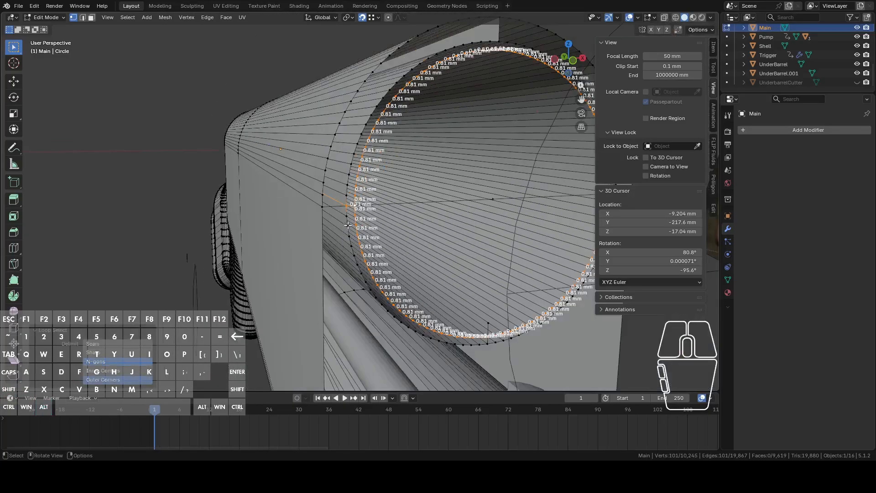
pyautogui.scroll(-5, 348, 219)
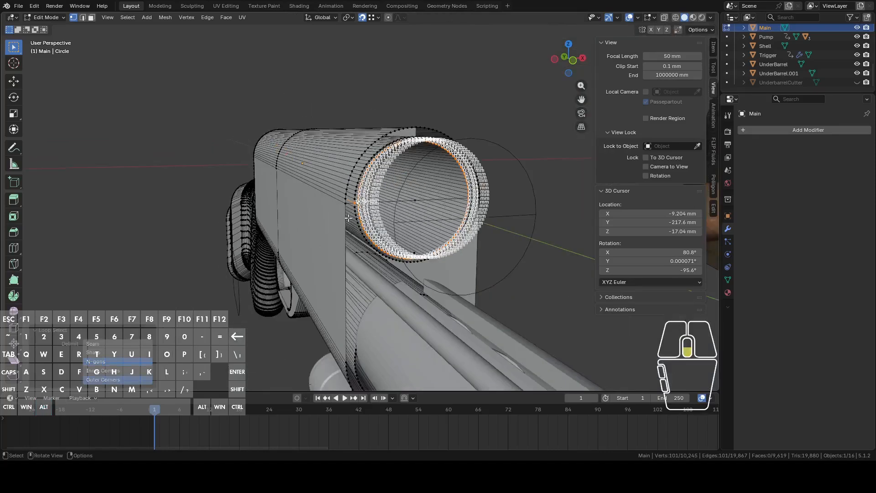
pyautogui.moveTo(389, 215); pyautogui.dragTo(381, 211, button='middle')
pyautogui.scroll(3, 380, 211)
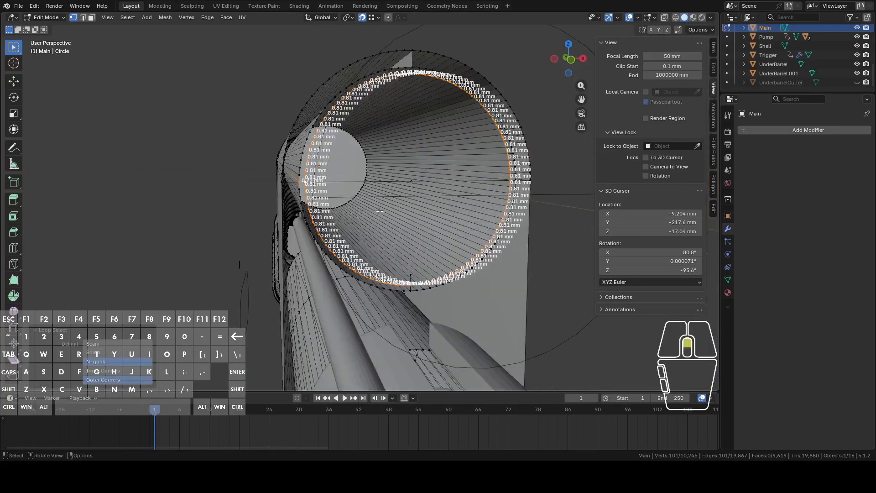
pyautogui.click(305, 193)
pyautogui.keyDown('alt'); pyautogui.click(305, 194); pyautogui.keyUp('alt')
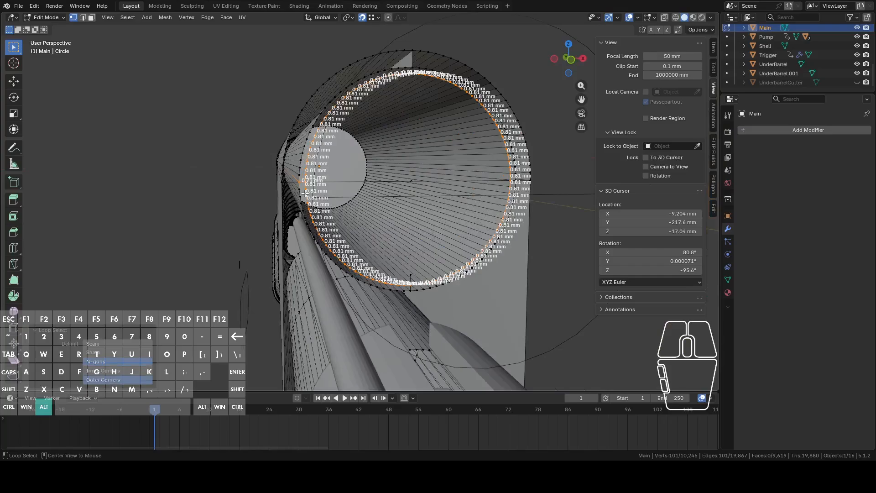
pyautogui.moveTo(304, 194); pyautogui.dragTo(299, 184, button='middle')
pyautogui.keyDown('shift'); pyautogui.click(301, 187); pyautogui.keyUp('shift')
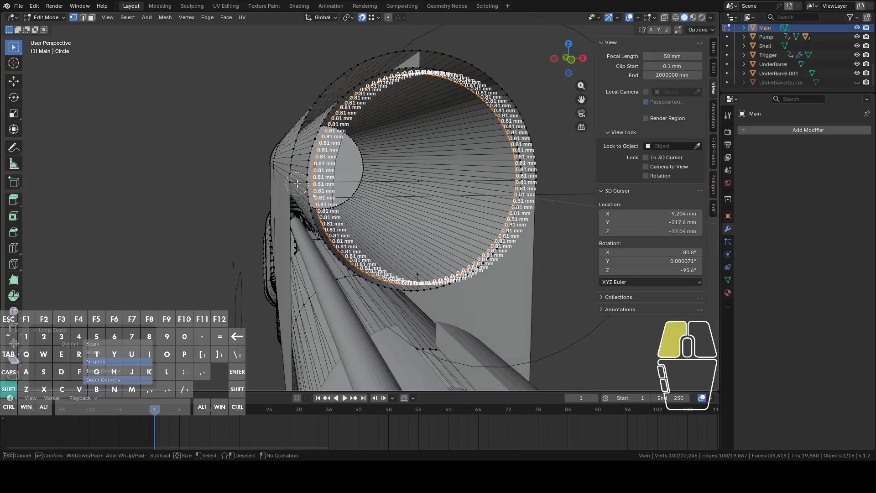
# Separate the selected loop into its own object, return to Object Mode and select only Main.001
pyautogui.press('p')
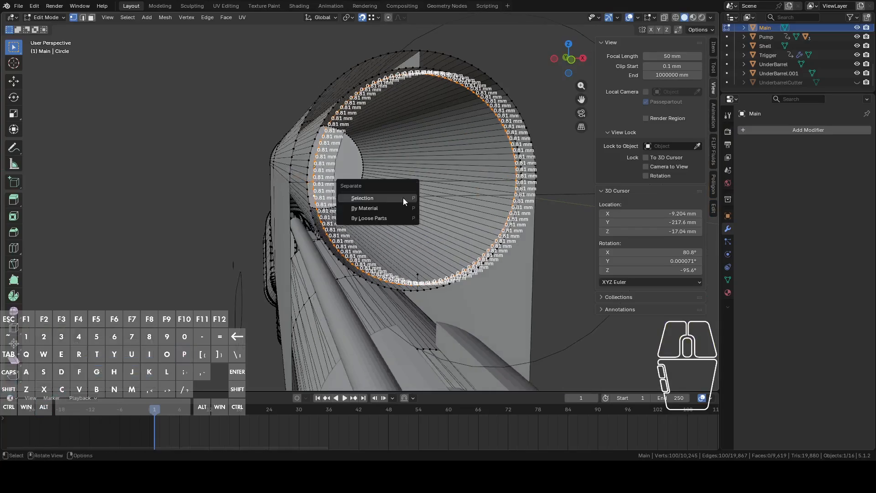
pyautogui.click(402, 197)
pyautogui.press('Tab')
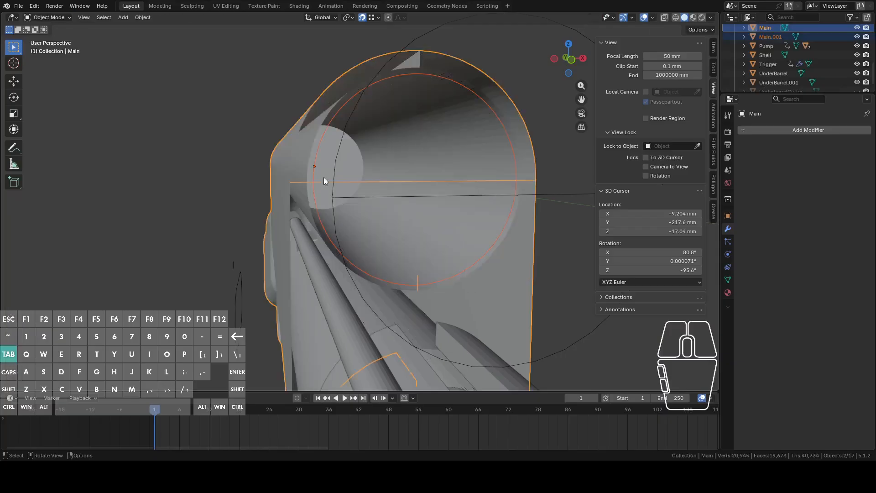
pyautogui.click(317, 149)
pyautogui.moveTo(360, 156); pyautogui.dragTo(346, 165, button='middle')
pyautogui.moveTo(329, 232); pyautogui.dragTo(300, 200, button='middle')
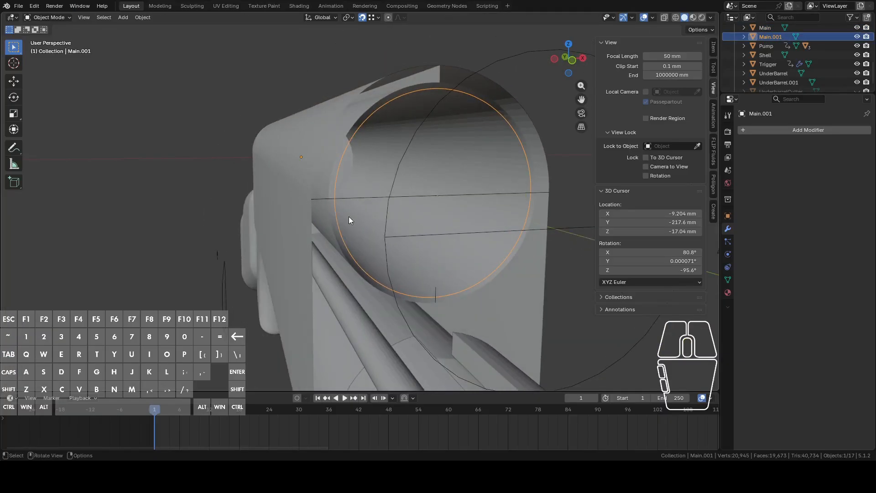
# Edit Main.001 and delete the circle's vertices except the upper-left quarter arc as seen from the front
pyautogui.press('Tab')
pyautogui.moveTo(397, 136); pyautogui.dragTo(442, 165, button='middle')
pyautogui.press('c')
pyautogui.moveTo(255, 190)
pyautogui.mouseDown()
pyautogui.moveTo(310, 267)
pyautogui.moveTo(404, 272)
pyautogui.moveTo(446, 215)
pyautogui.moveTo(445, 143)
pyautogui.moveTo(465, 169)
pyautogui.mouseUp()
pyautogui.moveTo(421, 81); pyautogui.dragTo(361, 69)
pyautogui.rightClick(361, 70)
pyautogui.scroll(-6, 376, 107)
pyautogui.moveTo(379, 114)
pyautogui.mouseDown(button='middle')
pyautogui.moveTo(441, 121)
pyautogui.moveTo(396, 118)
pyautogui.moveTo(391, 133)
pyautogui.moveTo(365, 124)
pyautogui.mouseUp(button='middle')
pyautogui.scroll(5, 395, 123)
pyautogui.scroll(2, 396, 133)
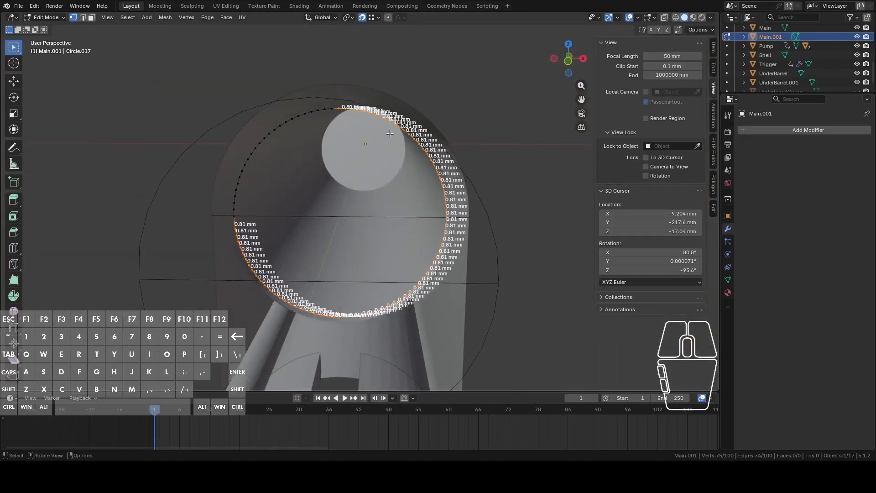
pyautogui.press('c')
pyautogui.keyDown('shift'); pyautogui.moveTo(330, 111); pyautogui.dragTo(330, 118); pyautogui.keyUp('shift')
pyautogui.rightClick(386, 188)
pyautogui.rightClick(393, 190)
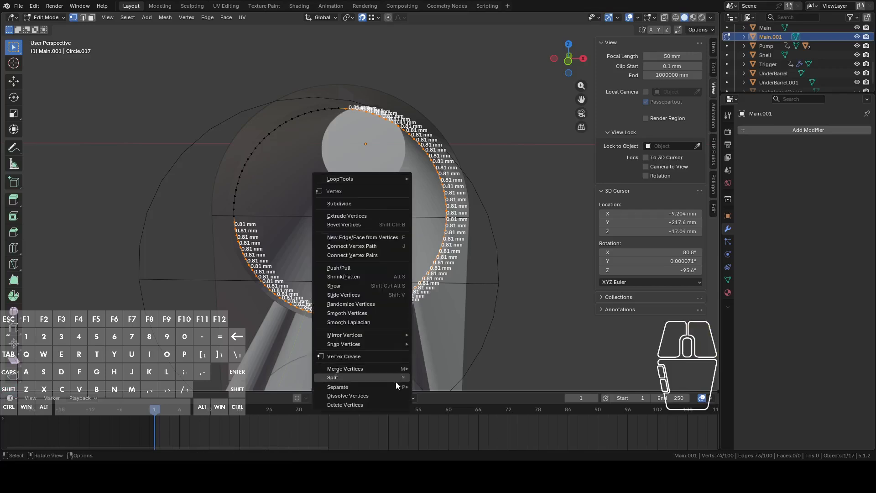
pyautogui.click(386, 402)
pyautogui.moveTo(327, 301); pyautogui.dragTo(359, 266, button='middle')
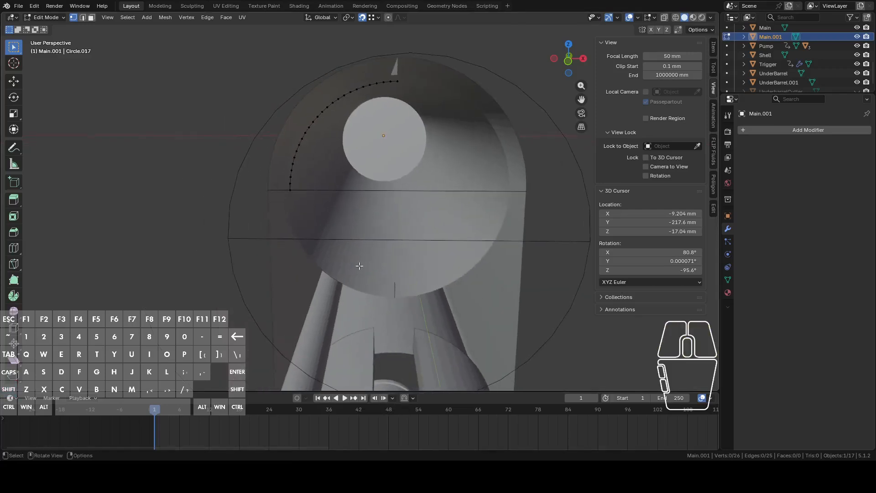
# Select the whole quarter arc of Main.001 as an edge loop
pyautogui.keyDown('alt'); pyautogui.click(304, 155); pyautogui.keyUp('alt')
pyautogui.moveTo(304, 156); pyautogui.dragTo(368, 191, button='middle')
pyautogui.keyDown('shift'); pyautogui.moveTo(409, 167); pyautogui.dragTo(419, 187, button='middle'); pyautogui.keyUp('shift')
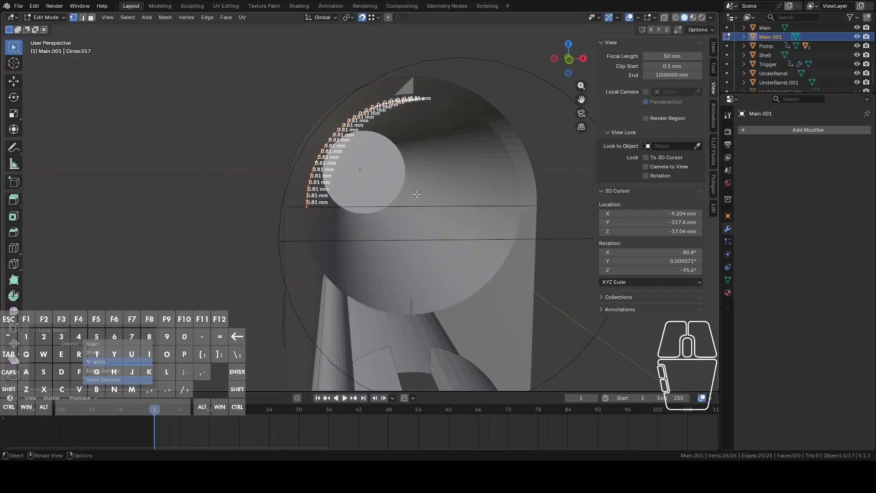
pyautogui.scroll(3, 365, 204)
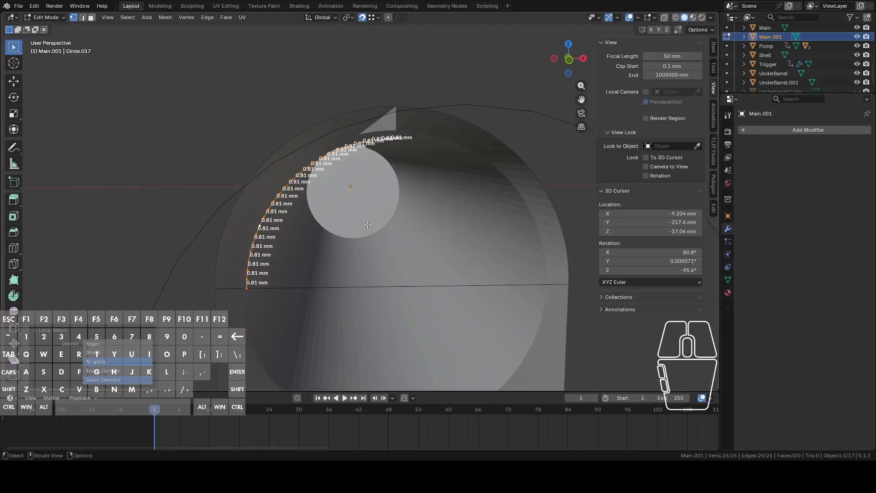
# Edit Main and snap the 3D cursor to the vertex at the centre of the line across the front opening
pyautogui.scroll(-5, 367, 224)
pyautogui.press('Tab')
pyautogui.click(379, 228)
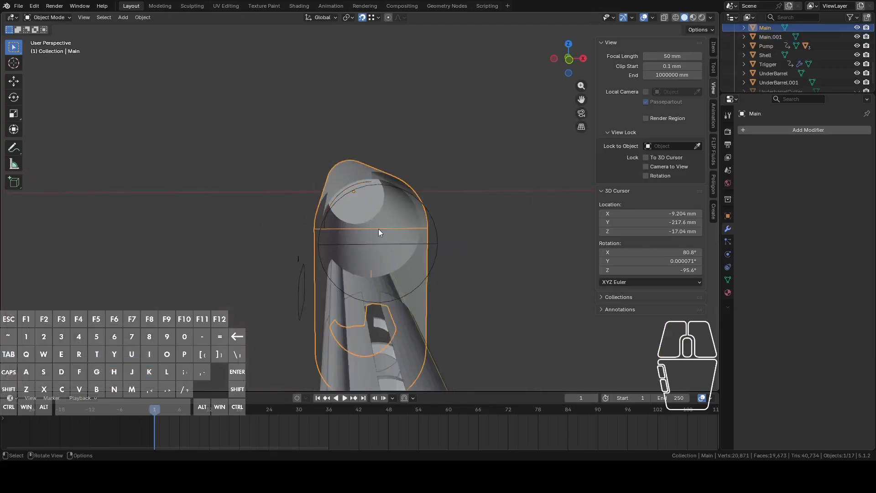
pyautogui.moveTo(391, 232); pyautogui.dragTo(437, 232, button='middle')
pyautogui.press('Tab')
pyautogui.scroll(3, 449, 230)
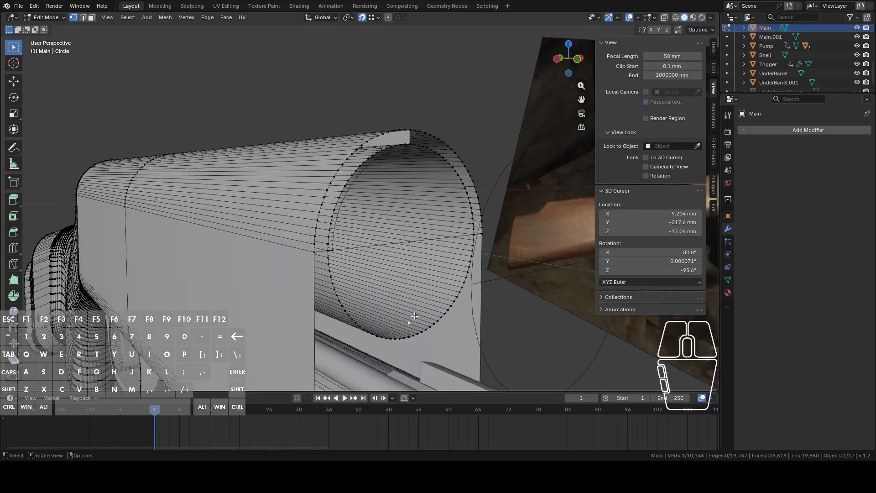
pyautogui.moveTo(412, 318); pyautogui.dragTo(408, 312, button='middle')
pyautogui.moveTo(389, 233); pyautogui.dragTo(430, 249, button='middle')
pyautogui.press('F3')
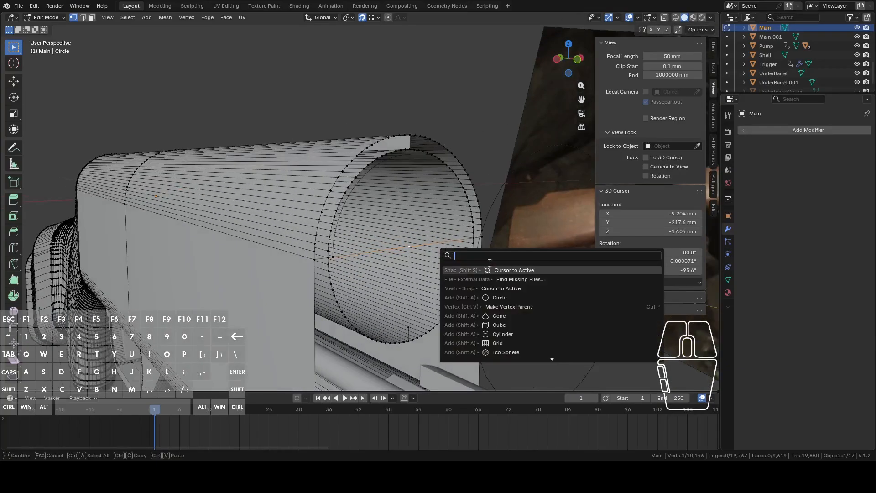
pyautogui.click(505, 270)
pyautogui.scroll(5, 413, 258)
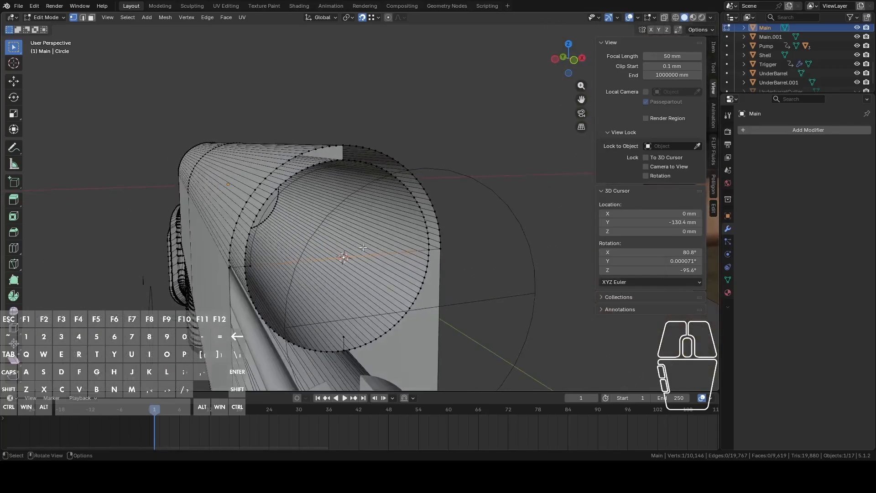
# Return to editing Main.001 and set the transform pivot point to the 3D Cursor
pyautogui.press('Tab')
pyautogui.click(235, 163)
pyautogui.press('Tab')
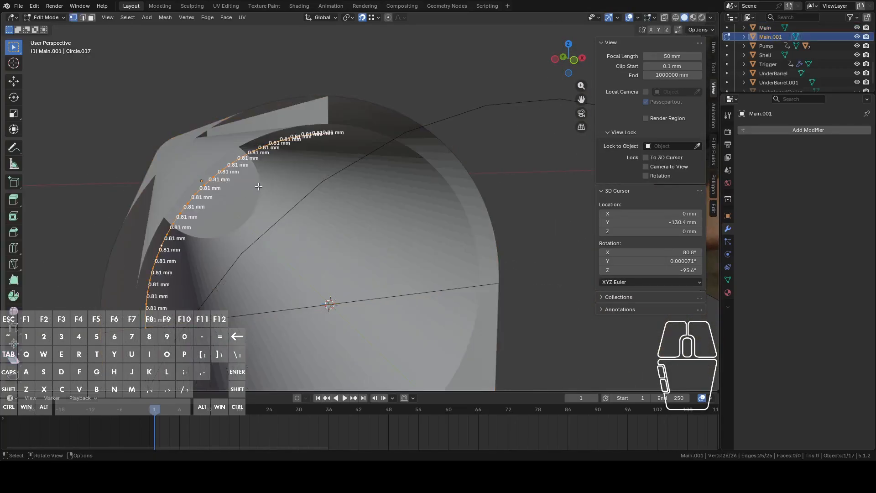
pyautogui.click(346, 18)
pyautogui.click(366, 49)
pyautogui.keyDown('shift'); pyautogui.moveTo(371, 188); pyautogui.dragTo(380, 144, button='middle'); pyautogui.keyUp('shift')
# Extrude the arc in place and scale the copy inward to about 0.922 around the 3D cursor
pyautogui.press('e')
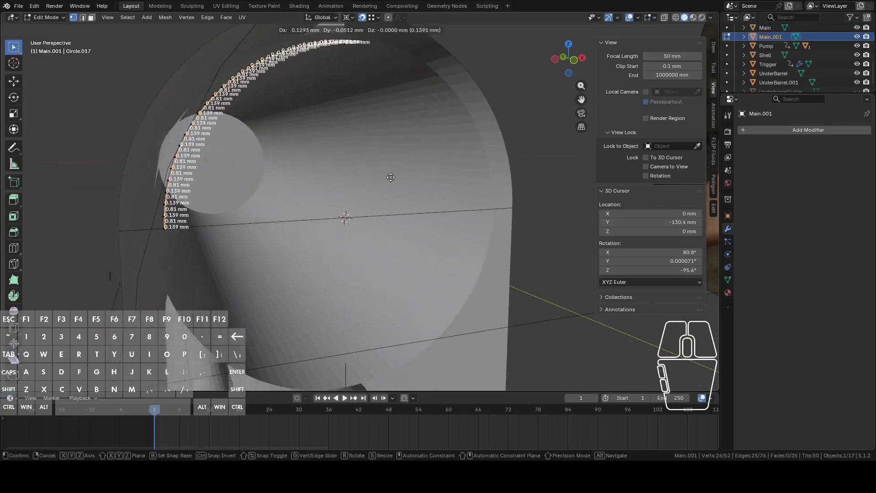
pyautogui.rightClick(391, 183)
pyautogui.keyDown('shift'); pyautogui.moveTo(383, 176); pyautogui.dragTo(401, 195, button='middle'); pyautogui.keyUp('shift')
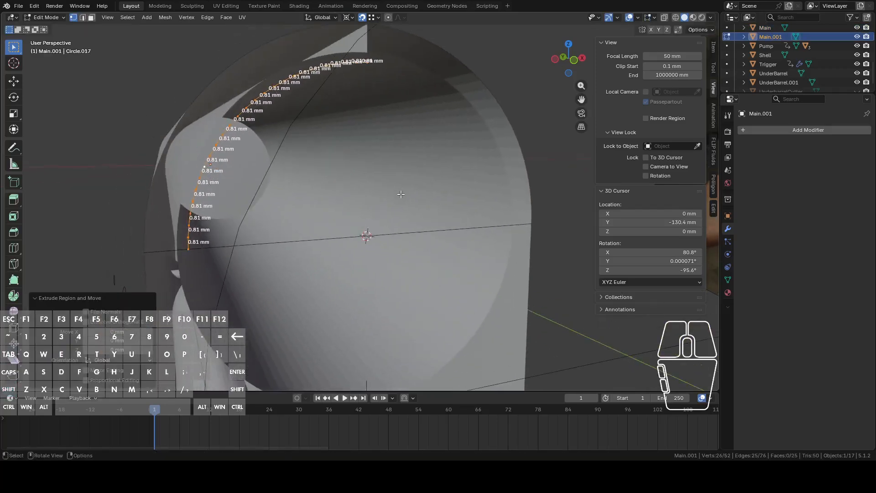
pyautogui.press('s')
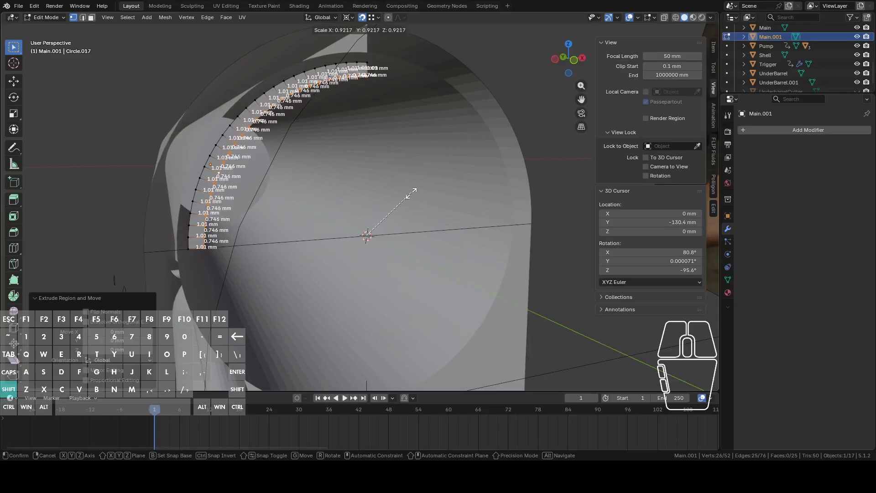
pyautogui.click(415, 190)
pyautogui.moveTo(415, 190); pyautogui.dragTo(374, 196, button='middle')
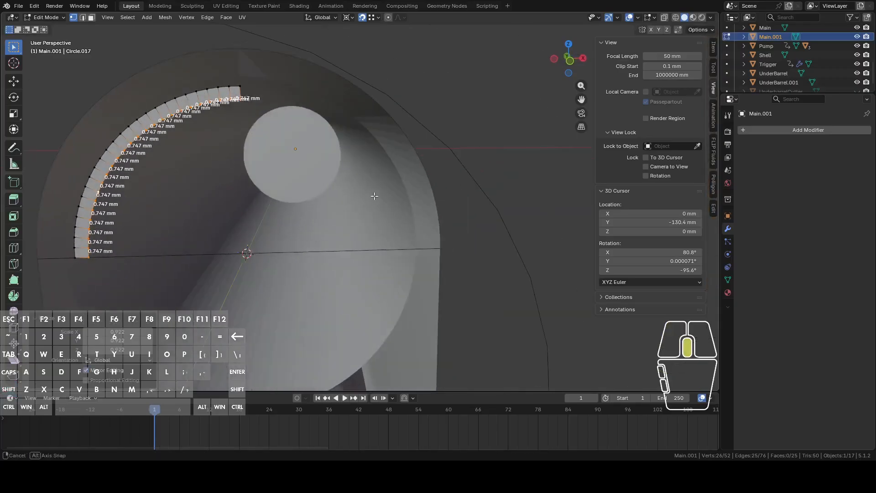
# Extend the selection to the outer arc so the whole curved strip is selected
pyautogui.click(570, 60)
pyautogui.keyDown('shift'); pyautogui.moveTo(285, 140); pyautogui.dragTo(334, 181, button='middle'); pyautogui.keyUp('shift')
pyautogui.moveTo(334, 180); pyautogui.dragTo(355, 184, button='middle')
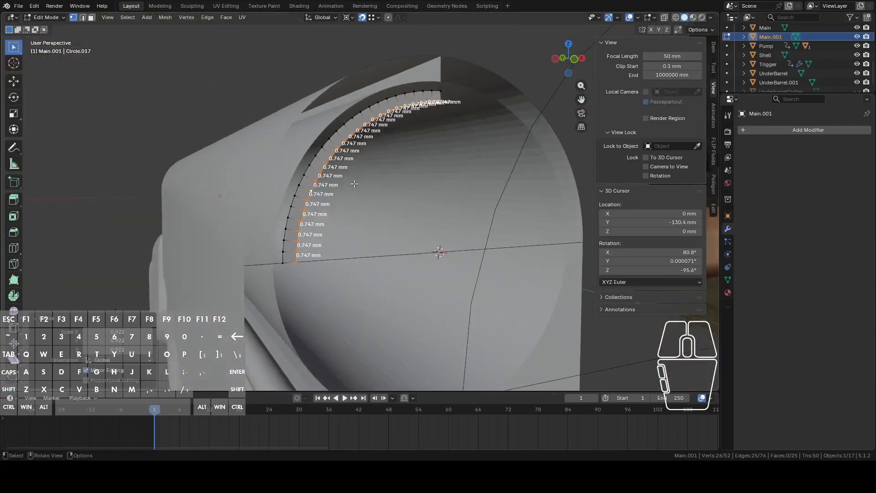
pyautogui.keyDown('alt'); pyautogui.keyDown('shift'); pyautogui.click(315, 158); pyautogui.keyUp('shift'); pyautogui.keyUp('alt')
pyautogui.moveTo(315, 158); pyautogui.dragTo(391, 153, button='middle')
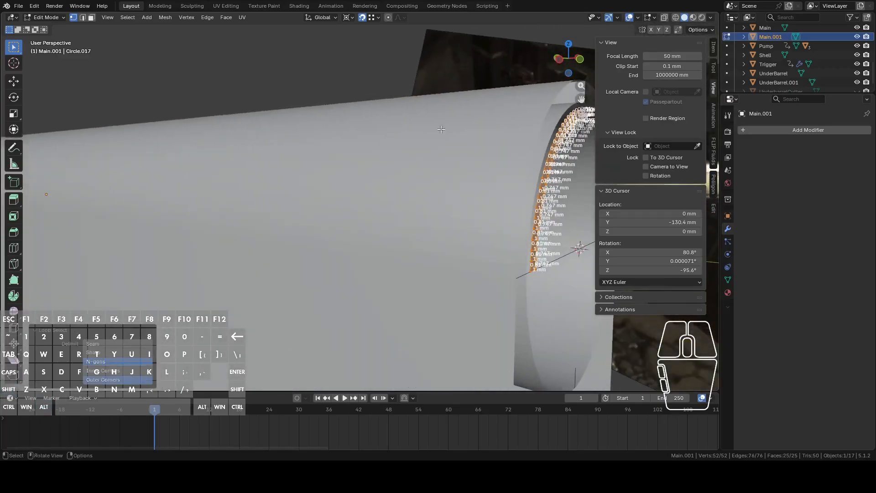
# With X-ray on in the left view, extrude the curved strip and move it about 96 mm along Y into the receiver
pyautogui.click(558, 58)
pyautogui.click(666, 20)
pyautogui.scroll(-8, 566, 98)
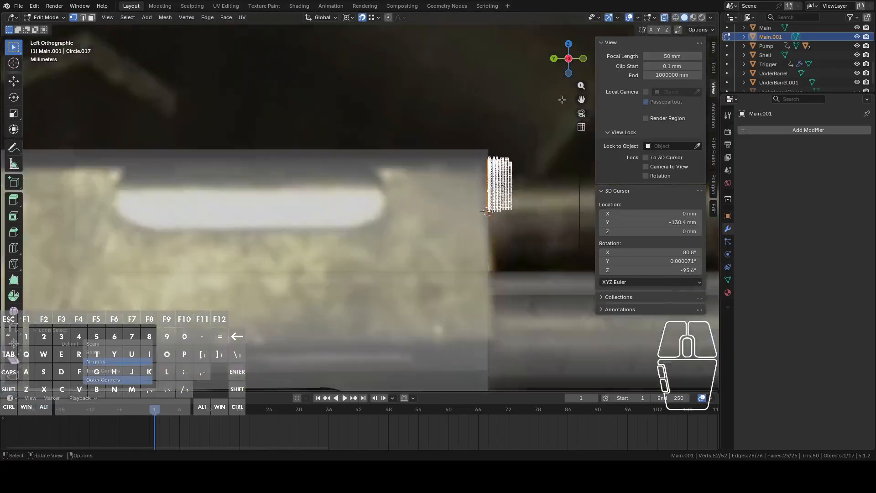
pyautogui.scroll(3, 401, 121)
pyautogui.keyDown('shift'); pyautogui.moveTo(365, 105); pyautogui.dragTo(383, 115, button='middle'); pyautogui.keyUp('shift')
pyautogui.click(563, 62)
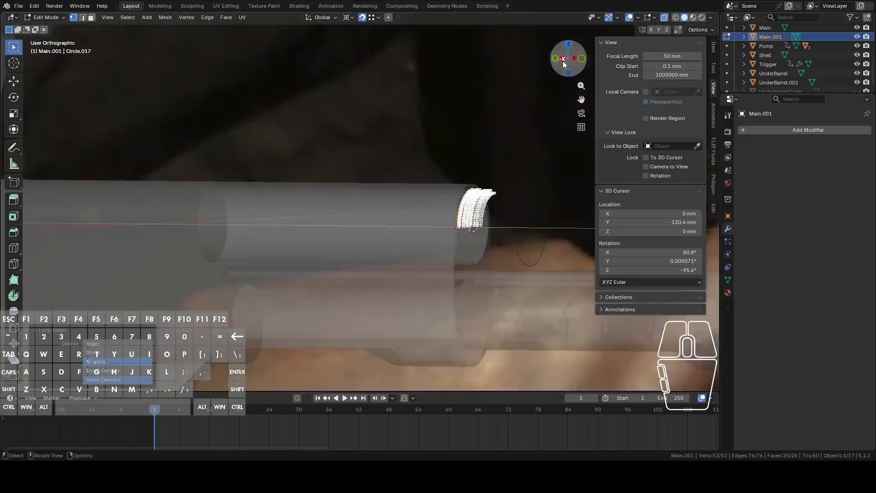
pyautogui.press('e')
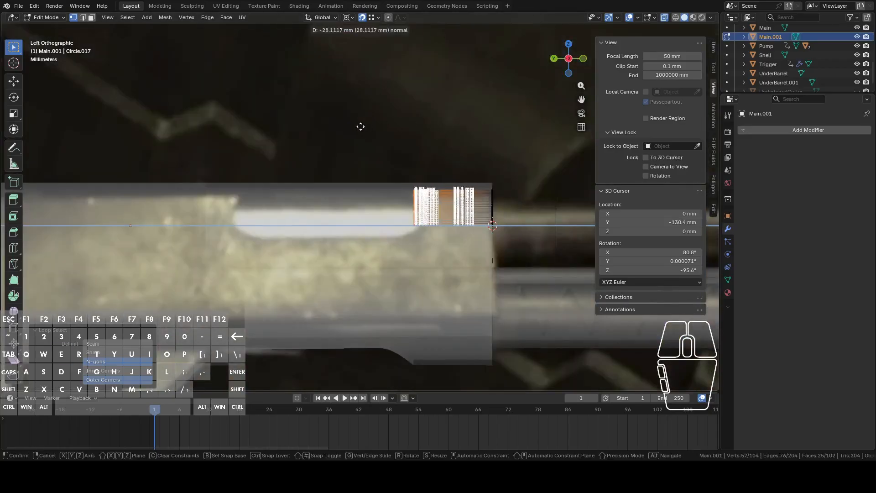
pyautogui.rightClick(224, 137)
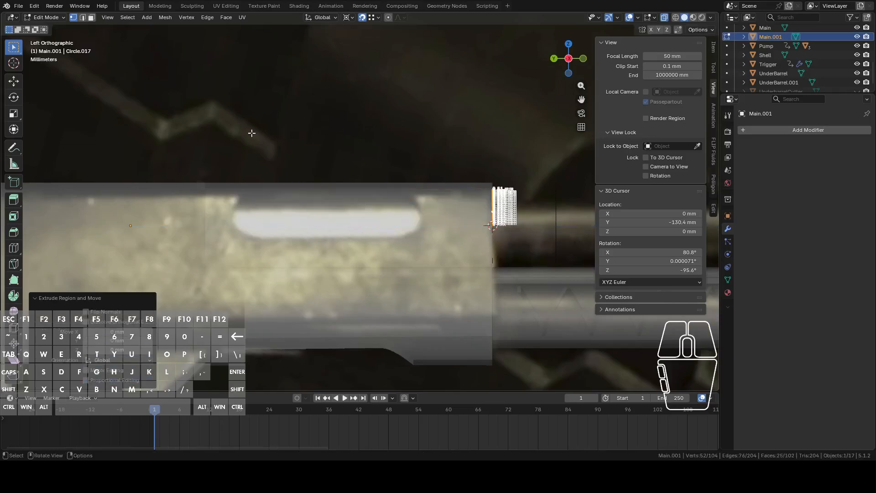
pyautogui.press('g')
pyautogui.press('y')
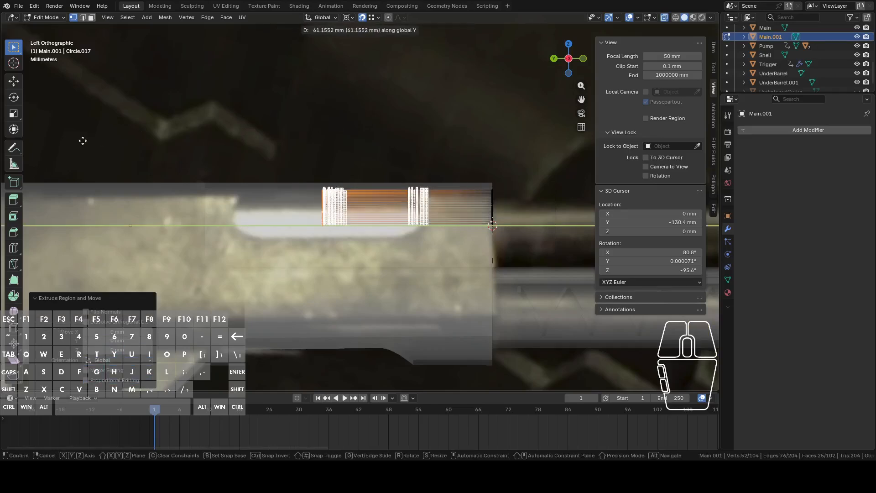
pyautogui.click(4, 142)
pyautogui.moveTo(9, 137); pyautogui.dragTo(90, 166, button='middle')
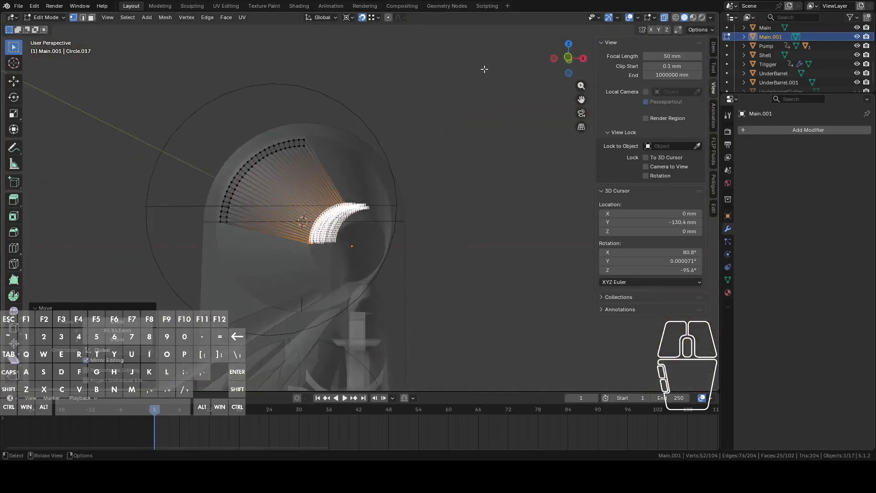
# Turn X-ray off and return Main.001 to Object Mode
pyautogui.click(665, 17)
pyautogui.moveTo(400, 164); pyautogui.dragTo(436, 207, button='middle')
pyautogui.scroll(-4, 457, 175)
pyautogui.press('Tab')
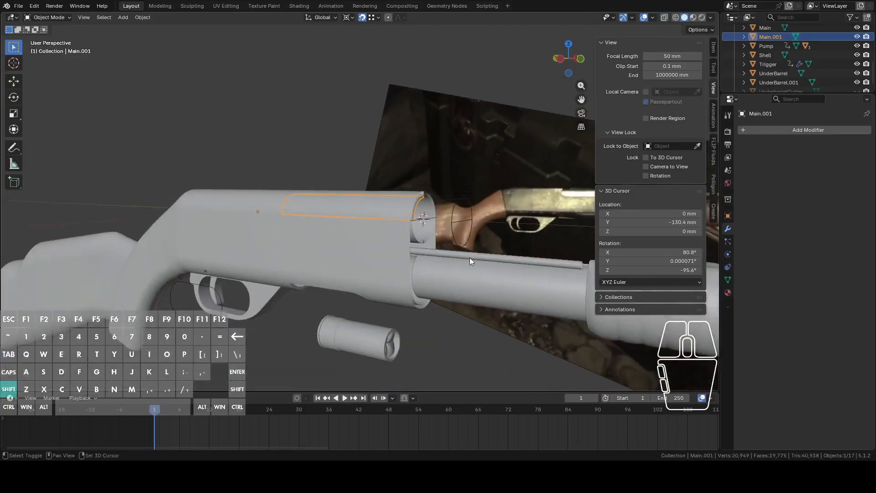
pyautogui.keyDown('shift'); pyautogui.moveTo(470, 255); pyautogui.dragTo(404, 253, button='middle'); pyautogui.keyUp('shift')
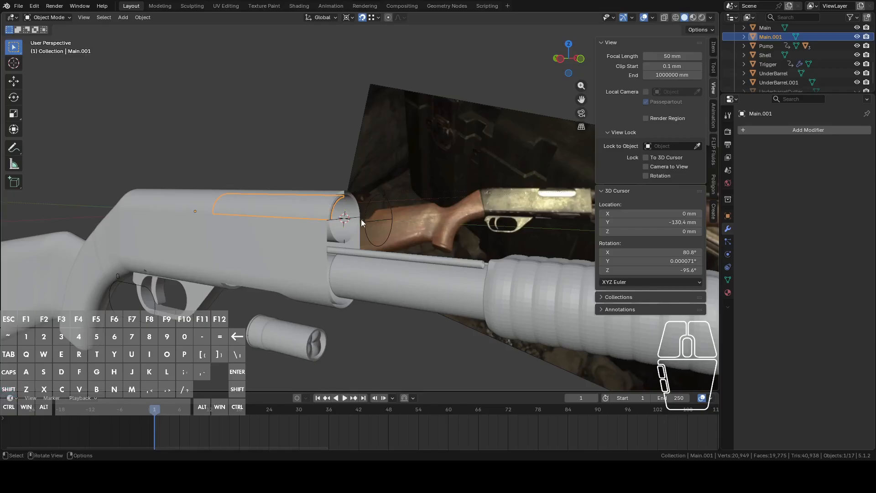
# Join Main.001 into the rod object Pump.001 and edit the combined mesh
pyautogui.scroll(3, 399, 241)
pyautogui.keyDown('shift'); pyautogui.click(423, 289); pyautogui.keyUp('shift')
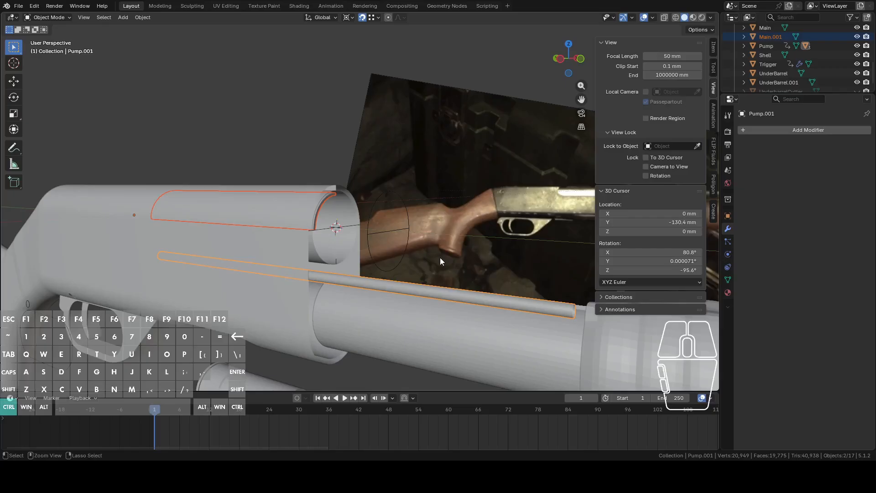
pyautogui.hotkey('ctrl', 'p')
pyautogui.click(440, 258)
pyautogui.hotkey('ctrl', 'j')
pyautogui.press('Tab')
# In face selection, select only the long, narrow face at the lower end of the curved strip
pyautogui.moveTo(428, 244); pyautogui.dragTo(395, 240, button='middle')
pyautogui.scroll(4, 334, 244)
pyautogui.moveTo(334, 244); pyautogui.dragTo(380, 218, button='middle')
pyautogui.moveTo(565, 80); pyautogui.dragTo(569, 64)
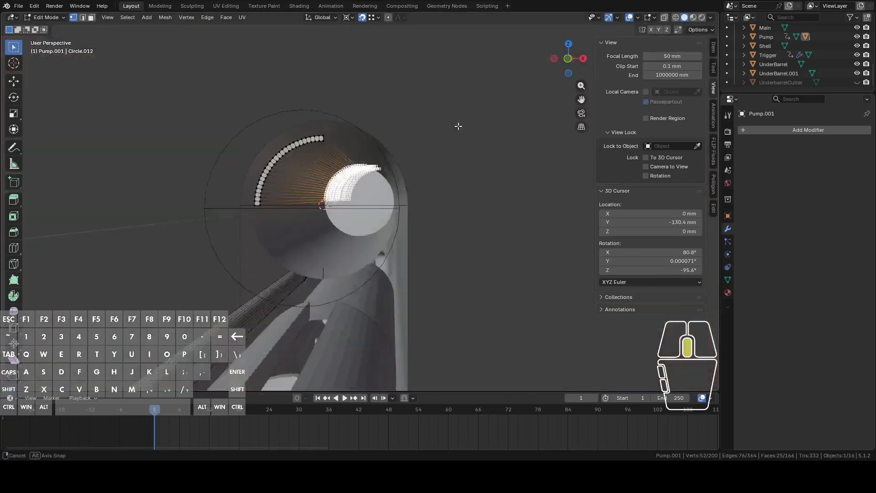
pyautogui.moveTo(459, 126)
pyautogui.mouseDown(button='middle')
pyautogui.moveTo(411, 129)
pyautogui.moveTo(472, 133)
pyautogui.moveTo(481, 149)
pyautogui.moveTo(448, 156)
pyautogui.moveTo(461, 142)
pyautogui.mouseUp(button='middle')
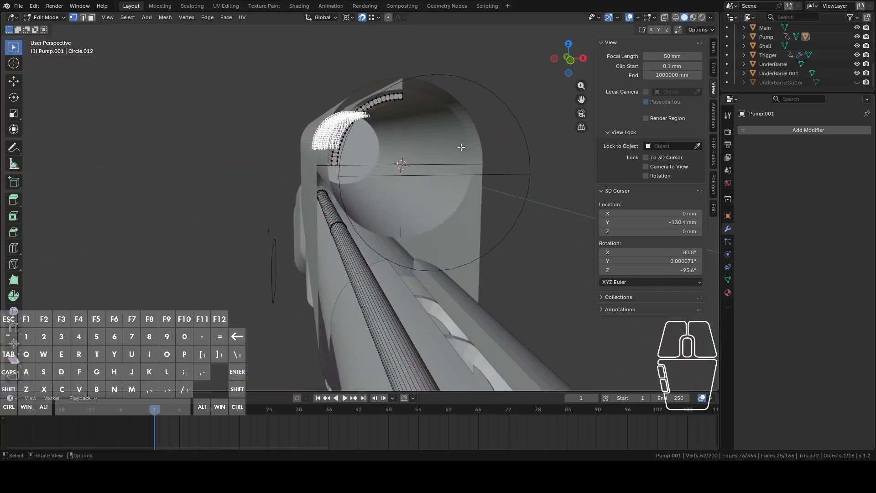
pyautogui.scroll(4, 382, 176)
pyautogui.scroll(2, 342, 143)
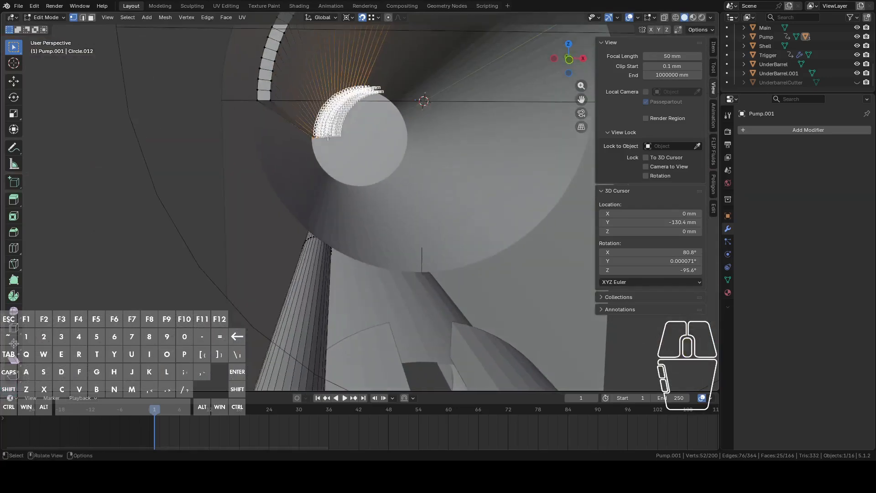
pyautogui.keyDown('alt'); pyautogui.click(271, 114); pyautogui.keyUp('alt')
pyautogui.press('2')
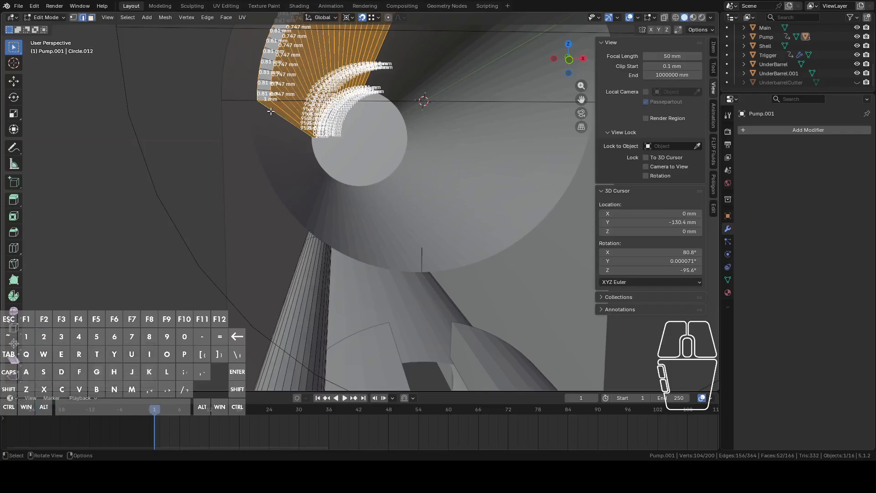
pyautogui.click(275, 109)
# Extrude the curved strip's lower end face in place
pyautogui.moveTo(297, 132); pyautogui.dragTo(381, 152, button='middle')
pyautogui.scroll(3, 382, 152)
pyautogui.press('e')
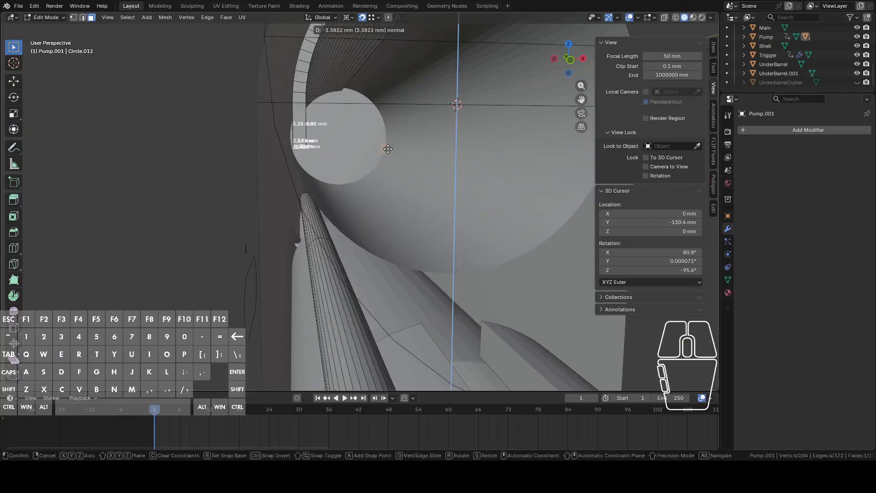
pyautogui.click(360, 136)
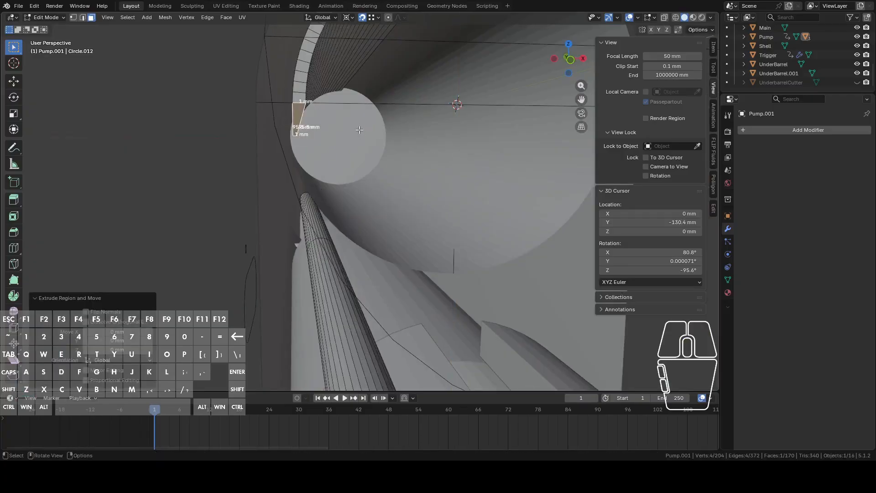
pyautogui.press('g')
pyautogui.press('z')
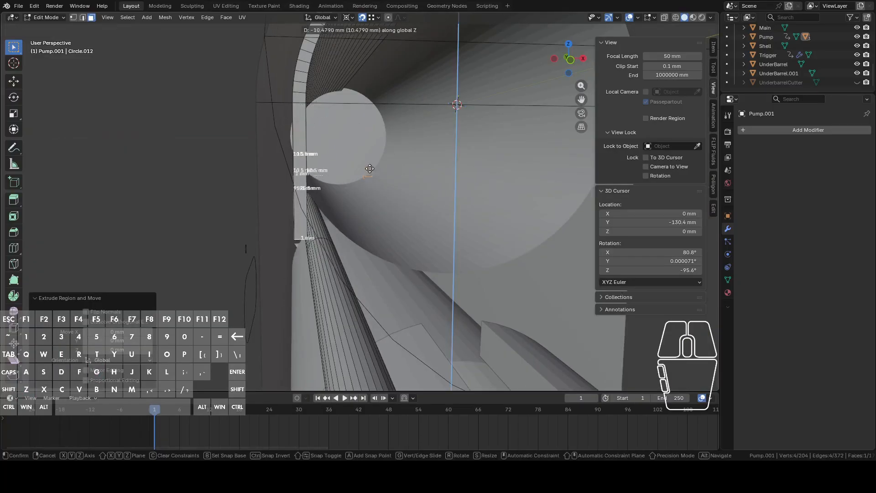
pyautogui.rightClick(369, 163)
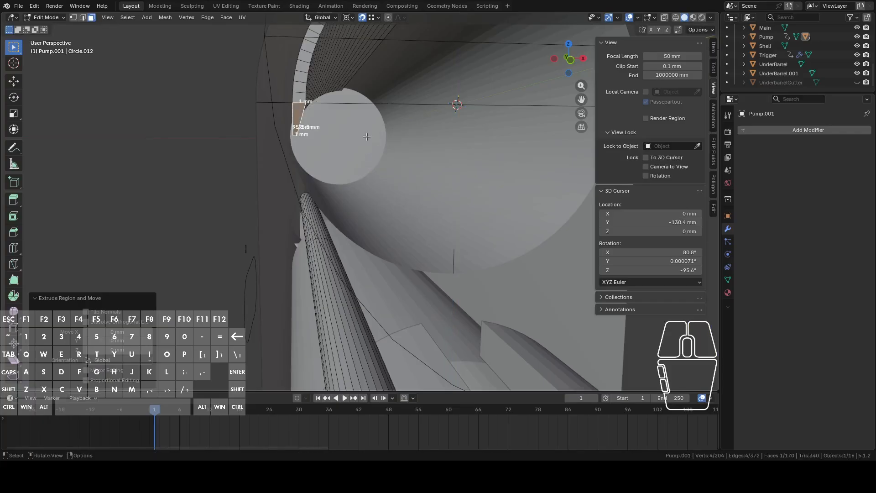
# Move the extruded end face about 8.7 mm down along Z
pyautogui.press('g')
pyautogui.press('z')
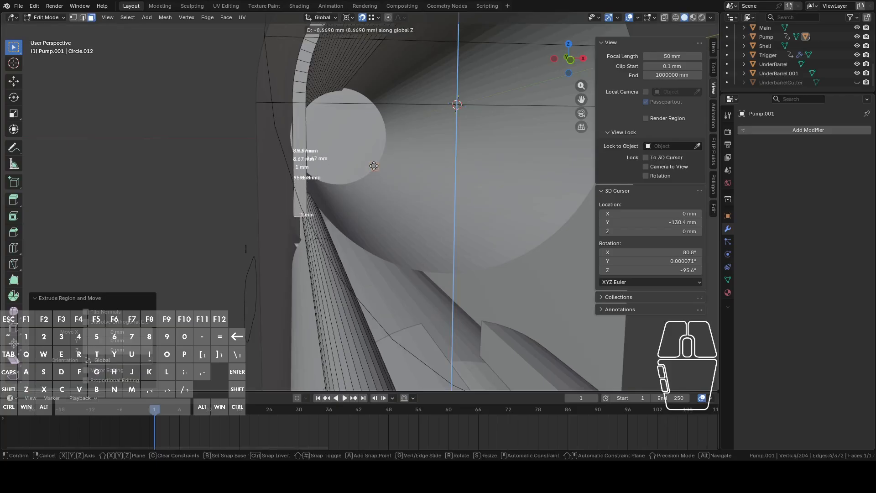
pyautogui.click(374, 165)
pyautogui.keyDown('shift'); pyautogui.moveTo(374, 166); pyautogui.dragTo(388, 149, button='middle'); pyautogui.keyUp('shift')
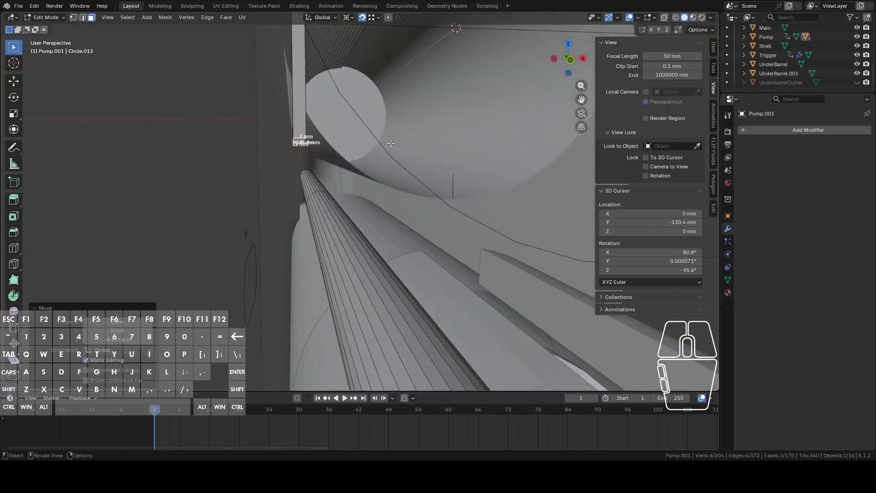
# Lower the end face further along Z to the height of the rod
pyautogui.press('g')
pyautogui.press('z')
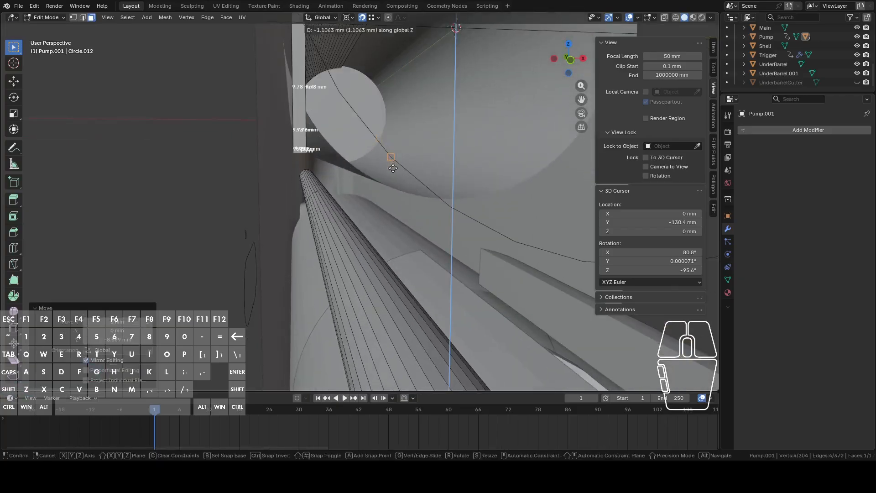
pyautogui.click(340, 188)
pyautogui.moveTo(340, 188); pyautogui.dragTo(327, 205, button='middle')
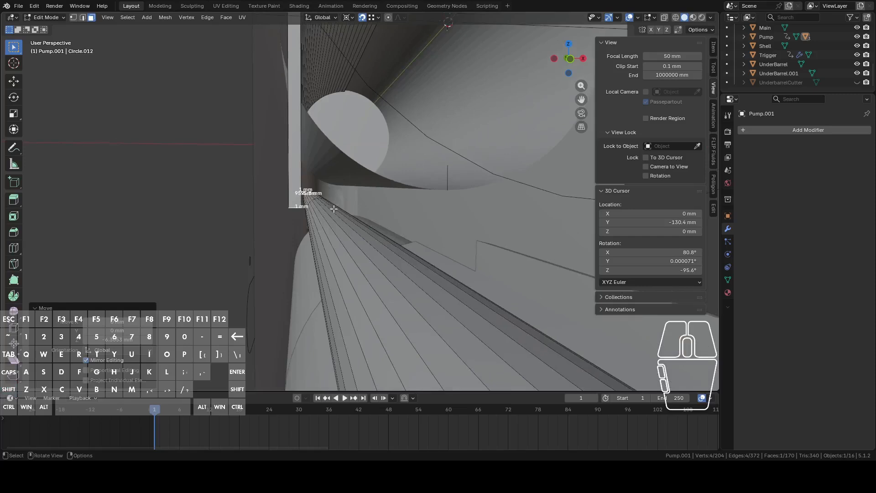
pyautogui.keyDown('shift'); pyautogui.moveTo(484, 215); pyautogui.dragTo(475, 213, button='middle'); pyautogui.keyUp('shift')
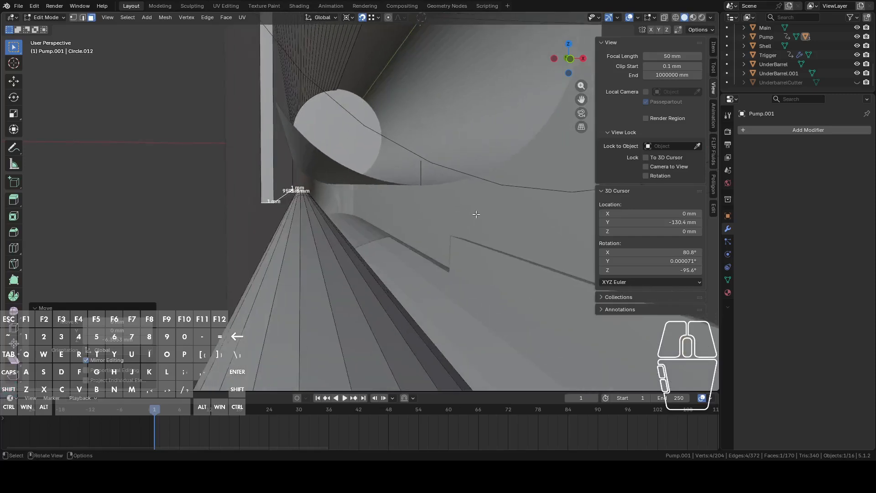
# Raise the strip's extruded lower end face slightly along Z so it sits just above the rod
pyautogui.press('g')
pyautogui.press('z')
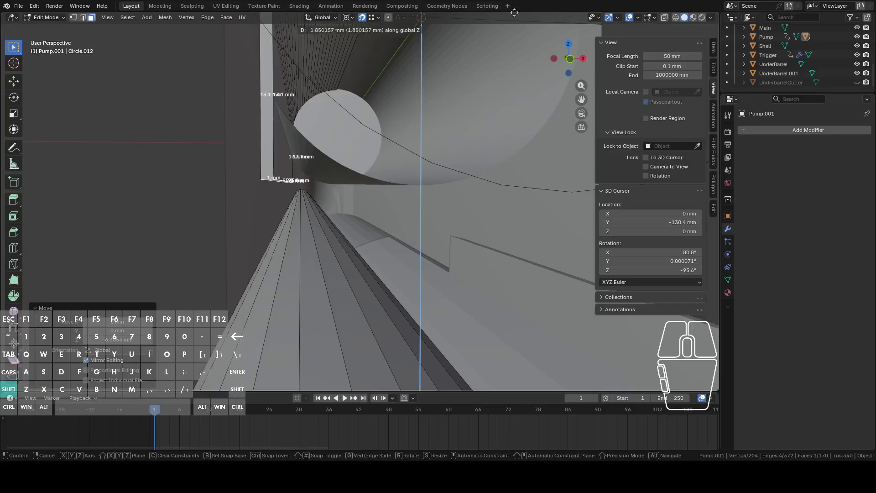
pyautogui.click(507, 383)
pyautogui.moveTo(449, 268); pyautogui.dragTo(442, 238, button='middle')
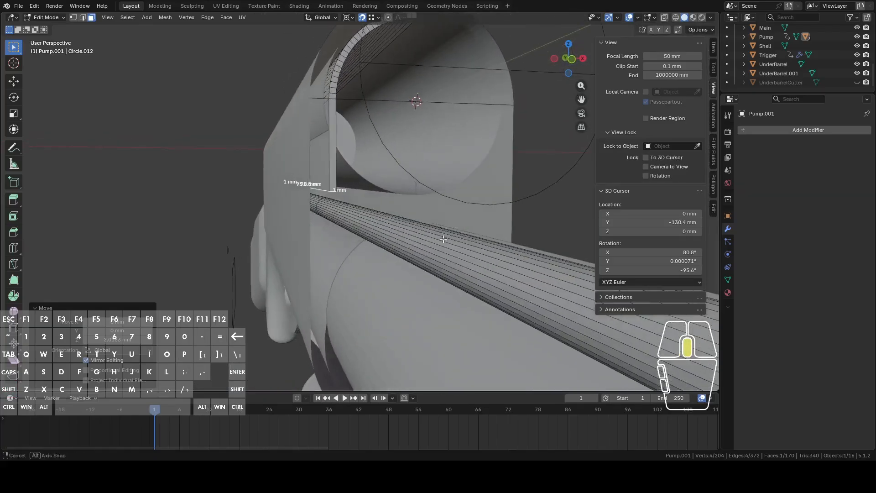
# Select the edge loop around the rod near its receiver end and duplicate it in place
pyautogui.scroll(4, 375, 253)
pyautogui.press('1')
pyautogui.keyDown('alt'); pyautogui.click(282, 204); pyautogui.keyUp('alt')
pyautogui.keyDown('alt'); pyautogui.click(282, 206); pyautogui.keyUp('alt')
pyautogui.keyDown('alt'); pyautogui.click(282, 205); pyautogui.keyUp('alt')
pyautogui.moveTo(282, 206); pyautogui.dragTo(430, 246, button='middle')
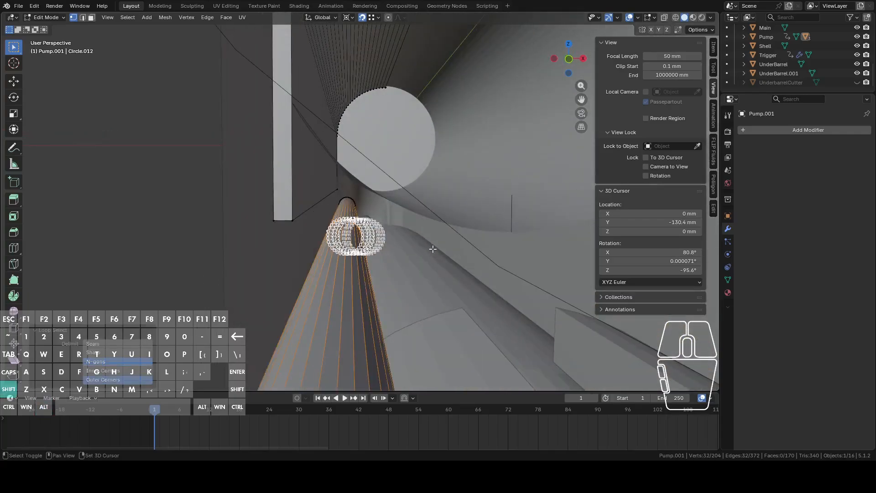
pyautogui.hotkey('shift', 'd')
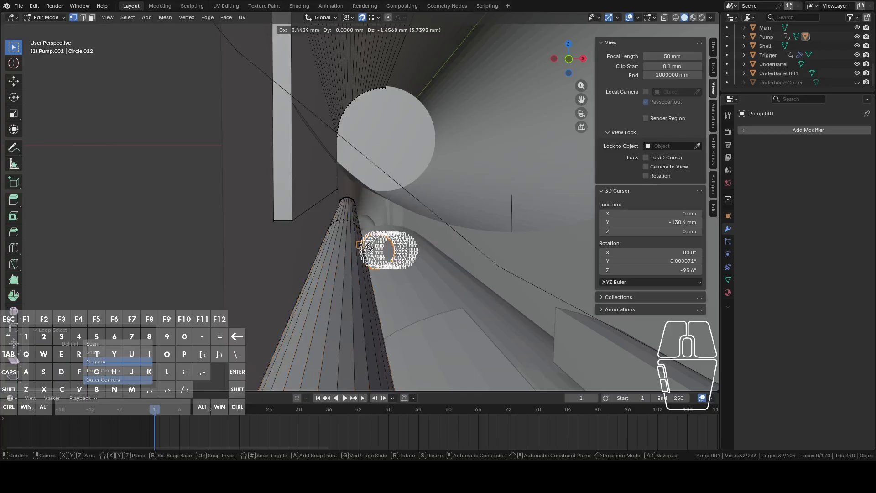
pyautogui.rightClick(368, 247)
# Change the transform pivot so the duplicated ring scales about its own centre, and enlarge it by about 1.22
pyautogui.moveTo(368, 236); pyautogui.dragTo(347, 239, button='middle')
pyautogui.scroll(3, 378, 234)
pyautogui.keyDown('shift'); pyautogui.moveTo(406, 228); pyautogui.dragTo(427, 199, button='middle'); pyautogui.keyUp('shift')
pyautogui.press('s')
pyautogui.rightClick(441, 203)
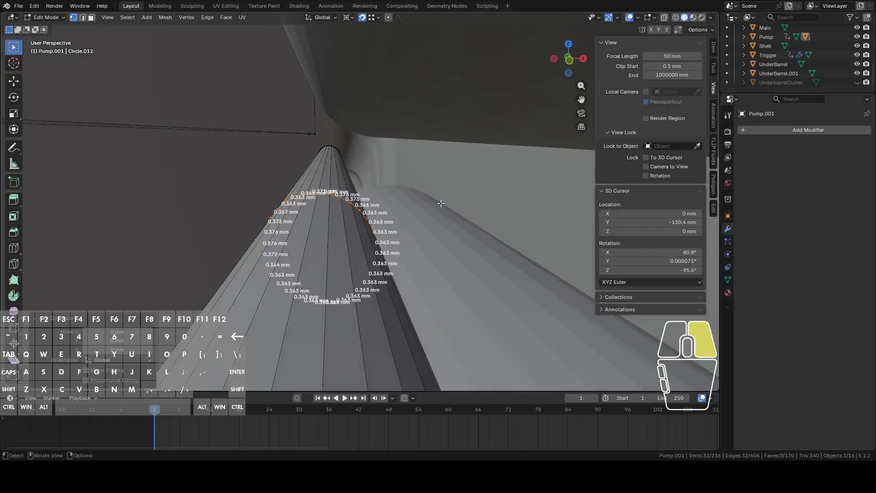
pyautogui.click(347, 19)
pyautogui.click(364, 70)
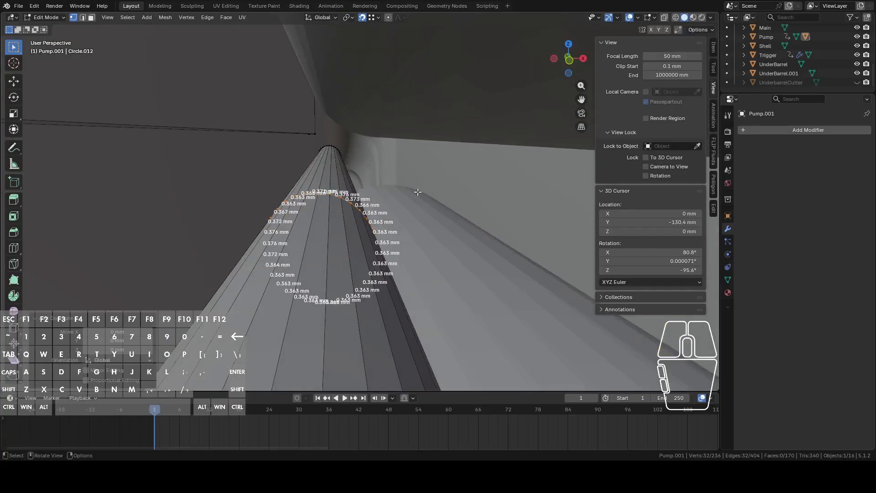
pyautogui.press('s')
pyautogui.click(445, 188)
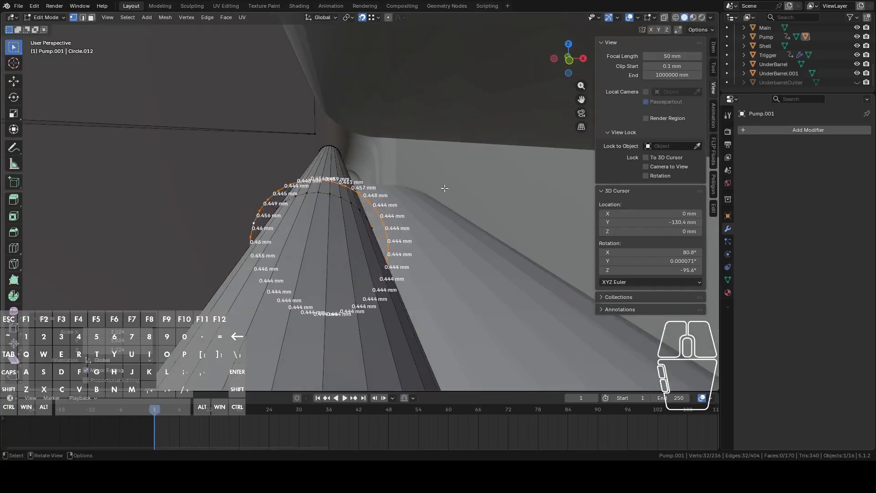
# Connect a vertex of the rod's loop to the matching vertex of the enlarged ring with an edge for gauging the gap
pyautogui.click(328, 196)
pyautogui.keyDown('shift'); pyautogui.click(319, 180); pyautogui.keyUp('shift')
pyautogui.press('f')
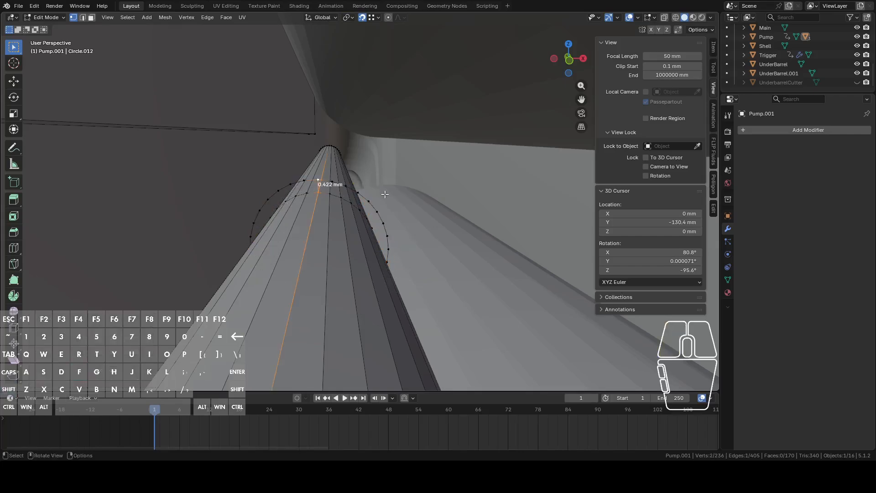
# Select only the enlarged ring and scale it by about 1.034 to leave a 0.5 mm gap around the rod
pyautogui.keyDown('alt'); pyautogui.click(396, 203); pyautogui.keyUp('alt')
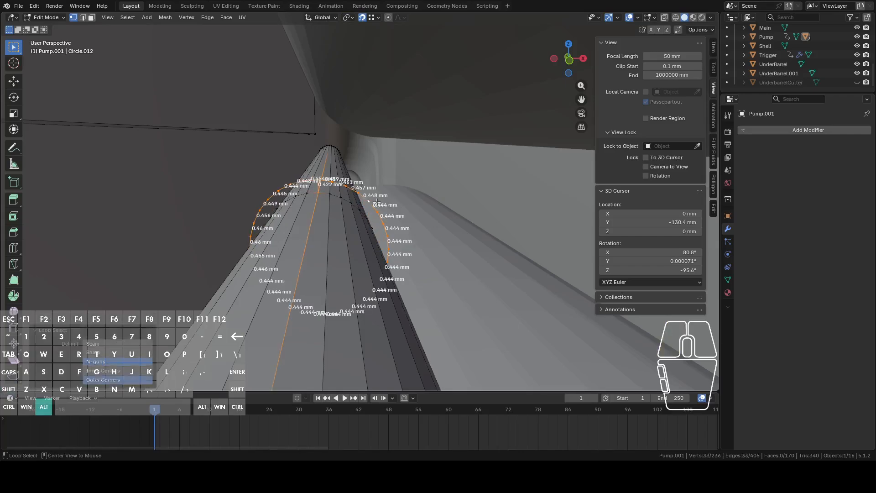
pyautogui.moveTo(433, 205); pyautogui.dragTo(431, 201, button='middle')
pyautogui.press('c')
pyautogui.keyDown('shift'); pyautogui.click(323, 192); pyautogui.keyUp('shift')
pyautogui.keyDown('shift'); pyautogui.rightClick(325, 191); pyautogui.keyUp('shift')
pyautogui.press('s')
pyautogui.press('shift')
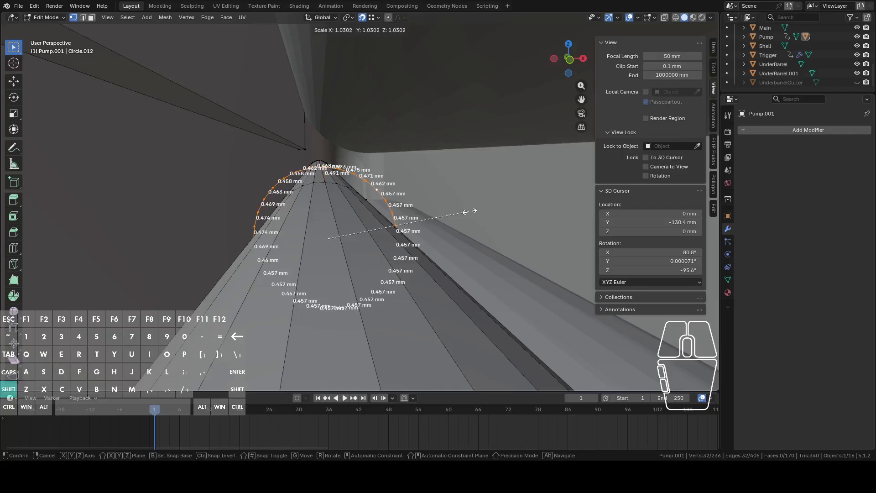
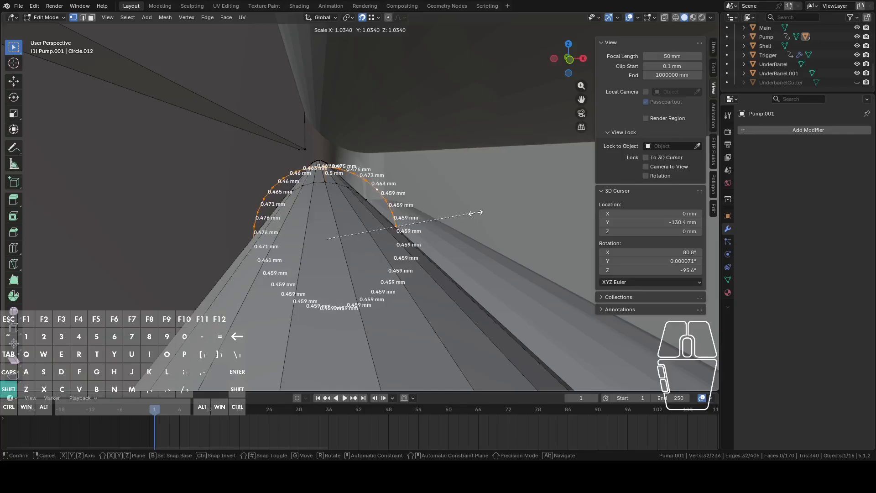
pyautogui.click(474, 213)
# Select the long outer edge at the bottom of the strip and extrude it about 5.7 mm down along Z
pyautogui.moveTo(475, 209); pyautogui.dragTo(427, 214, button='middle')
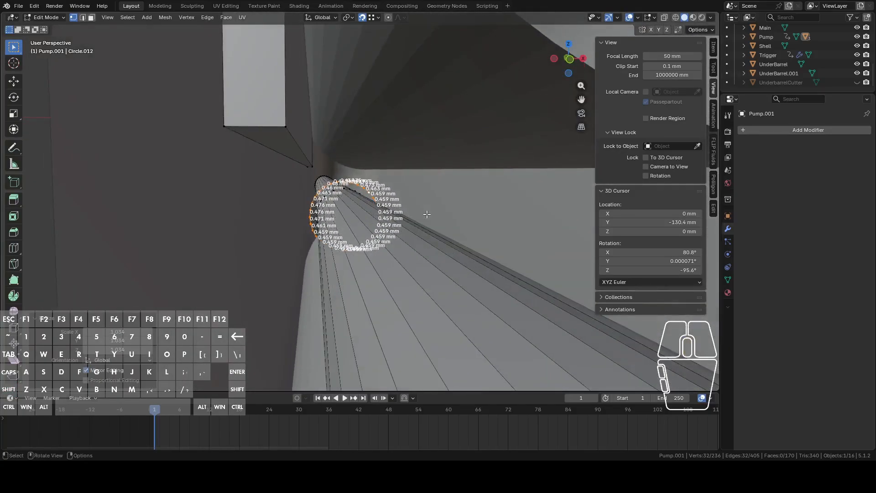
pyautogui.moveTo(427, 214); pyautogui.dragTo(427, 216, button='middle')
pyautogui.click(573, 61)
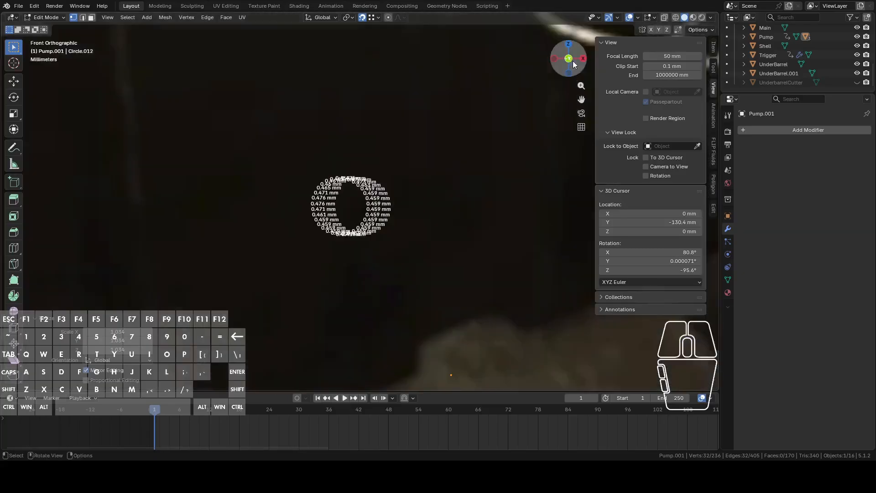
pyautogui.moveTo(477, 142); pyautogui.dragTo(473, 149, button='middle')
pyautogui.keyDown('shift'); pyautogui.moveTo(395, 181); pyautogui.dragTo(445, 161, button='middle'); pyautogui.keyUp('shift')
pyautogui.press('2')
pyautogui.click(379, 165)
pyautogui.scroll(3, 421, 172)
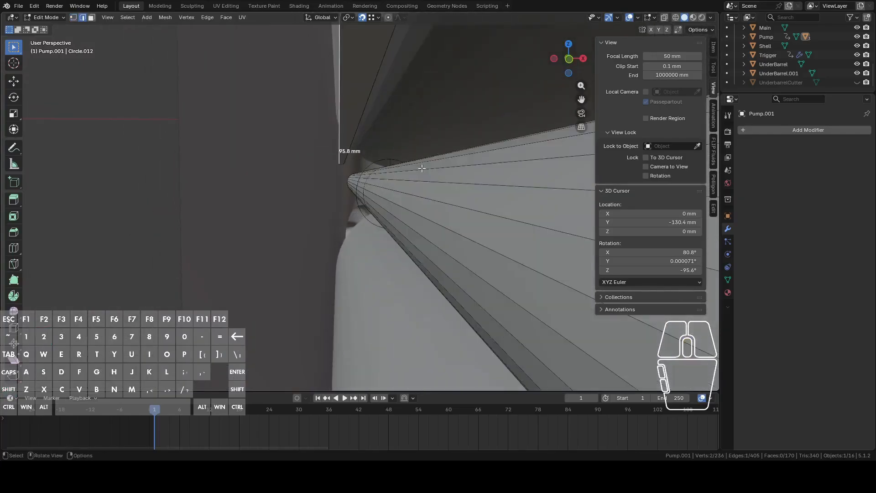
pyautogui.press('e')
pyautogui.press('z')
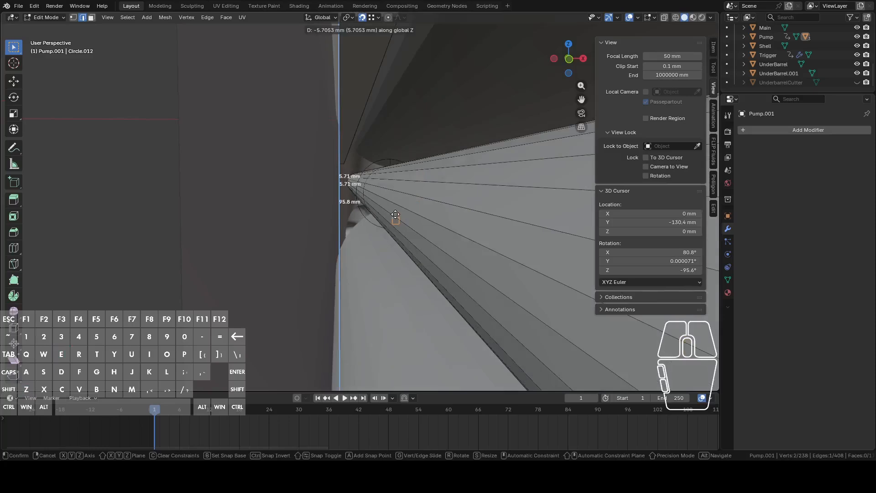
pyautogui.click(396, 214)
# Adjust the extruded edge along Z until it is level with the rod's centre
pyautogui.moveTo(391, 211); pyautogui.dragTo(389, 219, button='middle')
pyautogui.moveTo(391, 219); pyautogui.dragTo(453, 209, button='middle')
pyautogui.press('g')
pyautogui.press('z')
pyautogui.click(560, 221)
pyautogui.scroll(4, 427, 201)
pyautogui.scroll(6, 426, 201)
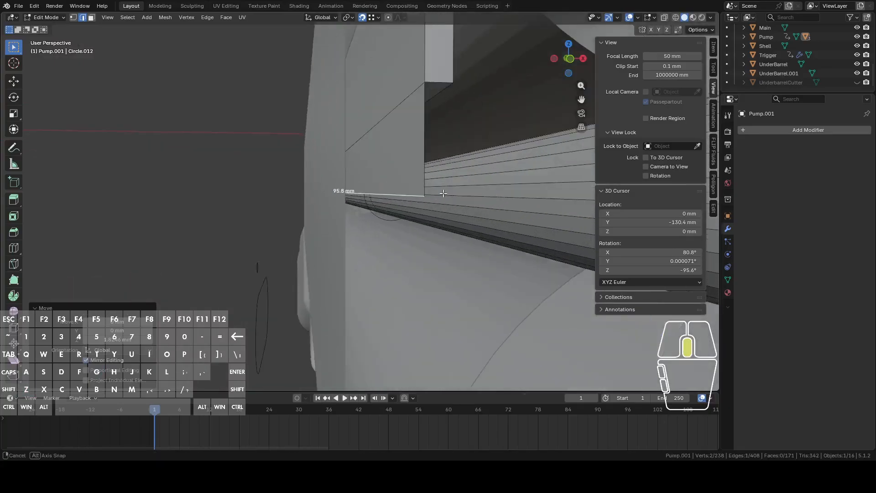
# Select the clearance ring around the rod, extrude it in place and scale the new outer ring by about 1.22
pyautogui.scroll(-3, 435, 194)
pyautogui.moveTo(434, 193)
pyautogui.mouseDown(button='middle')
pyautogui.moveTo(420, 187)
pyautogui.moveTo(396, 196)
pyautogui.moveTo(419, 204)
pyautogui.moveTo(436, 191)
pyautogui.mouseUp(button='middle')
pyautogui.press('1')
pyautogui.keyDown('alt'); pyautogui.click(383, 184); pyautogui.keyUp('alt')
pyautogui.press('Escape')
pyautogui.moveTo(360, 172); pyautogui.dragTo(399, 189, button='middle')
pyautogui.scroll(-2, 366, 186)
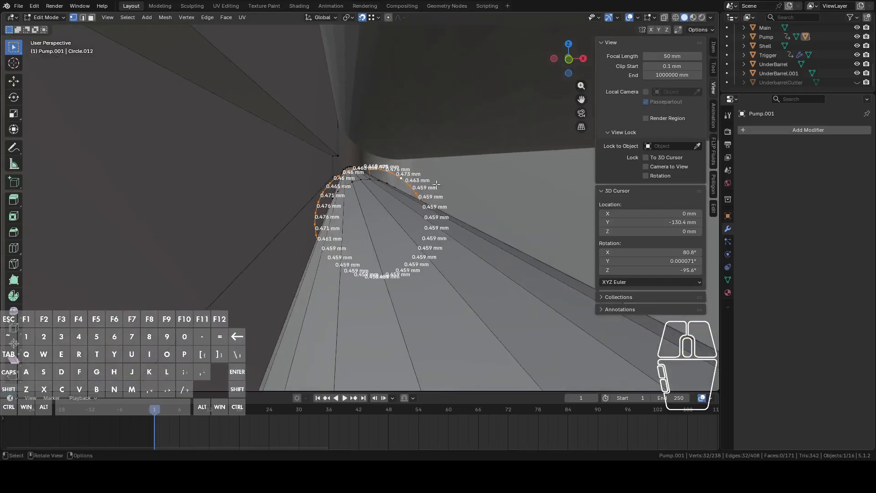
pyautogui.press('e')
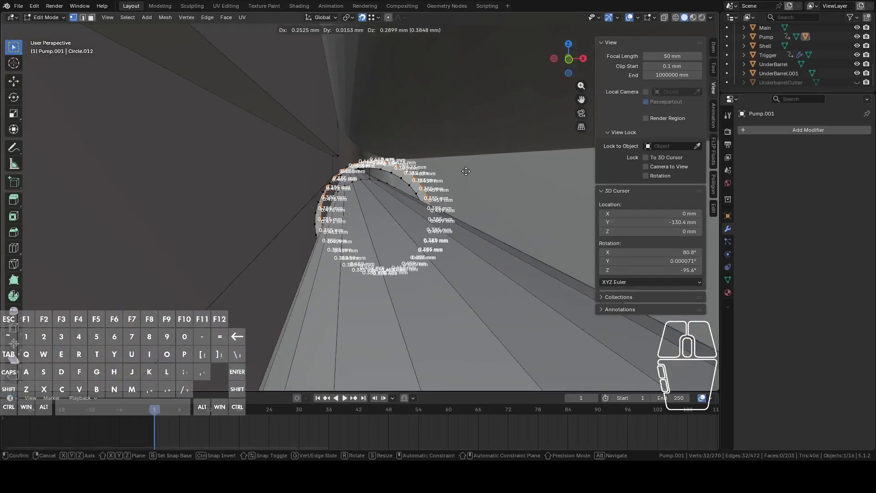
pyautogui.rightClick(466, 171)
pyautogui.press('s')
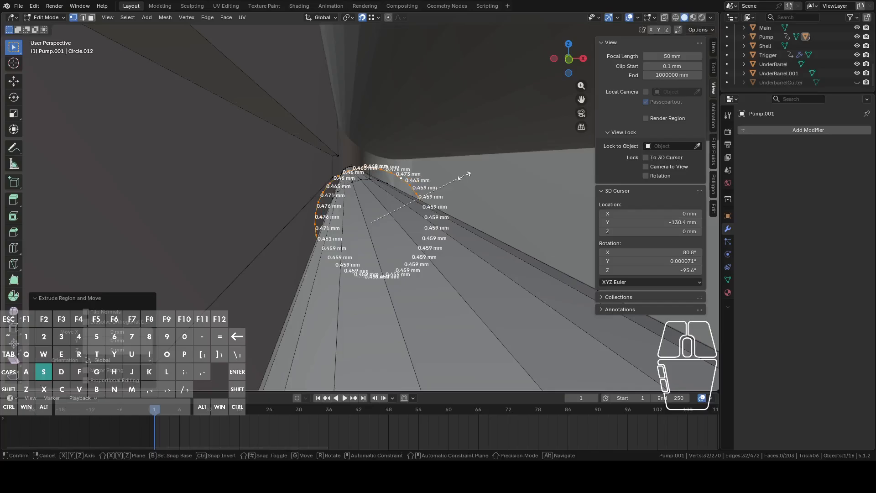
pyautogui.click(488, 176)
# Check the outer ring from the front and enlarge it further by about 1.108
pyautogui.click(569, 62)
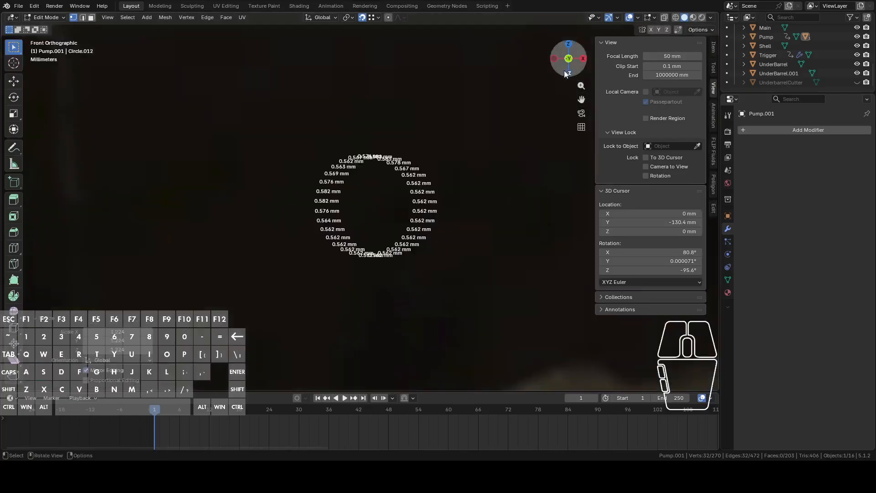
pyautogui.moveTo(424, 149); pyautogui.dragTo(314, 226, button='middle')
pyautogui.press('s')
pyautogui.click(254, 207)
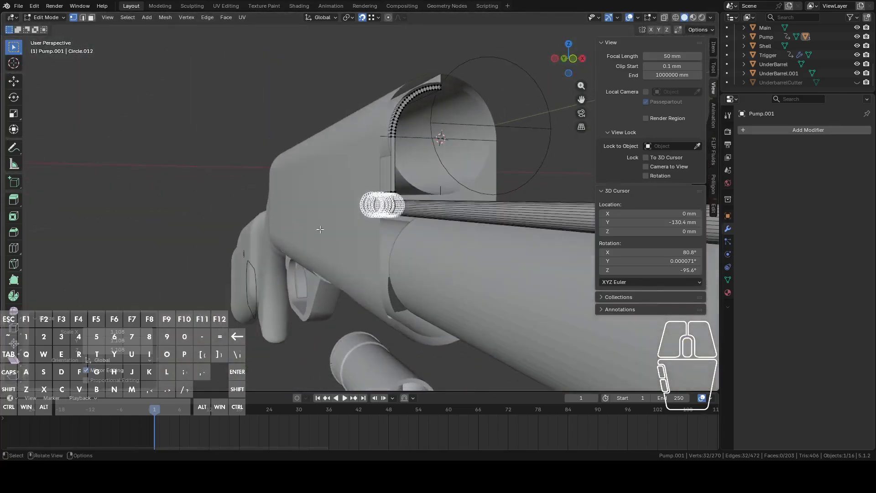
# Leave mesh editing, hide the Main receiver body, and reopen the Pump.001 part for editing
pyautogui.scroll(3, 330, 227)
pyautogui.press('Tab')
pyautogui.click(312, 159)
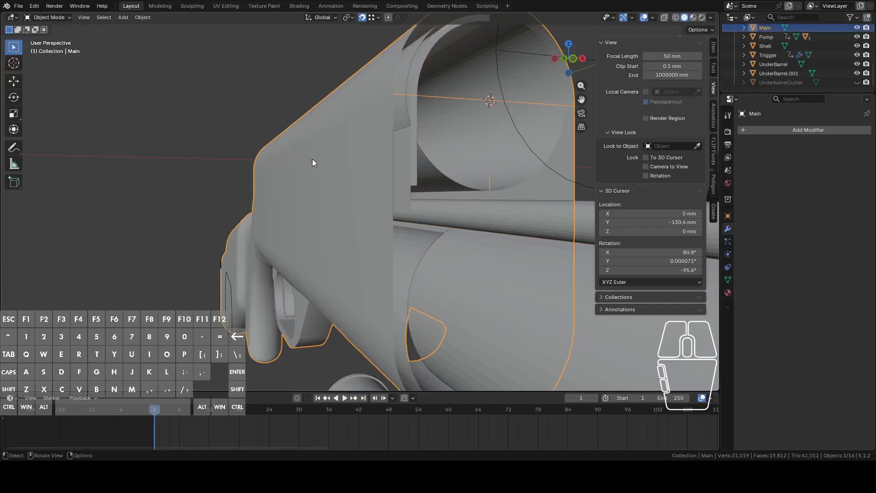
pyautogui.press('h')
pyautogui.click(361, 169)
pyautogui.moveTo(360, 169); pyautogui.dragTo(364, 178, button='middle')
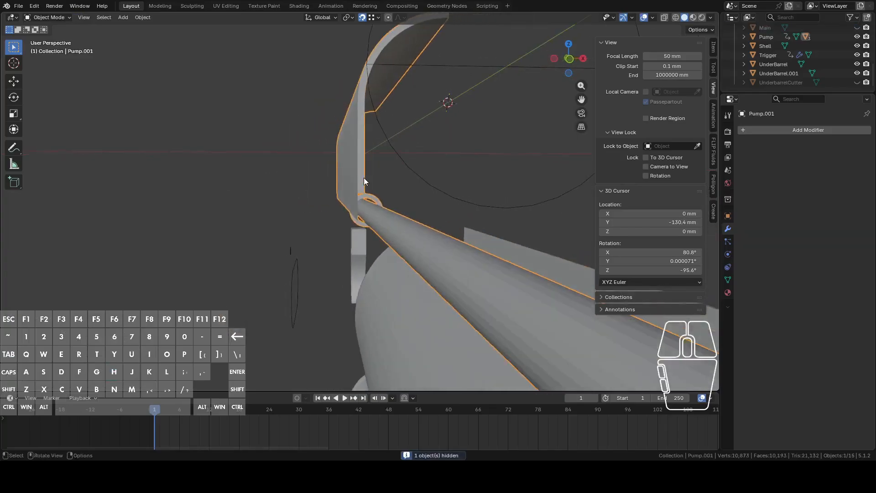
pyautogui.press('Tab')
pyautogui.scroll(8, 419, 203)
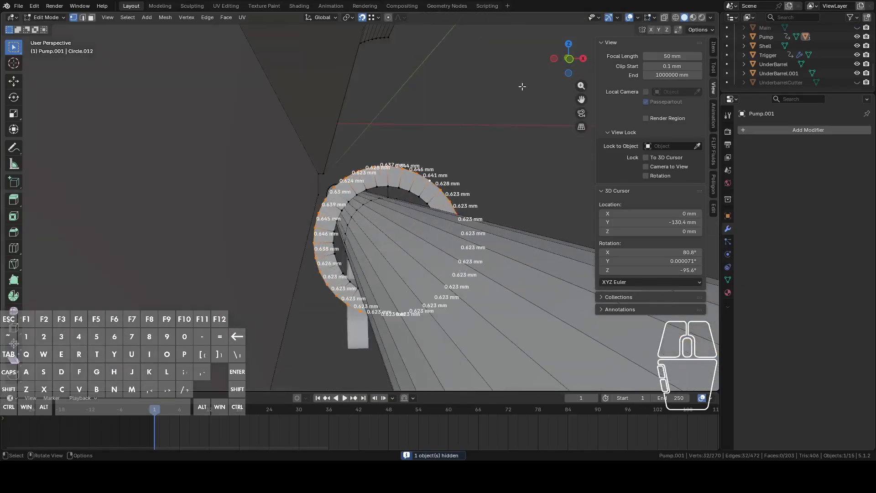
# In front view, hide the reference images Empty and Empty.001 and turn on X-ray display
pyautogui.click(568, 67)
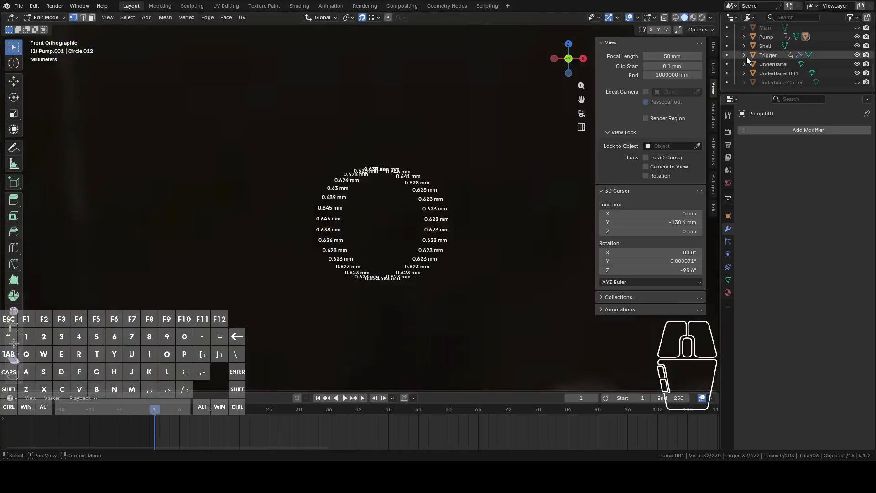
pyautogui.scroll(4, 844, 60)
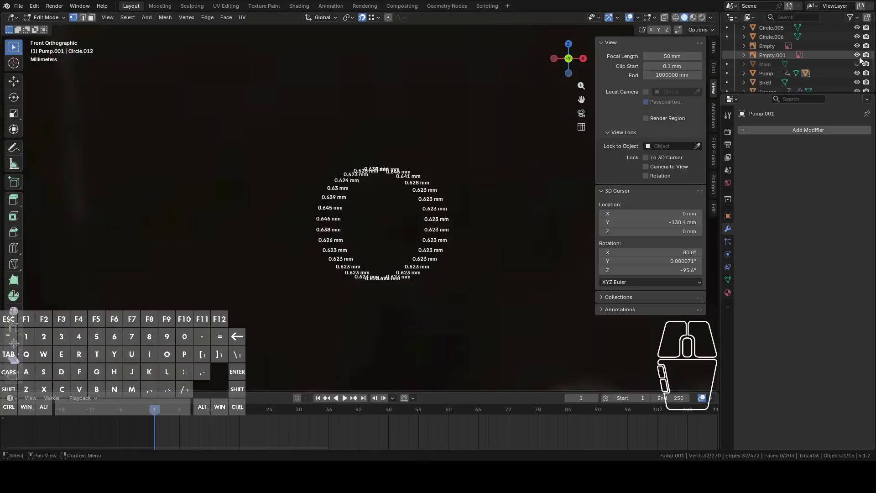
pyautogui.moveTo(859, 55); pyautogui.dragTo(858, 46)
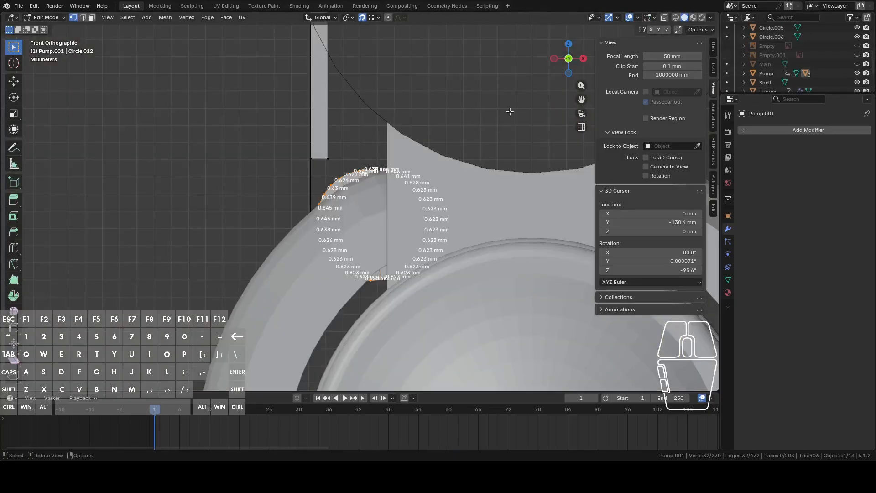
pyautogui.scroll(5, 513, 110)
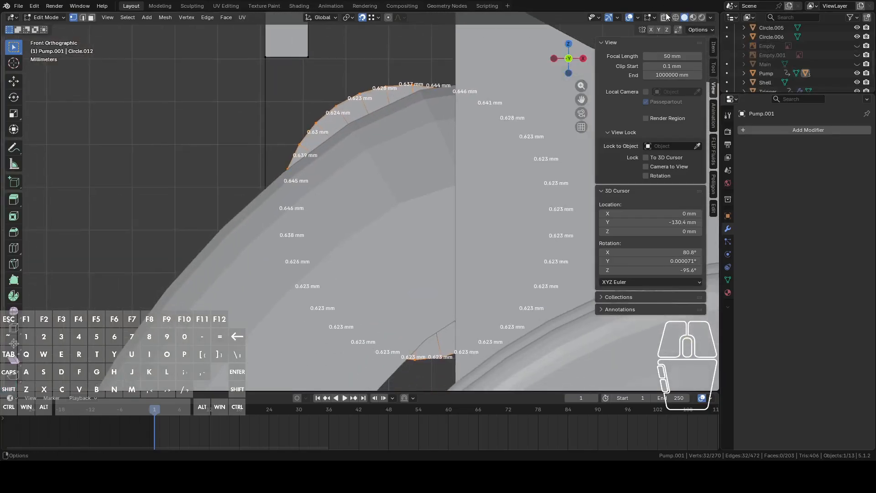
pyautogui.click(665, 18)
# Scale the outer ring by about 1.093 so it nearly reaches the strip's extended edge
pyautogui.keyDown('shift'); pyautogui.moveTo(463, 160); pyautogui.dragTo(501, 123, button='middle'); pyautogui.keyUp('shift')
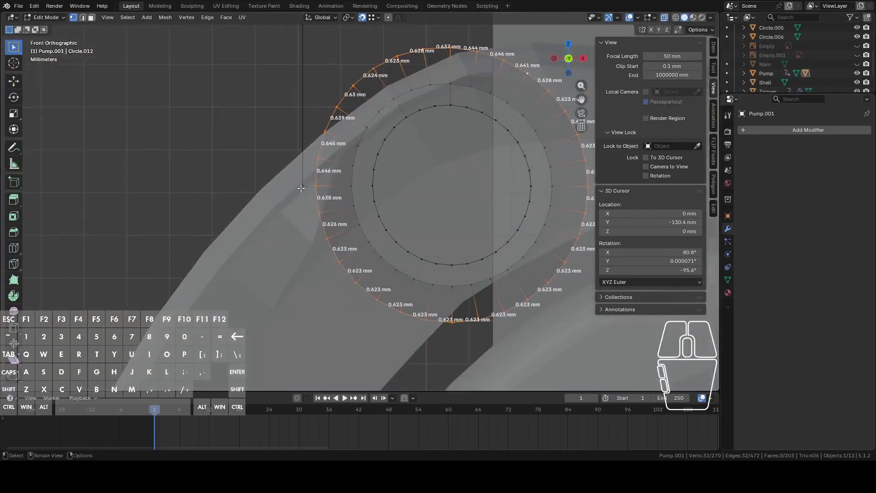
pyautogui.scroll(2, 414, 223)
pyautogui.scroll(-3, 508, 242)
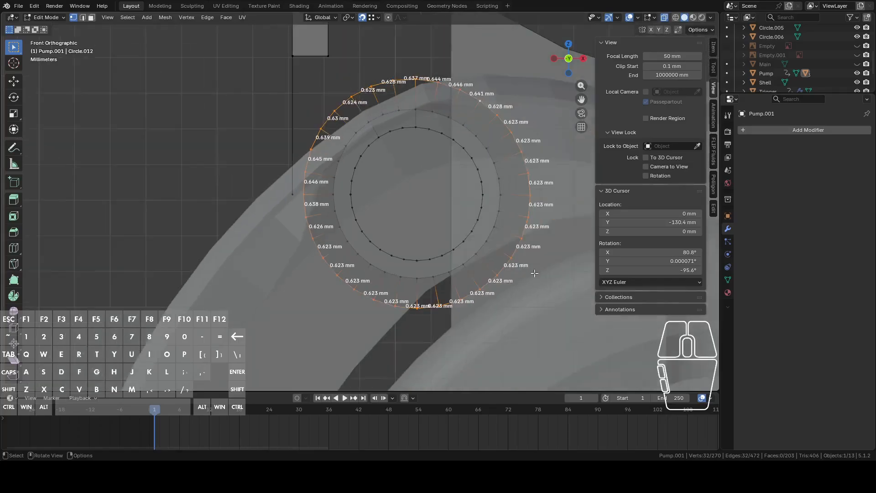
pyautogui.press('s')
pyautogui.click(543, 281)
# Fine-scale the outer ring by about 1.005 until it meets the end vertex of the strip's extended edge
pyautogui.keyDown('shift'); pyautogui.moveTo(369, 225); pyautogui.dragTo(301, 260, button='middle'); pyautogui.keyUp('shift')
pyautogui.scroll(11, 349, 201)
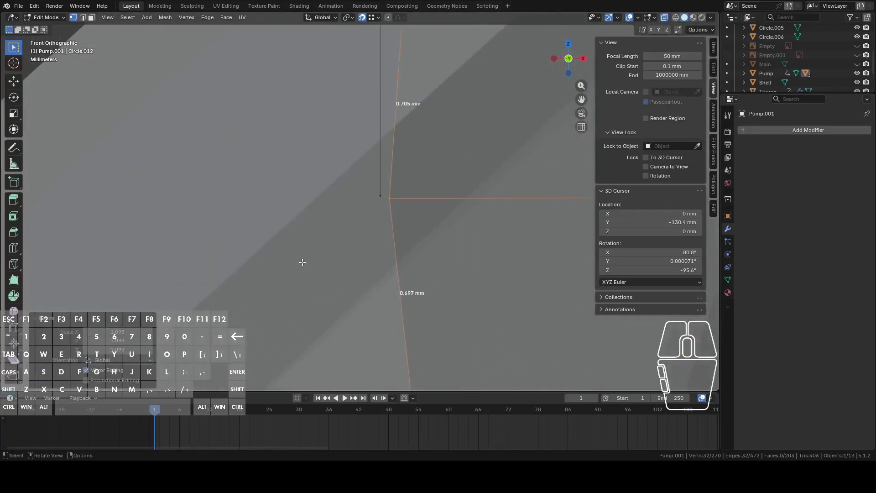
pyautogui.press('s')
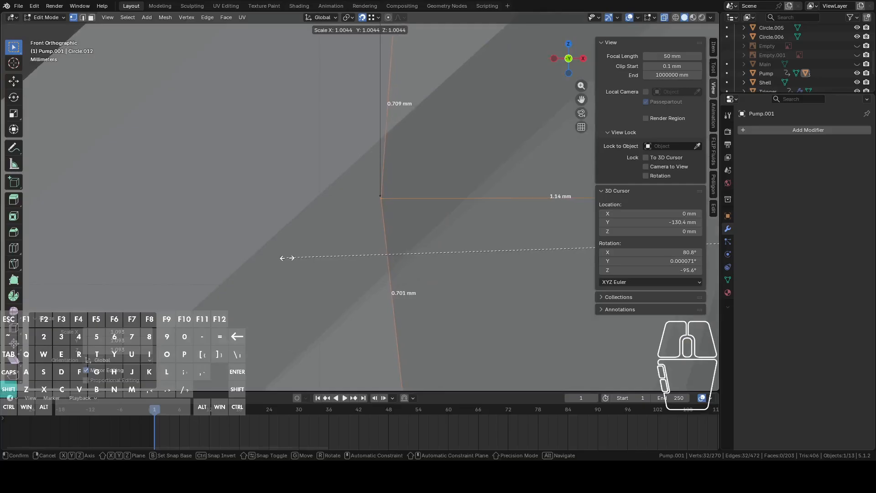
pyautogui.click(283, 257)
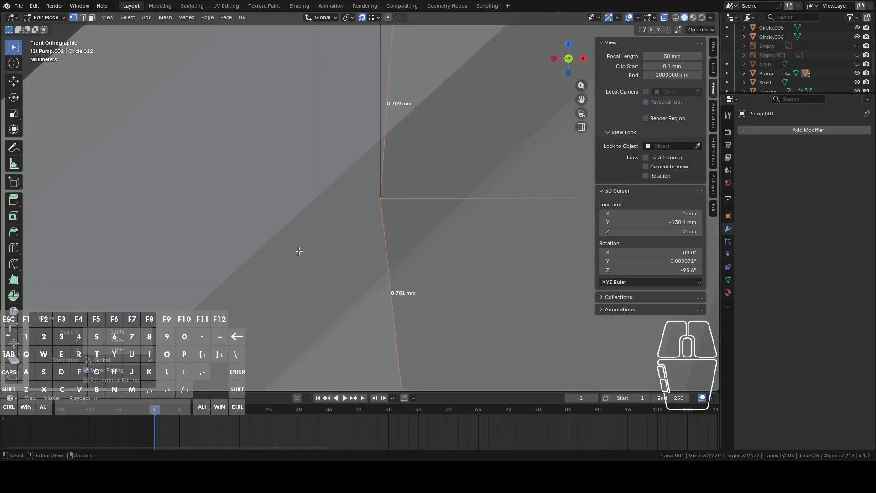
# Select the rings around the rod and move them along Y by about -25.27 mm, snapping to the strip's front edge
pyautogui.click(380, 188)
pyautogui.scroll(-8, 390, 203)
pyautogui.moveTo(391, 204); pyautogui.dragTo(280, 235, button='middle')
pyautogui.scroll(-3, 280, 235)
pyautogui.moveTo(344, 229); pyautogui.dragTo(372, 221, button='middle')
pyautogui.moveTo(235, 171); pyautogui.dragTo(303, 275)
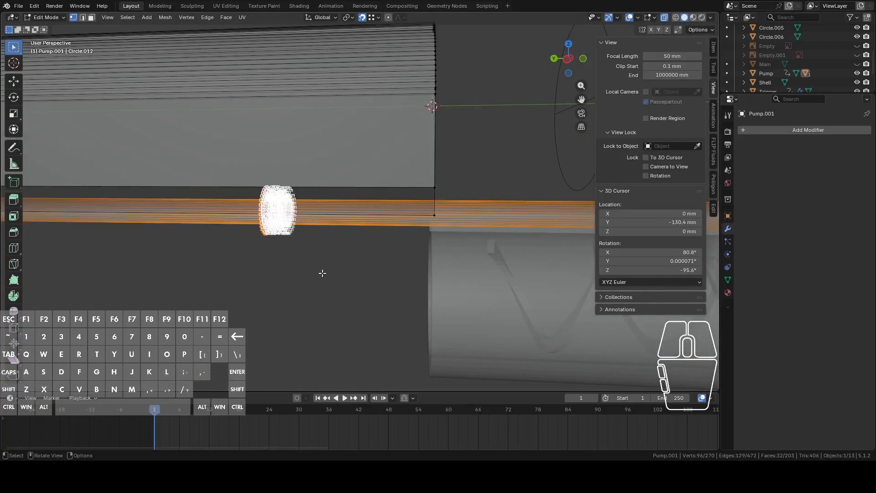
pyautogui.press('g')
pyautogui.press('y')
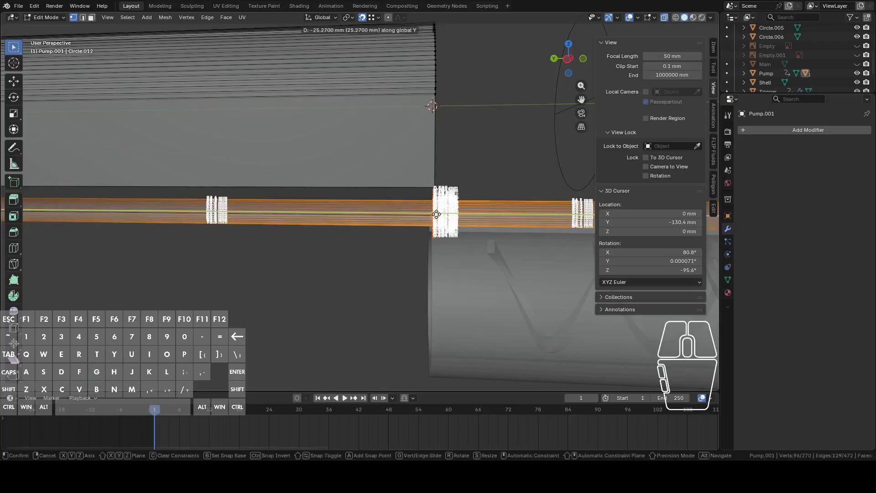
pyautogui.click(434, 187)
pyautogui.moveTo(434, 187); pyautogui.dragTo(377, 206, button='middle')
pyautogui.scroll(2, 388, 232)
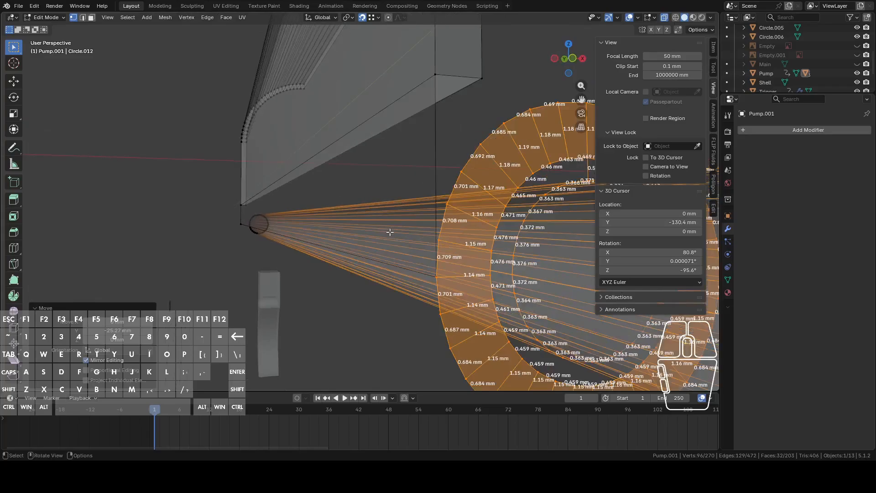
# Examine the rod's far end beside the strip's extended edge, with the rod's end circle selected
pyautogui.scroll(-5, 391, 233)
pyautogui.moveTo(315, 217); pyautogui.dragTo(401, 246, button='middle')
pyautogui.scroll(-4, 402, 247)
pyautogui.keyDown('shift'); pyautogui.moveTo(283, 206); pyautogui.dragTo(385, 248, button='middle'); pyautogui.keyUp('shift')
pyautogui.scroll(6, 365, 250)
pyautogui.keyDown('shift'); pyautogui.moveTo(305, 256); pyautogui.dragTo(434, 225, button='middle'); pyautogui.keyUp('shift')
pyautogui.scroll(3, 424, 228)
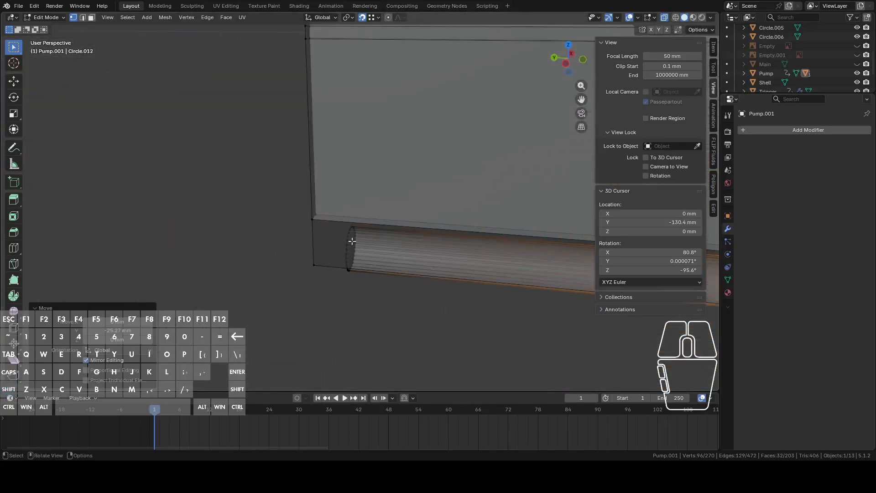
pyautogui.moveTo(353, 226); pyautogui.dragTo(397, 294)
pyautogui.moveTo(397, 294); pyautogui.dragTo(366, 227, button='middle')
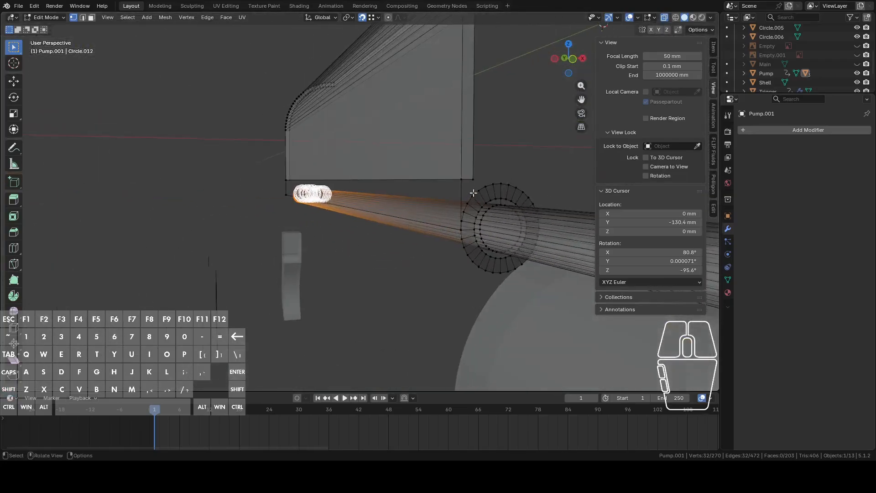
# Duplicate the clearance ring's outer and inner loops and move the copy about 95.84 mm along Y to the strip's rear end
pyautogui.keyDown('alt'); pyautogui.click(485, 182); pyautogui.keyUp('alt')
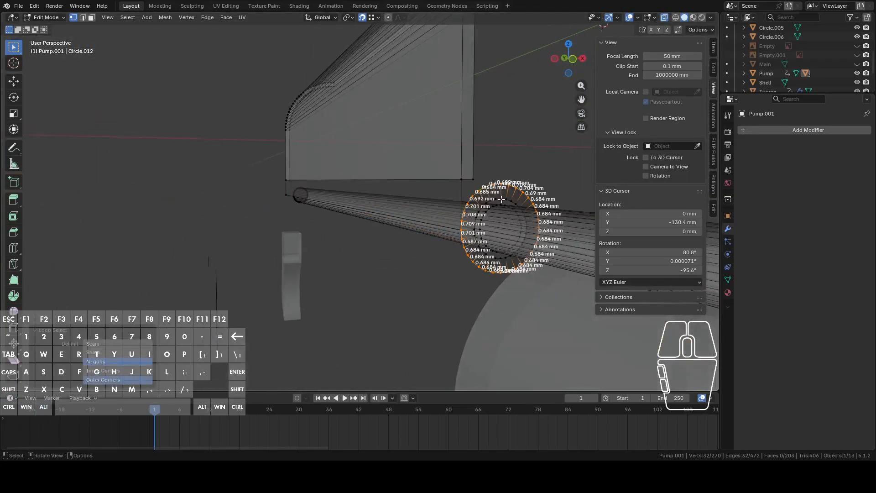
pyautogui.scroll(7, 501, 199)
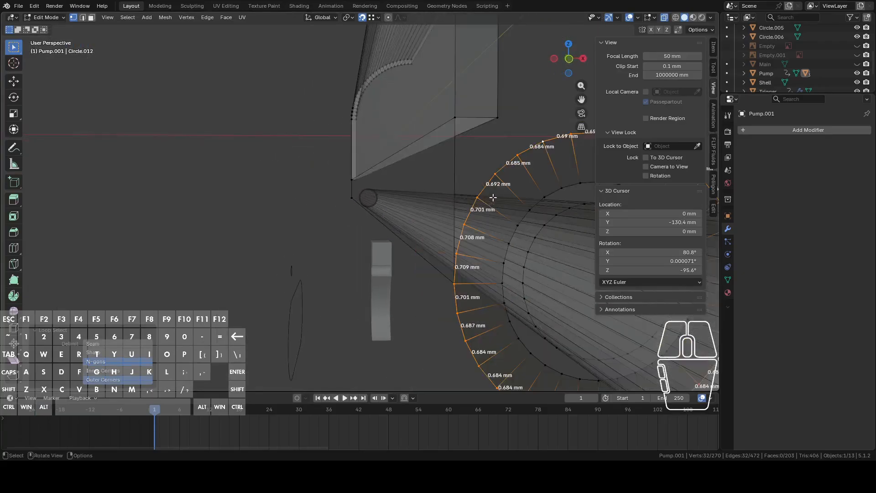
pyautogui.hotkey('ctrl', 'z')
pyautogui.keyDown('alt'); pyautogui.keyDown('shift'); pyautogui.click(552, 193); pyautogui.keyUp('shift'); pyautogui.keyUp('alt')
pyautogui.moveTo(443, 219); pyautogui.dragTo(516, 212, button='middle')
pyautogui.scroll(-5, 507, 213)
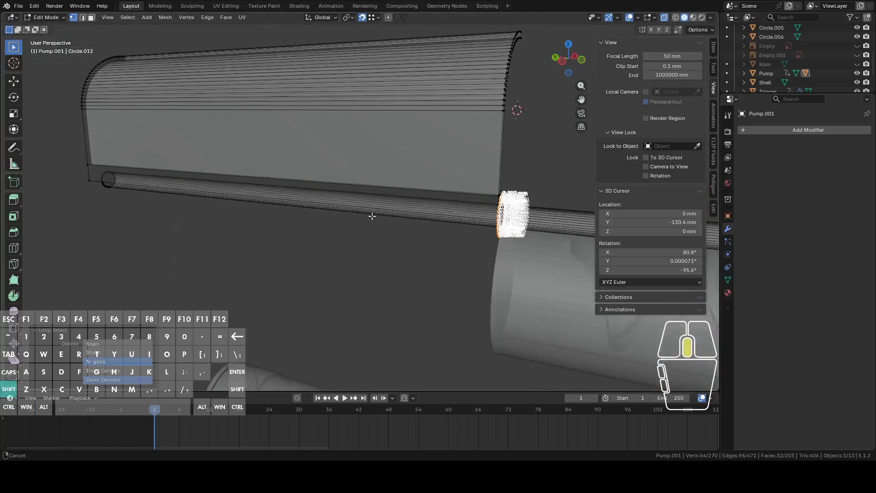
pyautogui.keyDown('shift'); pyautogui.moveTo(210, 219); pyautogui.dragTo(391, 274, button='middle'); pyautogui.keyUp('shift')
pyautogui.scroll(2, 391, 274)
pyautogui.hotkey('shift', 'd')
pyautogui.rightClick(361, 263)
pyautogui.press('g')
pyautogui.press('y')
pyautogui.click(247, 253)
pyautogui.moveTo(247, 254); pyautogui.dragTo(486, 208, button='middle')
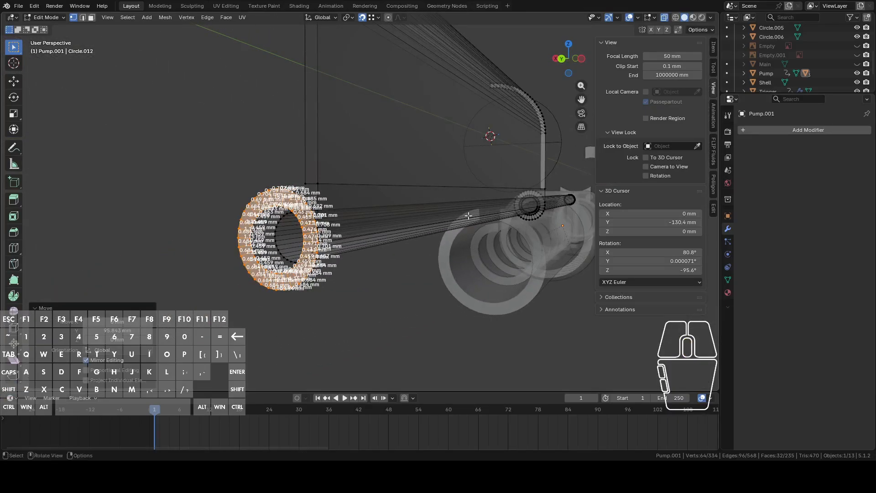
# Select the strip's extended lower edge and try to move it along Z onto the duplicated rear ring's outer vertex
pyautogui.moveTo(430, 219); pyautogui.dragTo(412, 226, button='middle')
pyautogui.click(358, 206)
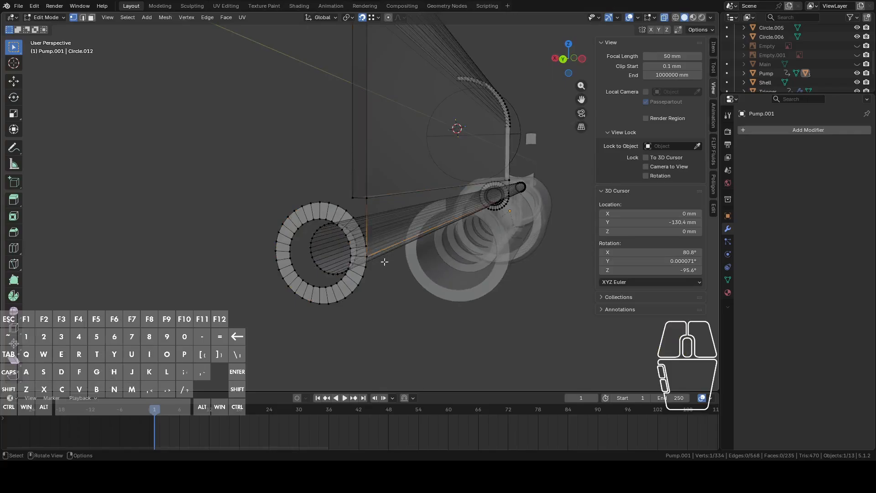
pyautogui.scroll(2, 385, 262)
pyautogui.keyDown('shift'); pyautogui.moveTo(419, 270); pyautogui.dragTo(419, 222, button='middle'); pyautogui.keyUp('shift')
pyautogui.scroll(2, 408, 218)
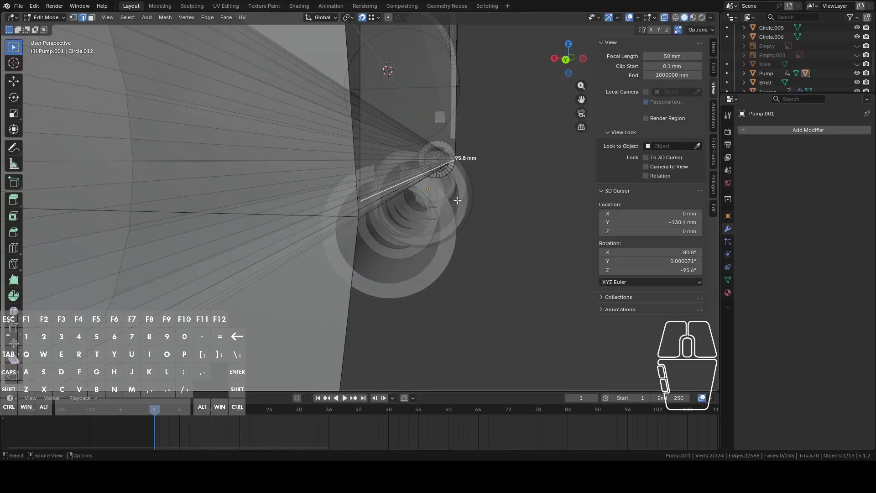
pyautogui.moveTo(411, 220); pyautogui.dragTo(398, 233, button='middle')
pyautogui.press('g')
pyautogui.press('z')
pyautogui.rightClick(367, 220)
pyautogui.press('g')
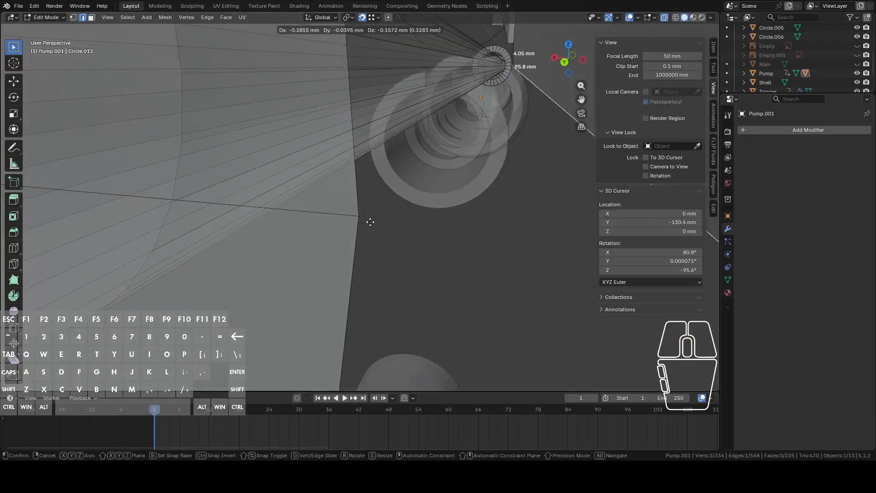
pyautogui.press('z')
pyautogui.click(360, 216)
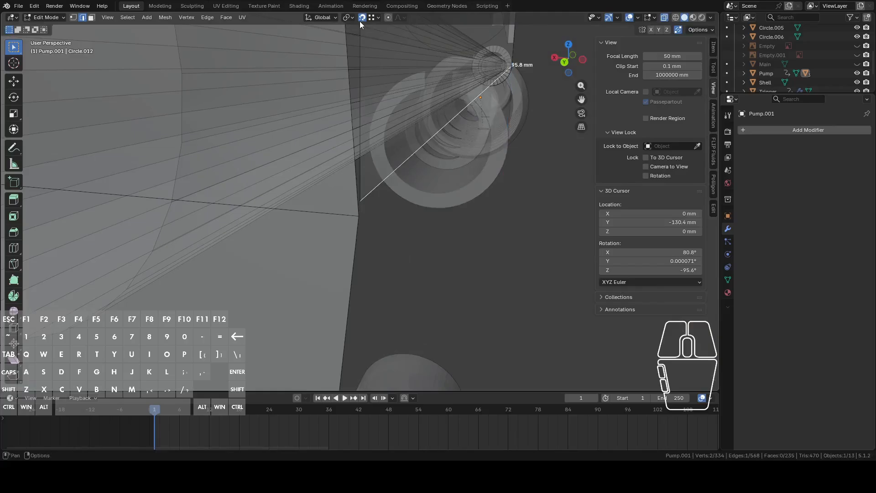
# Snap the strip's extended lower edge along Z onto the rings' outer vertices and check that the corner is merged
pyautogui.moveTo(389, 138); pyautogui.dragTo(382, 157, button='middle')
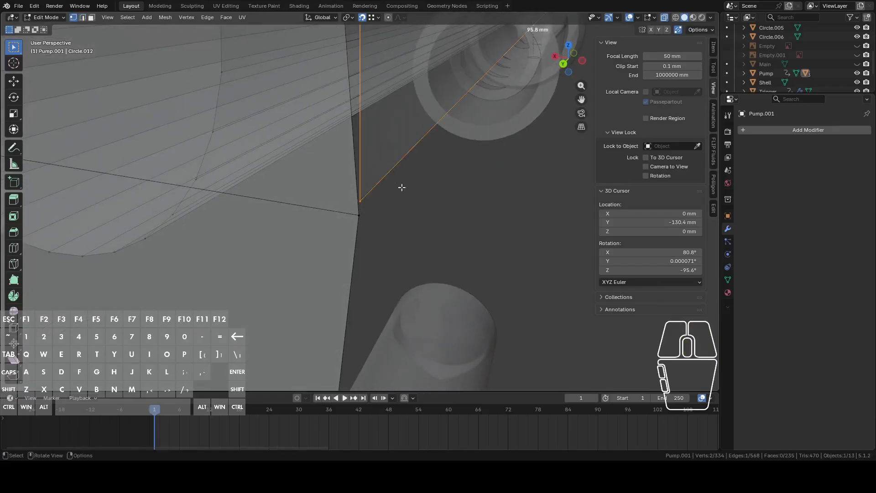
pyautogui.press('g')
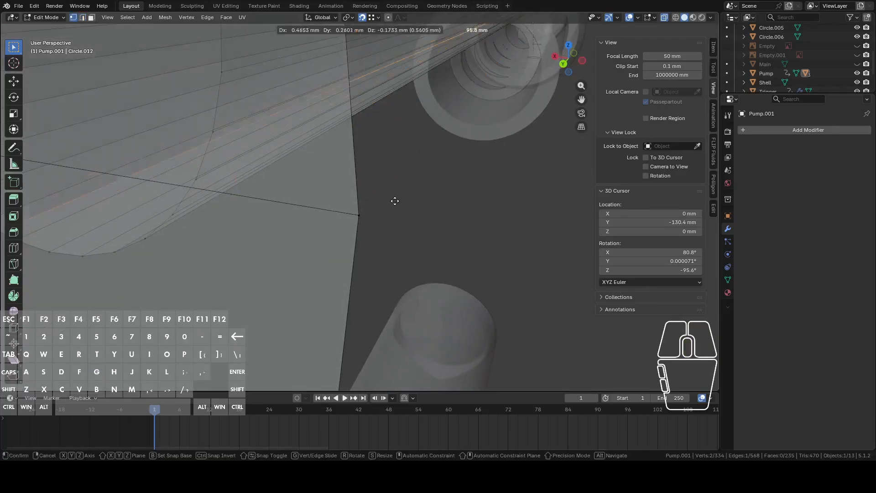
pyautogui.press('z')
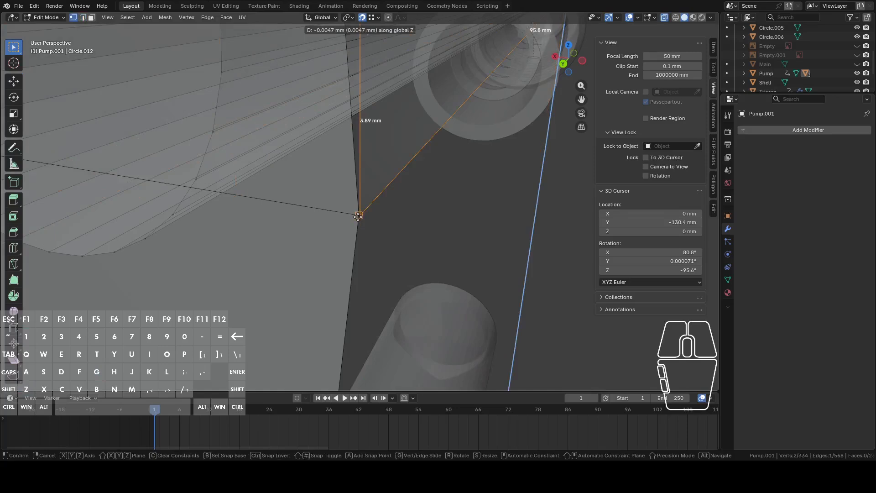
pyautogui.click(358, 217)
pyautogui.click(360, 212)
pyautogui.press('g')
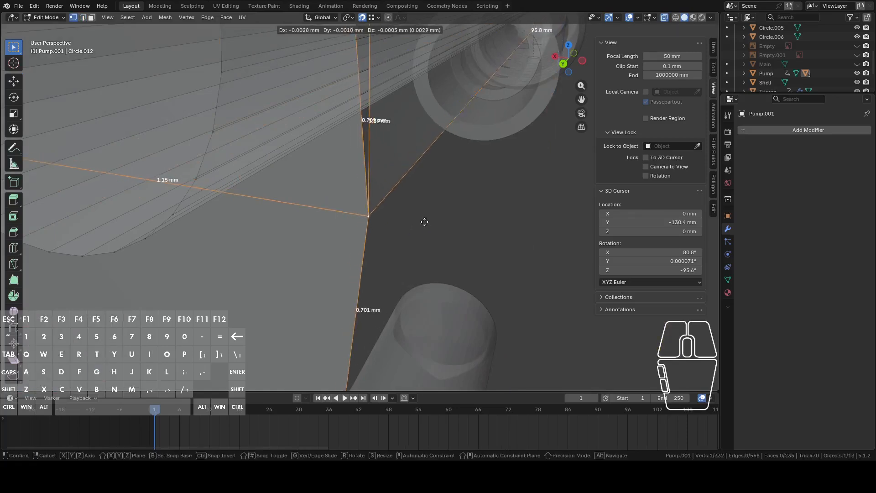
pyautogui.rightClick(411, 207)
# Turn off X-ray display and delete the narrow face along the strip's underside
pyautogui.press('KP_Decimal')
pyautogui.moveTo(411, 208); pyautogui.dragTo(416, 251, button='middle')
pyautogui.press('3')
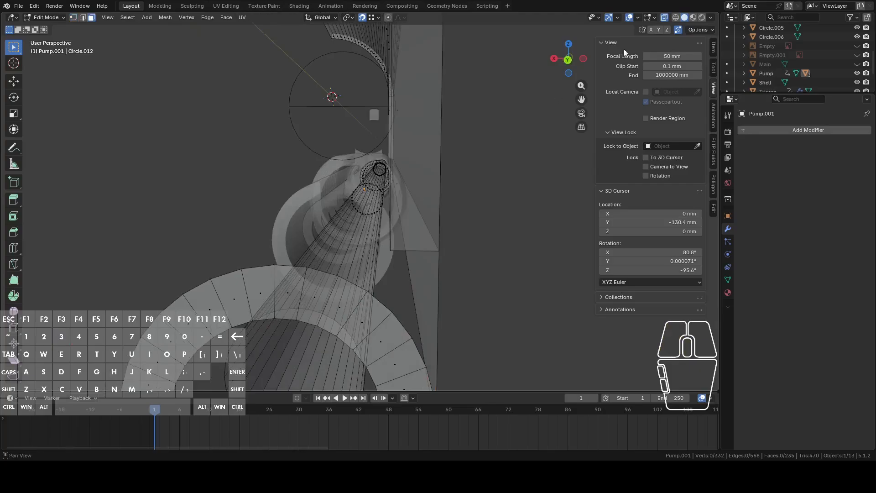
pyautogui.click(661, 18)
pyautogui.moveTo(476, 189); pyautogui.dragTo(419, 236, button='middle')
pyautogui.click(419, 236)
pyautogui.press('x')
pyautogui.click(393, 276)
# Fill a long face between the strip's inner lower edge and the matching outer vertices of the rear and front rings
pyautogui.moveTo(393, 276); pyautogui.dragTo(438, 288, button='middle')
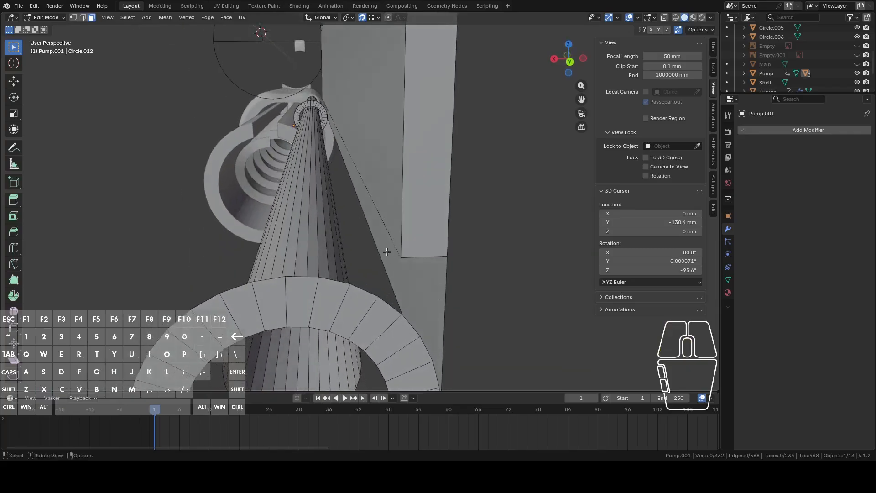
pyautogui.press('1')
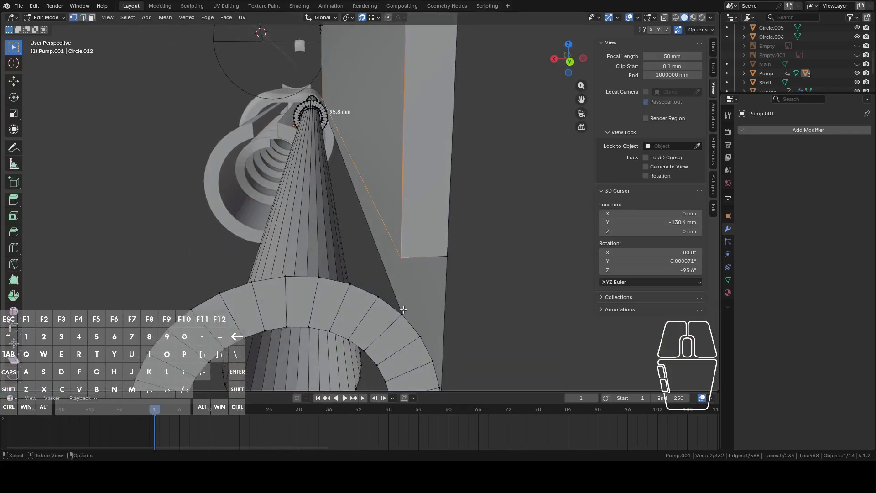
pyautogui.moveTo(401, 314); pyautogui.dragTo(410, 282, button='middle')
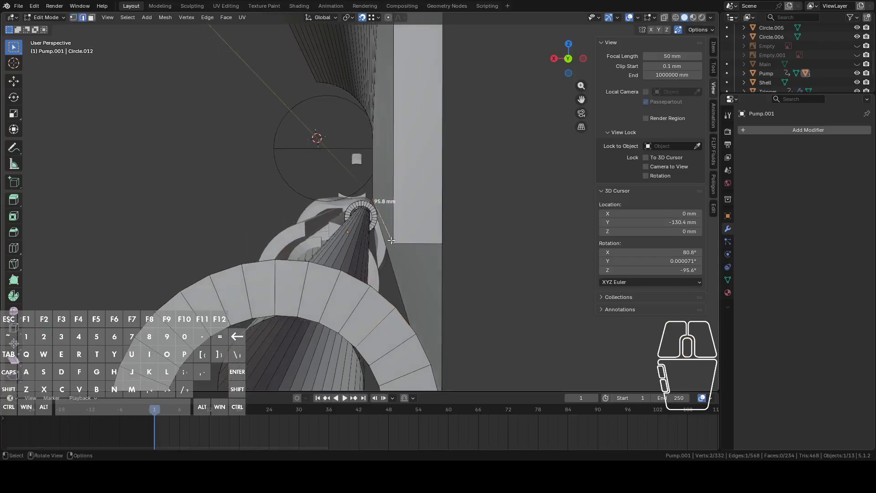
pyautogui.moveTo(391, 245); pyautogui.dragTo(413, 237, button='middle')
pyautogui.keyDown('shift'); pyautogui.click(397, 285); pyautogui.keyUp('shift')
pyautogui.moveTo(397, 287); pyautogui.dragTo(381, 241, button='middle')
pyautogui.keyDown('shift'); pyautogui.click(384, 184); pyautogui.keyUp('shift')
pyautogui.press('f')
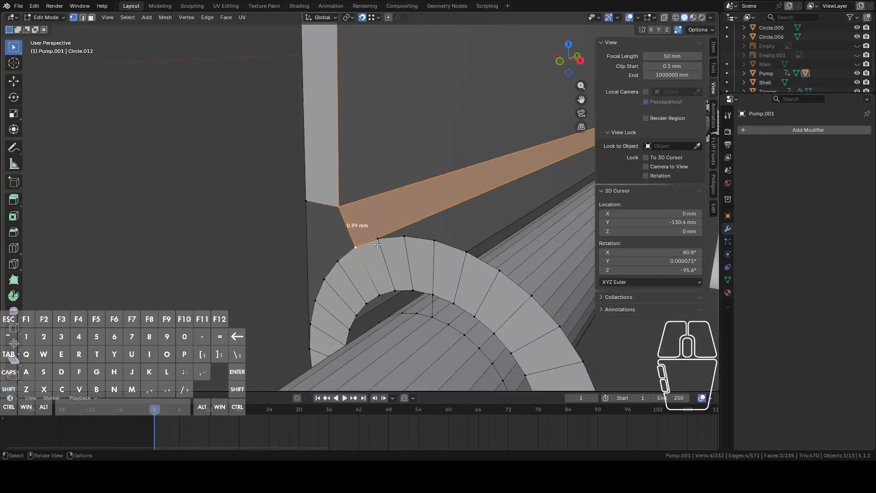
# Try to fill the front end gap between the strip's two lower corners and the front ring's nearby outer vertices
pyautogui.keyDown('alt'); pyautogui.click(342, 251); pyautogui.keyUp('alt')
pyautogui.click(305, 200)
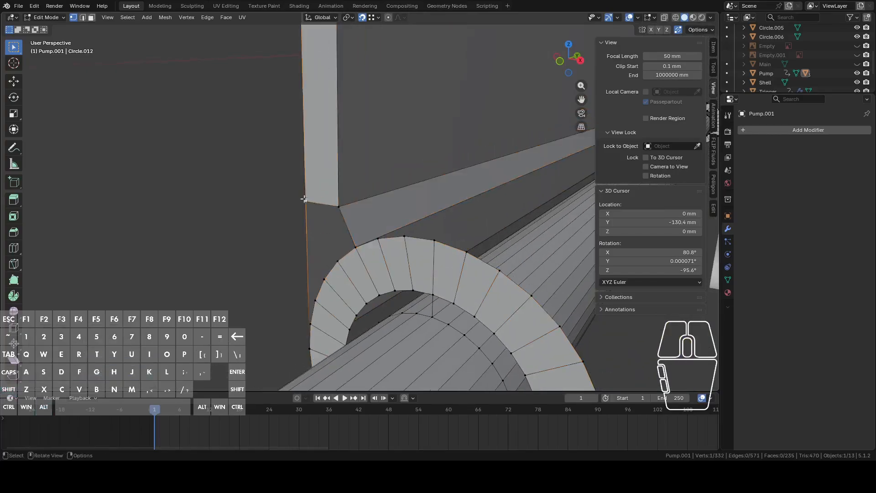
pyautogui.keyDown('shift'); pyautogui.click(334, 207); pyautogui.keyUp('shift')
pyautogui.press('c')
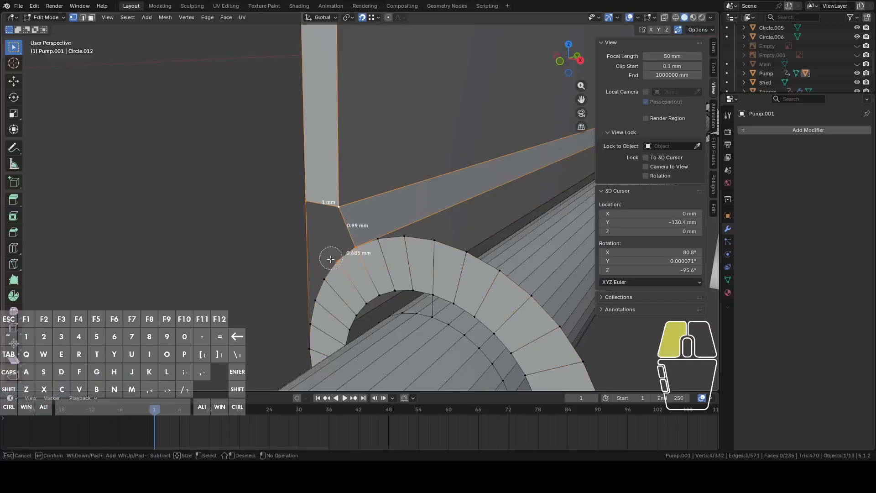
pyautogui.moveTo(310, 316); pyautogui.dragTo(309, 310)
pyautogui.rightClick(309, 311)
pyautogui.press('f')
# Fill the rear end gap between the strip's lower corners and the rear ring's outer vertices with a face
pyautogui.moveTo(309, 311); pyautogui.dragTo(326, 232, button='middle')
pyautogui.scroll(-8, 313, 231)
pyautogui.scroll(4, 347, 242)
pyautogui.keyDown('shift'); pyautogui.moveTo(406, 287); pyautogui.dragTo(376, 244, button='middle'); pyautogui.keyUp('shift')
pyautogui.scroll(8, 376, 244)
pyautogui.scroll(-6, 376, 243)
pyautogui.click(357, 200)
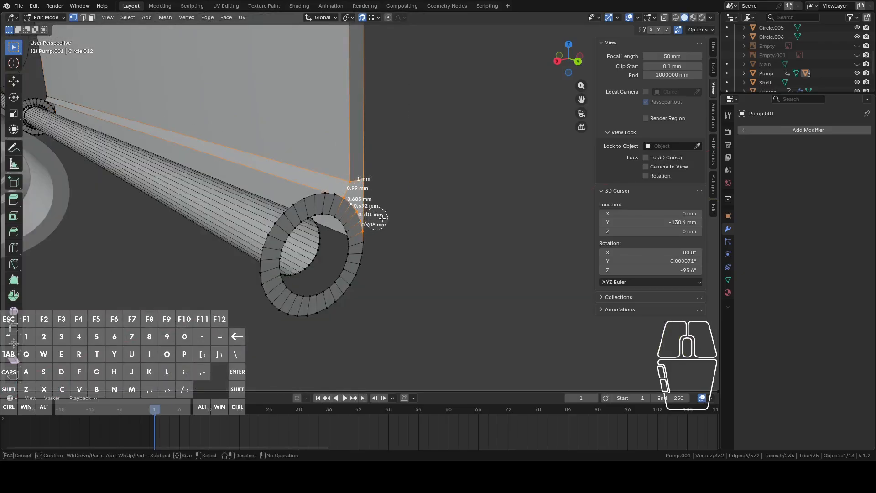
pyautogui.moveTo(401, 219); pyautogui.dragTo(394, 221, button='middle')
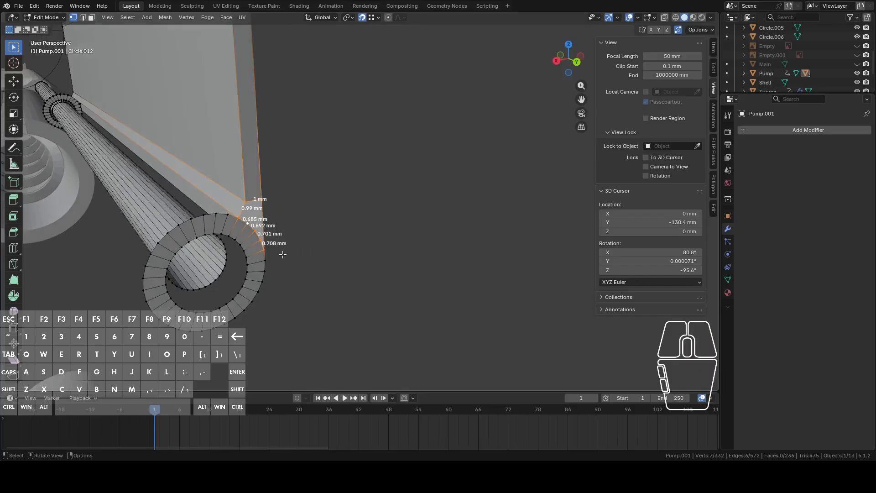
pyautogui.keyDown('shift'); pyautogui.click(265, 260); pyautogui.keyUp('shift')
pyautogui.press('f')
pyautogui.moveTo(236, 199); pyautogui.dragTo(418, 207, button='middle')
# Delete the stray vertical edge of the front end cap together with its incorrect face
pyautogui.scroll(4, 381, 196)
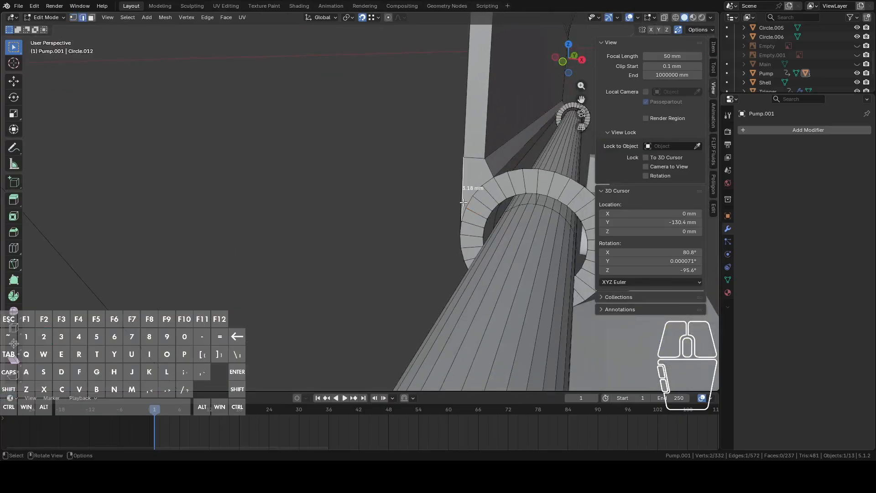
pyautogui.press('KP_Decimal')
pyautogui.moveTo(436, 215); pyautogui.dragTo(462, 209, button='middle')
pyautogui.press('2')
pyautogui.press('x')
pyautogui.click(376, 175)
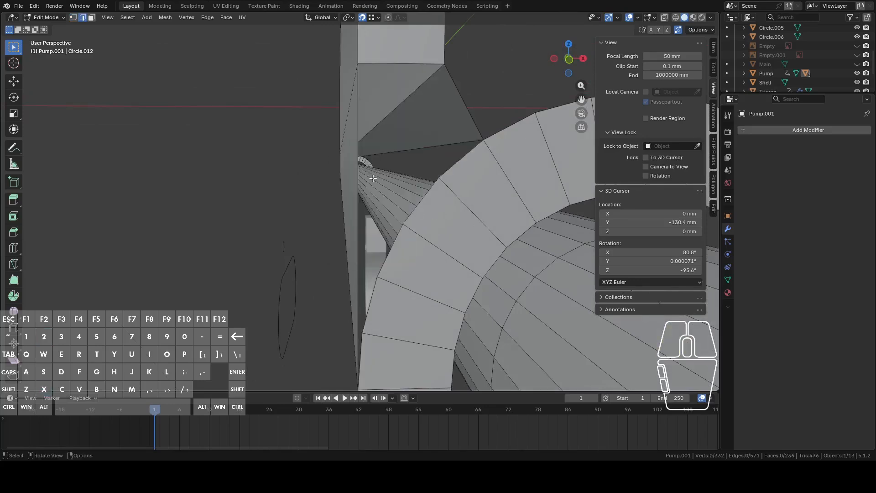
# Fill the front end gap again, using the strip's lower corners and all front ring vertices down to the shared one
pyautogui.keyDown('alt'); pyautogui.click(389, 221); pyautogui.keyUp('alt')
pyautogui.moveTo(389, 222); pyautogui.dragTo(329, 152, button='middle')
pyautogui.click(328, 153)
pyautogui.moveTo(281, 85); pyautogui.dragTo(431, 217)
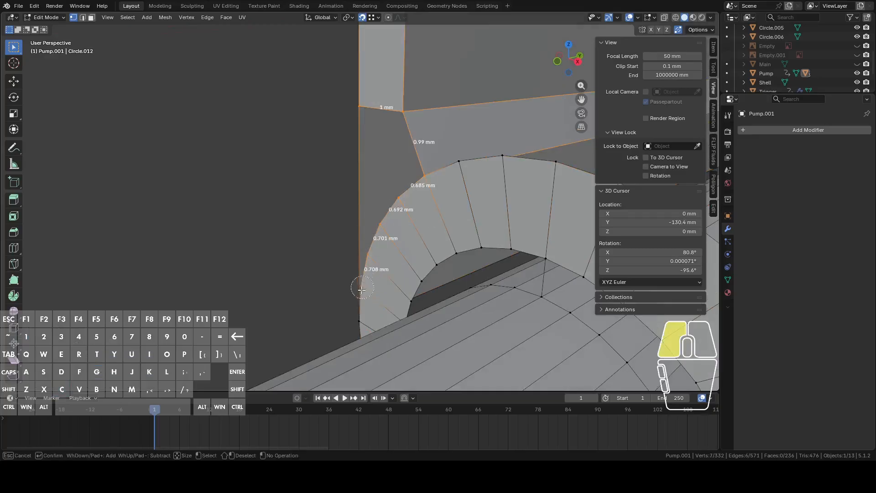
pyautogui.press('Escape')
pyautogui.moveTo(356, 313); pyautogui.dragTo(395, 240, button='middle')
pyautogui.press('f')
pyautogui.scroll(-8, 435, 242)
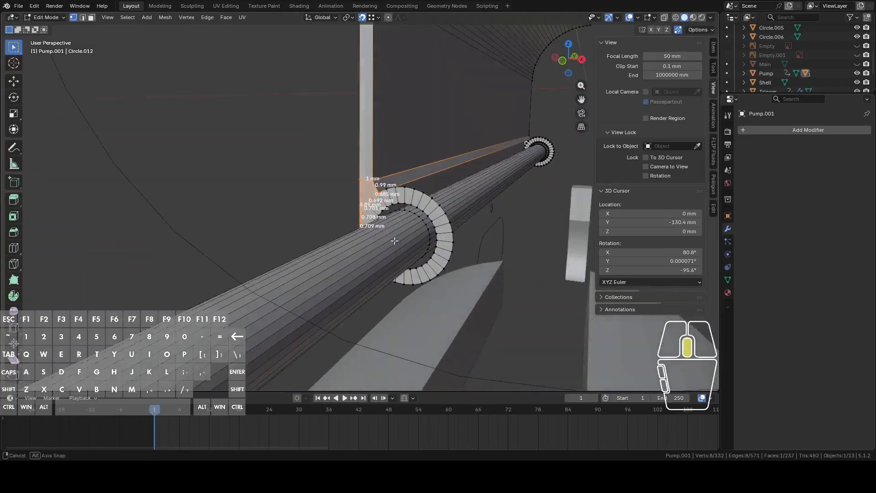
# Try to select the front ring's outer and inner edge loops together
pyautogui.keyDown('alt'); pyautogui.click(428, 197); pyautogui.keyUp('alt')
pyautogui.press('KP_Decimal')
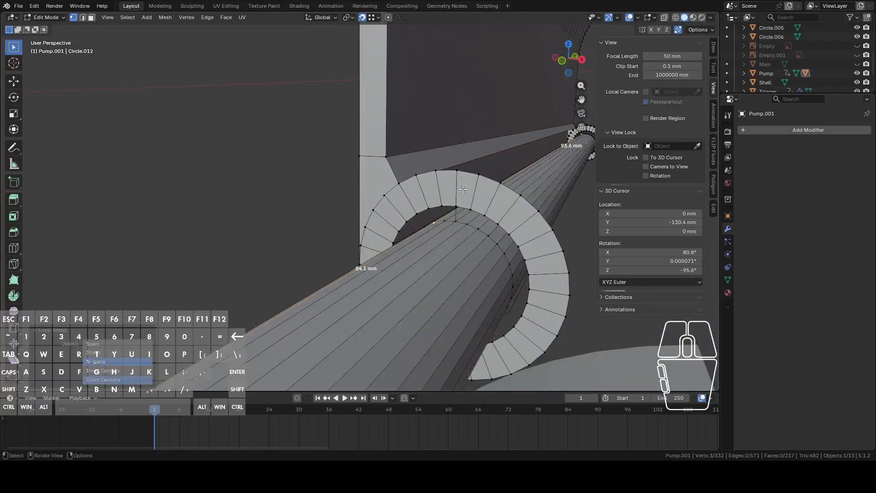
pyautogui.keyDown('alt'); pyautogui.click(489, 178); pyautogui.keyUp('alt')
pyautogui.moveTo(497, 192); pyautogui.dragTo(477, 206, button='middle')
pyautogui.keyDown('alt'); pyautogui.keyDown('shift'); pyautogui.click(505, 217); pyautogui.keyUp('shift'); pyautogui.keyUp('alt')
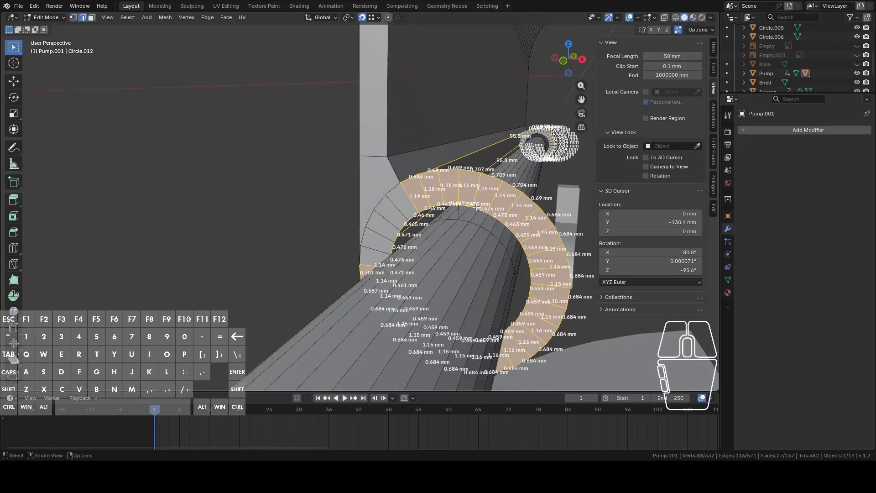
pyautogui.keyDown('alt'); pyautogui.click(513, 185); pyautogui.keyUp('alt')
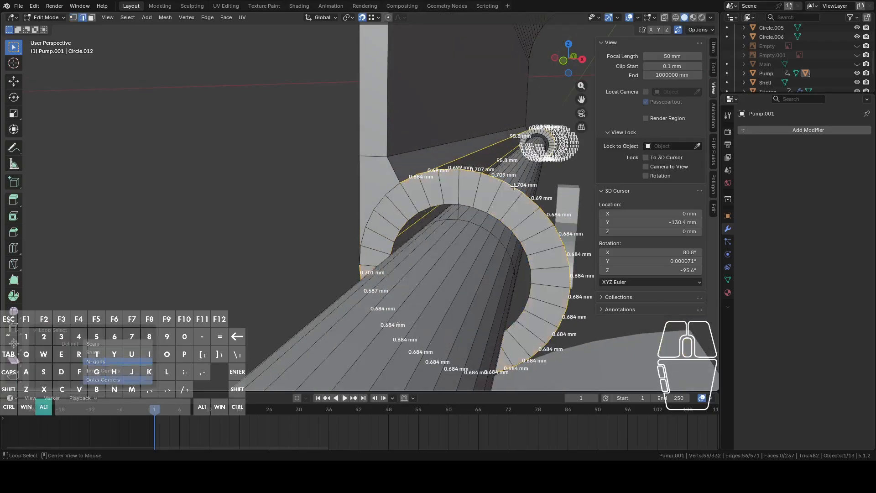
pyautogui.keyDown('alt'); pyautogui.keyDown('shift'); pyautogui.click(509, 224); pyautogui.keyUp('shift'); pyautogui.keyUp('alt')
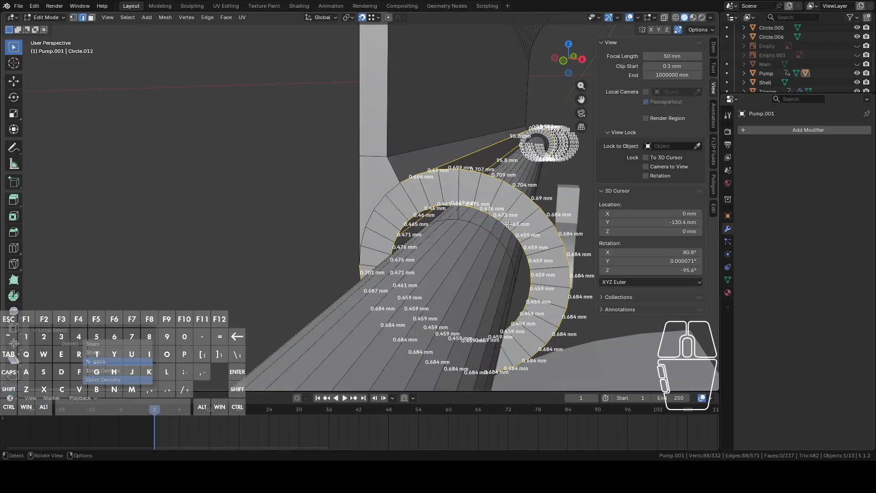
# Bridge the inner edge loops of the sleeve's front and rear rings with Bridge Edge Loops
pyautogui.scroll(-4, 483, 216)
pyautogui.moveTo(468, 210); pyautogui.dragTo(46, 150, button='middle')
pyautogui.keyDown('alt'); pyautogui.click(420, 212); pyautogui.keyUp('alt')
pyautogui.scroll(-5, 396, 216)
pyautogui.scroll(-5, 466, 241)
pyautogui.keyDown('shift'); pyautogui.moveTo(466, 244); pyautogui.dragTo(289, 215, button='middle'); pyautogui.keyUp('shift')
pyautogui.scroll(4, 290, 215)
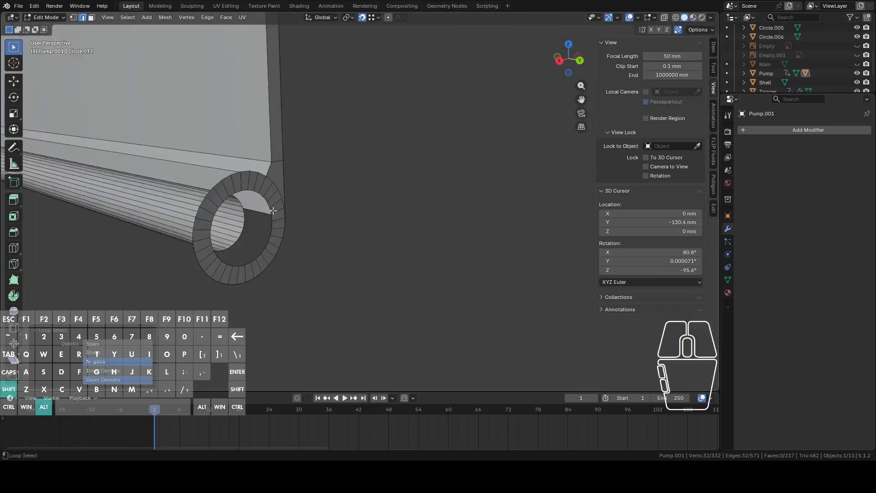
pyautogui.keyDown('alt'); pyautogui.keyDown('shift'); pyautogui.click(273, 211); pyautogui.keyUp('shift'); pyautogui.keyUp('alt')
pyautogui.keyDown('shift'); pyautogui.moveTo(203, 218); pyautogui.dragTo(335, 229, button='middle'); pyautogui.keyUp('shift')
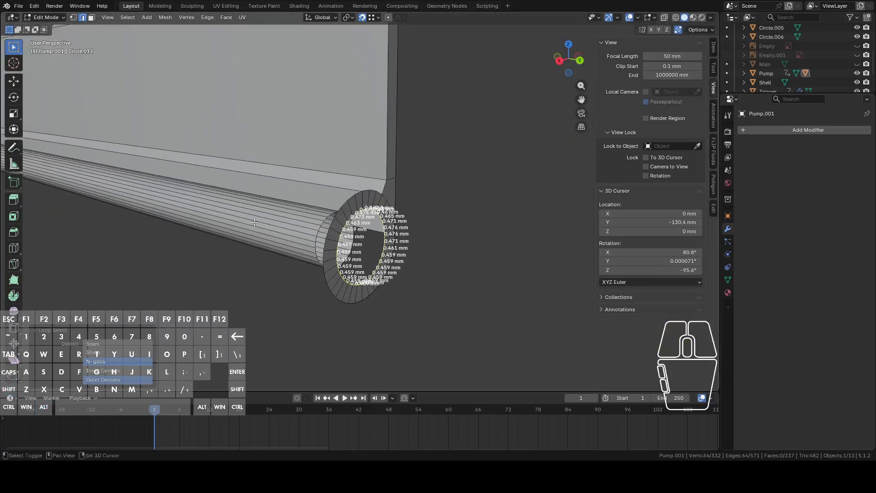
pyautogui.rightClick(363, 212)
pyautogui.click(356, 212)
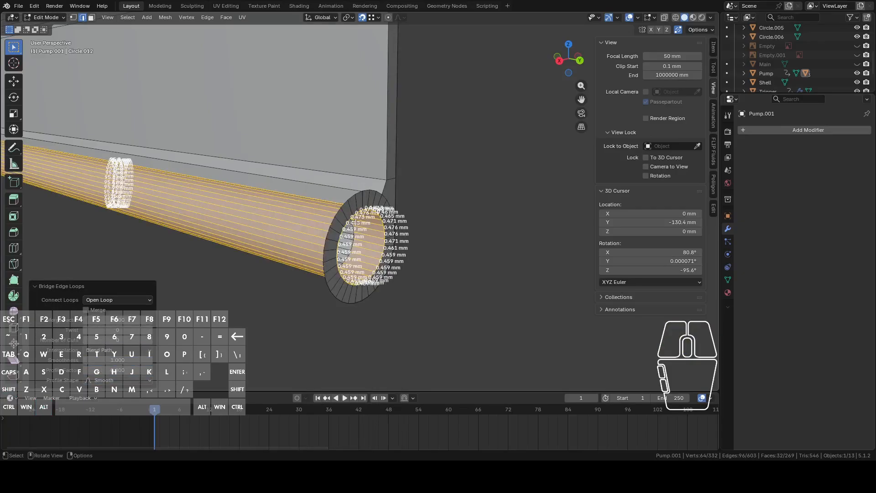
# Bridge the outer edge loops of the sleeve's front and rear rings below the strip, and return to Object Mode
pyautogui.scroll(-3, 351, 226)
pyautogui.scroll(5, 360, 251)
pyautogui.keyDown('alt'); pyautogui.click(359, 271); pyautogui.keyUp('alt')
pyautogui.moveTo(352, 284); pyautogui.dragTo(397, 275, button='middle')
pyautogui.keyDown('shift'); pyautogui.click(388, 122); pyautogui.keyUp('shift')
pyautogui.scroll(-4, 366, 156)
pyautogui.moveTo(366, 157); pyautogui.dragTo(461, 178, button='middle')
pyautogui.keyDown('shift'); pyautogui.click(256, 164); pyautogui.keyUp('shift')
pyautogui.scroll(4, 430, 202)
pyautogui.keyDown('shift'); pyautogui.moveTo(418, 198); pyautogui.dragTo(437, 196, button='middle'); pyautogui.keyUp('shift')
pyautogui.scroll(3, 431, 189)
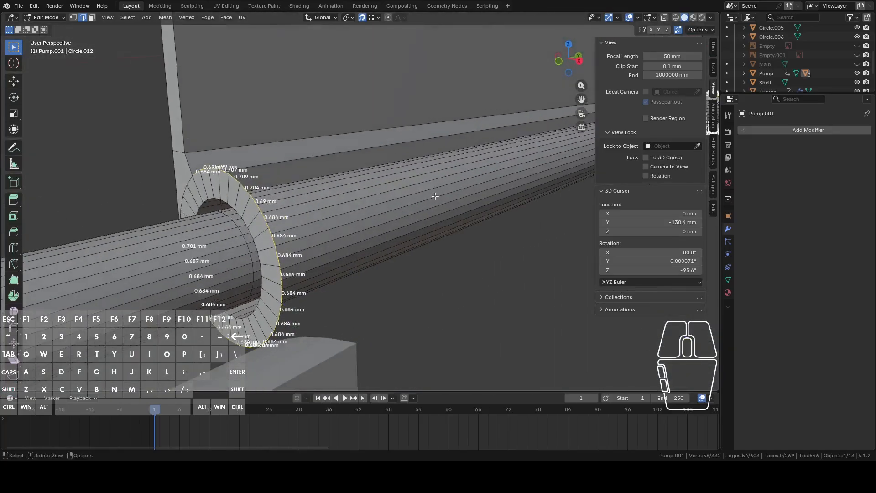
pyautogui.rightClick(436, 199)
pyautogui.click(424, 200)
pyautogui.moveTo(424, 201)
pyautogui.mouseDown(button='middle')
pyautogui.moveTo(410, 197)
pyautogui.moveTo(425, 201)
pyautogui.mouseUp(button='middle')
pyautogui.press('Tab')
# Show the Main body and the Empty.001 reference image in a left side view with X-ray turned on
pyautogui.moveTo(369, 201); pyautogui.dragTo(384, 220, button='middle')
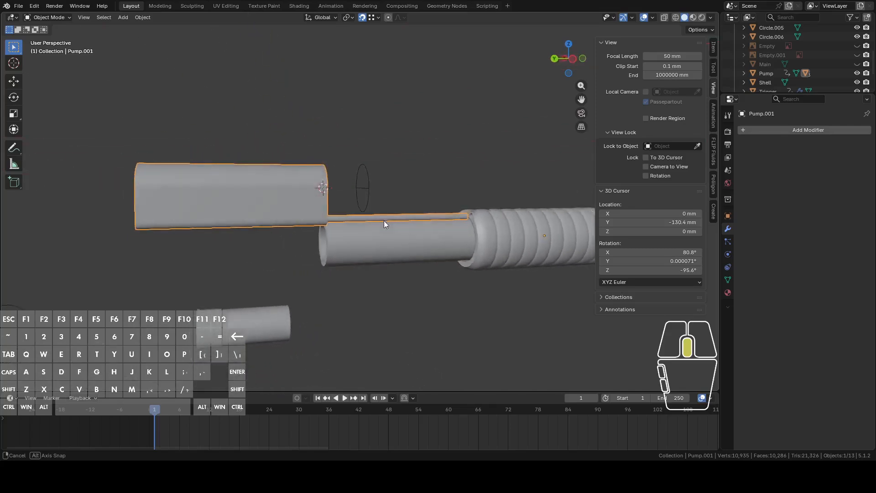
pyautogui.click(566, 62)
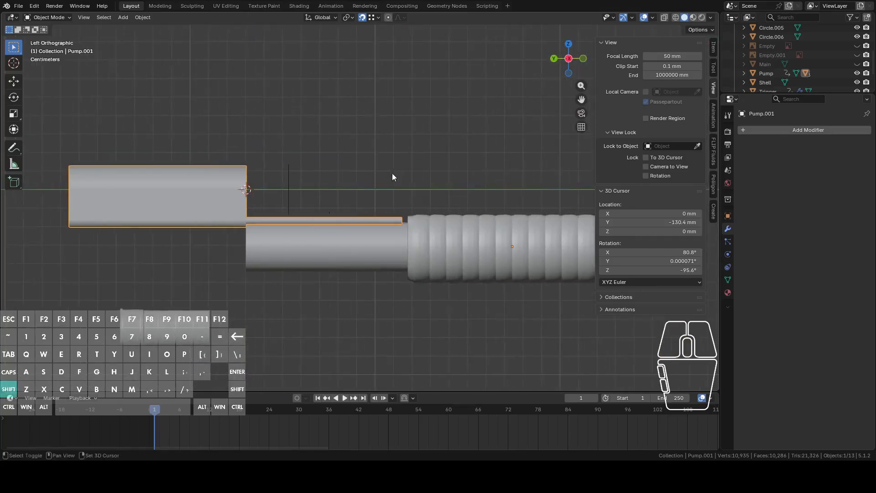
pyautogui.moveTo(154, 413)
pyautogui.mouseDown()
pyautogui.moveTo(258, 411)
pyautogui.moveTo(155, 413)
pyautogui.mouseUp()
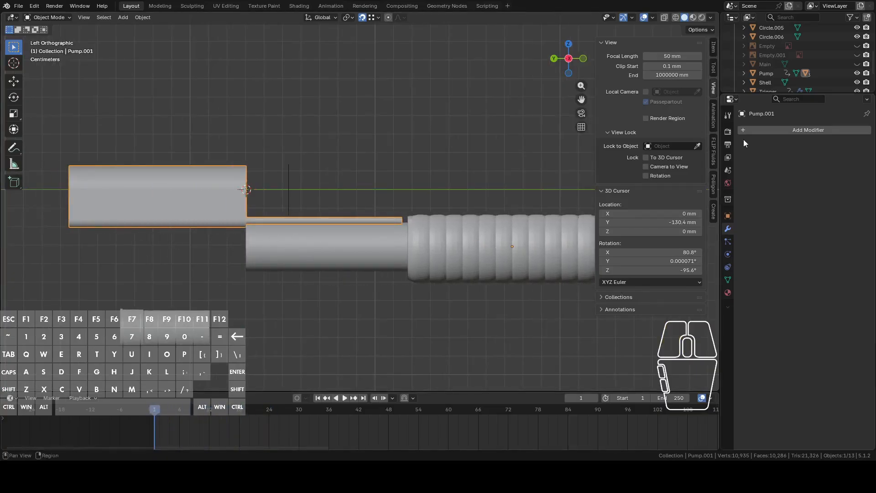
pyautogui.click(857, 64)
pyautogui.keyDown('shift'); pyautogui.moveTo(353, 154); pyautogui.dragTo(457, 159, button='middle'); pyautogui.keyUp('shift')
pyautogui.click(665, 17)
pyautogui.click(857, 55)
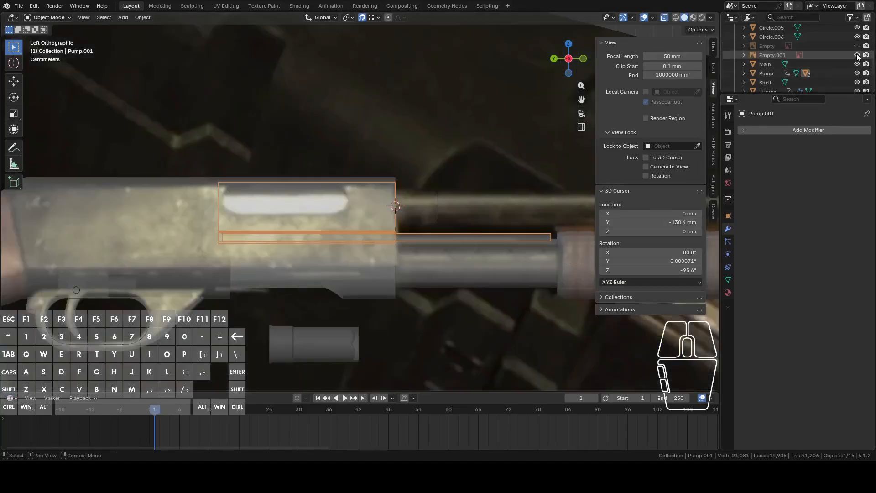
# Set the timeline to frame 24 and open the sliding strip Pump.001 for vertex editing
pyautogui.moveTo(154, 413)
pyautogui.mouseDown()
pyautogui.moveTo(276, 416)
pyautogui.moveTo(170, 420)
pyautogui.mouseUp()
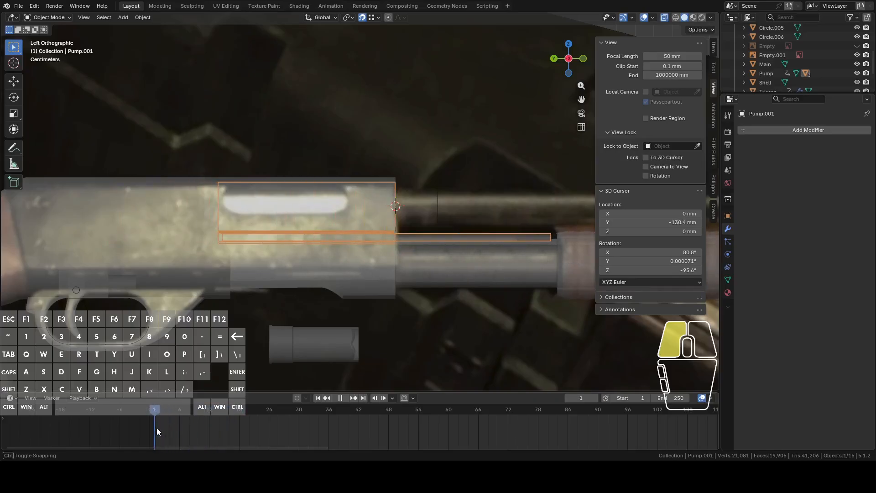
pyautogui.moveTo(163, 431)
pyautogui.mouseDown()
pyautogui.moveTo(275, 443)
pyautogui.moveTo(150, 441)
pyautogui.mouseUp()
pyautogui.click(371, 199)
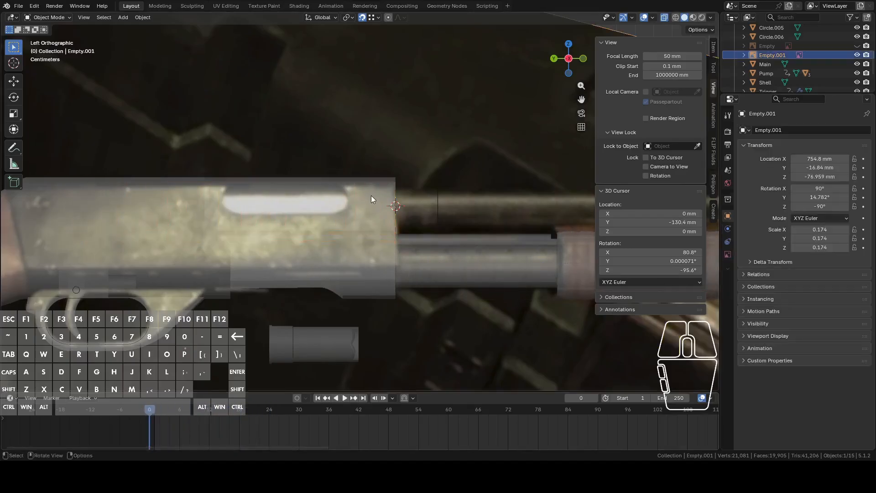
pyautogui.click(398, 244)
pyautogui.scroll(3, 398, 238)
pyautogui.press('Tab')
pyautogui.press('1')
pyautogui.moveTo(201, 410); pyautogui.dragTo(267, 411)
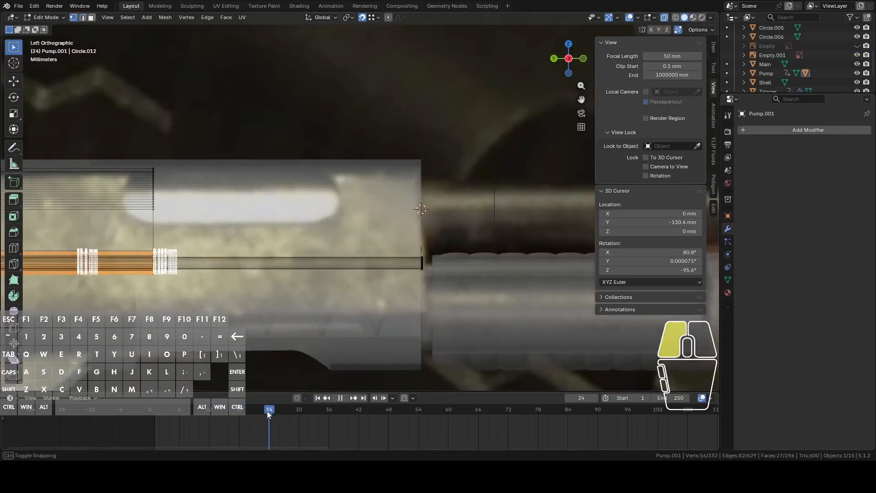
# Move the vertices at the front end of the strip's wide curved part about 11.7 mm rearward along Y
pyautogui.keyDown('shift'); pyautogui.moveTo(200, 214); pyautogui.dragTo(312, 237, button='middle'); pyautogui.keyUp('shift')
pyautogui.moveTo(240, 141); pyautogui.dragTo(323, 327)
pyautogui.keyDown('shift'); pyautogui.moveTo(331, 321); pyautogui.dragTo(379, 289, button='middle'); pyautogui.keyUp('shift')
pyautogui.scroll(2, 373, 210)
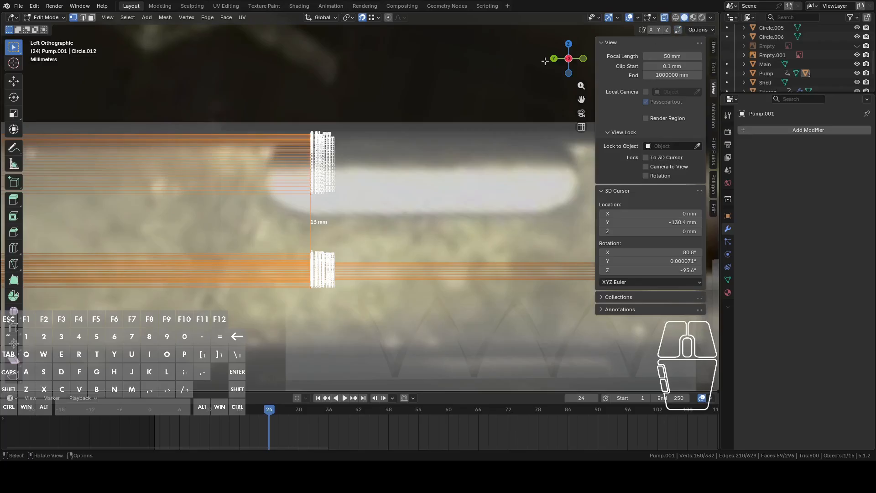
pyautogui.press('g')
pyautogui.press('y')
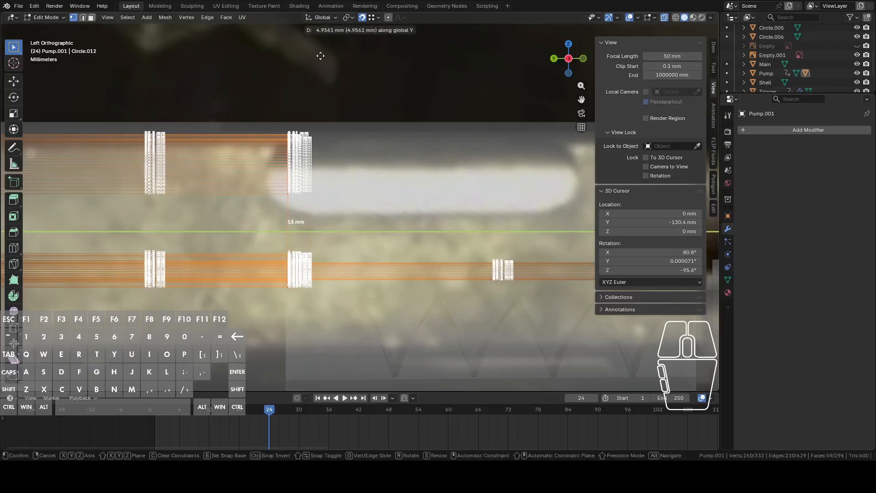
pyautogui.click(289, 55)
pyautogui.scroll(-5, 289, 89)
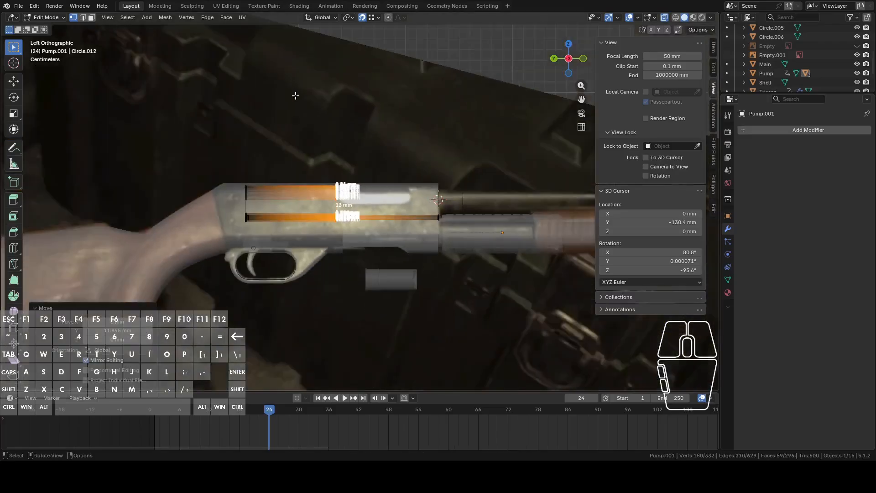
pyautogui.press('Tab')
# Play back the pump animation to check the shortened strip against the ejection port, and select the Main body
pyautogui.press('space')
pyautogui.moveTo(229, 410); pyautogui.dragTo(267, 420)
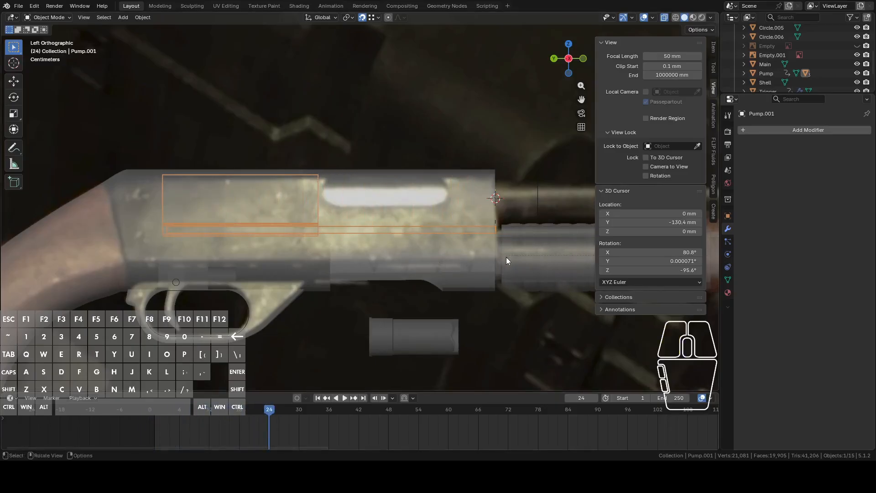
pyautogui.click(361, 262)
pyautogui.click(361, 261)
pyautogui.click(361, 261)
pyautogui.click(361, 261)
pyautogui.click(361, 264)
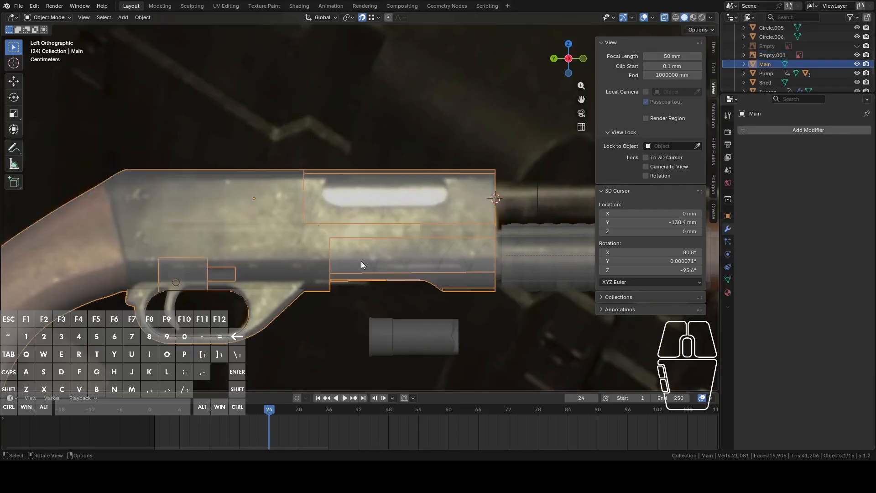
# Unhide the remaining hidden objects, including the Empty image, and select BreachLoadRamp inside the receiver
pyautogui.scroll(-2, 795, 80)
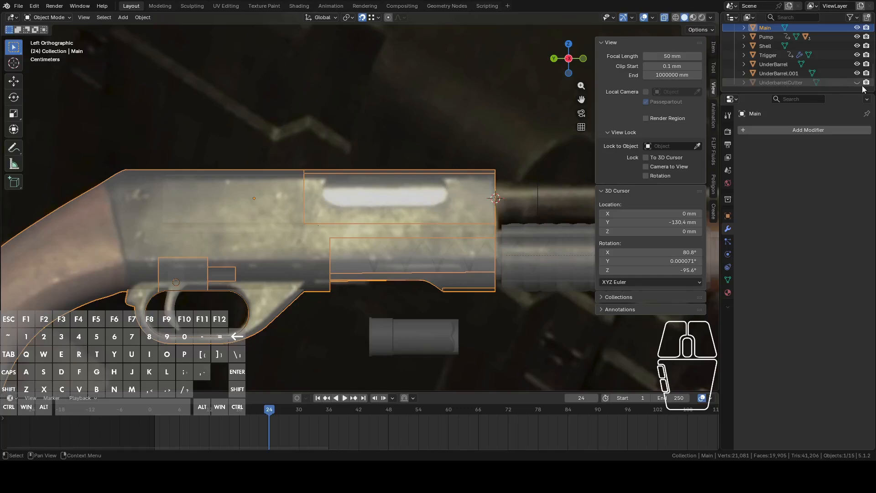
pyautogui.scroll(5, 840, 75)
pyautogui.click(858, 46)
pyautogui.moveTo(857, 55); pyautogui.dragTo(857, 90)
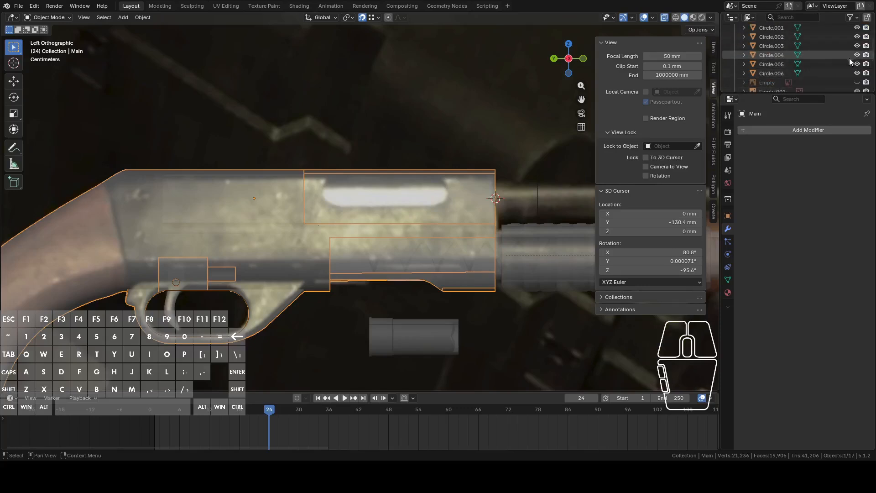
pyautogui.click(425, 271)
pyautogui.click(425, 271)
pyautogui.click(426, 271)
pyautogui.click(425, 271)
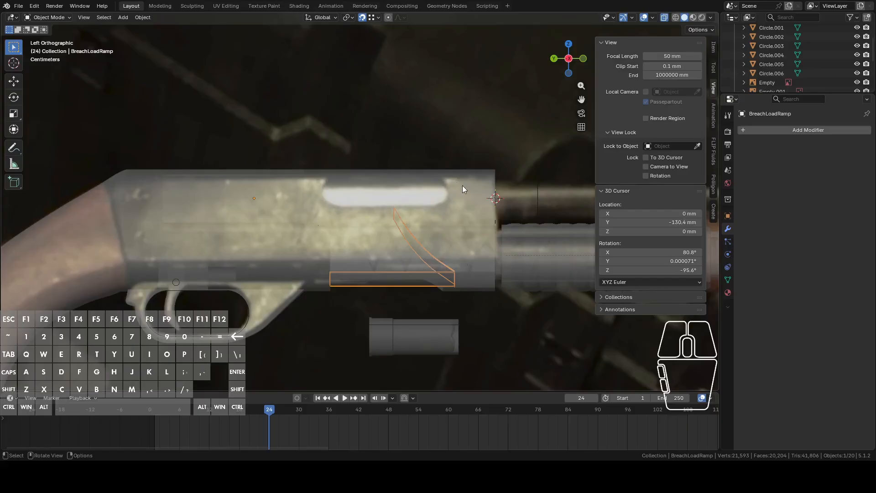
# Examine how the load ramp, the Main body and the Circle.008 spring line up with the reference image in side view
pyautogui.scroll(3, 327, 190)
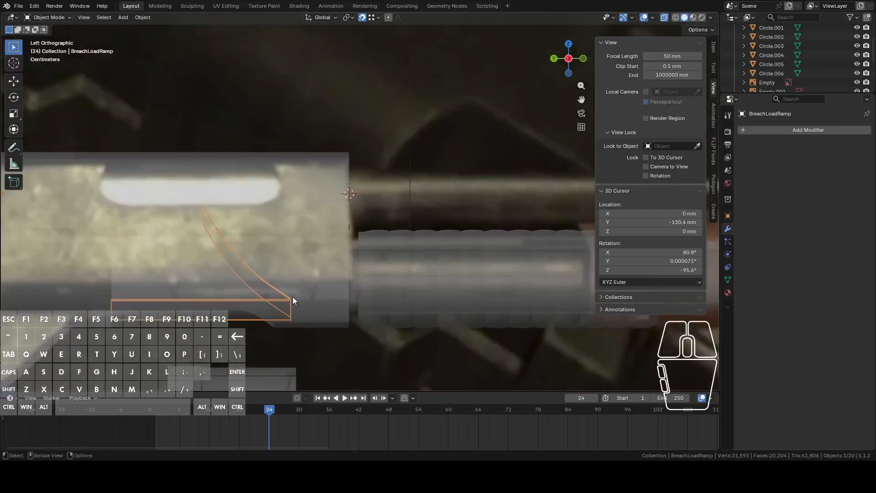
pyautogui.keyDown('shift'); pyautogui.moveTo(265, 263); pyautogui.dragTo(355, 265, button='middle'); pyautogui.keyUp('shift')
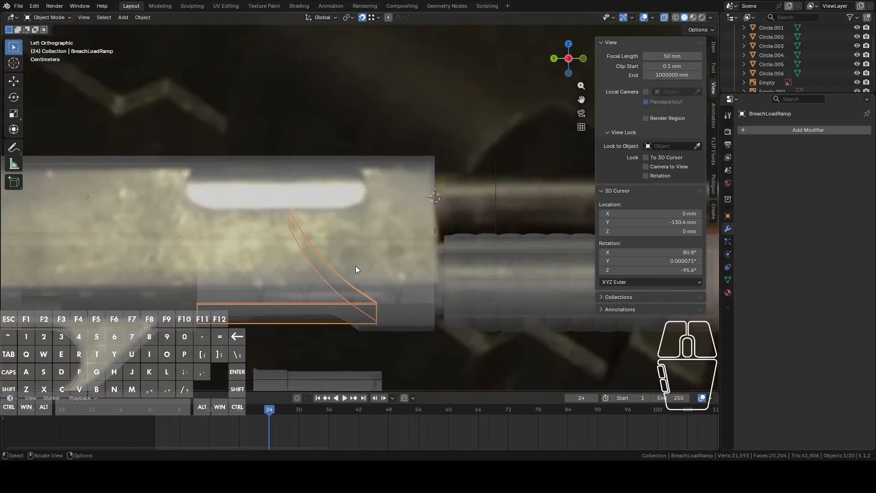
pyautogui.scroll(-2, 360, 268)
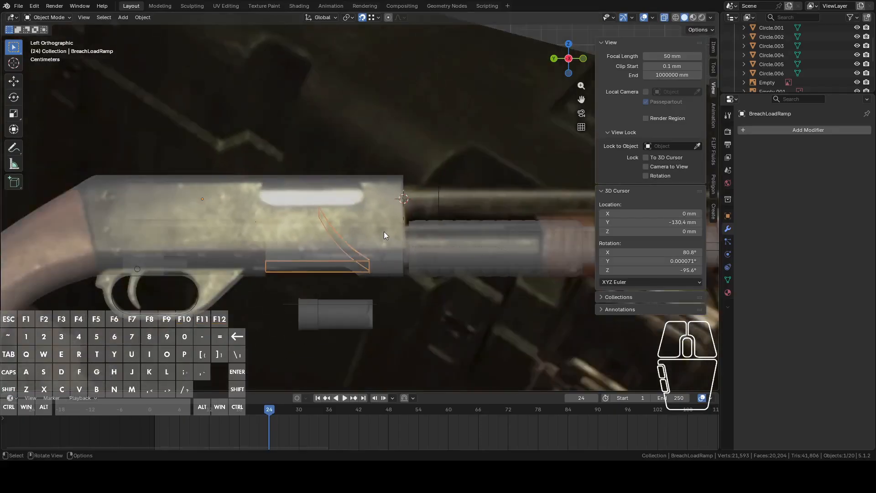
pyautogui.scroll(-3, 385, 230)
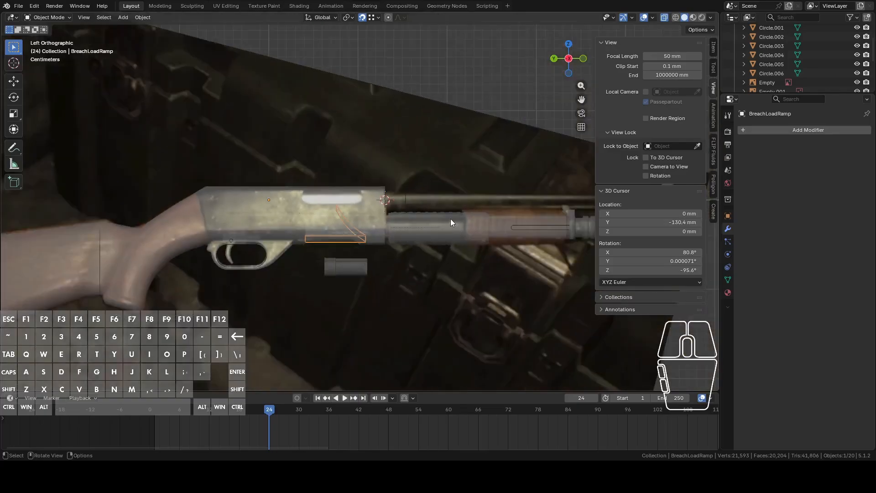
pyautogui.scroll(3, 453, 220)
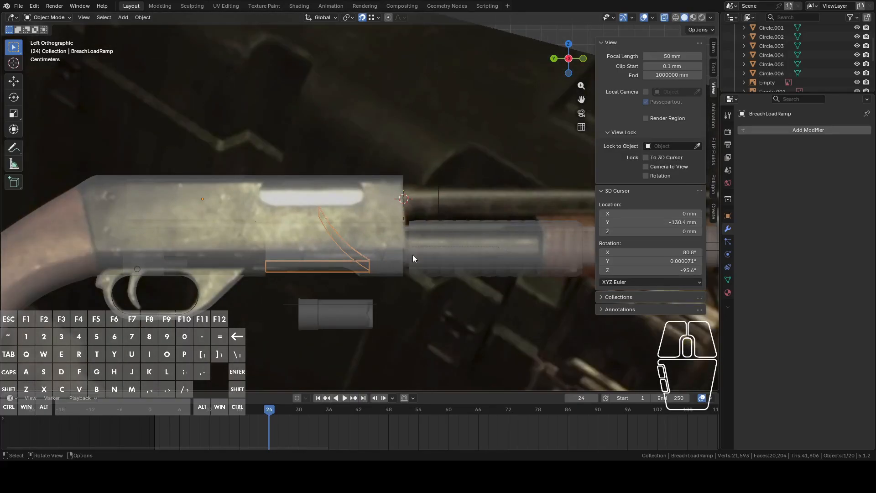
pyautogui.keyDown('shift'); pyautogui.moveTo(431, 231); pyautogui.dragTo(376, 248, button='middle'); pyautogui.keyUp('shift')
pyautogui.click(331, 225)
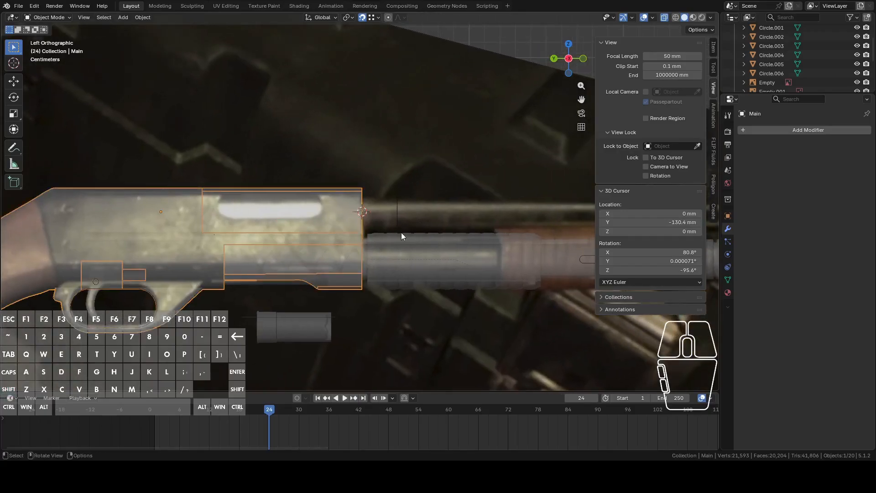
pyautogui.moveTo(402, 232)
pyautogui.mouseDown(button='middle')
pyautogui.moveTo(322, 243)
pyautogui.moveTo(402, 239)
pyautogui.mouseUp(button='middle')
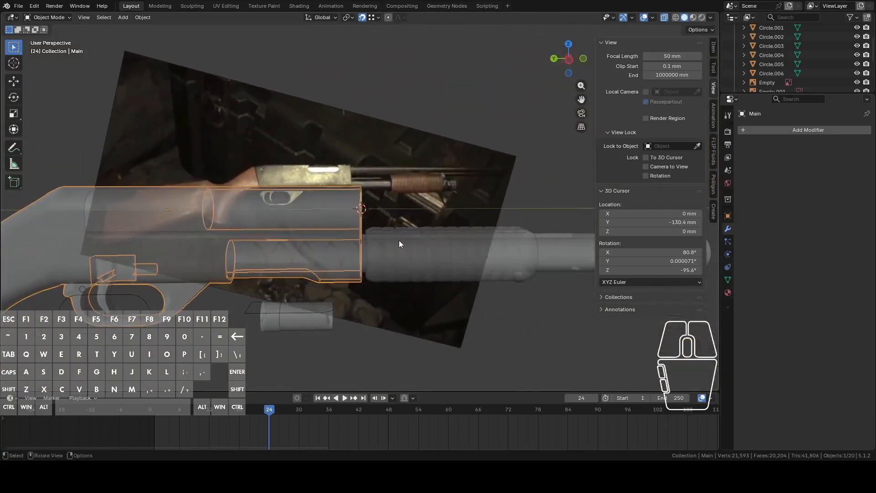
pyautogui.click(327, 247)
pyautogui.moveTo(327, 247); pyautogui.dragTo(506, 153, button='middle')
pyautogui.click(574, 59)
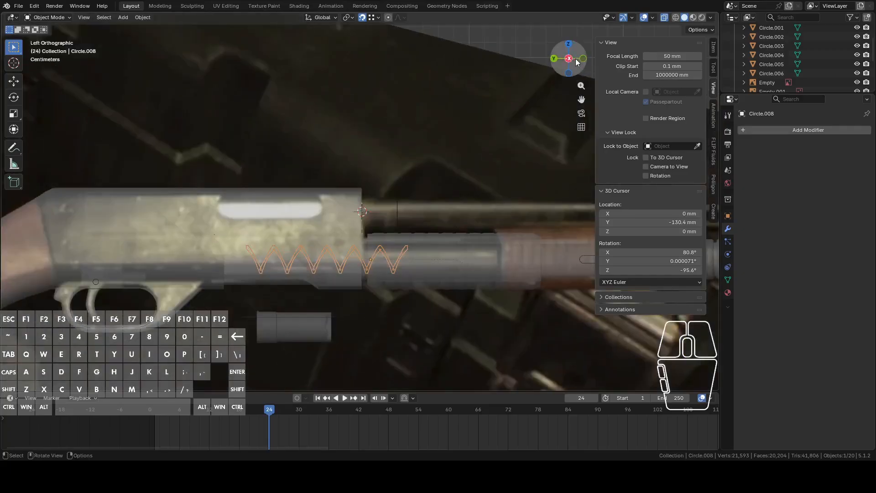
pyautogui.scroll(2, 400, 249)
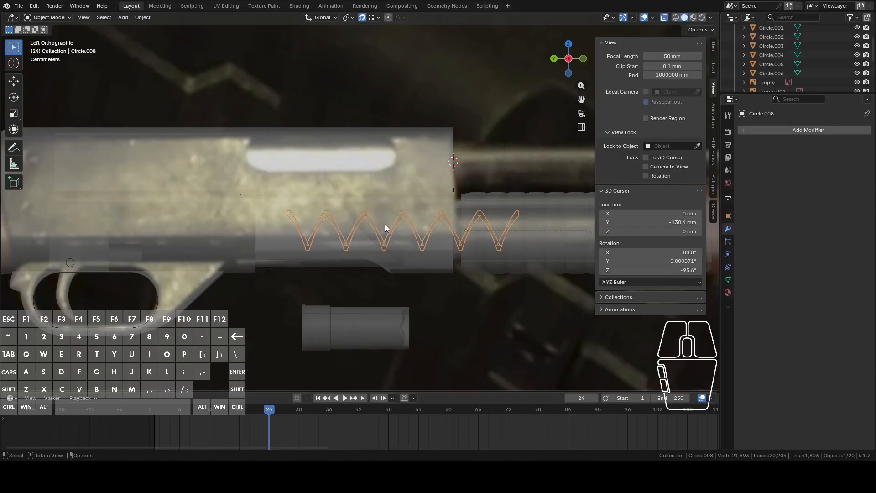
pyautogui.scroll(-3, 391, 220)
# Set the timeline to frame 2, turn off X-ray and inspect the receiver's interior from the front
pyautogui.moveTo(273, 409); pyautogui.dragTo(160, 416)
pyautogui.moveTo(428, 253); pyautogui.dragTo(410, 254, button='middle')
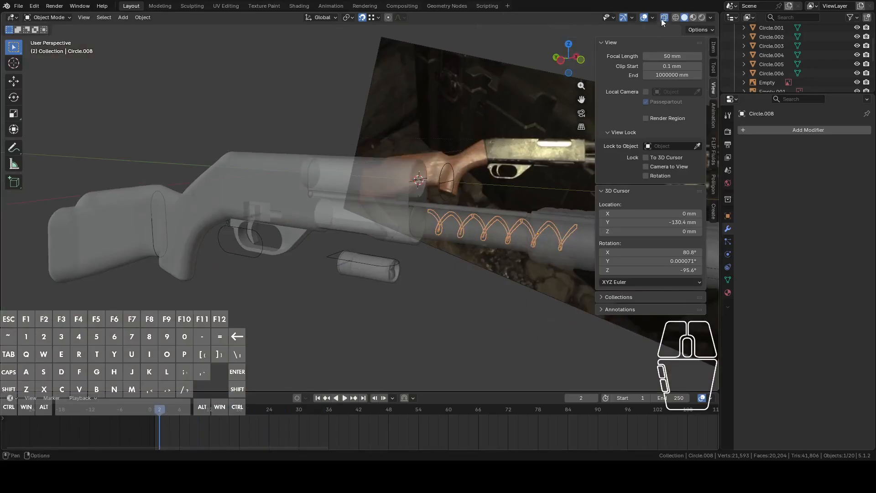
pyautogui.click(664, 17)
pyautogui.moveTo(429, 155); pyautogui.dragTo(350, 220, button='middle')
pyautogui.click(412, 261)
pyautogui.moveTo(412, 260); pyautogui.dragTo(420, 225, button='middle')
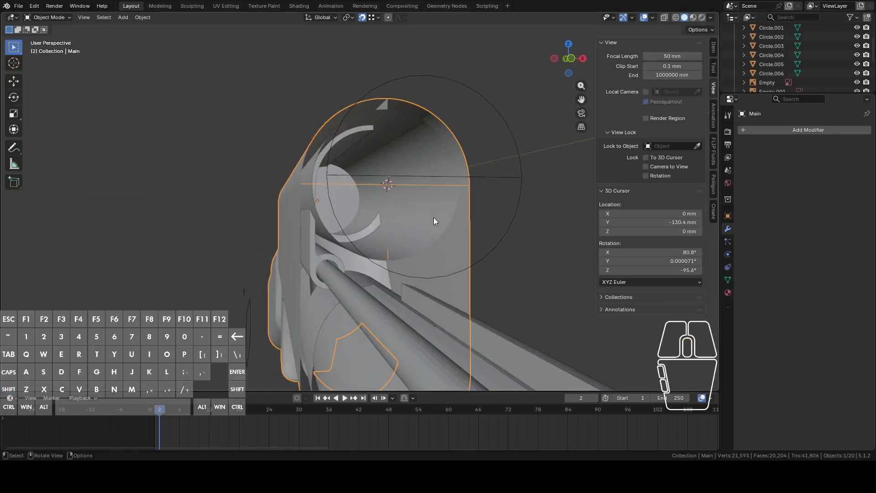
pyautogui.moveTo(433, 218); pyautogui.dragTo(436, 192, button='middle')
pyautogui.scroll(2, 420, 219)
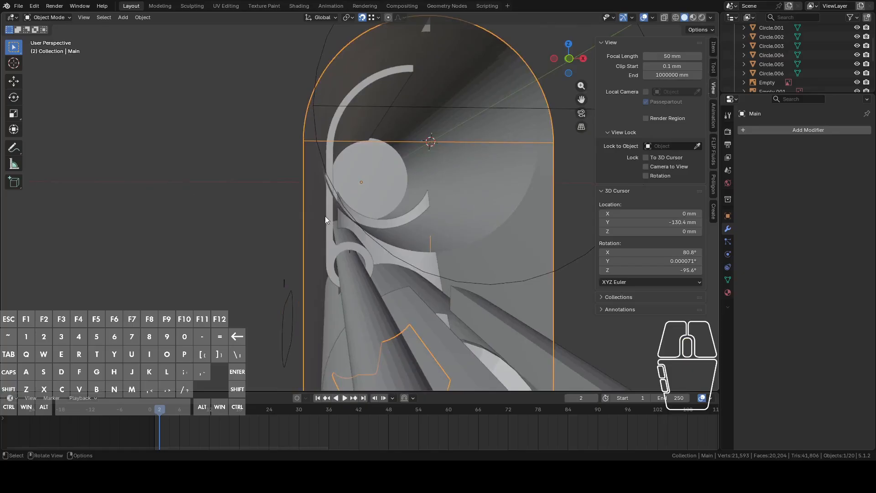
pyautogui.click(340, 122)
pyautogui.press('r')
pyautogui.press('x')
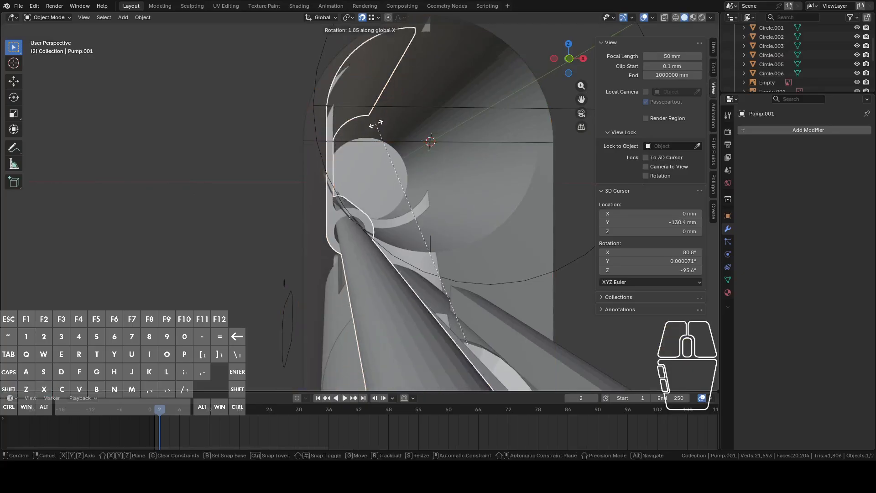
pyautogui.rightClick(376, 124)
# Set the transform pivot point to Individual Origins and look up the origin options for Pump.001
pyautogui.click(352, 19)
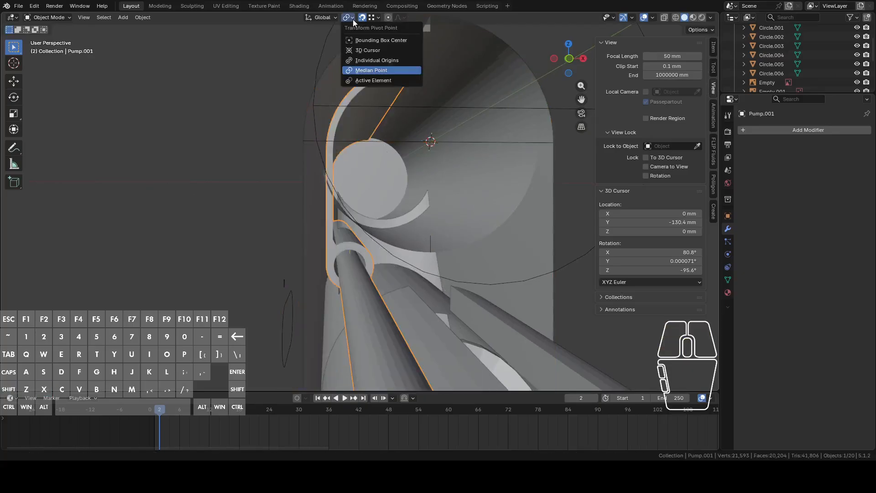
pyautogui.click(368, 61)
pyautogui.moveTo(437, 104); pyautogui.dragTo(450, 115, button='middle')
pyautogui.scroll(-3, 450, 138)
pyautogui.rightClick(450, 138)
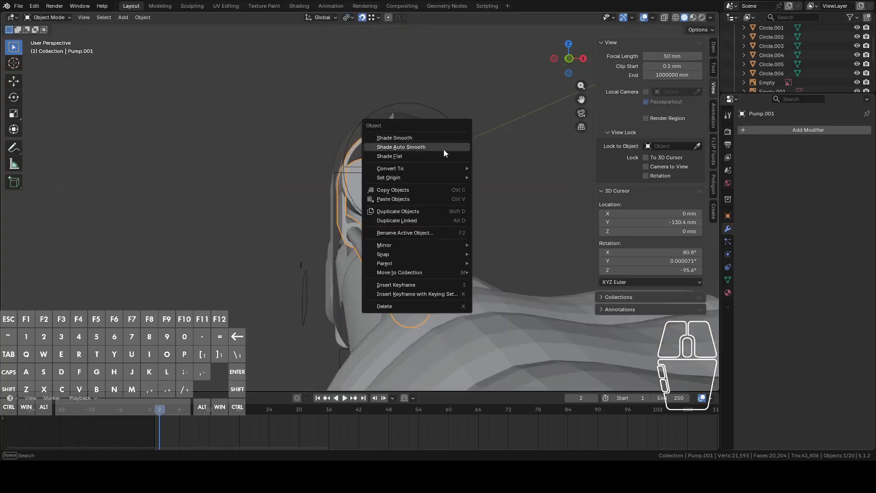
pyautogui.moveTo(423, 177)
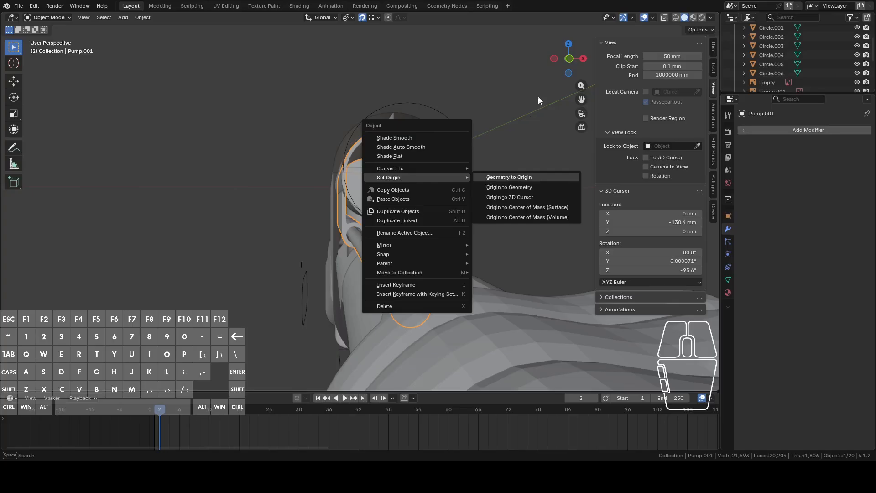
pyautogui.moveTo(538, 89); pyautogui.dragTo(521, 105, button='middle')
pyautogui.moveTo(379, 300); pyautogui.dragTo(388, 293, button='middle')
# Join two opposite vertices of the inner ring at the front end of Pump.001's sleeve with an edge
pyautogui.click(571, 59)
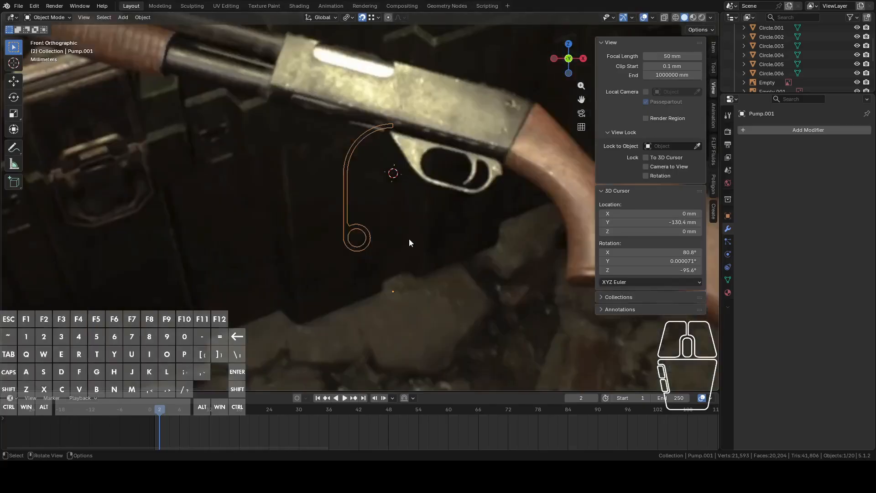
pyautogui.press('Tab')
pyautogui.scroll(2, 363, 269)
pyautogui.click(357, 265)
pyautogui.scroll(3, 358, 274)
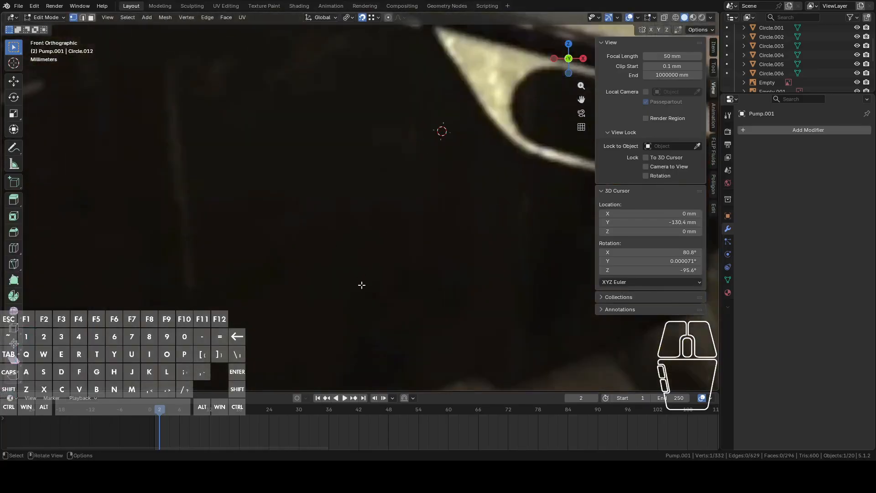
pyautogui.moveTo(380, 247)
pyautogui.mouseDown(button='middle')
pyautogui.moveTo(354, 270)
pyautogui.moveTo(365, 270)
pyautogui.moveTo(364, 254)
pyautogui.mouseUp(button='middle')
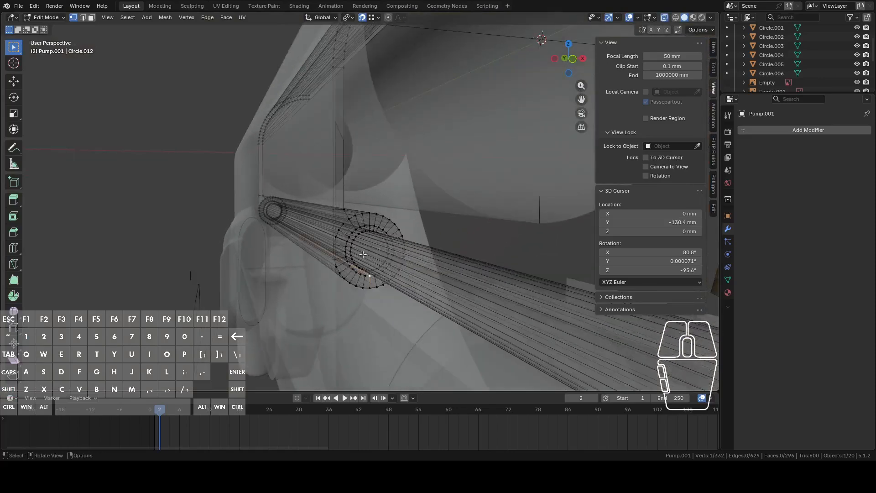
pyautogui.click(356, 253)
pyautogui.keyDown('shift'); pyautogui.click(390, 250); pyautogui.keyUp('shift')
pyautogui.press('f')
# Snap the 3D cursor to the new edge across the sleeve's opening and return to Object Mode
pyautogui.moveTo(410, 249); pyautogui.dragTo(374, 246, button='middle')
pyautogui.press('2')
pyautogui.click(377, 248)
pyautogui.click(378, 247)
pyautogui.press('F3')
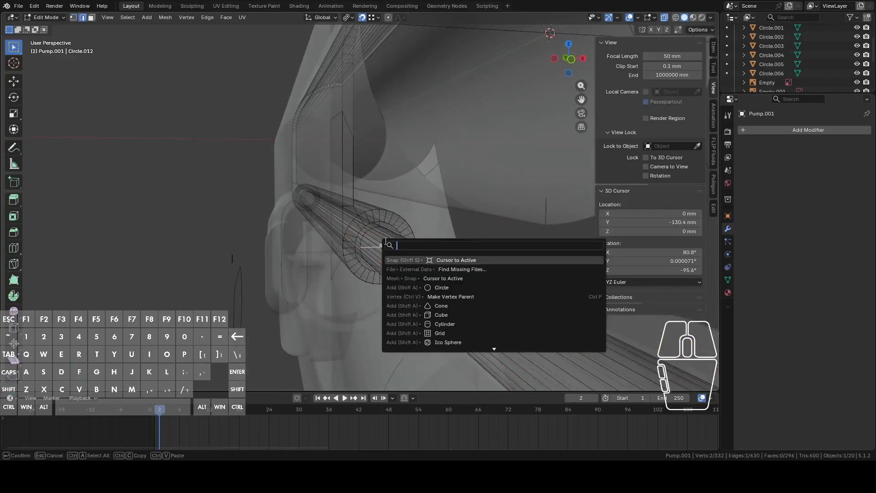
pyautogui.click(455, 260)
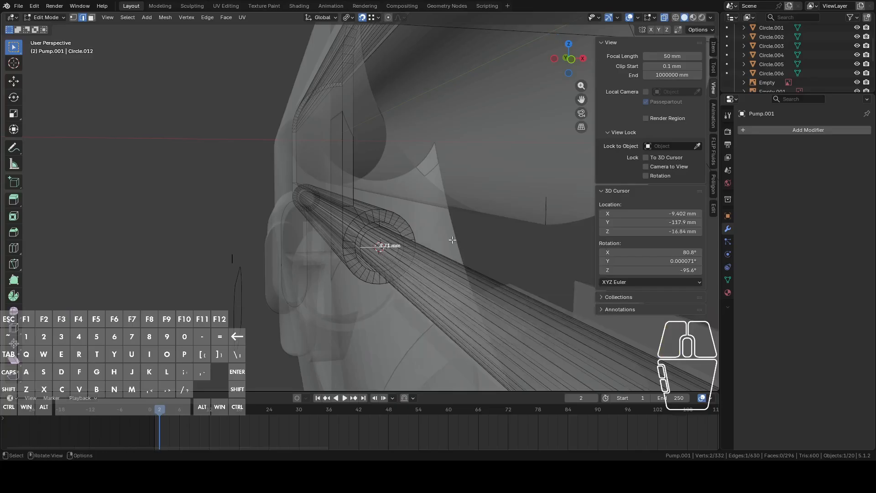
pyautogui.press('Tab')
# Set the transform pivot point to 3D Cursor and turn off X-ray for a solid view into the receiver
pyautogui.scroll(-5, 428, 233)
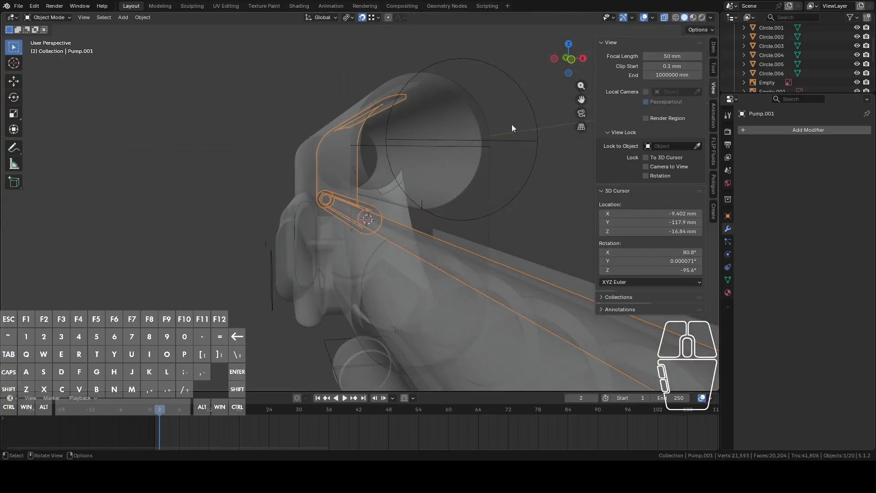
pyautogui.click(348, 17)
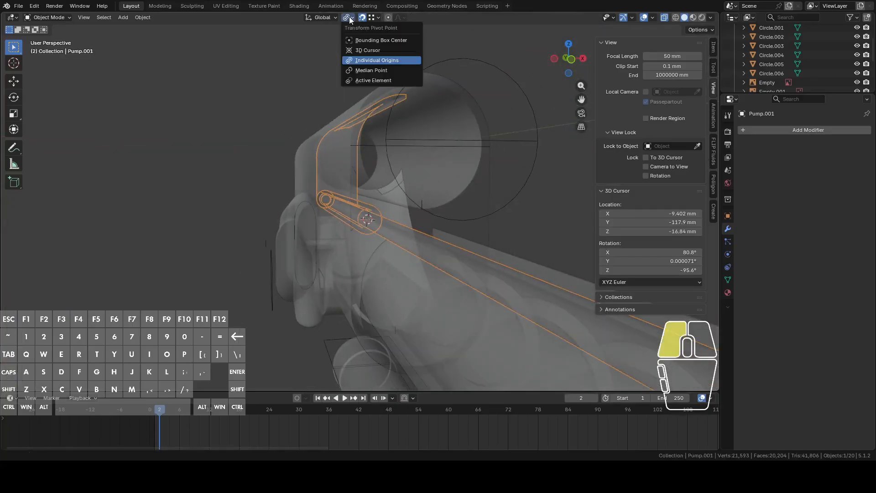
pyautogui.click(366, 51)
pyautogui.click(570, 58)
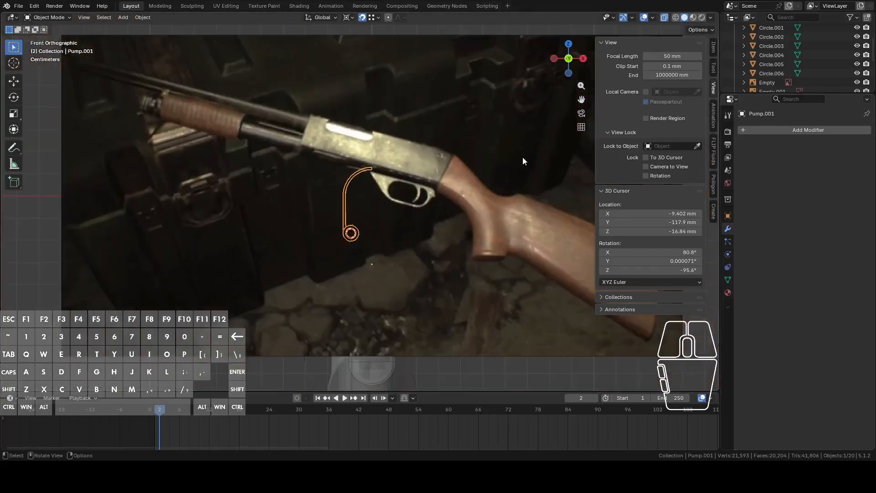
pyautogui.moveTo(524, 160); pyautogui.dragTo(472, 199, button='middle')
pyautogui.click(665, 18)
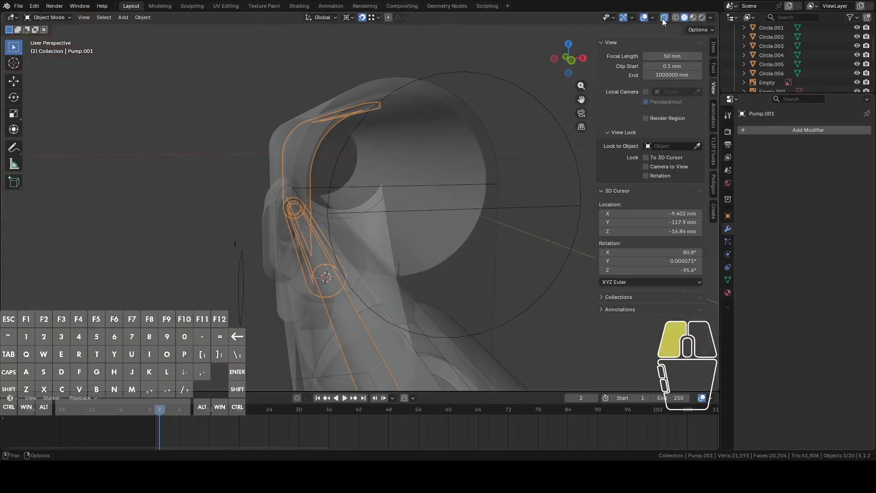
# Try rotating Pump.001 around the 3D cursor about the X and Y axes, cancelling each rotation
pyautogui.press('r')
pyautogui.press('x')
pyautogui.press('x')
pyautogui.rightClick(507, 160)
pyautogui.press('r')
pyautogui.press('y')
pyautogui.press('y')
pyautogui.rightClick(512, 174)
pyautogui.press('r')
pyautogui.press('y')
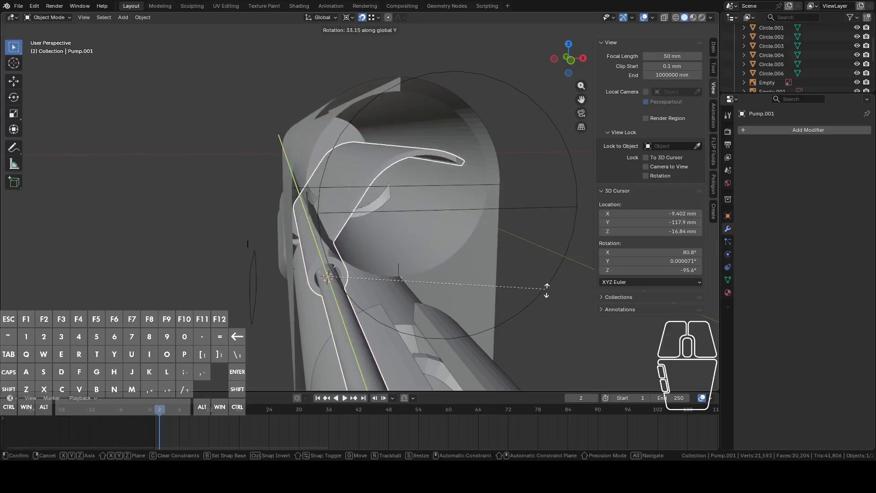
pyautogui.rightClick(431, 215)
# Examine how the strip and sleeve of Pump.001 sit inside the receiver, and select the Main body
pyautogui.moveTo(330, 264); pyautogui.dragTo(359, 323, button='middle')
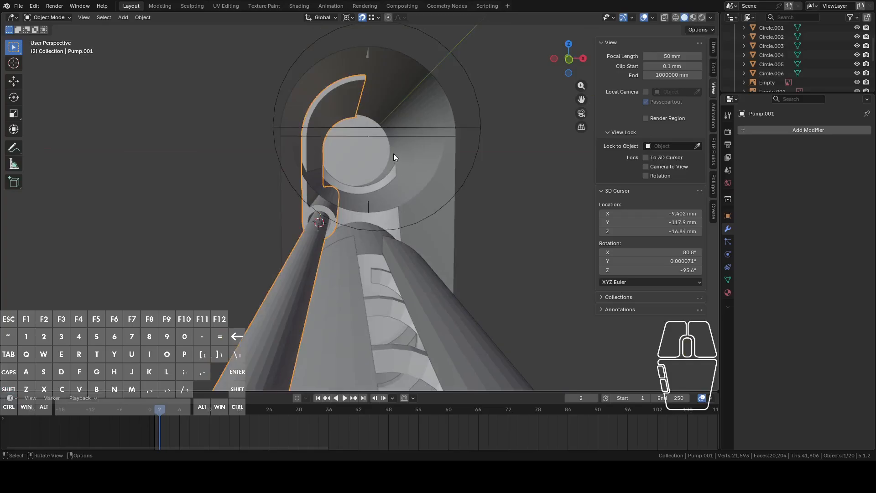
pyautogui.moveTo(380, 202); pyautogui.dragTo(393, 205, button='middle')
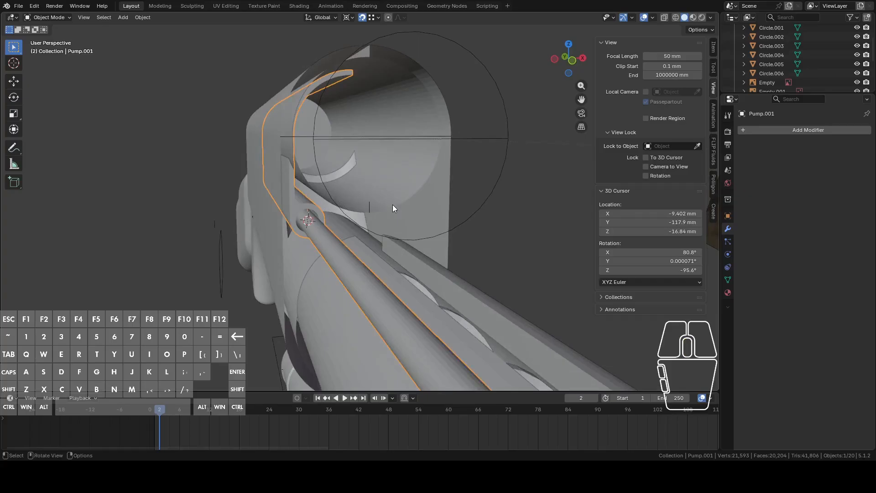
pyautogui.moveTo(390, 204); pyautogui.dragTo(412, 221, button='middle')
pyautogui.click(289, 371)
pyautogui.moveTo(352, 286); pyautogui.dragTo(387, 277, button='middle')
pyautogui.click(319, 193)
pyautogui.moveTo(318, 193); pyautogui.dragTo(386, 204, button='middle')
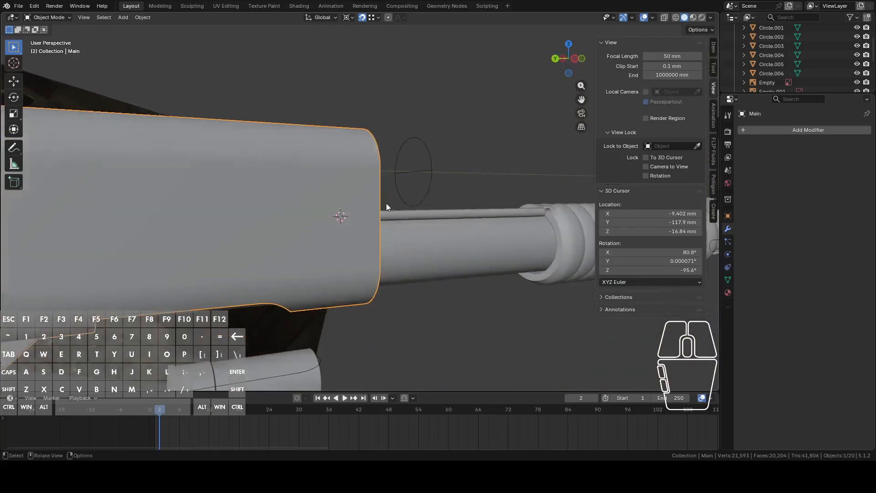
# Place the 3D cursor at the ejection port's rear end in left X-ray view, with Main selected, and start adding an object
pyautogui.click(566, 58)
pyautogui.click(664, 17)
pyautogui.keyDown('shift'); pyautogui.moveTo(411, 128); pyautogui.dragTo(561, 158, button='middle'); pyautogui.keyUp('shift')
pyautogui.click(308, 191)
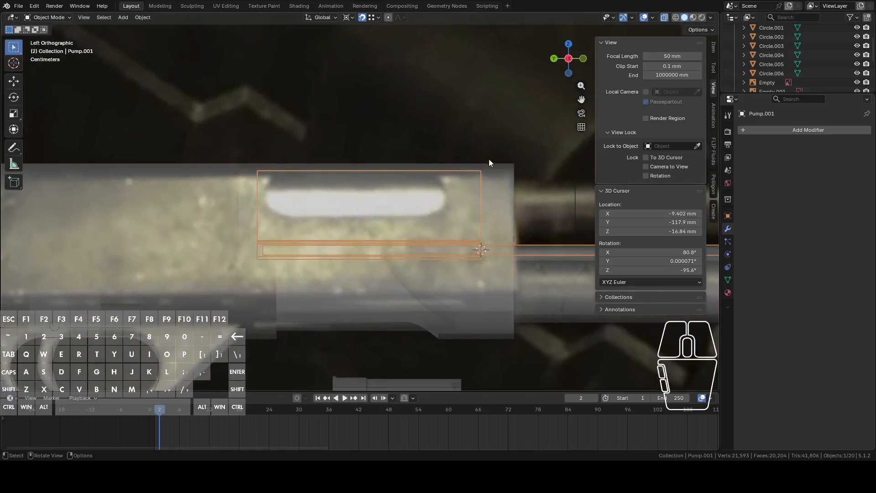
pyautogui.click(489, 179)
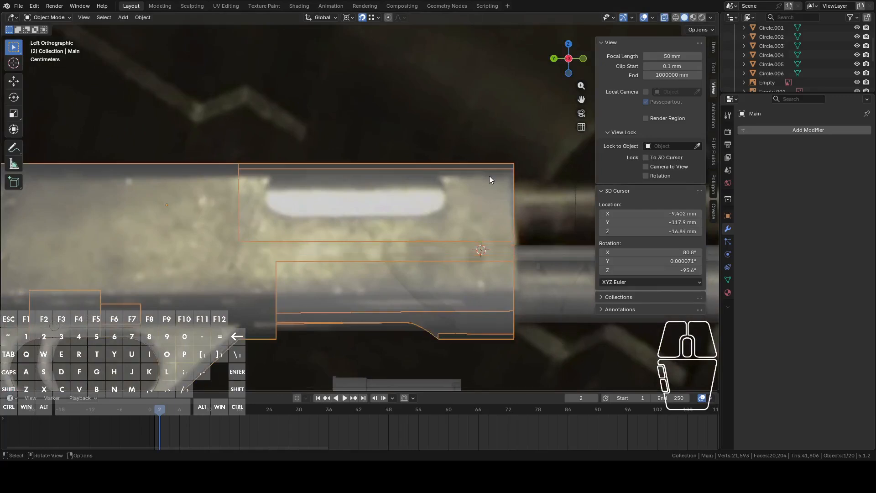
pyautogui.keyDown('shift'); pyautogui.rightClick(284, 194); pyautogui.keyUp('shift')
pyautogui.hotkey('shift', 'a')
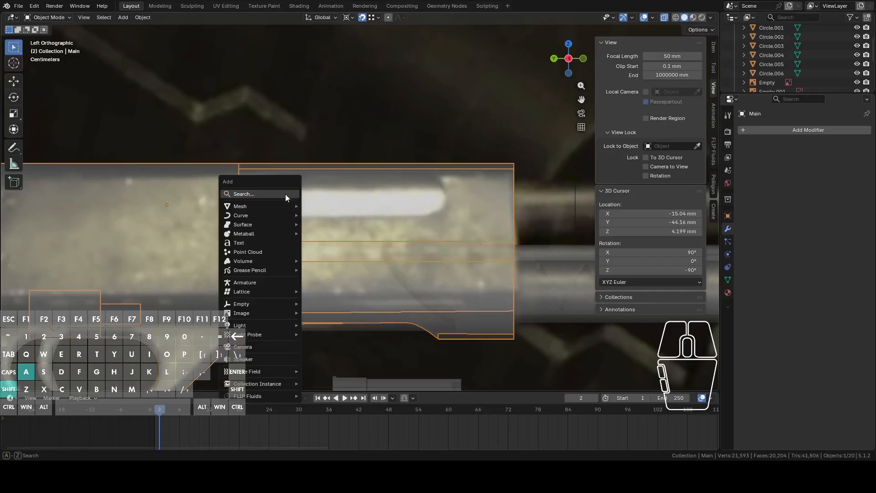
# Add a mesh circle at the 3D cursor near the ejection port's rear end, with a radius of 15 mm
pyautogui.moveTo(283, 205)
pyautogui.click(327, 223)
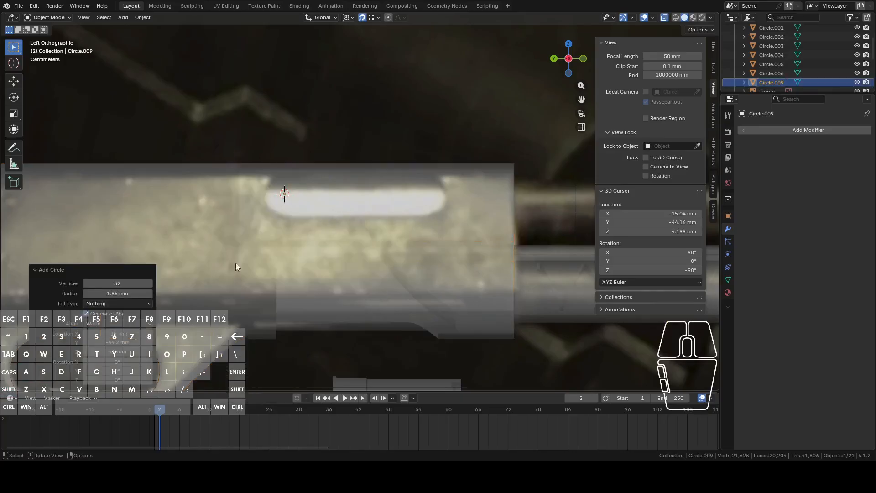
pyautogui.moveTo(124, 293)
pyautogui.mouseDown()
pyautogui.moveTo(173, 293)
pyautogui.moveTo(138, 293)
pyautogui.mouseUp()
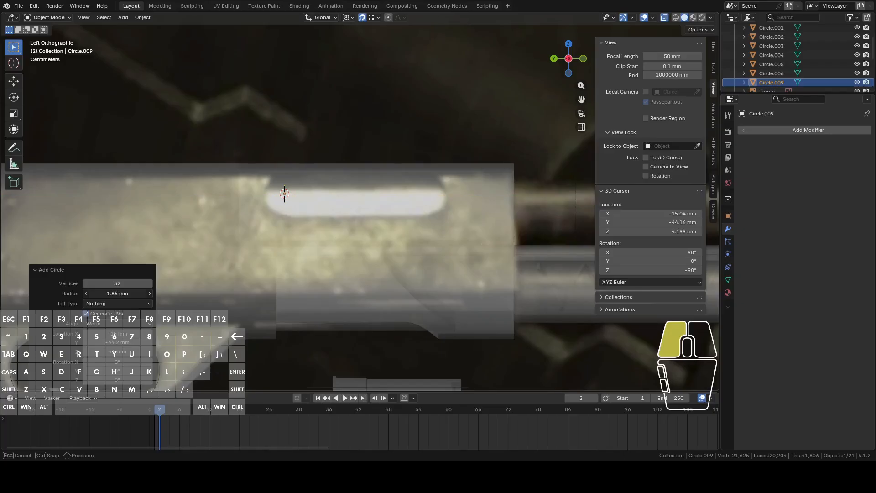
pyautogui.click(124, 293)
pyautogui.write('20')
pyautogui.press('Return')
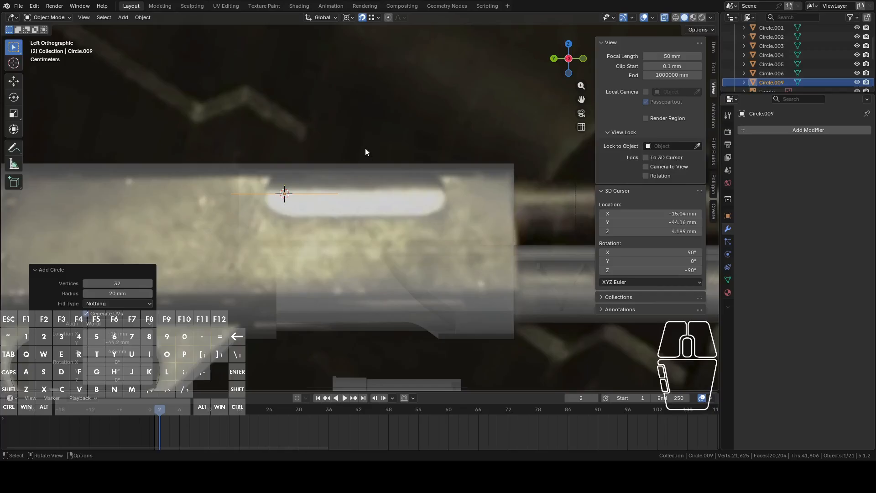
pyautogui.click(120, 292)
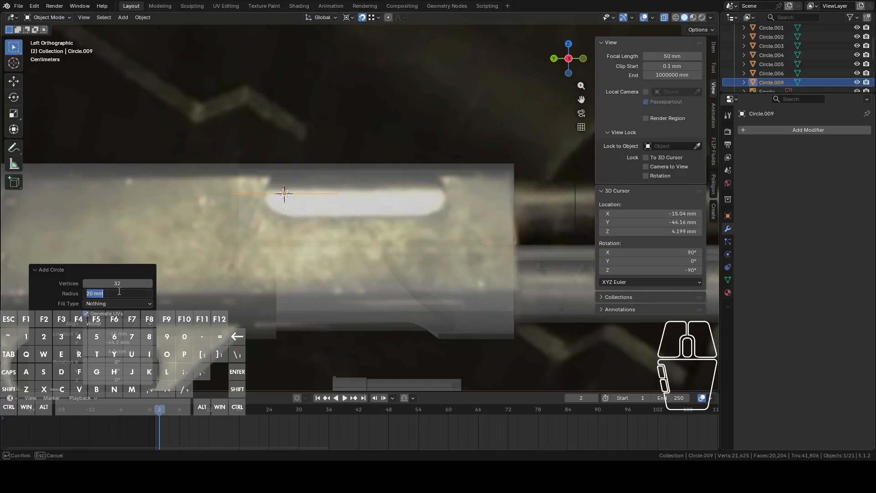
pyautogui.press('Return')
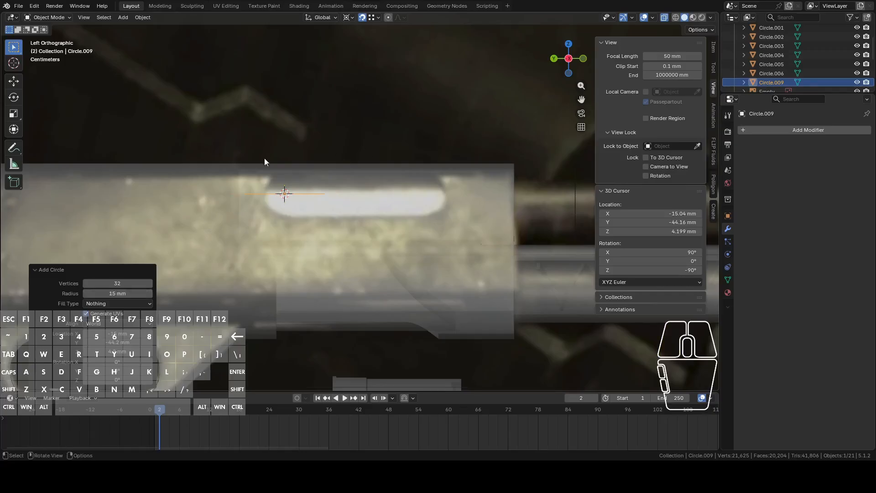
# Rotate the circle about the global Y axis in snapped increments so it stands upright, facing the side view
pyautogui.press('r')
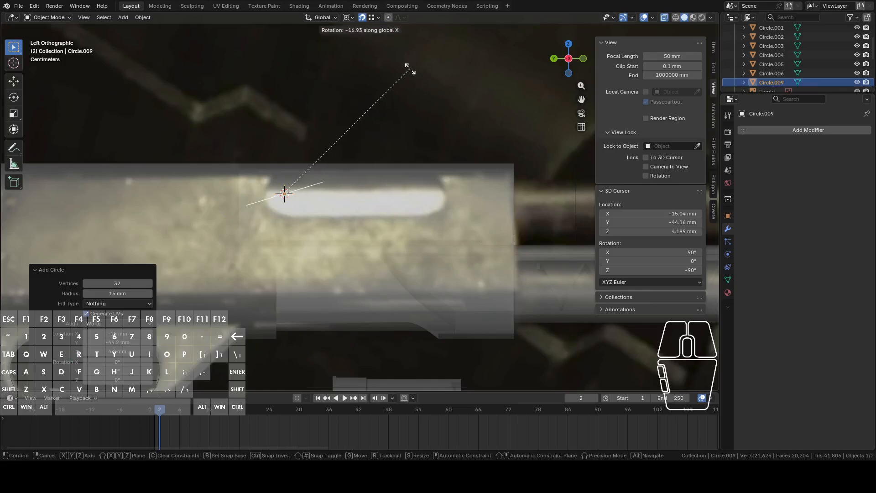
pyautogui.press('y')
pyautogui.press('ctrl')
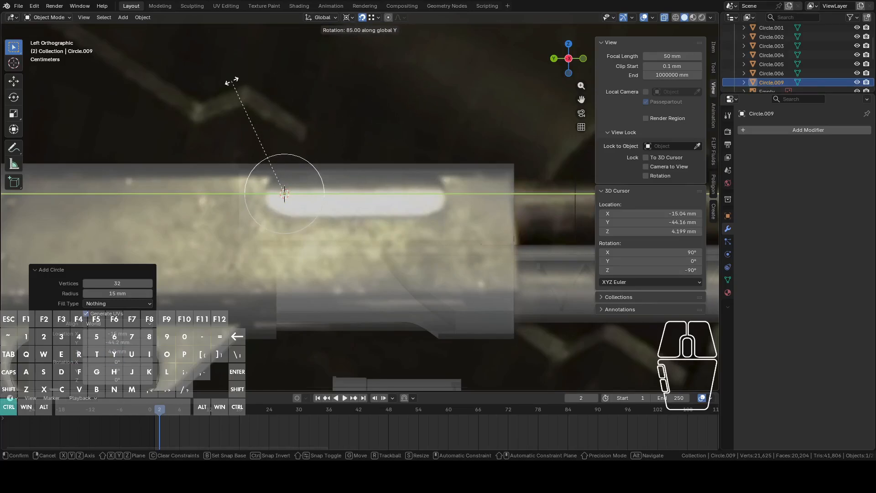
pyautogui.click(224, 83)
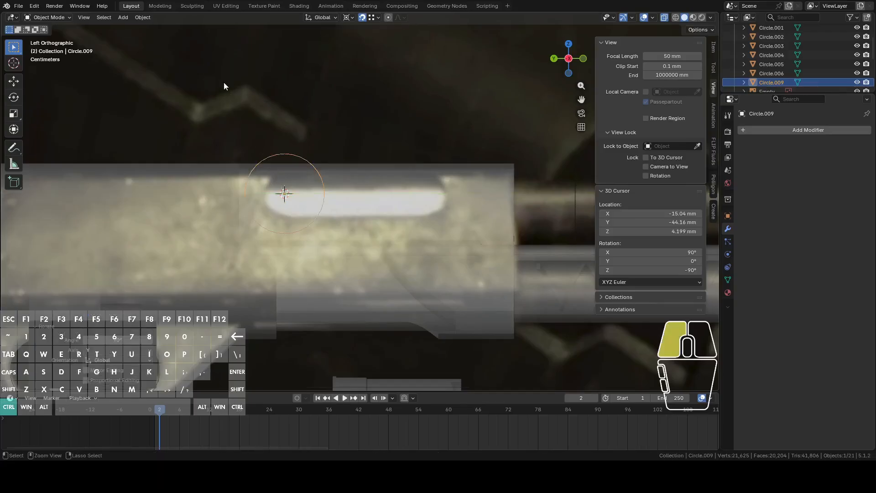
# Scale the circle down to about 0.51 to approximate the rounded rear end of the ejection port
pyautogui.scroll(3, 334, 118)
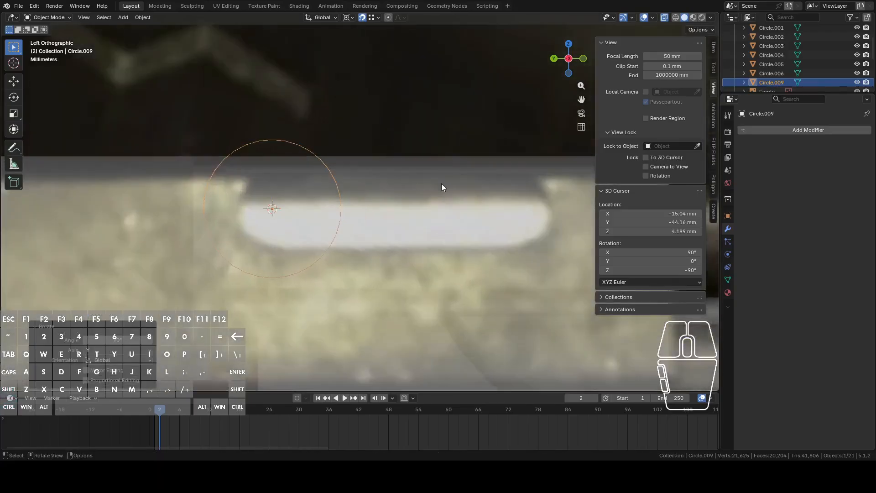
pyautogui.press('s')
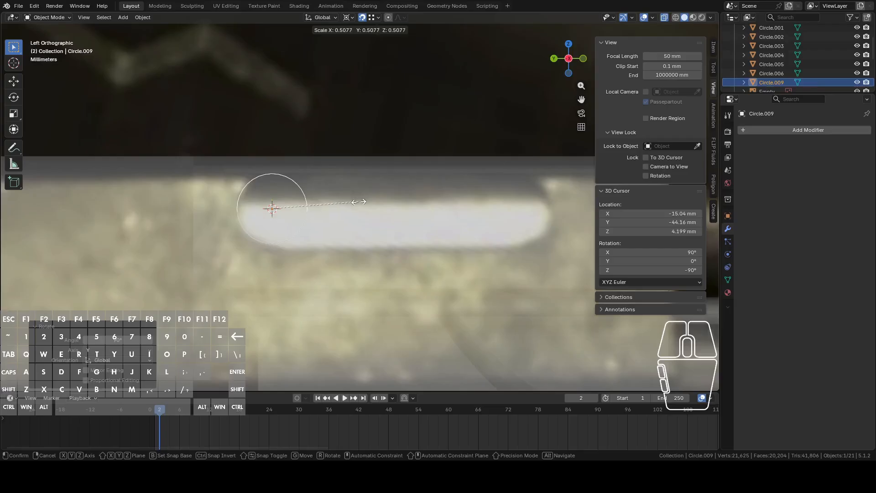
pyautogui.click(363, 202)
pyautogui.scroll(-4, 362, 206)
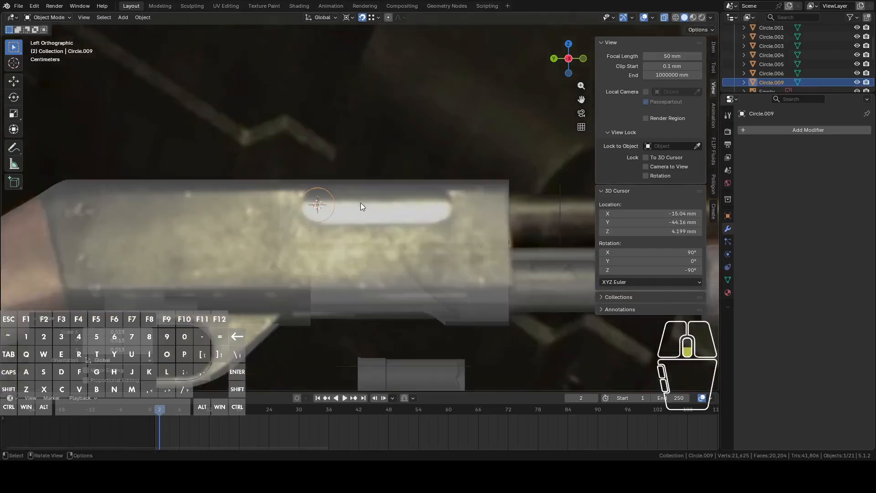
pyautogui.keyDown('shift'); pyautogui.moveTo(386, 261); pyautogui.dragTo(387, 174, button='middle'); pyautogui.keyUp('shift')
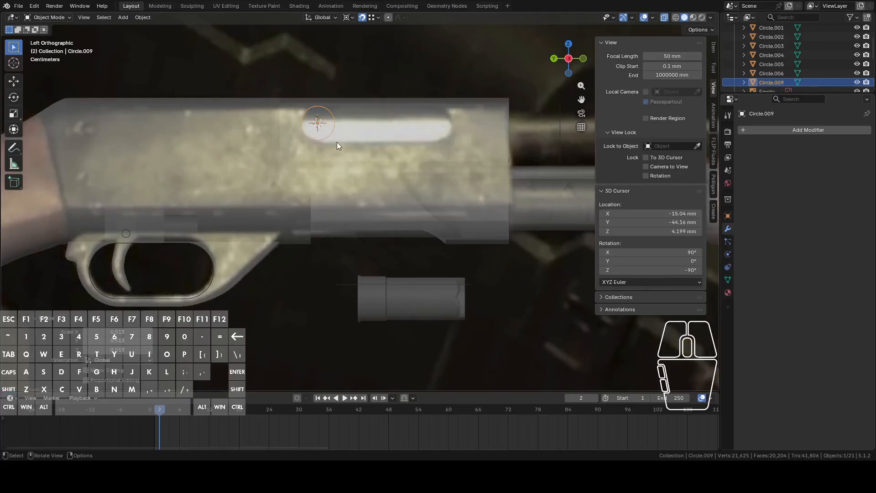
# Fit the circle to the ejection port's rounded rear end by adjusting its scale and moving it about 3.7 mm along negative global Y
pyautogui.click(335, 125)
pyautogui.click(336, 125)
pyautogui.click(334, 125)
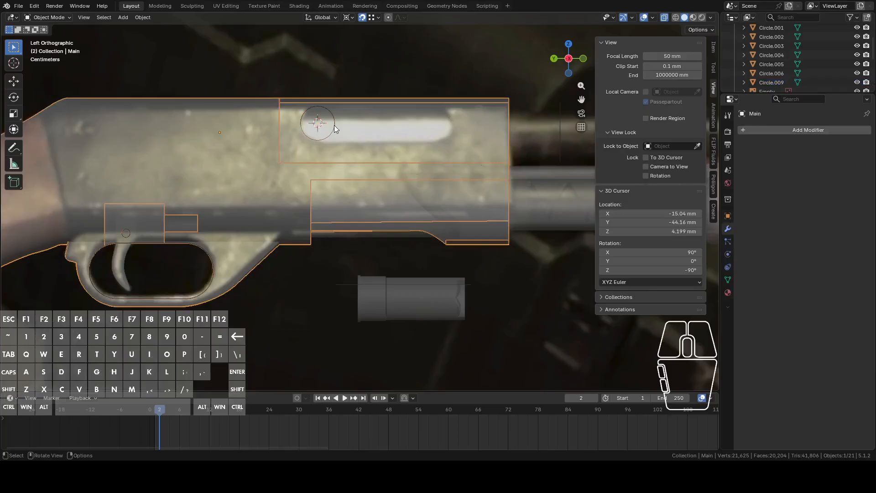
pyautogui.click(334, 125)
pyautogui.scroll(5, 377, 128)
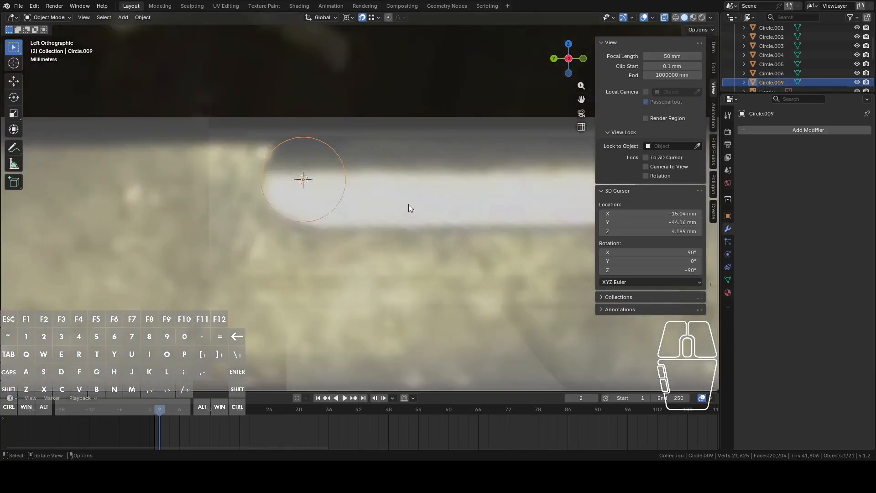
pyautogui.press('s')
pyautogui.click(424, 210)
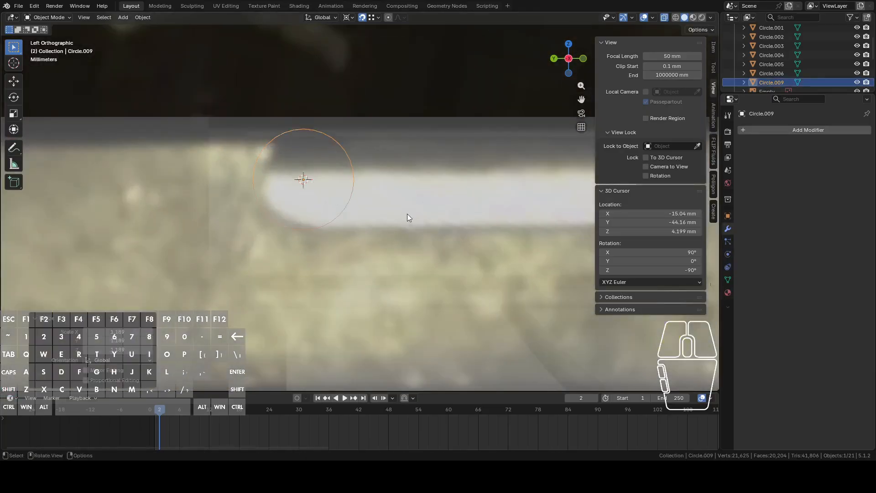
pyautogui.press('g')
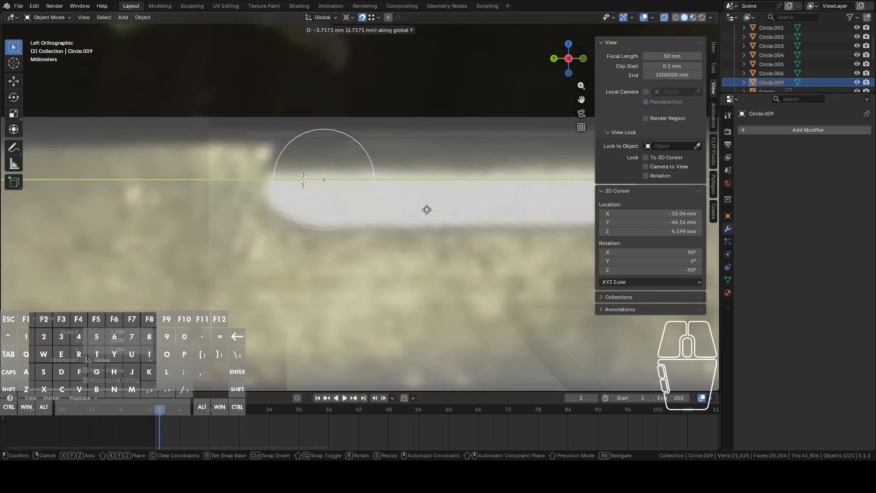
pyautogui.click(426, 211)
pyautogui.press('s')
pyautogui.click(422, 211)
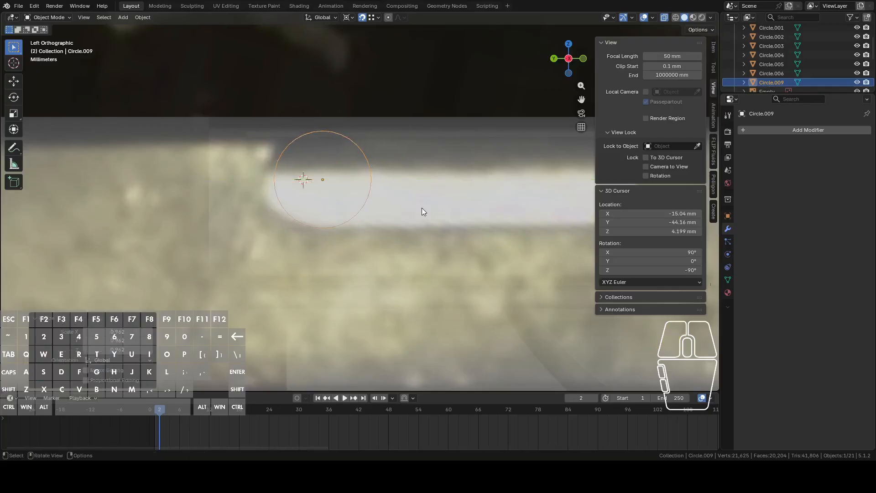
# Measure an edge on the shell's base to check the shell's size
pyautogui.scroll(-8, 425, 210)
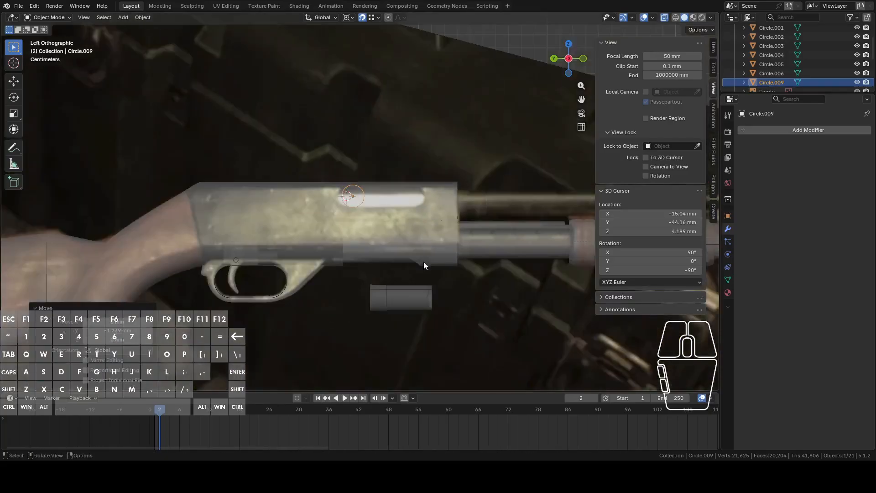
pyautogui.click(387, 288)
pyautogui.moveTo(387, 287); pyautogui.dragTo(387, 158, button='middle')
pyautogui.scroll(5, 383, 201)
pyautogui.press('Tab')
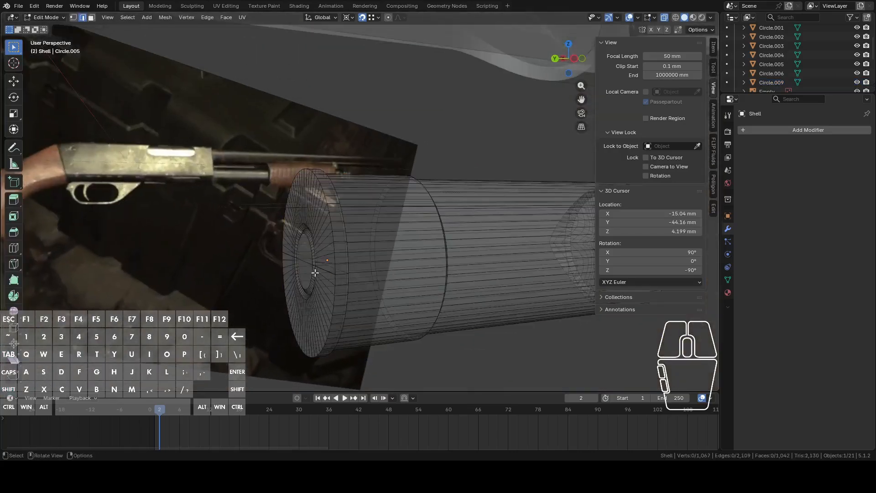
pyautogui.click(310, 264)
pyautogui.scroll(-6, 342, 225)
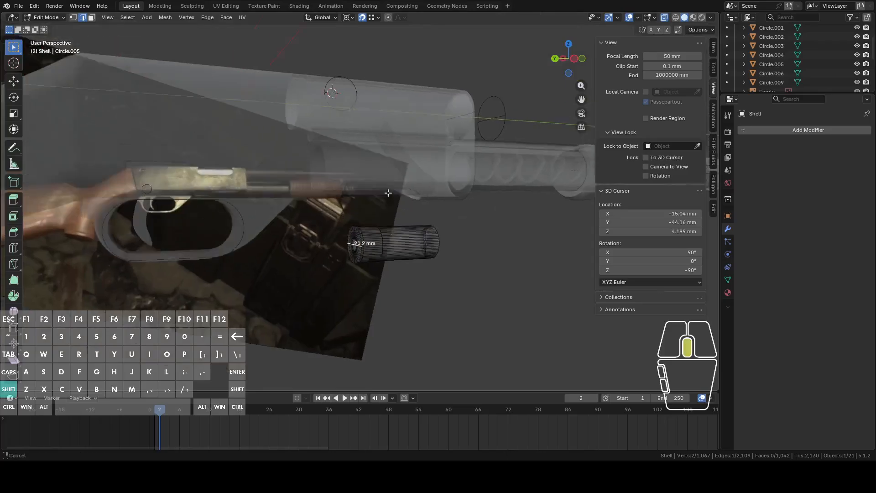
pyautogui.press('Tab')
# Connect the new circle's uppermost and lowermost vertices with an edge to measure its diameter
pyautogui.click(367, 160)
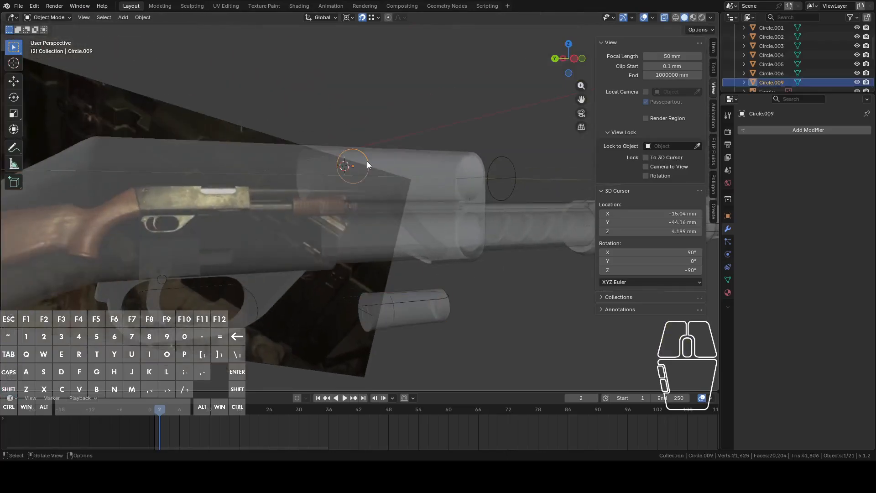
pyautogui.moveTo(367, 161); pyautogui.dragTo(361, 172, button='middle')
pyautogui.press('Tab')
pyautogui.scroll(7, 361, 169)
pyautogui.click(327, 98)
pyautogui.keyDown('shift'); pyautogui.moveTo(327, 83); pyautogui.dragTo(326, 172, button='middle'); pyautogui.keyUp('shift')
pyautogui.press('1')
pyautogui.click(314, 90)
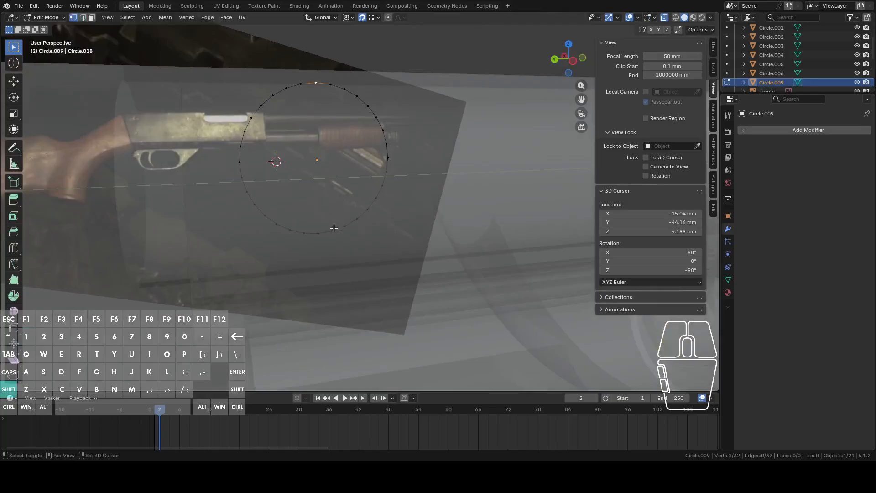
pyautogui.keyDown('shift'); pyautogui.click(326, 232); pyautogui.keyUp('shift')
pyautogui.click(319, 234)
pyautogui.keyDown('shift'); pyautogui.click(315, 90); pyautogui.keyUp('shift')
pyautogui.press('f')
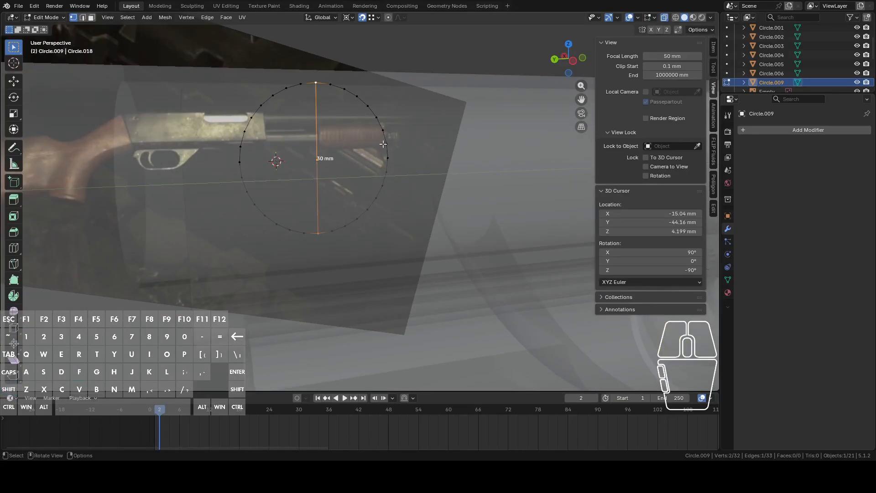
pyautogui.scroll(-5, 384, 143)
pyautogui.moveTo(385, 148); pyautogui.dragTo(378, 166, button='middle')
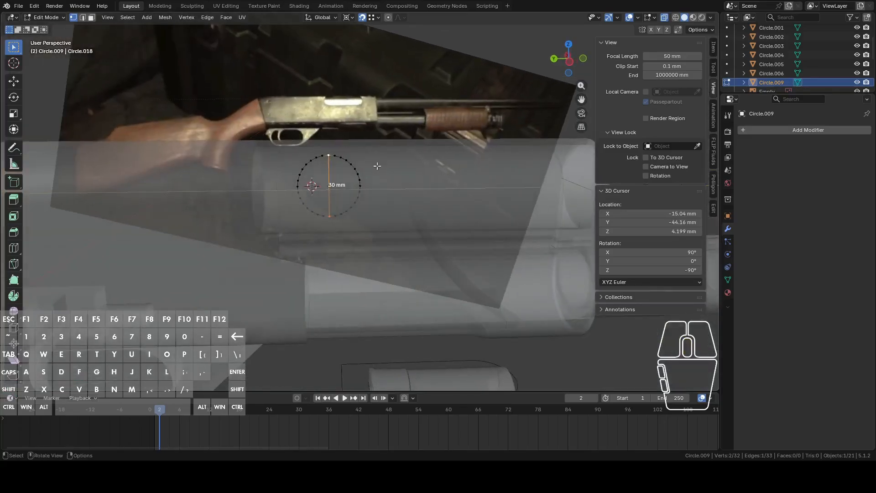
pyautogui.press('Tab')
# Try moving the shell up about 80 mm along global Z to compare its size with the ejection port
pyautogui.scroll(-3, 389, 198)
pyautogui.click(384, 320)
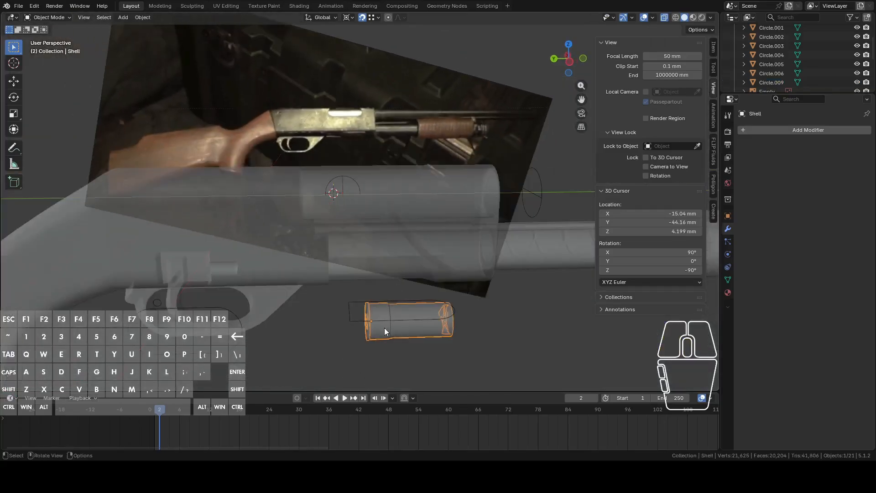
pyautogui.click(569, 62)
pyautogui.press('g')
pyautogui.press('z')
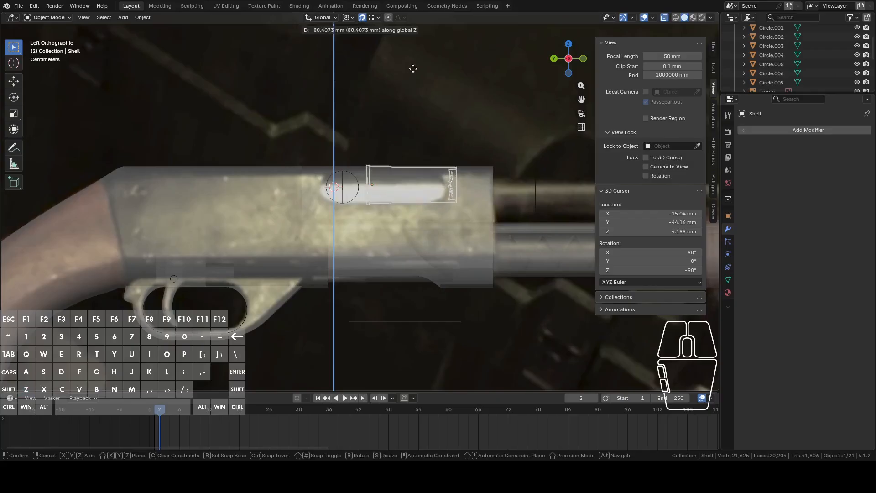
pyautogui.rightClick(409, 86)
# Select the shotgun model's objects with the main body active, leaving out the reference images, and apply their scale
pyautogui.moveTo(409, 86); pyautogui.dragTo(428, 168, button='middle')
pyautogui.press('Tab')
pyautogui.press('Tab')
pyautogui.press('a')
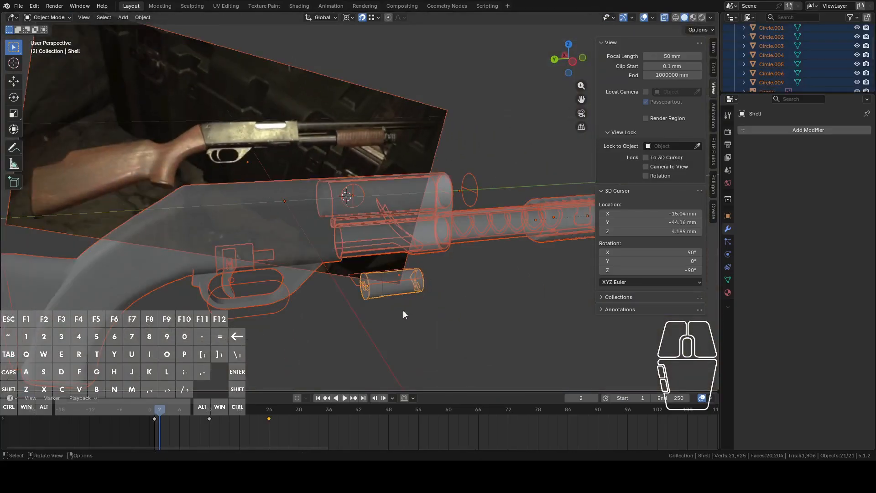
pyautogui.press('shift')
pyautogui.keyDown('shift'); pyautogui.click(306, 208); pyautogui.keyUp('shift')
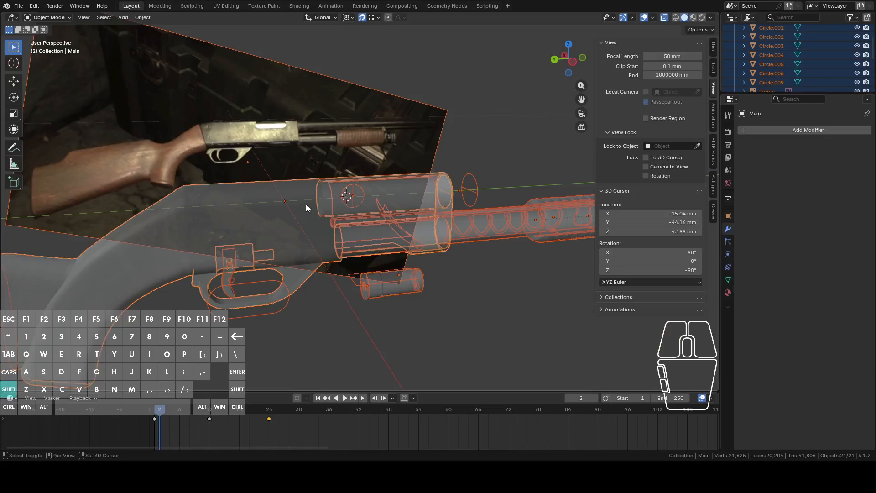
pyautogui.moveTo(324, 210); pyautogui.dragTo(342, 218, button='middle')
pyautogui.moveTo(252, 150); pyautogui.dragTo(493, 324)
pyautogui.scroll(6, 427, 265)
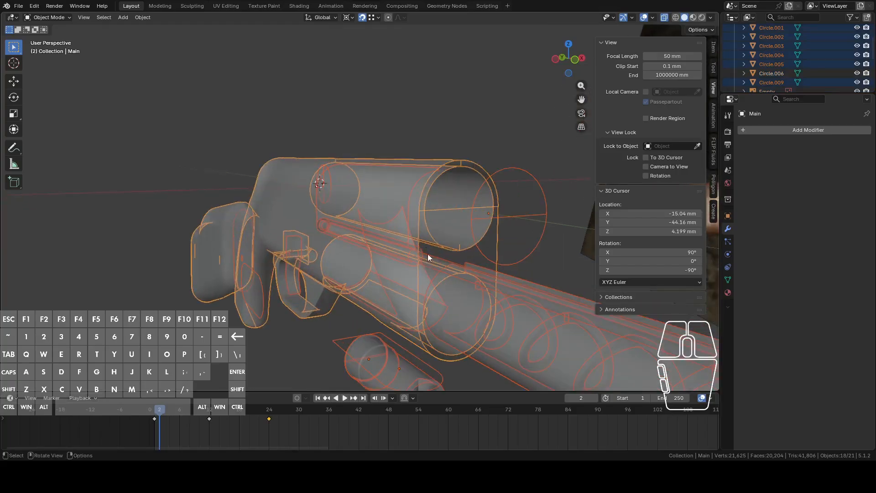
pyautogui.keyDown('shift'); pyautogui.click(286, 173); pyautogui.keyUp('shift')
pyautogui.keyDown('shift'); pyautogui.click(287, 173); pyautogui.keyUp('shift')
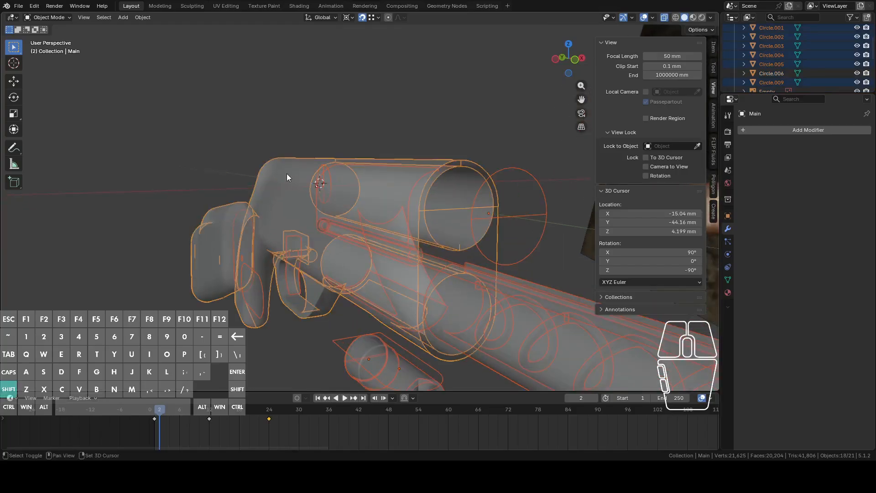
pyautogui.moveTo(287, 173); pyautogui.dragTo(365, 185, button='middle')
pyautogui.keyDown('shift'); pyautogui.moveTo(240, 308); pyautogui.dragTo(183, 169, button='middle'); pyautogui.keyUp('shift')
pyautogui.moveTo(320, 266); pyautogui.dragTo(351, 272, button='middle')
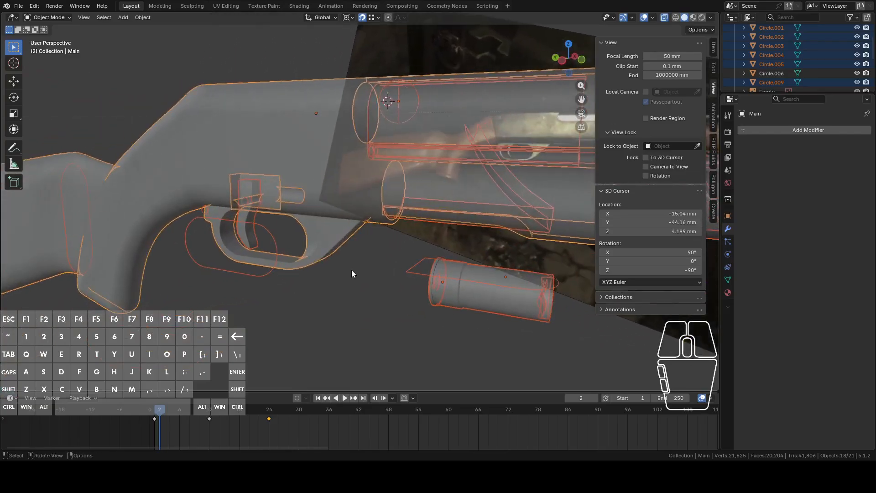
pyautogui.hotkey('ctrl', 'a')
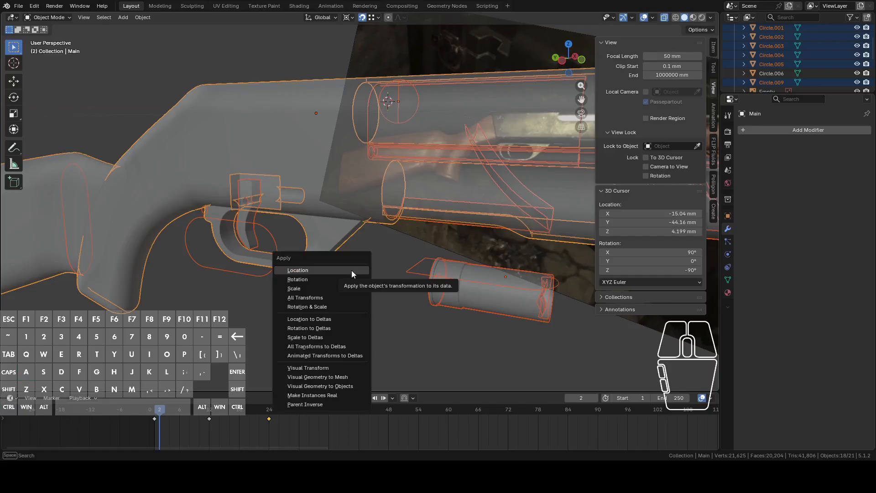
pyautogui.click(321, 287)
# Measure the shell's base edge again in edge editing of the selected objects
pyautogui.moveTo(322, 287); pyautogui.dragTo(286, 190, button='middle')
pyautogui.scroll(3, 288, 296)
pyautogui.press('Tab')
pyautogui.keyDown('shift'); pyautogui.moveTo(358, 311); pyautogui.dragTo(351, 136, button='middle'); pyautogui.keyUp('shift')
pyautogui.scroll(3, 354, 259)
pyautogui.moveTo(355, 258)
pyautogui.mouseDown(button='middle')
pyautogui.moveTo(387, 251)
pyautogui.moveTo(358, 276)
pyautogui.moveTo(320, 288)
pyautogui.mouseUp(button='middle')
pyautogui.press('2')
pyautogui.click(341, 242)
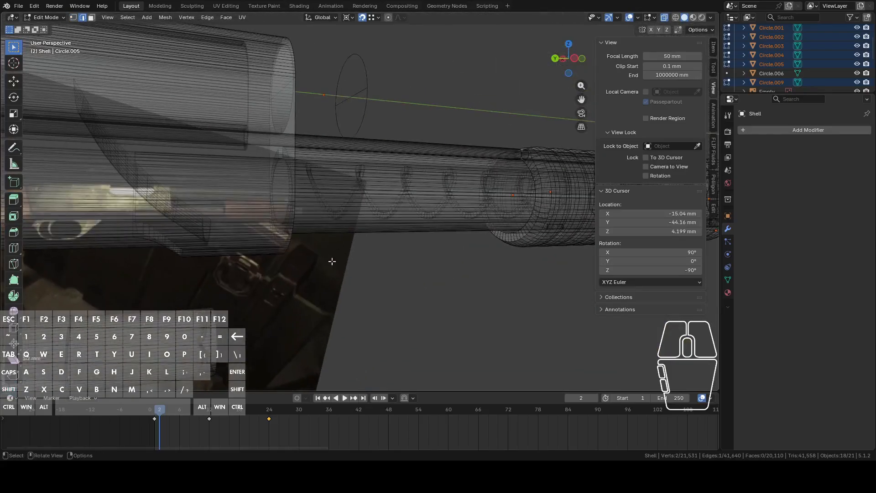
# Open the pump for vertex editing and bring up its small rod hole at the end face
pyautogui.moveTo(360, 250)
pyautogui.keyDown('shift'); pyautogui.mouseDown(button='middle')
pyautogui.moveTo(319, 293)
pyautogui.moveTo(367, 284)
pyautogui.mouseUp(button='middle'); pyautogui.keyUp('shift')
pyautogui.scroll(4, 344, 283)
pyautogui.keyDown('shift'); pyautogui.moveTo(315, 257); pyautogui.dragTo(297, 283, button='middle'); pyautogui.keyUp('shift')
pyautogui.press('Tab')
pyautogui.click(420, 242)
pyautogui.press('Tab')
pyautogui.press('1')
pyautogui.moveTo(421, 257); pyautogui.dragTo(415, 264, button='middle')
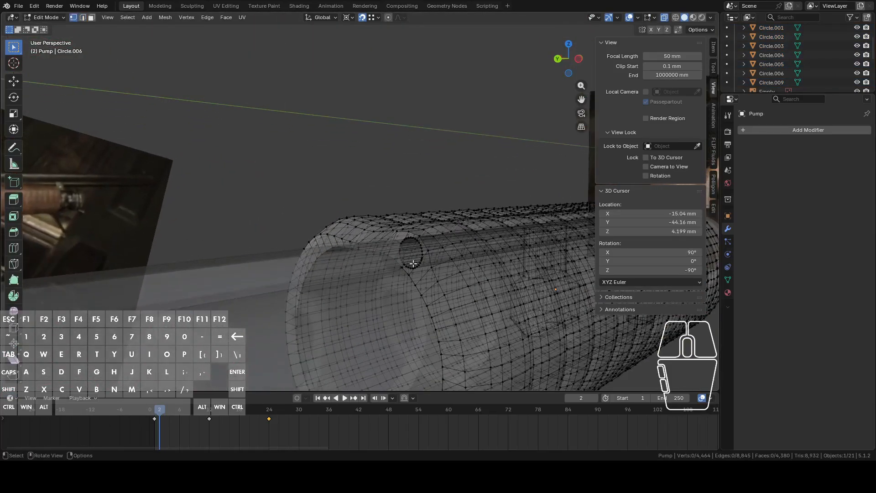
pyautogui.press('KP_Decimal')
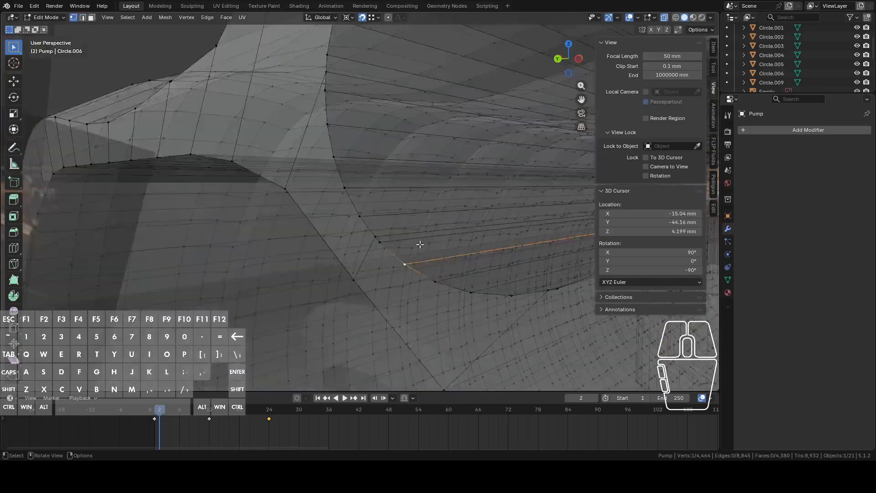
pyautogui.scroll(-10, 430, 247)
pyautogui.moveTo(431, 259); pyautogui.dragTo(443, 222, button='middle')
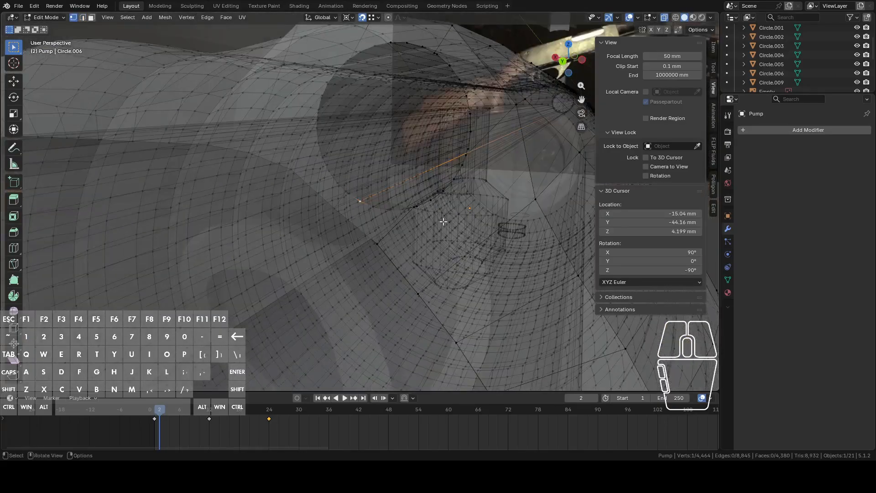
# Connect two opposite vertices on the rim of the pump's rod hole with an edge to measure its diameter
pyautogui.click(466, 141)
pyautogui.hotkey('alt', 'z')
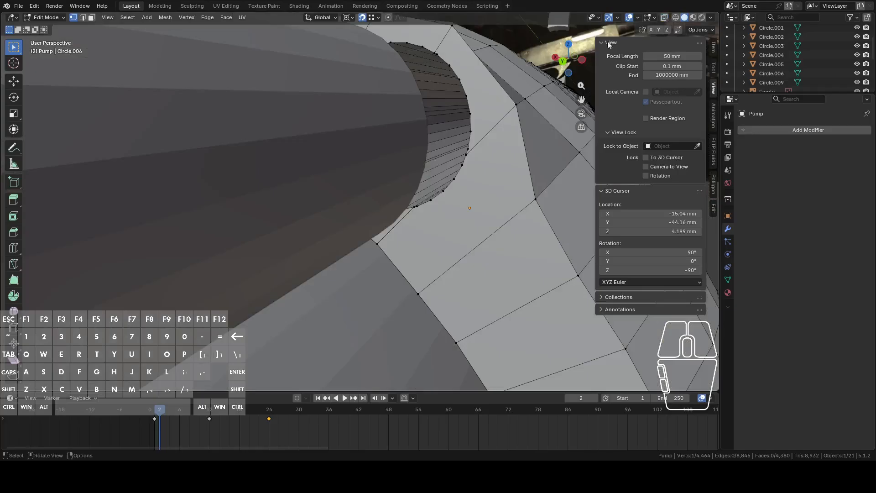
pyautogui.moveTo(475, 131); pyautogui.dragTo(340, 121, button='middle')
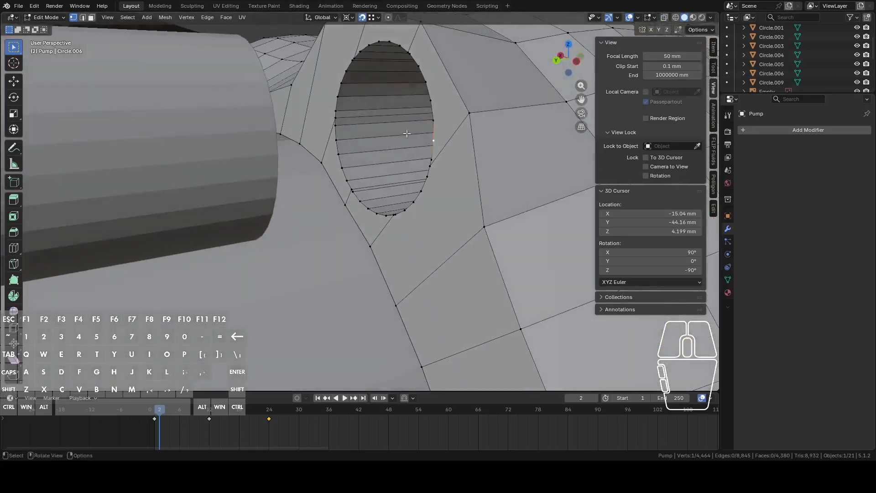
pyautogui.keyDown('shift'); pyautogui.click(336, 120); pyautogui.keyUp('shift')
pyautogui.moveTo(432, 143); pyautogui.dragTo(450, 148, button='middle')
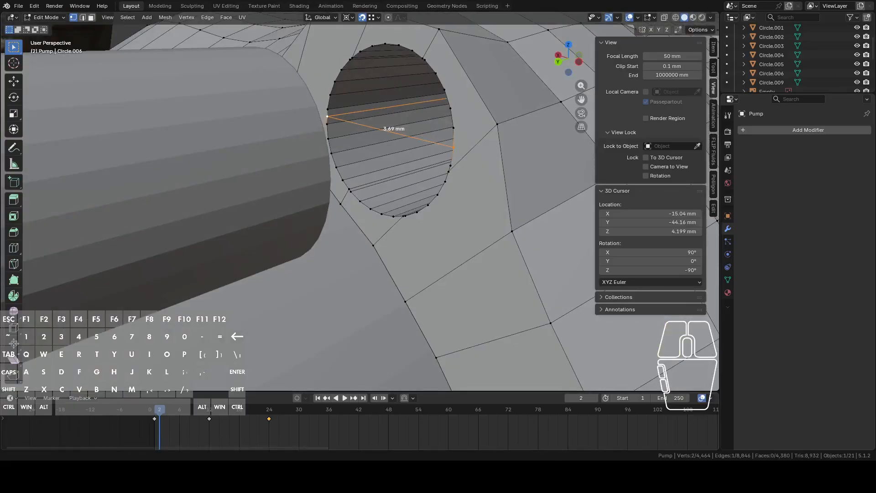
pyautogui.moveTo(458, 194); pyautogui.dragTo(471, 222, button='middle')
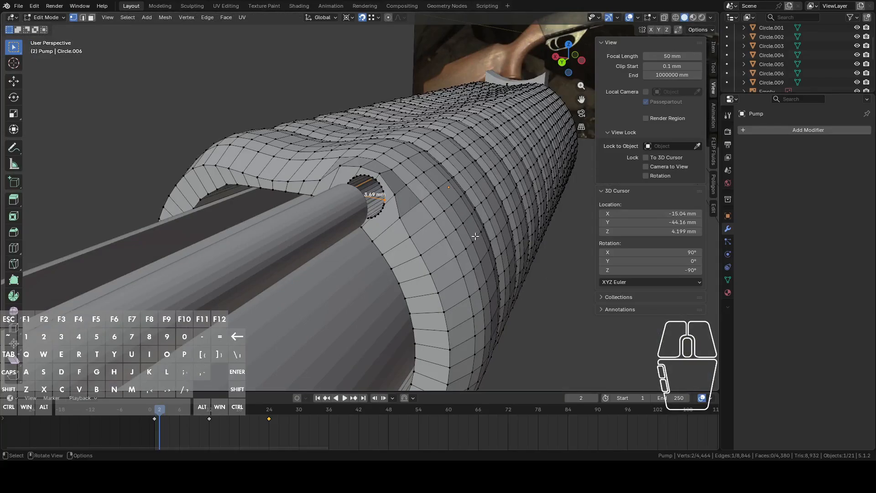
pyautogui.moveTo(475, 236); pyautogui.dragTo(491, 456, button='middle')
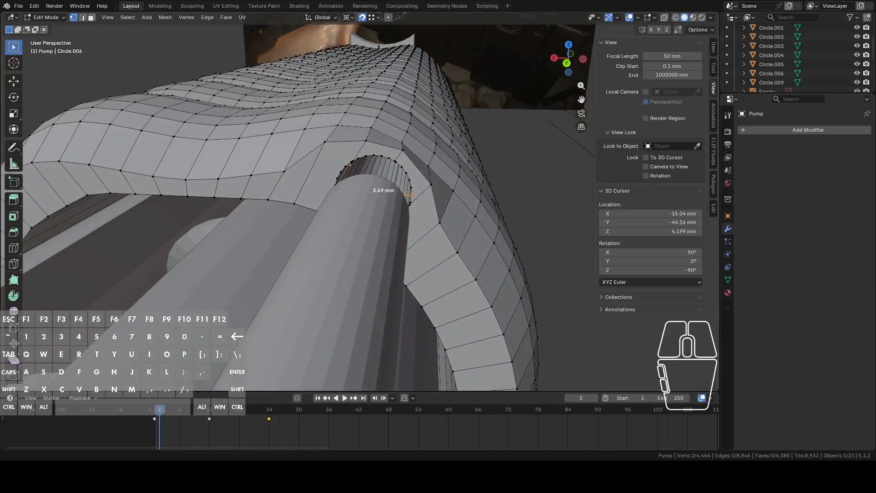
# Leave the pump's mesh and inspect the main body near the ejection port in edit mode
pyautogui.scroll(-3, 407, 243)
pyautogui.moveTo(446, 243)
pyautogui.mouseDown(button='middle')
pyautogui.moveTo(361, 232)
pyautogui.moveTo(491, 263)
pyautogui.moveTo(456, 252)
pyautogui.mouseUp(button='middle')
pyautogui.scroll(-5, 361, 232)
pyautogui.press('Tab')
pyautogui.scroll(-2, 366, 235)
pyautogui.moveTo(338, 234)
pyautogui.keyDown('shift'); pyautogui.mouseDown(button='middle')
pyautogui.moveTo(396, 249)
pyautogui.moveTo(326, 246)
pyautogui.mouseUp(button='middle'); pyautogui.keyUp('shift')
pyautogui.click(390, 256)
pyautogui.scroll(5, 326, 263)
pyautogui.press('Tab')
pyautogui.moveTo(328, 284); pyautogui.dragTo(395, 205, button='middle')
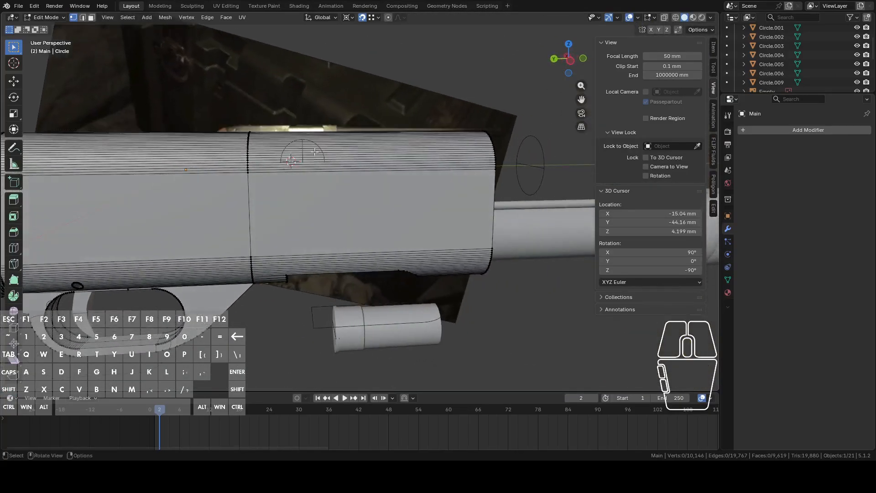
# Check the shell's mesh briefly and open the ejection port's guide circle for editing
pyautogui.press('Tab')
pyautogui.click(308, 139)
pyautogui.click(365, 328)
pyautogui.press('Tab')
pyautogui.moveTo(359, 339); pyautogui.dragTo(394, 246, button='middle')
pyautogui.keyDown('shift'); pyautogui.moveTo(381, 189); pyautogui.dragTo(399, 312, button='middle'); pyautogui.keyUp('shift')
pyautogui.press('Tab')
pyautogui.click(338, 192)
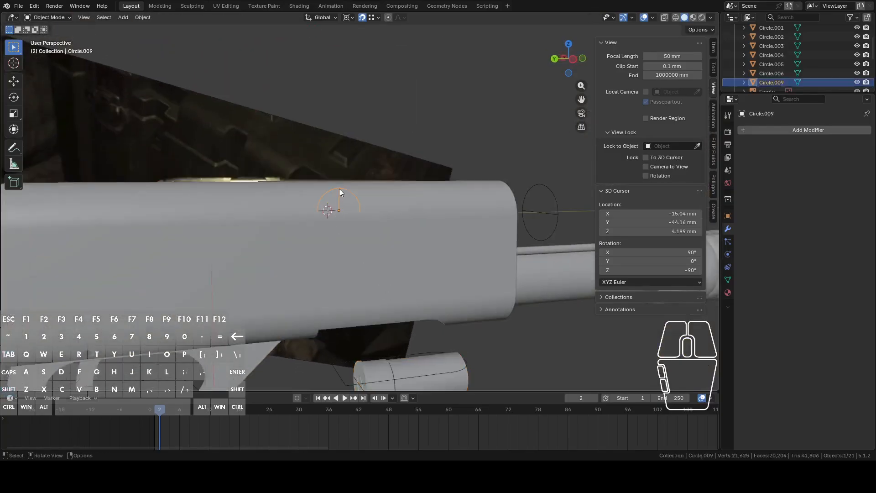
pyautogui.press('Tab')
pyautogui.moveTo(420, 214); pyautogui.dragTo(432, 212, button='middle')
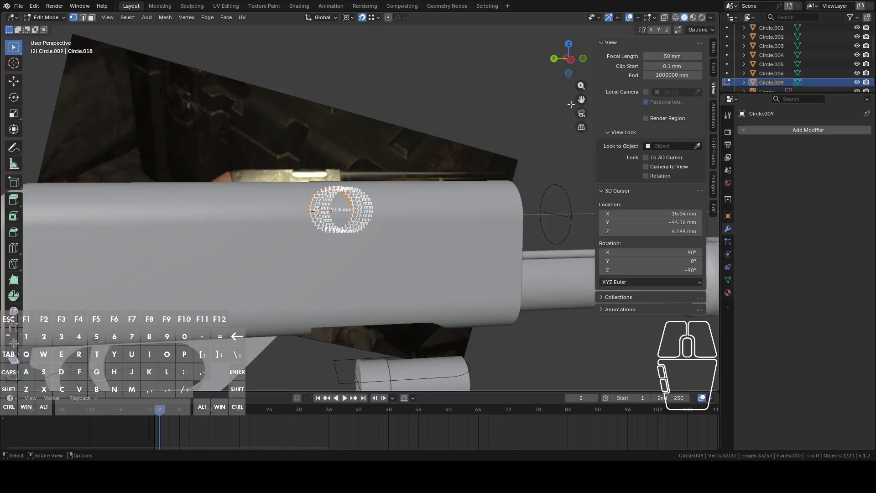
# Change the pivot point and enlarge the guide circle around its own centre to about 22.5 mm in diameter
pyautogui.click(570, 59)
pyautogui.scroll(4, 413, 209)
pyautogui.press('s')
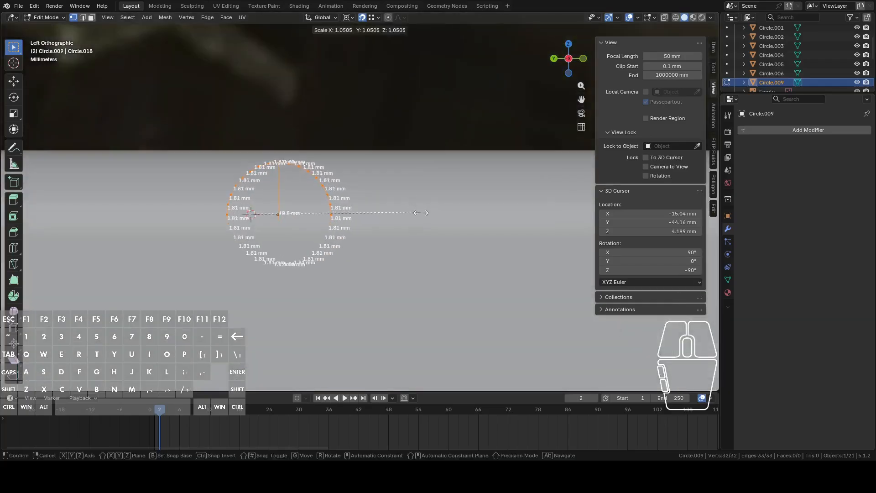
pyautogui.press('Escape')
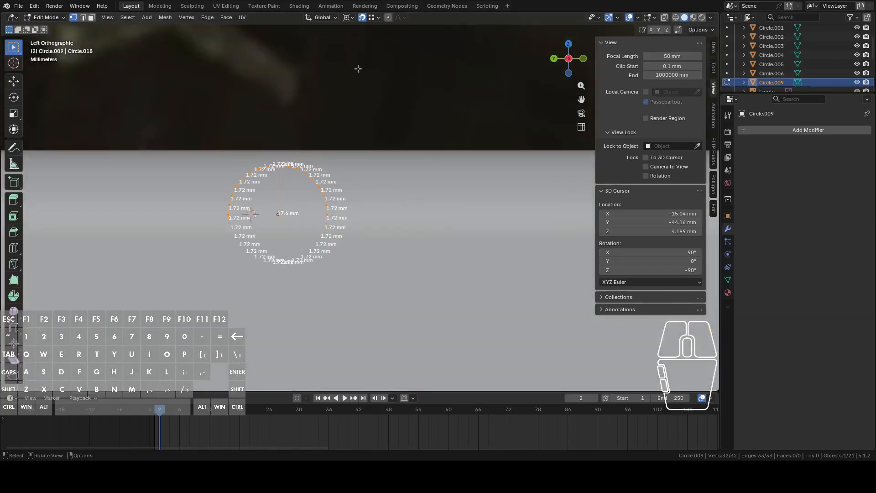
pyautogui.click(348, 17)
pyautogui.click(364, 71)
pyautogui.press('s')
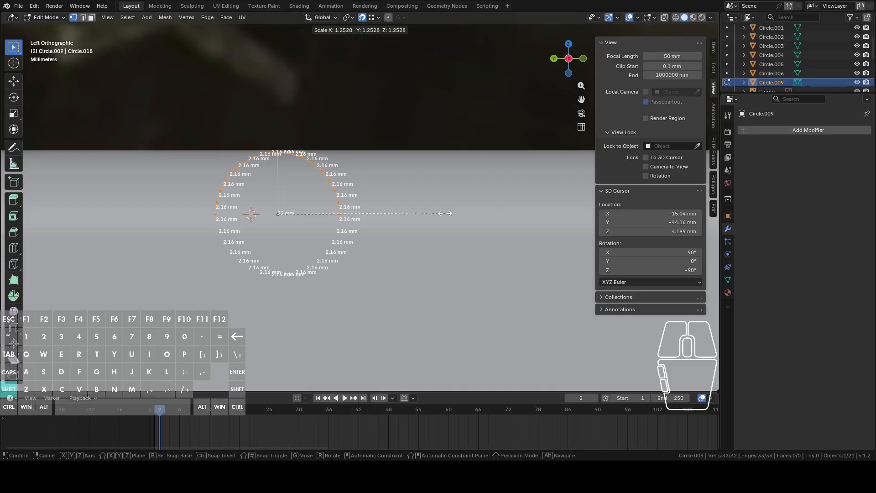
pyautogui.click(479, 230)
pyautogui.moveTo(479, 230); pyautogui.dragTo(364, 200, button='middle')
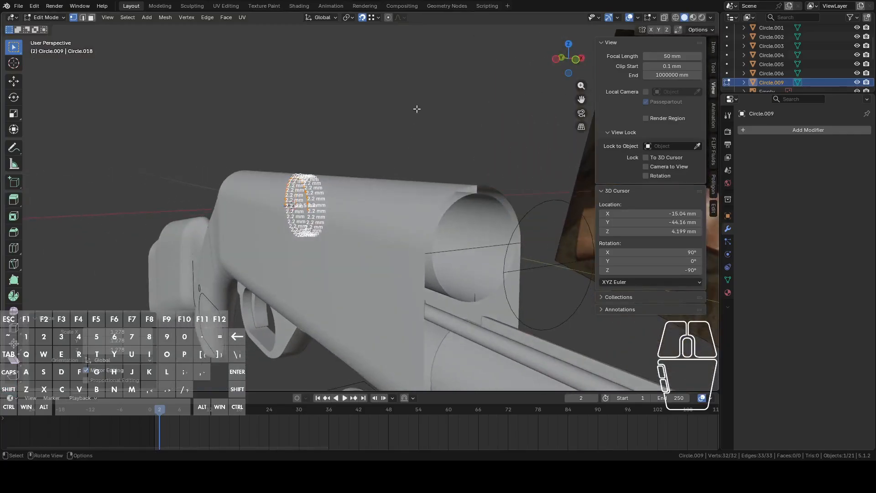
# Move the guide circle in the negative global X direction, farther out from the main body's side
pyautogui.press('g')
pyautogui.press('y')
pyautogui.press('x')
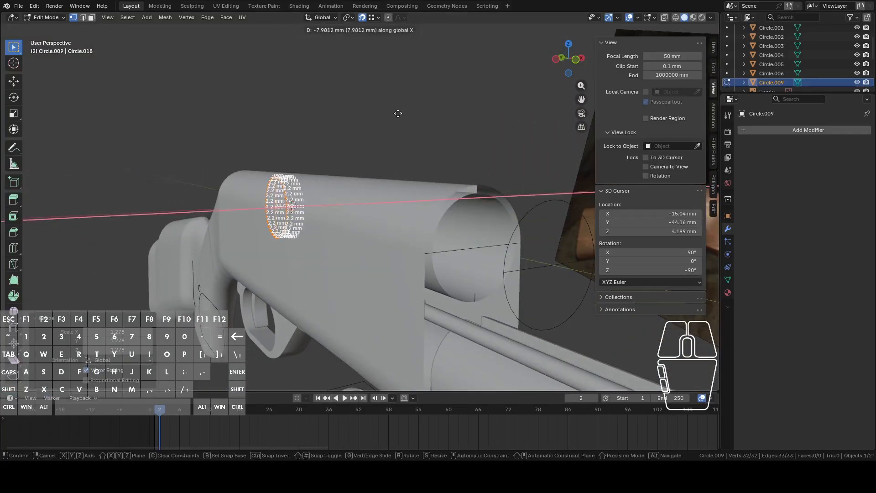
pyautogui.click(404, 114)
pyautogui.moveTo(406, 115); pyautogui.dragTo(471, 128, button='middle')
pyautogui.click(566, 62)
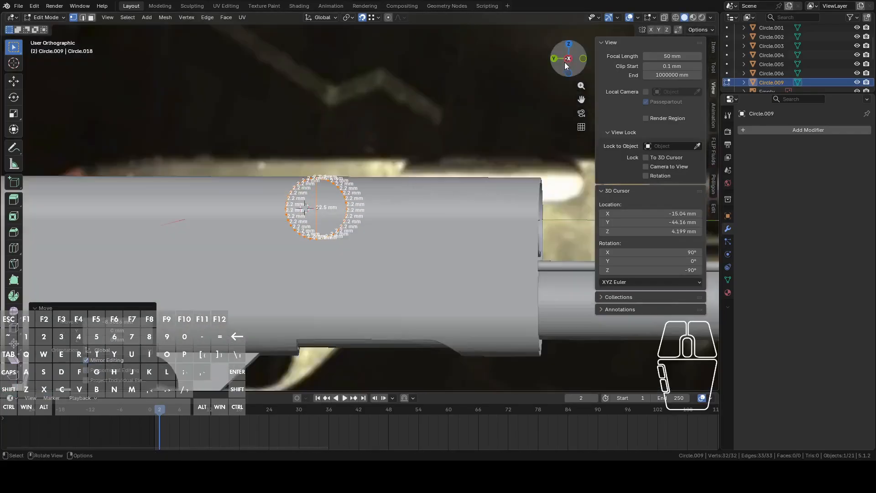
# Turn on X-ray and align the guide circle along global Z with the main body's upper edge
pyautogui.click(664, 18)
pyautogui.scroll(2, 439, 131)
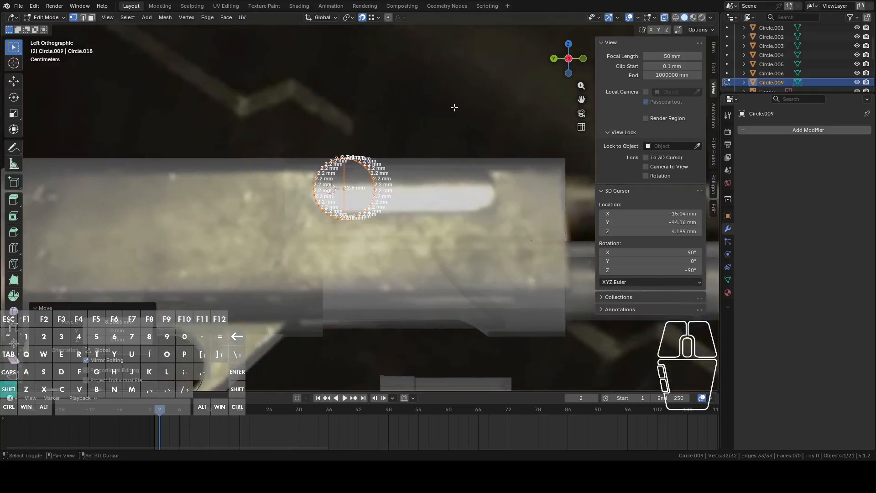
pyautogui.press('g')
pyautogui.press('z')
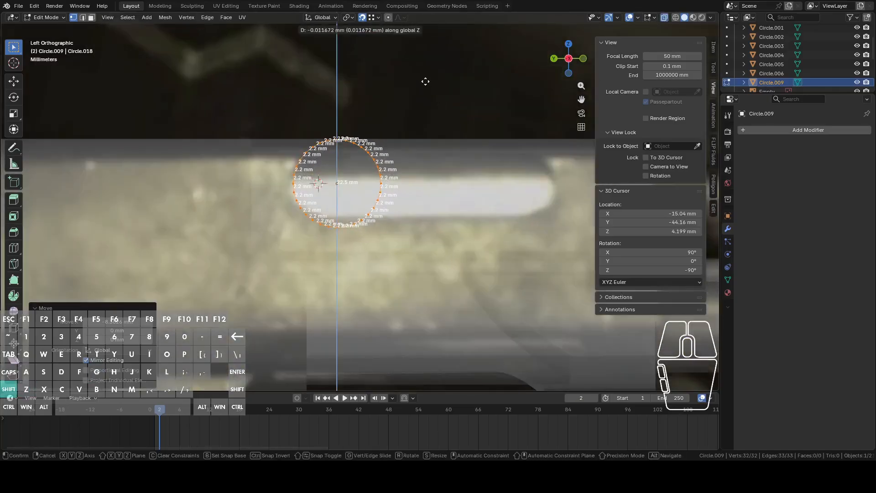
pyautogui.click(425, 127)
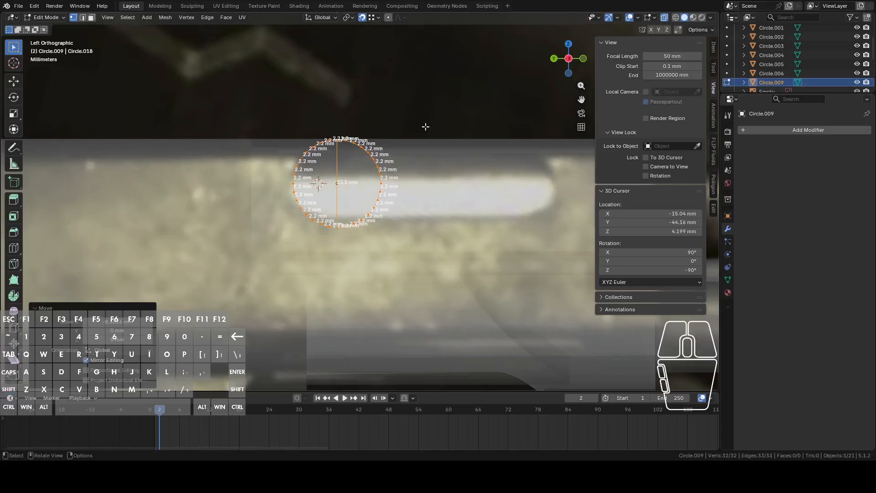
# Examine how the guide circle lines up with the main body's upper edge and the reference ejection port
pyautogui.scroll(-4, 447, 132)
pyautogui.moveTo(446, 139); pyautogui.dragTo(365, 219, button='middle')
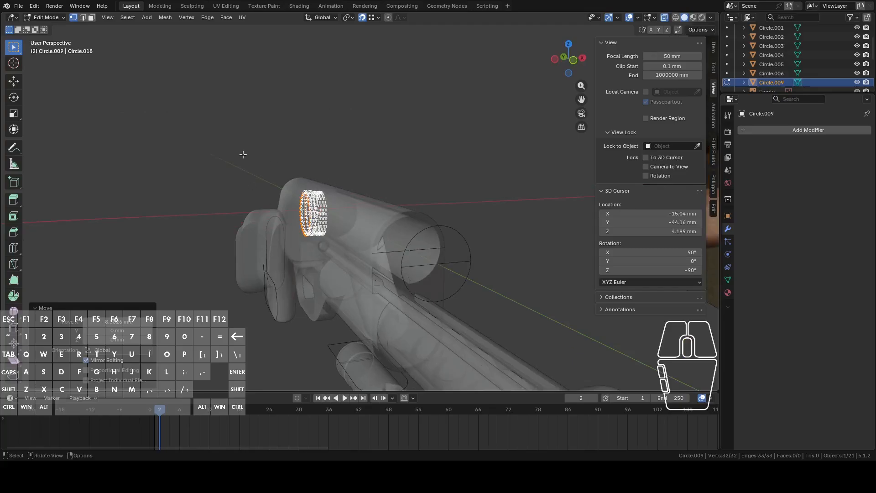
pyautogui.moveTo(295, 192); pyautogui.dragTo(558, 118, button='middle')
pyautogui.click(582, 59)
pyautogui.scroll(8, 452, 144)
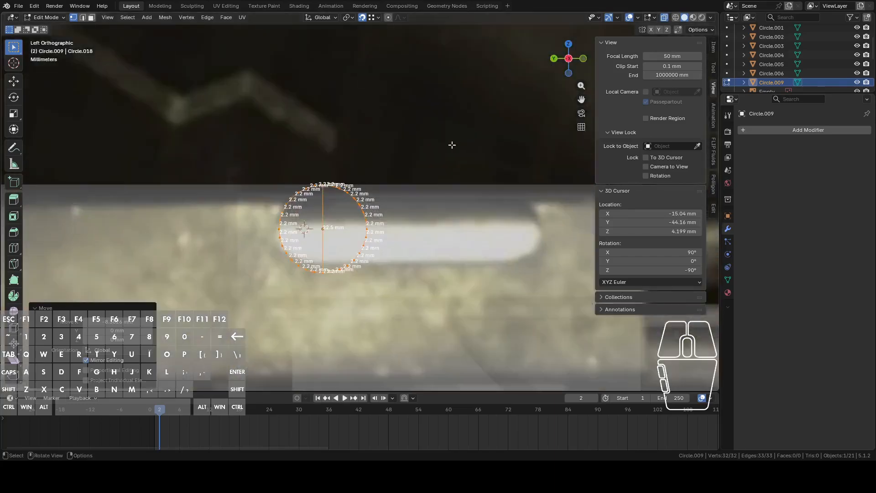
pyautogui.keyDown('shift'); pyautogui.moveTo(302, 120); pyautogui.dragTo(506, 186, button='middle'); pyautogui.keyUp('shift')
pyautogui.scroll(3, 464, 151)
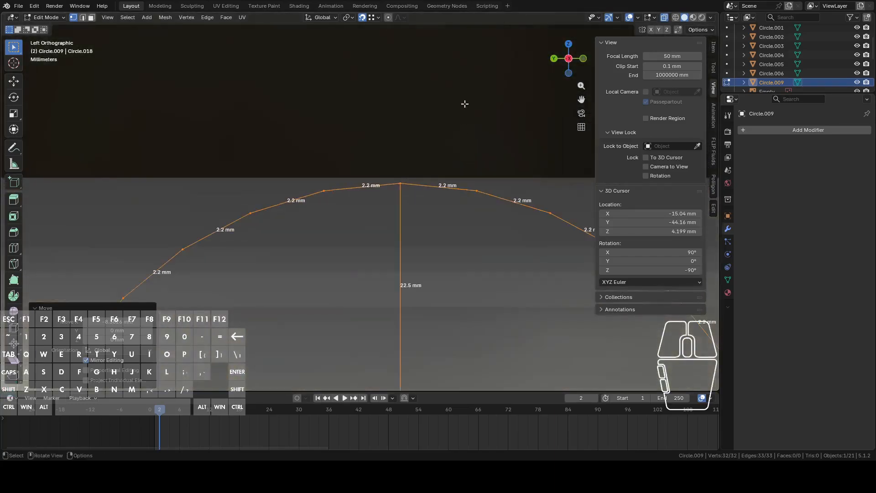
pyautogui.scroll(-12, 465, 104)
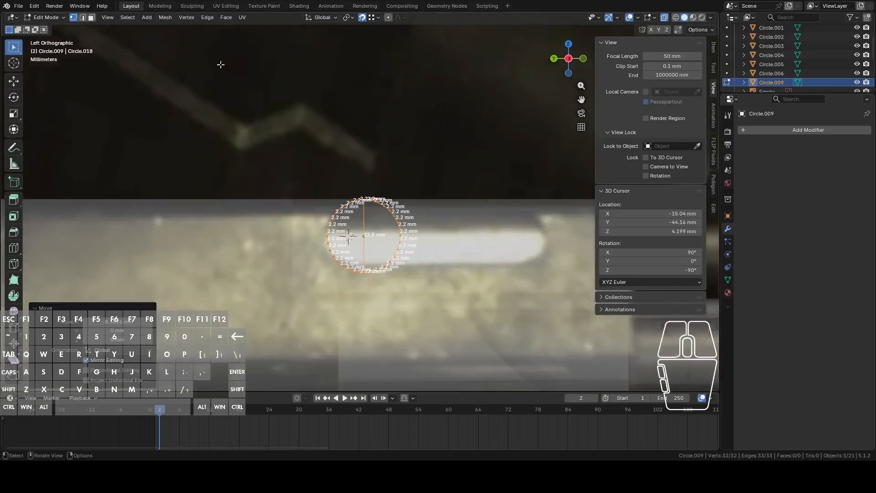
# Delete the guide circle's vertical diameter edge and select the remaining outline loop
pyautogui.scroll(3, 361, 200)
pyautogui.press('2')
pyautogui.click(368, 235)
pyautogui.press('x')
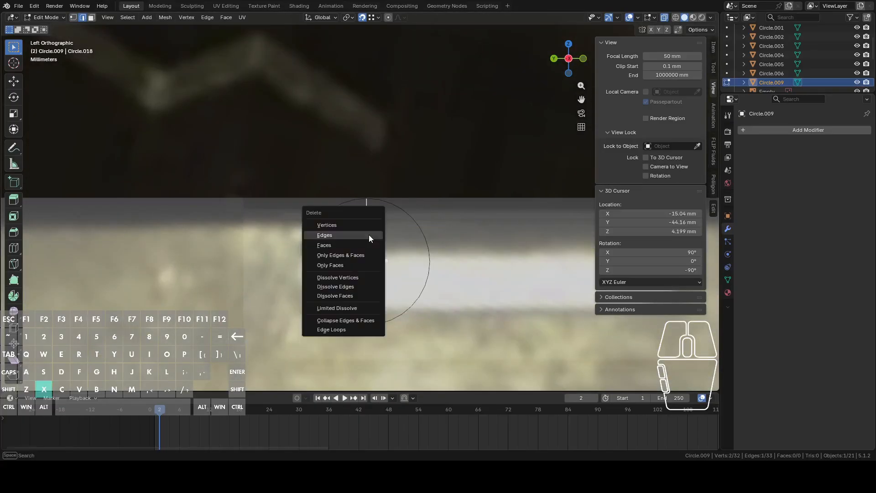
pyautogui.click(366, 235)
pyautogui.press('1')
pyautogui.keyDown('alt'); pyautogui.click(358, 200); pyautogui.keyUp('alt')
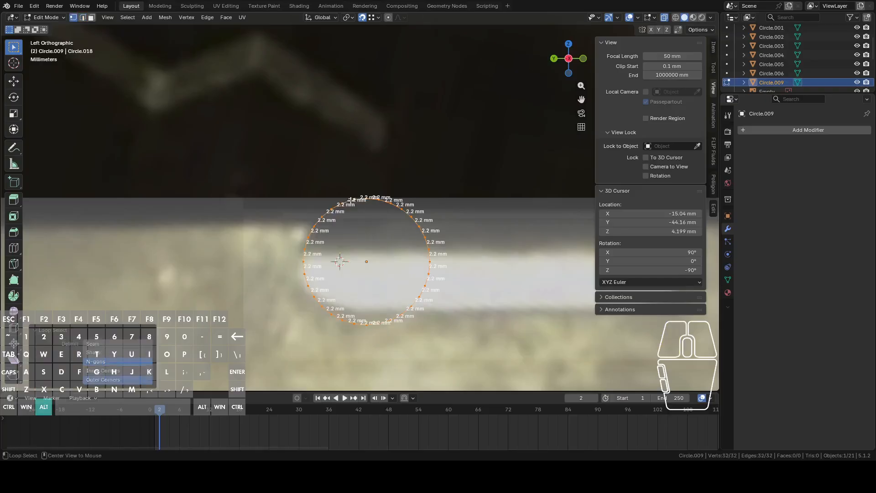
# Open the main body for editing while the guide circle stays selected as the cutting outline
pyautogui.scroll(-4, 351, 199)
pyautogui.moveTo(348, 199); pyautogui.dragTo(435, 264, button='middle')
pyautogui.press('Tab')
pyautogui.click(245, 224)
pyautogui.press('Tab')
pyautogui.click(432, 220)
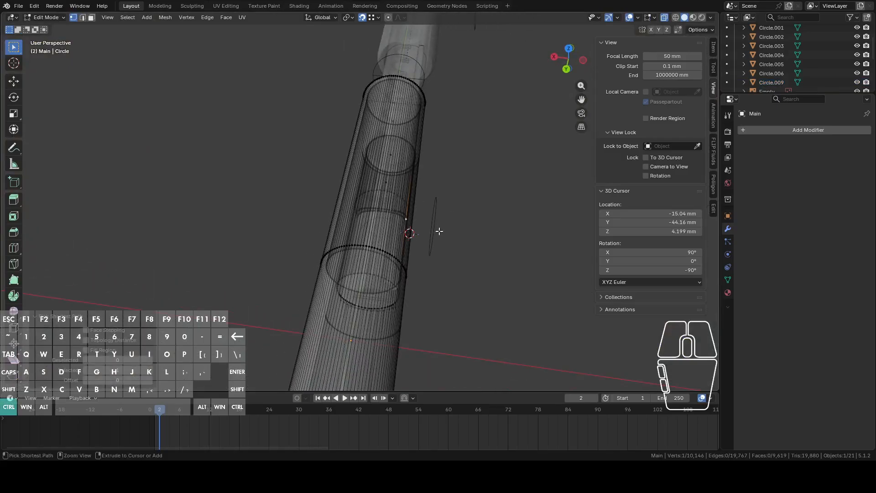
pyautogui.click(435, 231)
# Try projecting the guide circle onto the main body from the left side view with Knife Project, and undo the cut
pyautogui.click(584, 61)
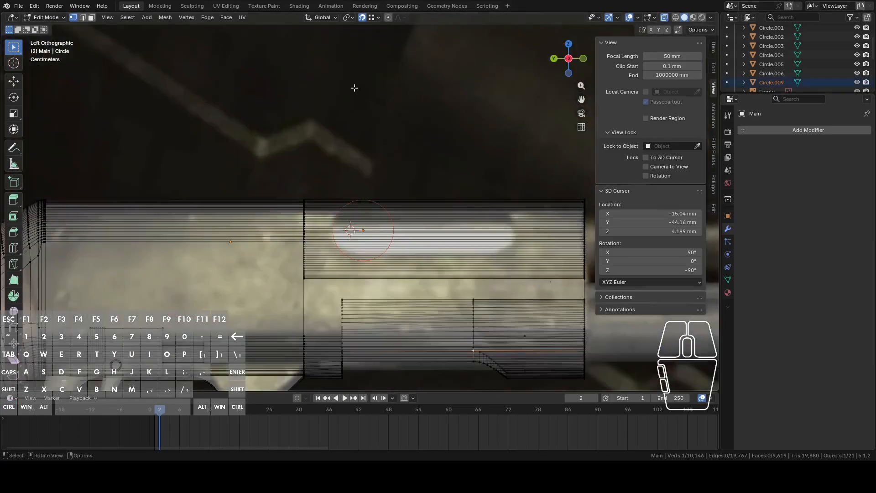
pyautogui.click(162, 18)
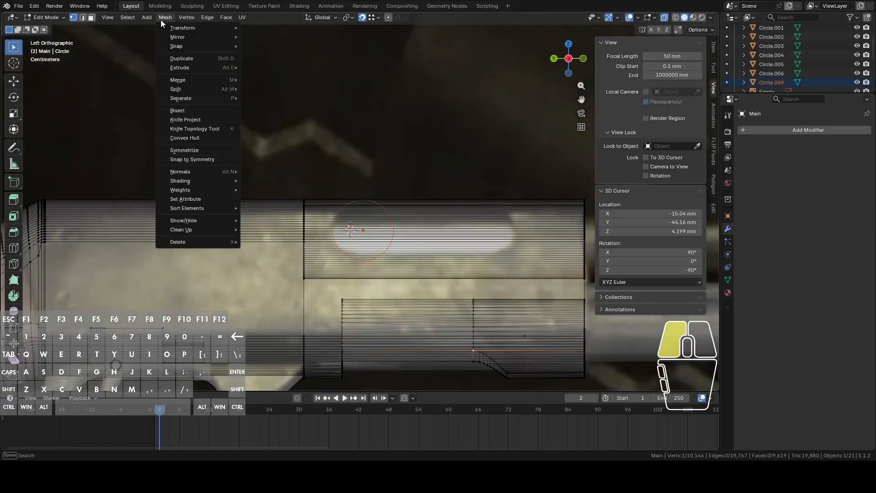
pyautogui.click(199, 120)
pyautogui.moveTo(355, 160); pyautogui.dragTo(446, 213, button='middle')
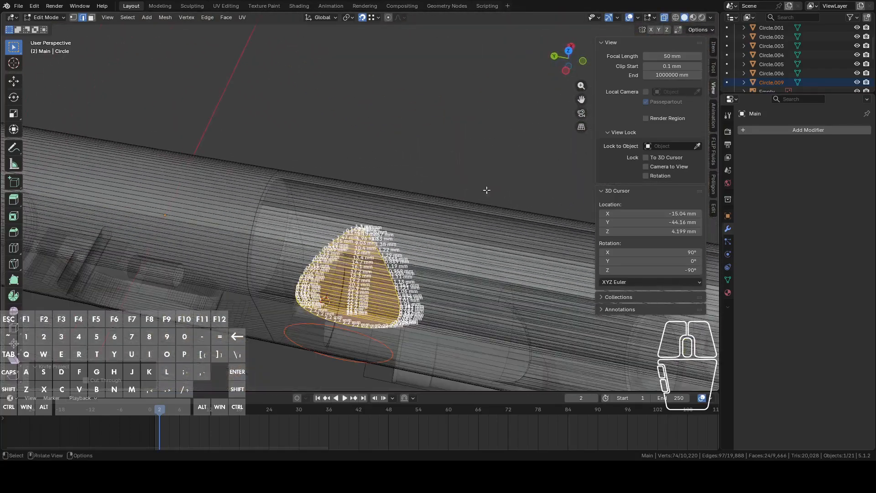
pyautogui.click(563, 75)
pyautogui.hotkey('ctrl', 'z')
pyautogui.hotkey('ctrl', 'z')
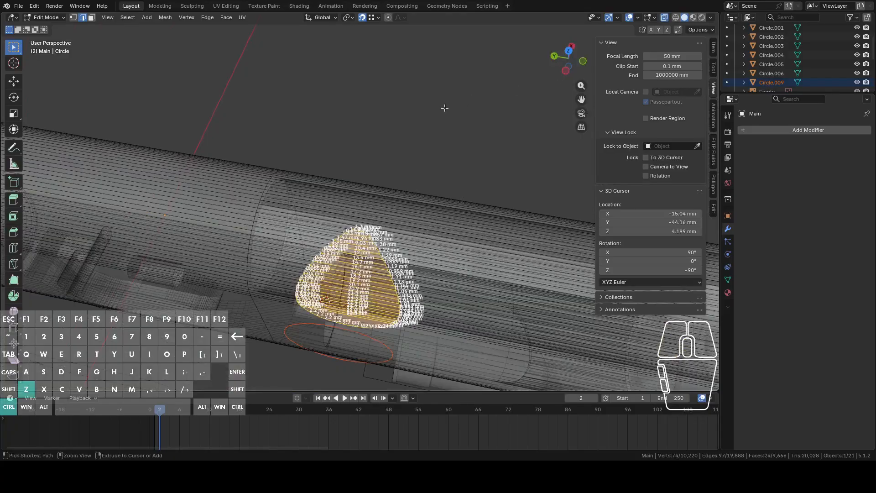
# Compare the guide circle with the reference ejection port and examine the main body's inner tube around it
pyautogui.scroll(-4, 443, 115)
pyautogui.click(566, 72)
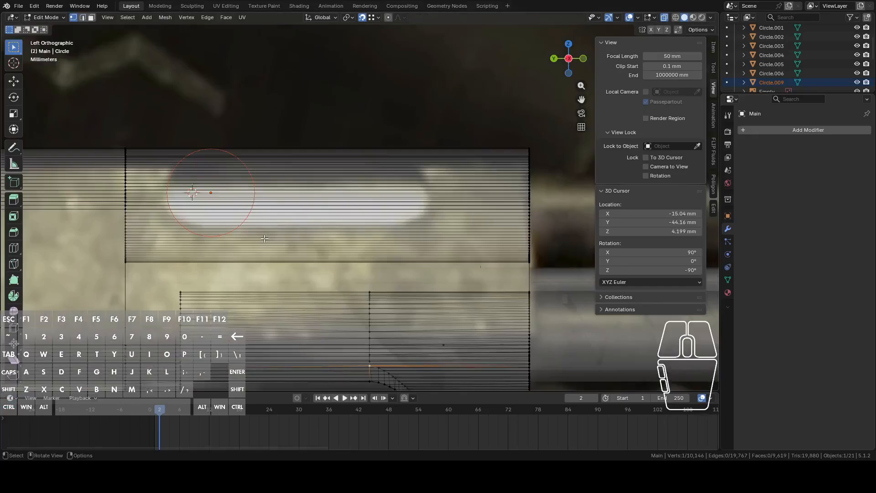
pyautogui.moveTo(297, 235); pyautogui.dragTo(391, 239, button='middle')
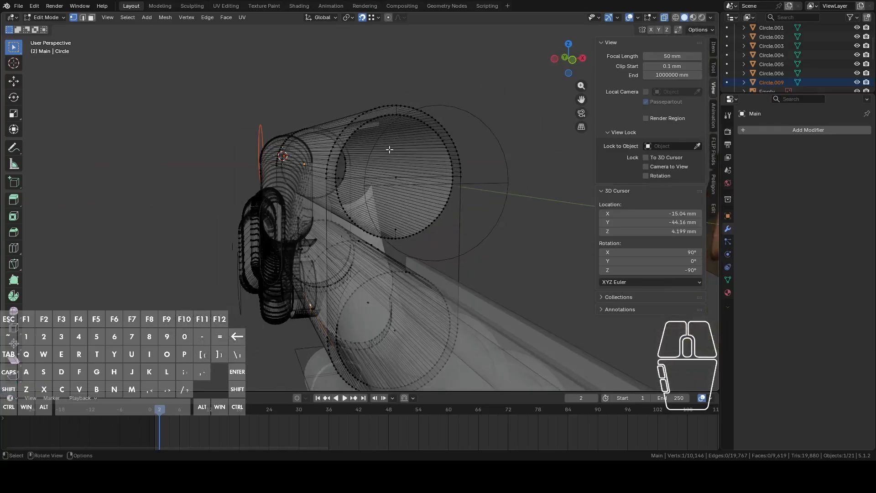
pyautogui.moveTo(389, 149); pyautogui.dragTo(450, 227, button='middle')
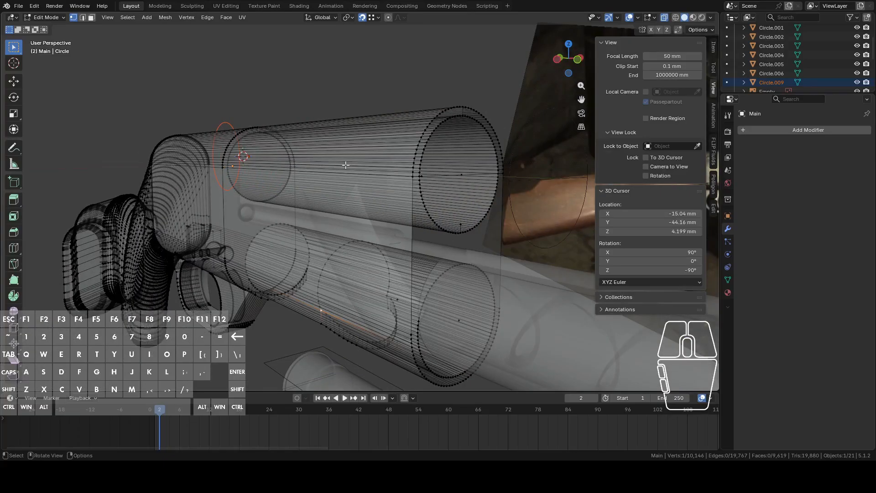
pyautogui.moveTo(357, 181); pyautogui.dragTo(391, 196, button='middle')
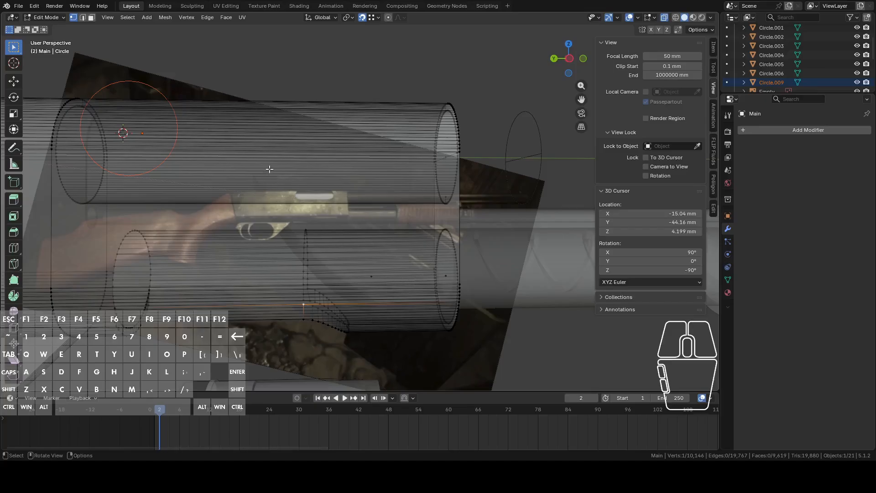
# Try selecting the lower lengthwise edges of the main body's upper tube from the left side view
pyautogui.moveTo(325, 239); pyautogui.dragTo(501, 131, button='middle')
pyautogui.click(563, 65)
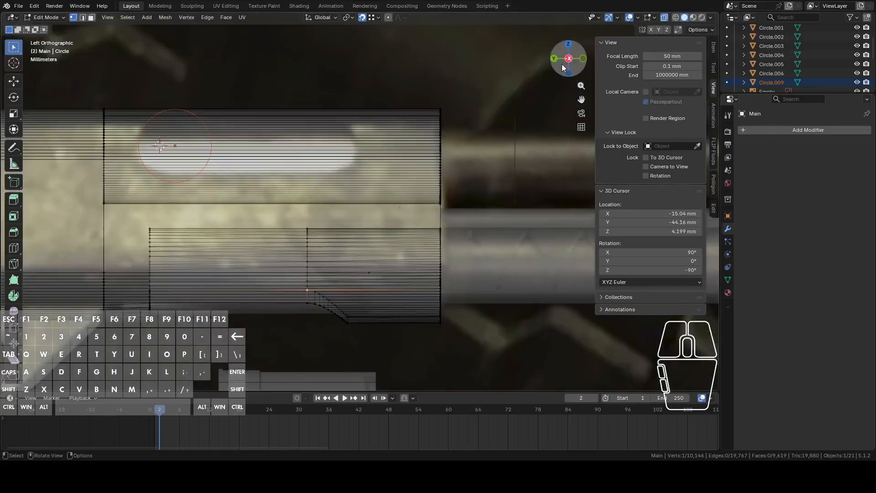
pyautogui.click(381, 218)
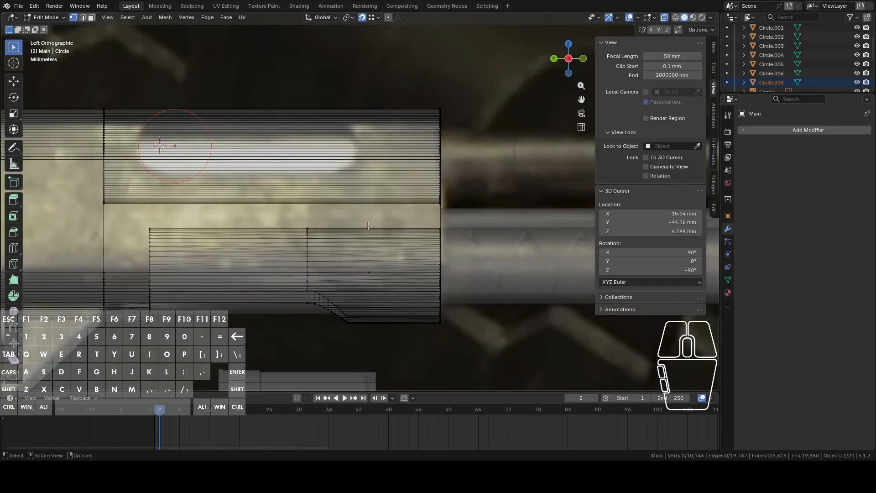
pyautogui.moveTo(368, 226)
pyautogui.mouseDown(button='middle')
pyautogui.moveTo(380, 209)
pyautogui.moveTo(373, 220)
pyautogui.mouseUp(button='middle')
pyautogui.click(568, 62)
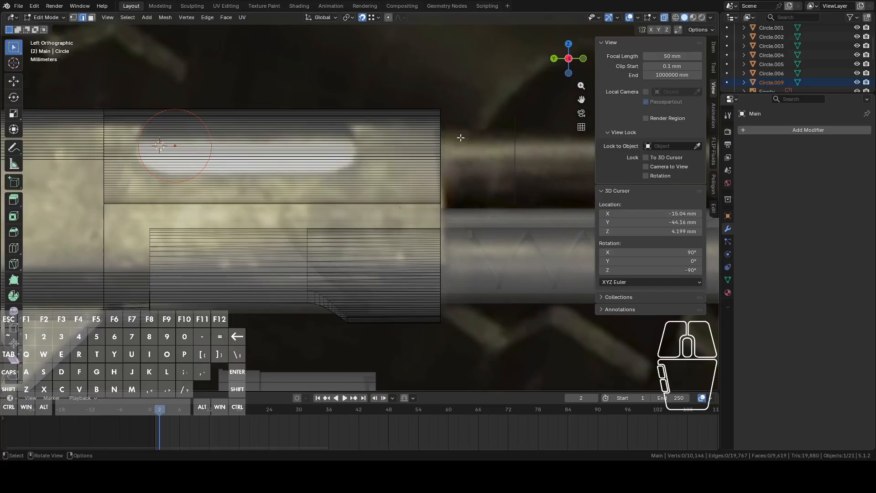
pyautogui.click(358, 211)
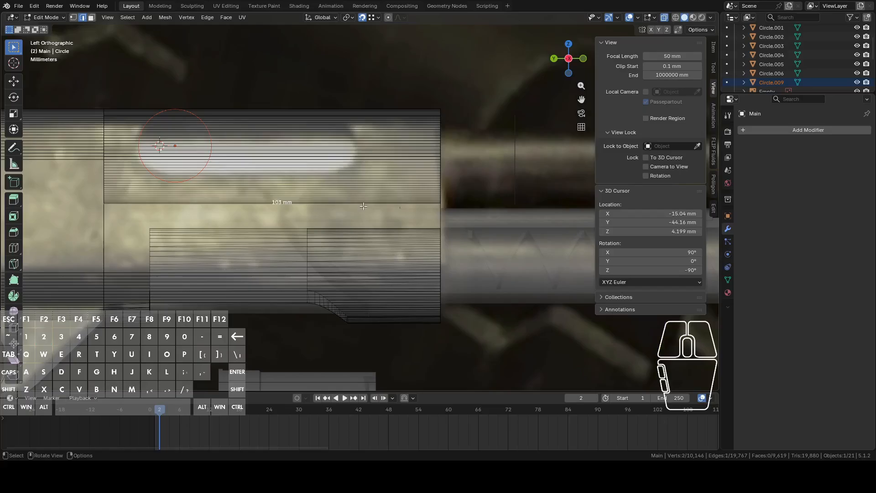
pyautogui.press('c')
pyautogui.moveTo(368, 208); pyautogui.dragTo(368, 190)
pyautogui.rightClick(368, 190)
# Reopen the main body and guide circle for editing together, and snap the 3D cursor to the vertex at the centre of the upper tube's front opening
pyautogui.moveTo(401, 192); pyautogui.dragTo(398, 171, button='middle')
pyautogui.press('Tab')
pyautogui.press('Tab')
pyautogui.click(390, 152)
pyautogui.press('1')
pyautogui.click(421, 177)
pyautogui.press('F3')
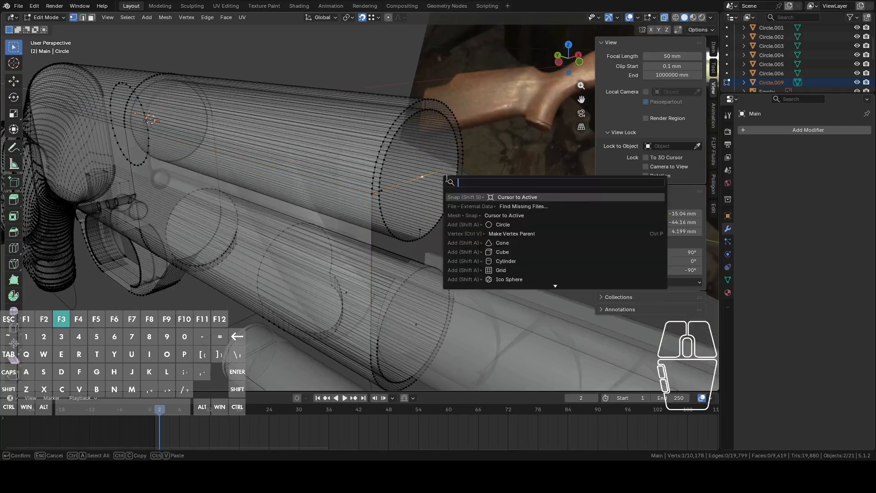
pyautogui.click(491, 198)
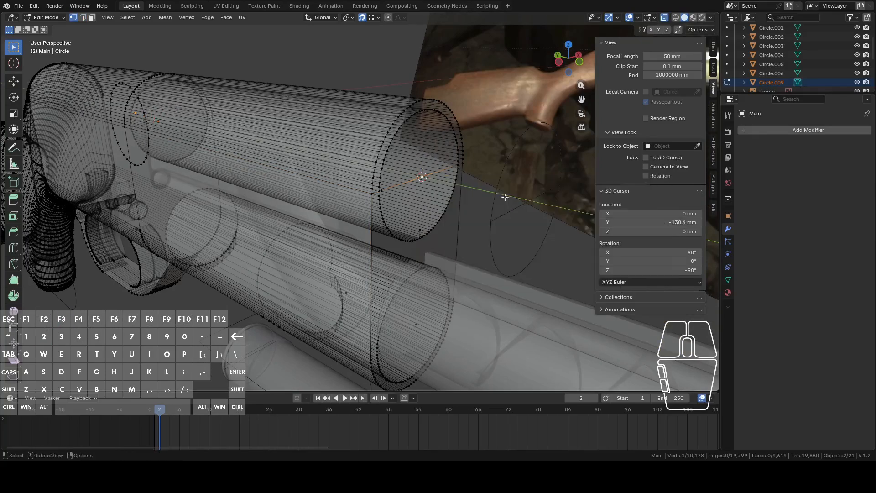
# Select only the lengthwise edges along the lower half of the upper tube, removing stray edges from the selection
pyautogui.click(559, 63)
pyautogui.scroll(2, 396, 205)
pyautogui.press('2')
pyautogui.press('c')
pyautogui.moveTo(397, 205); pyautogui.dragTo(391, 138)
pyautogui.rightClick(390, 138)
pyautogui.scroll(-3, 390, 139)
pyautogui.keyDown('shift'); pyautogui.moveTo(380, 165); pyautogui.dragTo(419, 167, button='middle'); pyautogui.keyUp('shift')
pyautogui.moveTo(418, 167)
pyautogui.mouseDown(button='middle')
pyautogui.moveTo(343, 171)
pyautogui.moveTo(473, 198)
pyautogui.moveTo(497, 184)
pyautogui.mouseUp(button='middle')
pyautogui.scroll(5, 497, 183)
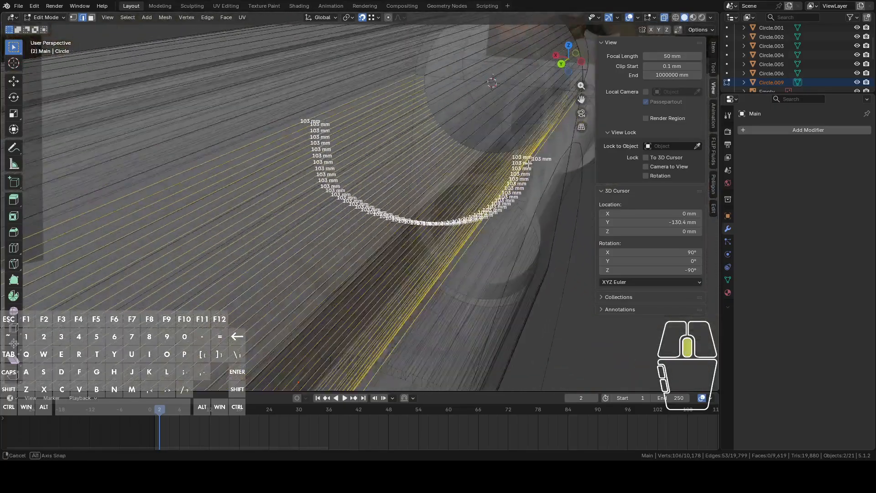
pyautogui.press('c')
pyautogui.moveTo(549, 104)
pyautogui.mouseDown(button='middle')
pyautogui.moveTo(275, 101)
pyautogui.moveTo(267, 122)
pyautogui.mouseUp(button='middle')
pyautogui.click(275, 101)
# Subdivide the selected lengthwise edges of the upper tube with two cuts
pyautogui.click(554, 60)
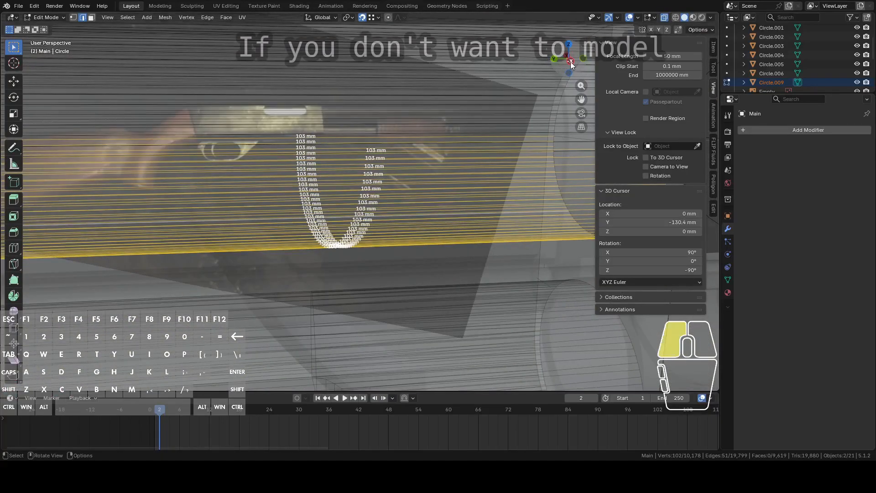
pyautogui.hotkey('ctrl', 'e')
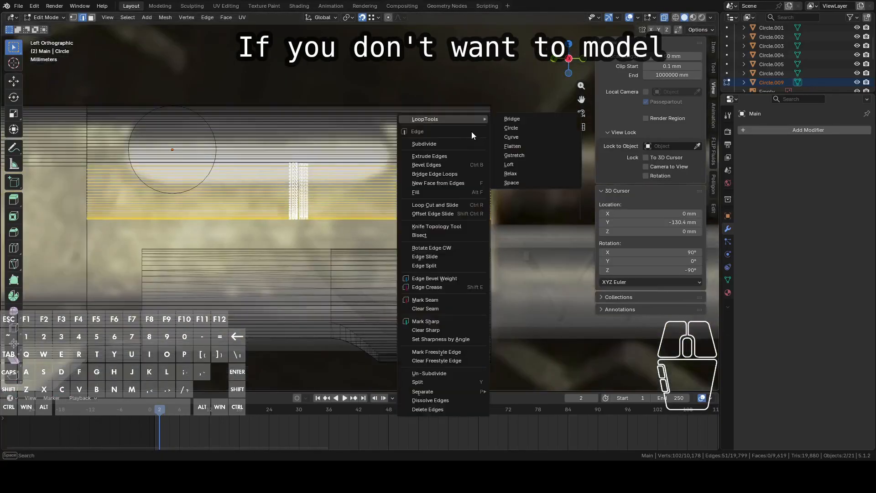
pyautogui.click(438, 143)
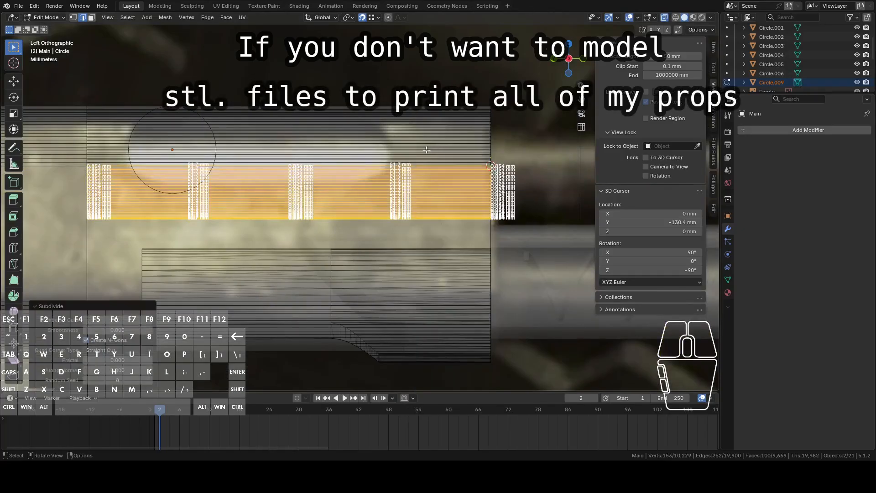
pyautogui.click(149, 320)
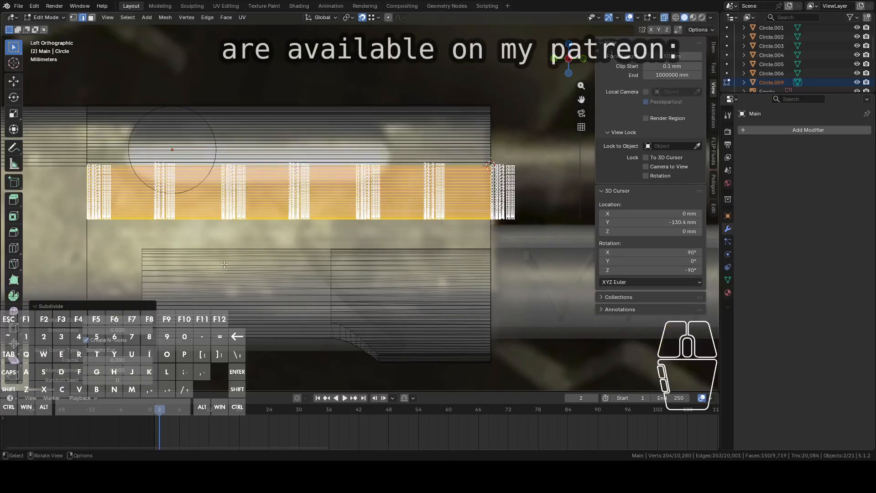
# Move the front one of the upper tube's new edge loops about 19 mm along negative Y, past the ejection port's front end
pyautogui.click(325, 173)
pyautogui.scroll(2, 359, 200)
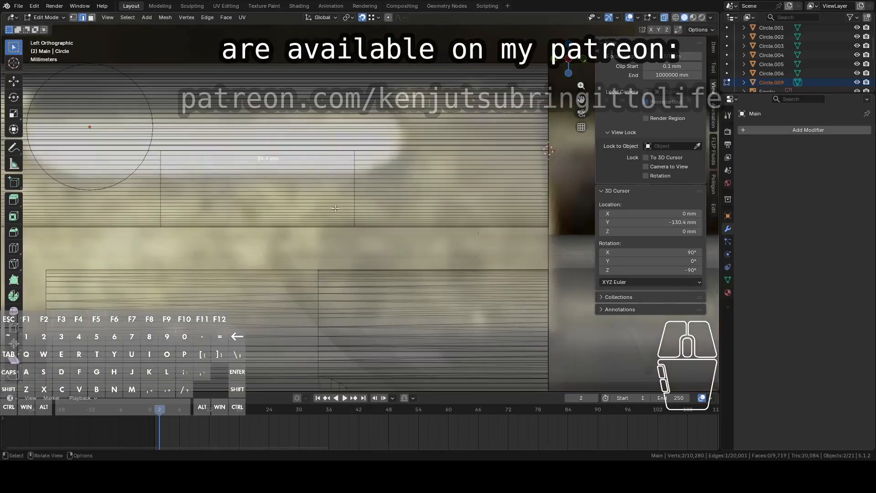
pyautogui.keyDown('alt'); pyautogui.click(354, 186); pyautogui.keyUp('alt')
pyautogui.keyDown('alt'); pyautogui.middleClick(434, 198); pyautogui.keyUp('alt')
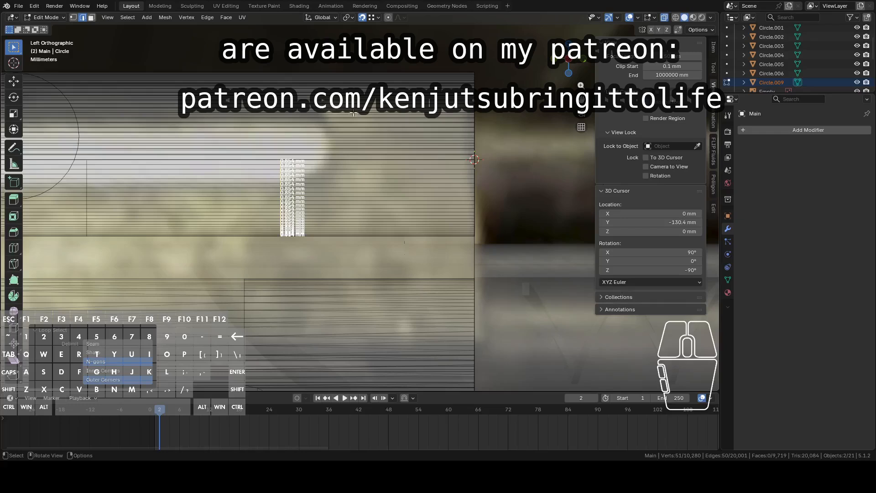
pyautogui.press('g')
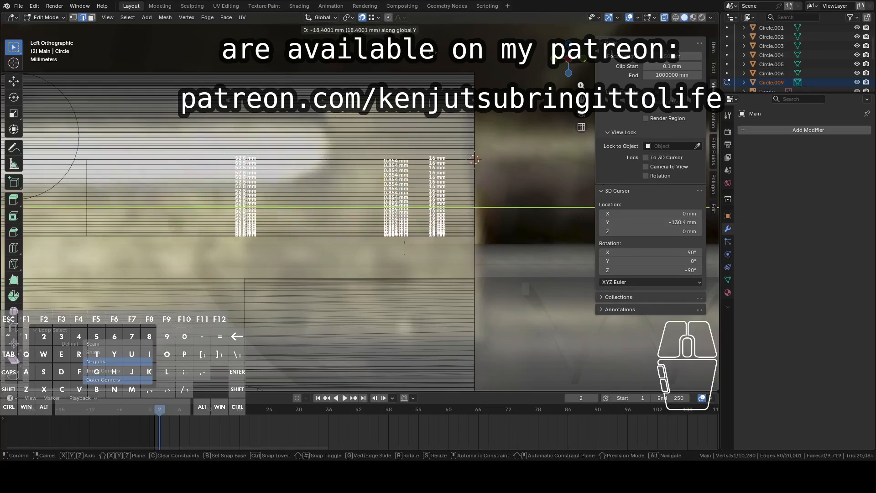
pyautogui.click(438, 54)
# Turn off the edge length labels and move the upper tube's rear new edge loop about 14.4 mm along negative Y
pyautogui.click(655, 18)
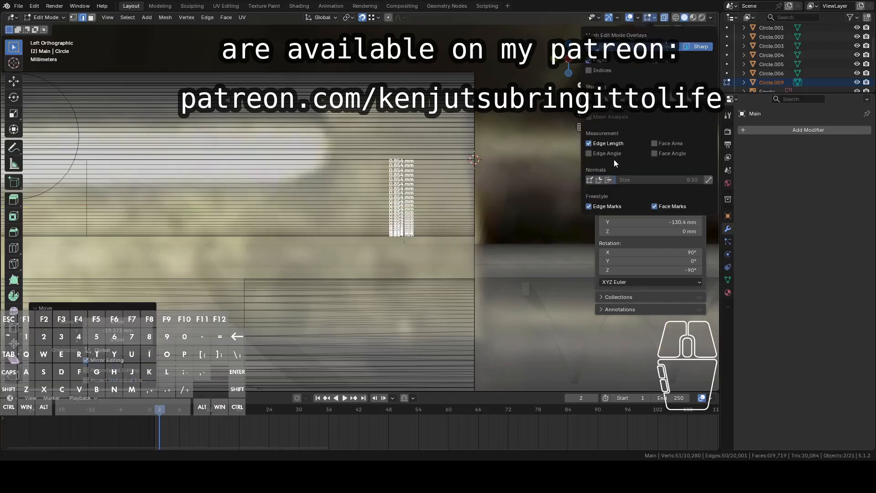
pyautogui.click(591, 144)
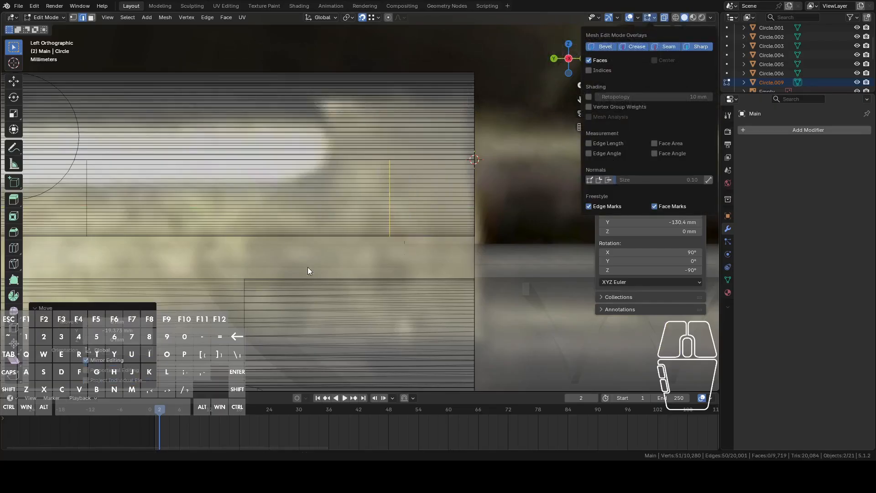
pyautogui.keyDown('shift'); pyautogui.middleClick(229, 190); pyautogui.keyUp('shift')
pyautogui.keyDown('shift'); pyautogui.moveTo(69, 195); pyautogui.dragTo(214, 209, button='middle'); pyautogui.keyUp('shift')
pyautogui.keyDown('alt'); pyautogui.click(233, 201); pyautogui.keyUp('alt')
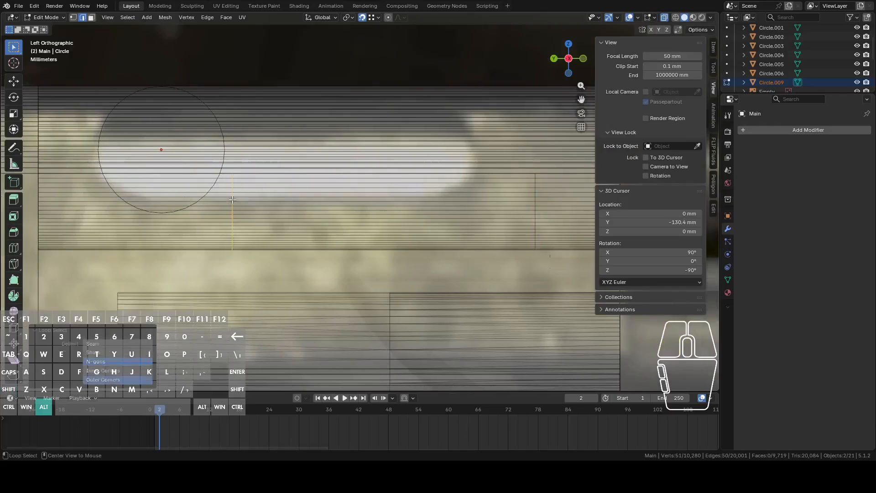
pyautogui.press('g')
pyautogui.press('y')
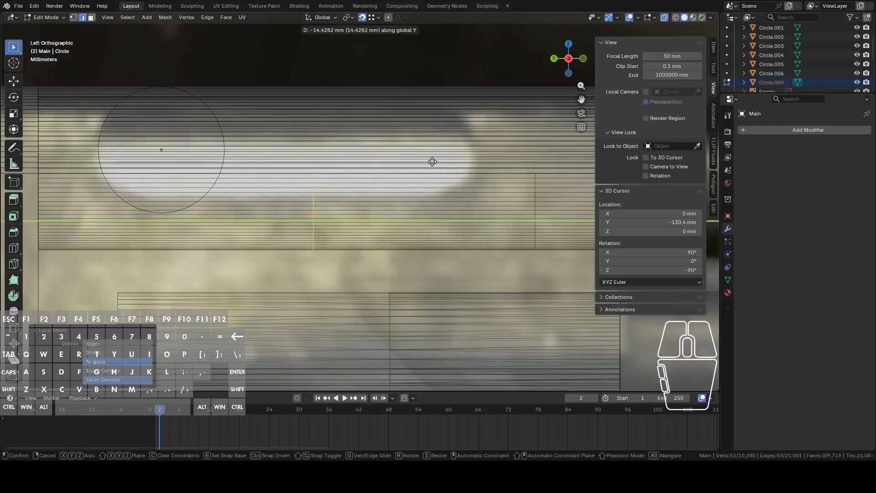
pyautogui.click(432, 161)
# Examine the lower tube's middle ring of vertices from the side and along its axis, testing single-vertex and loop selections
pyautogui.moveTo(432, 162); pyautogui.dragTo(447, 184, button='middle')
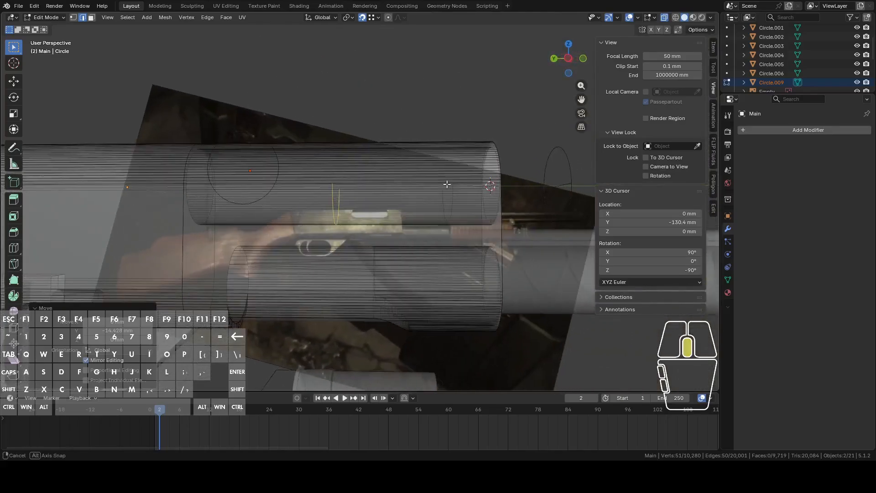
pyautogui.moveTo(394, 259); pyautogui.dragTo(384, 223, button='middle')
pyautogui.scroll(2, 409, 255)
pyautogui.moveTo(385, 223); pyautogui.dragTo(383, 252, button='middle')
pyautogui.press('1')
pyautogui.scroll(4, 386, 263)
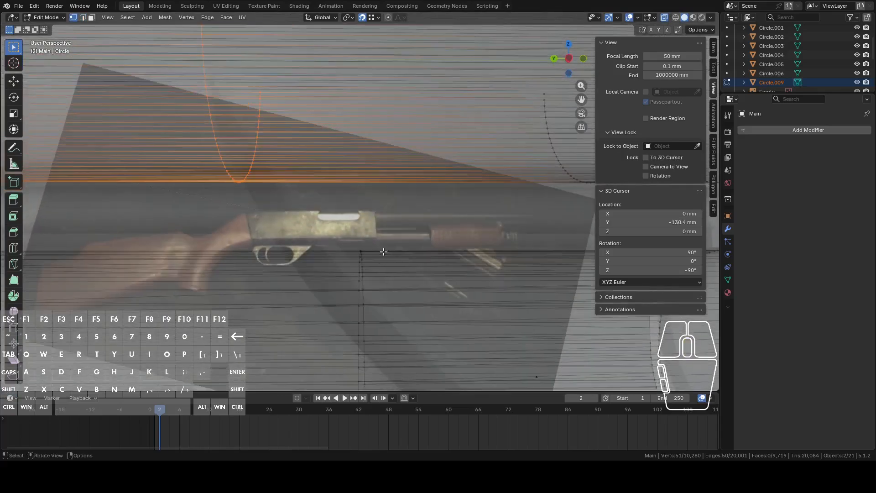
pyautogui.moveTo(373, 297); pyautogui.dragTo(399, 273, button='middle')
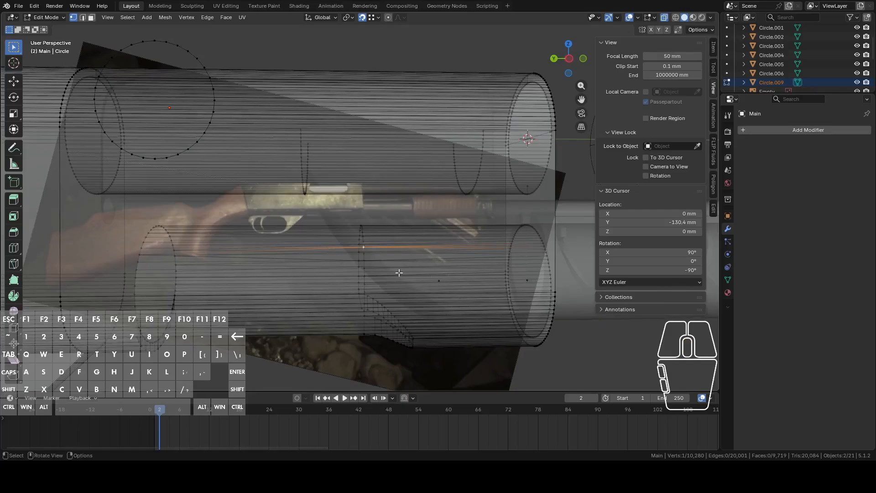
pyautogui.click(569, 61)
pyautogui.scroll(3, 411, 263)
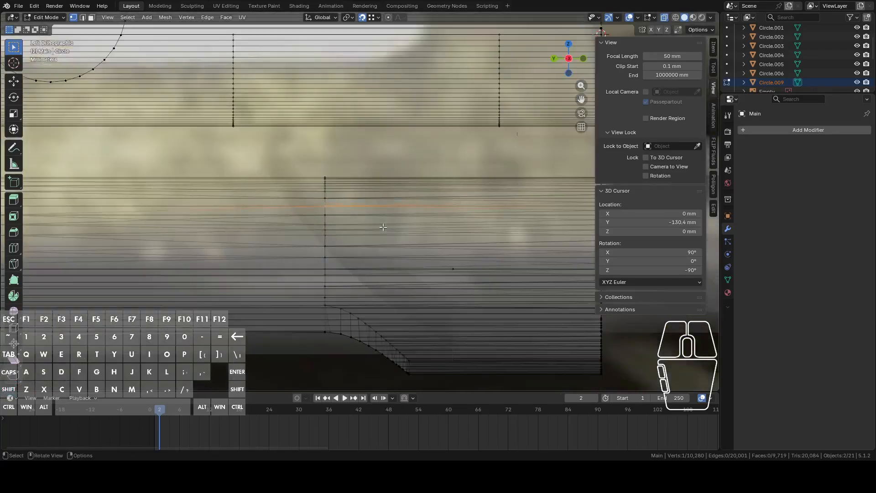
pyautogui.keyDown('alt'); pyautogui.click(327, 245); pyautogui.keyUp('alt')
pyautogui.moveTo(326, 245); pyautogui.dragTo(378, 229, button='middle')
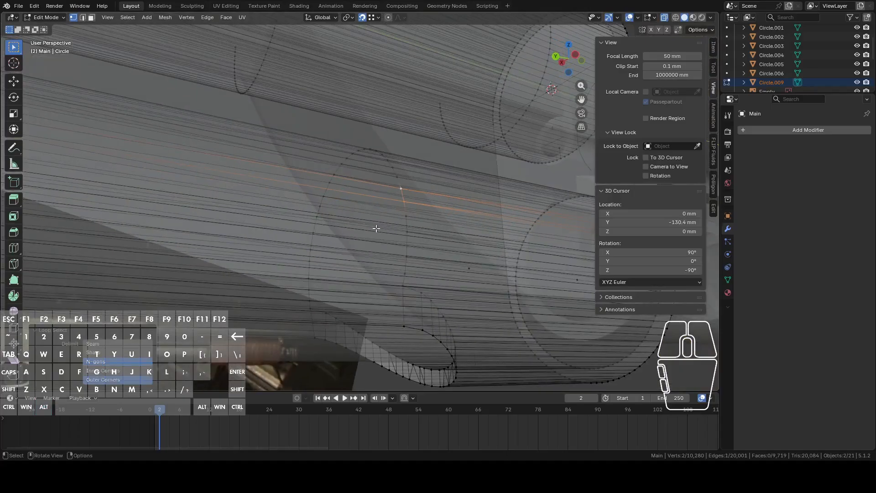
pyautogui.click(576, 55)
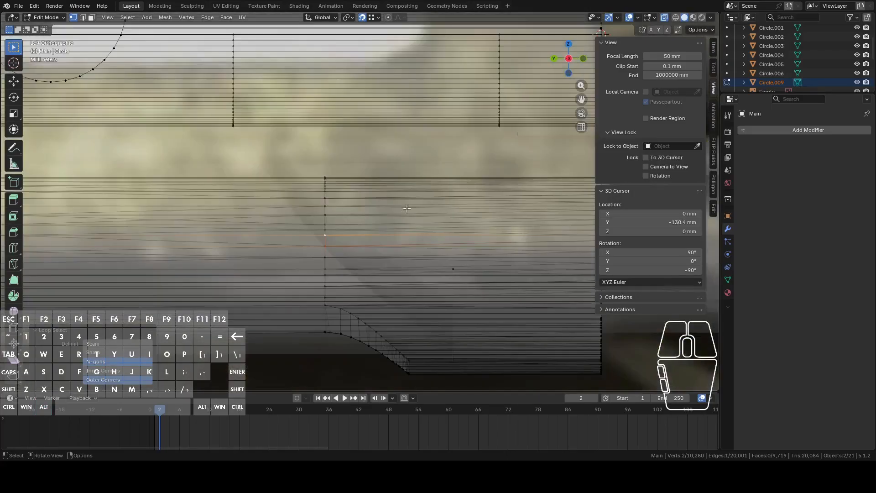
pyautogui.moveTo(384, 190); pyautogui.dragTo(485, 189, button='middle')
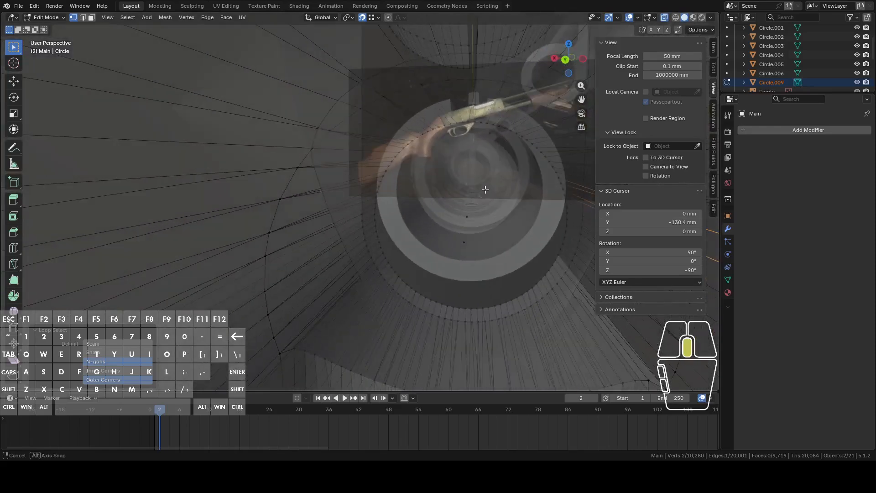
pyautogui.click(293, 169)
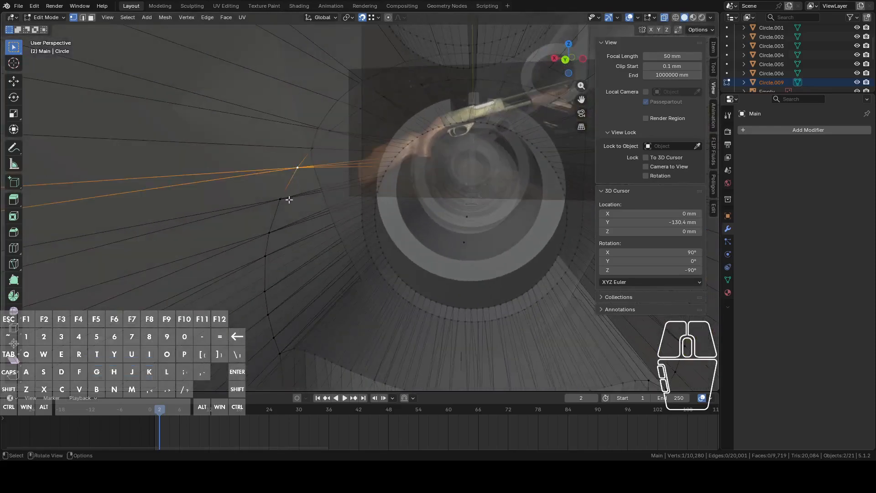
pyautogui.moveTo(398, 199); pyautogui.dragTo(256, 199, button='middle')
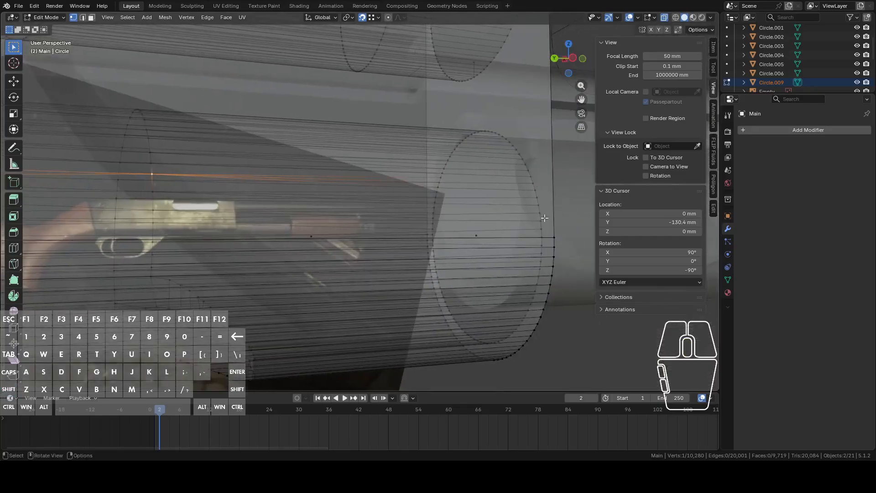
pyautogui.moveTo(539, 216); pyautogui.dragTo(260, 231, button='middle')
pyautogui.moveTo(373, 229); pyautogui.dragTo(341, 225, button='middle')
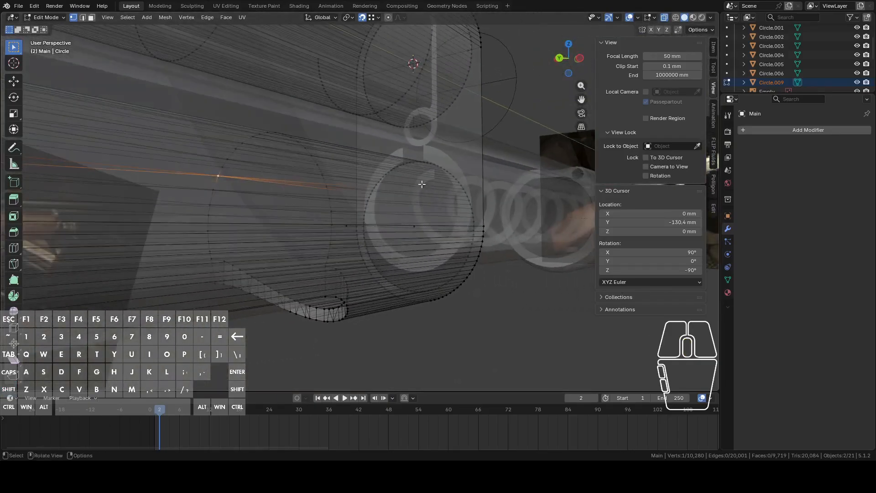
# Turn off X-ray and hide the band of outer shell faces around the main body's front section
pyautogui.click(666, 18)
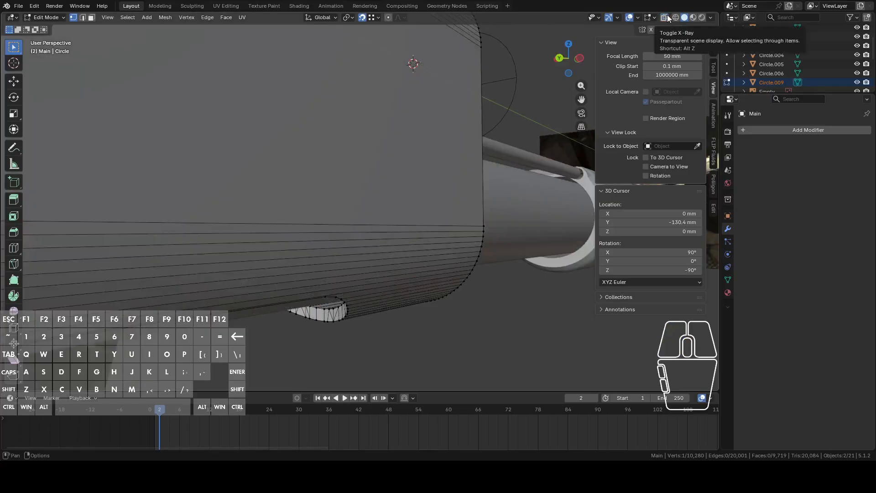
pyautogui.click(665, 18)
pyautogui.moveTo(458, 143); pyautogui.dragTo(405, 200, button='middle')
pyautogui.scroll(-4, 418, 233)
pyautogui.press('3')
pyautogui.click(666, 18)
pyautogui.rightClick(475, 144)
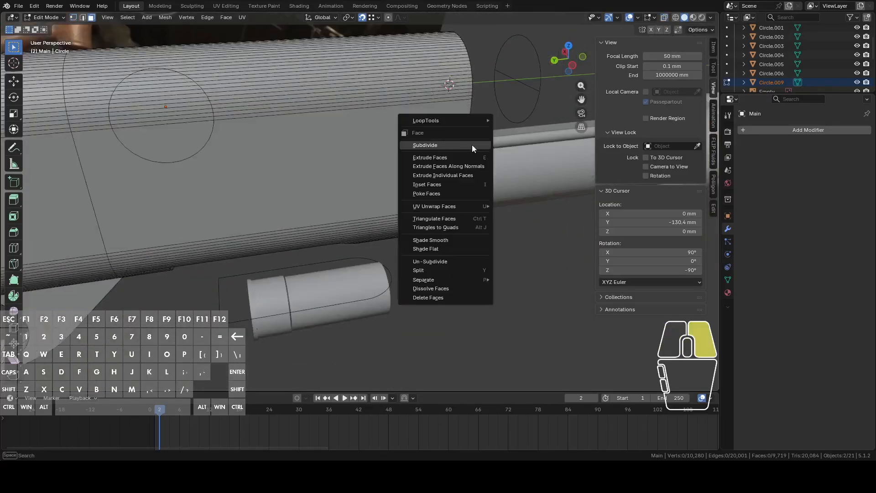
pyautogui.keyDown('alt'); pyautogui.click(363, 102); pyautogui.keyUp('alt')
pyautogui.moveTo(372, 131); pyautogui.dragTo(362, 116, button='middle')
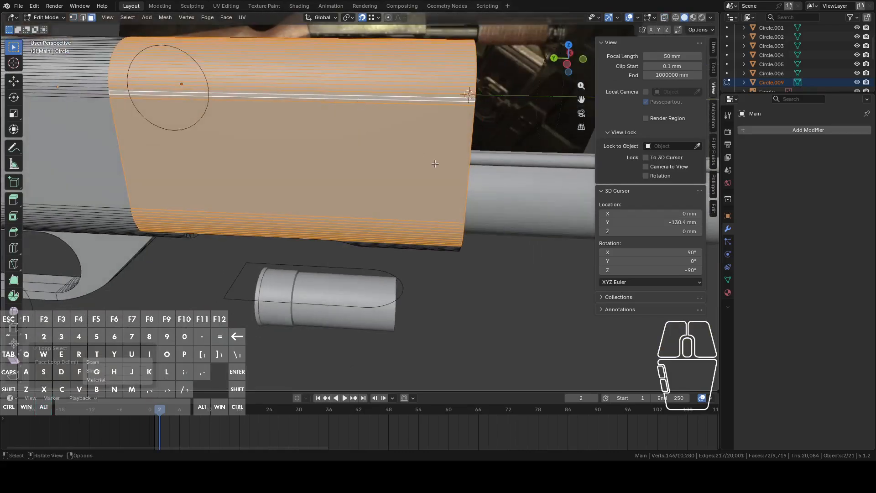
pyautogui.press('h')
# Examine how the lower tube's lengthwise edges meet its middle ring, testing vertex, loop and edge selections
pyautogui.moveTo(414, 206); pyautogui.dragTo(436, 186, button='middle')
pyautogui.scroll(5, 435, 186)
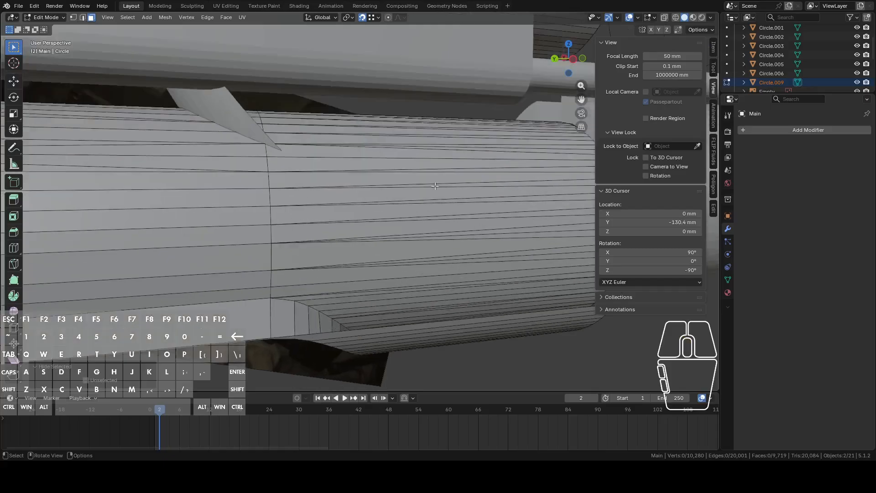
pyautogui.scroll(3, 435, 186)
pyautogui.scroll(-6, 421, 191)
pyautogui.click(321, 212)
pyautogui.moveTo(321, 211); pyautogui.dragTo(339, 189, button='middle')
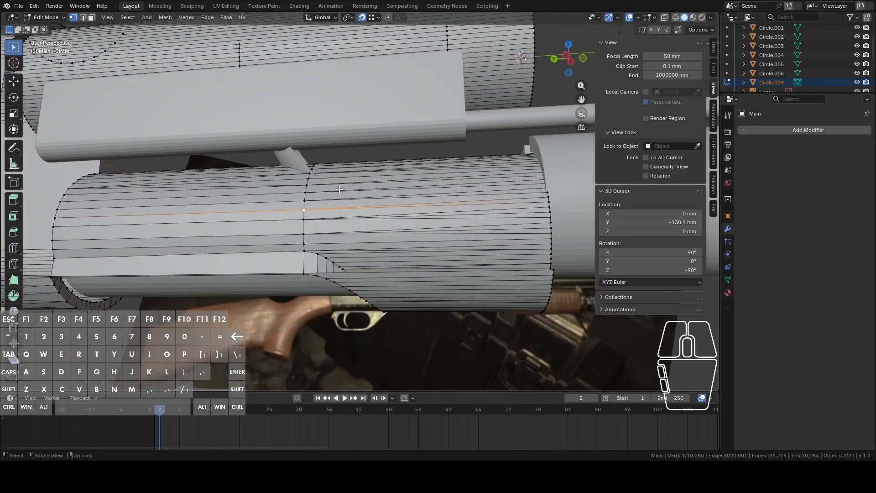
pyautogui.keyDown('shift'); pyautogui.moveTo(309, 234); pyautogui.dragTo(361, 230, button='middle'); pyautogui.keyUp('shift')
pyautogui.click(325, 230)
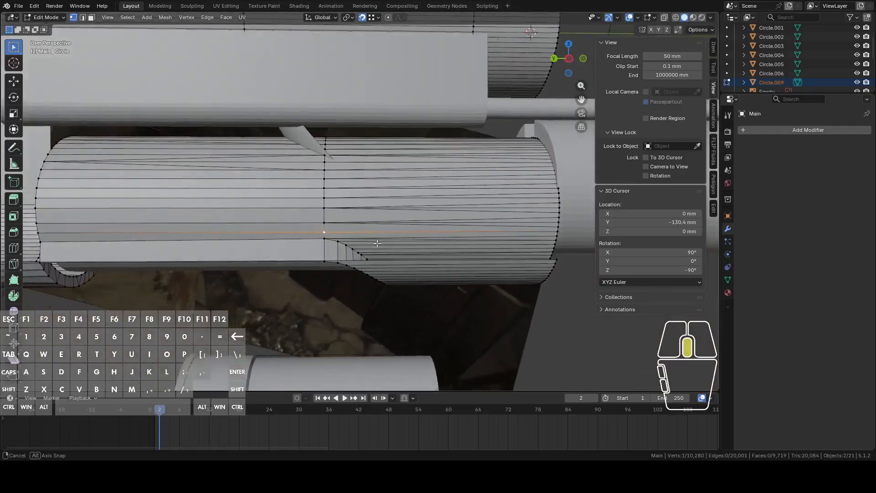
pyautogui.keyDown('alt'); pyautogui.click(321, 216); pyautogui.keyUp('alt')
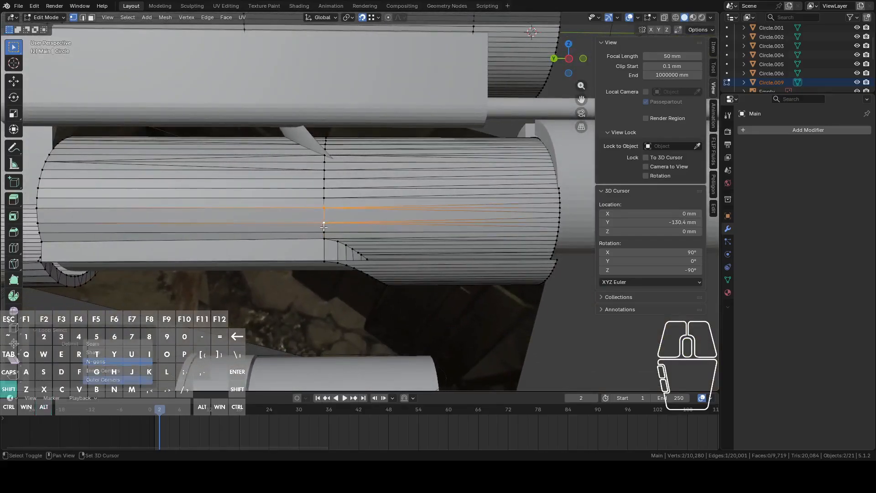
pyautogui.moveTo(381, 227); pyautogui.dragTo(382, 231, button='middle')
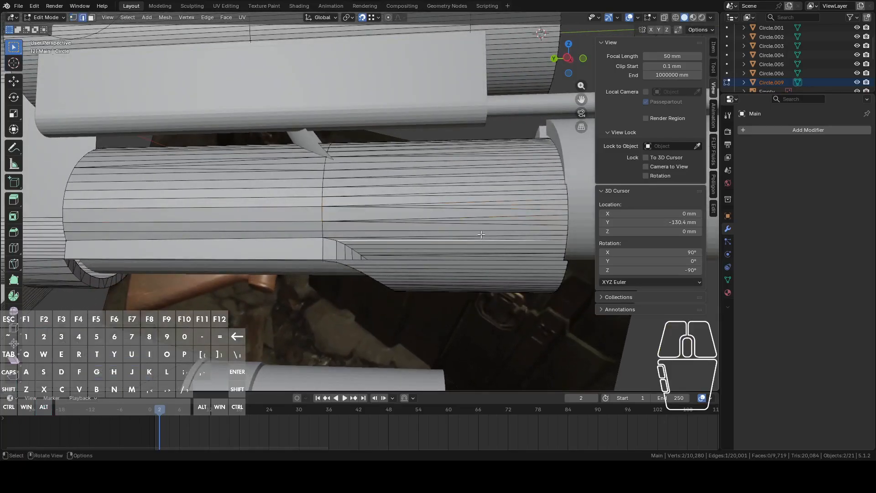
pyautogui.moveTo(482, 234); pyautogui.dragTo(336, 232, button='middle')
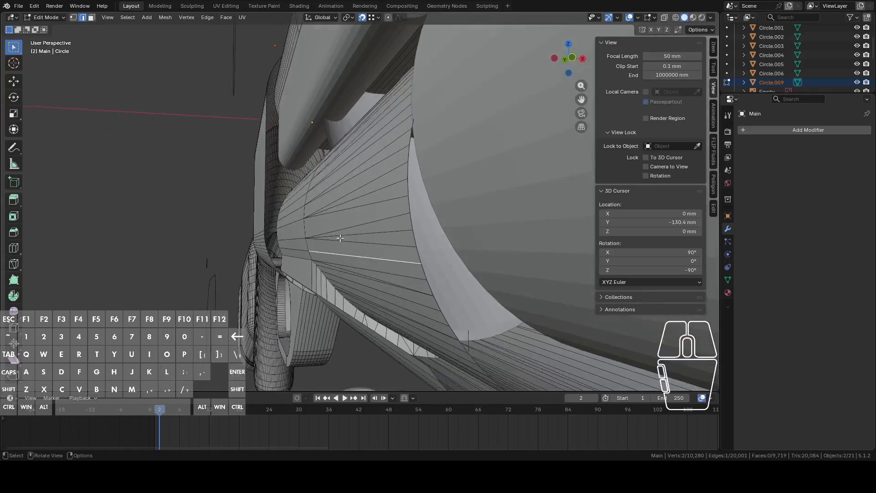
# Inspect the edges fanning out from the middle ring to the lower tube's front end, in perspective and directly from the side
pyautogui.press('1')
pyautogui.moveTo(345, 235); pyautogui.dragTo(469, 233, button='middle')
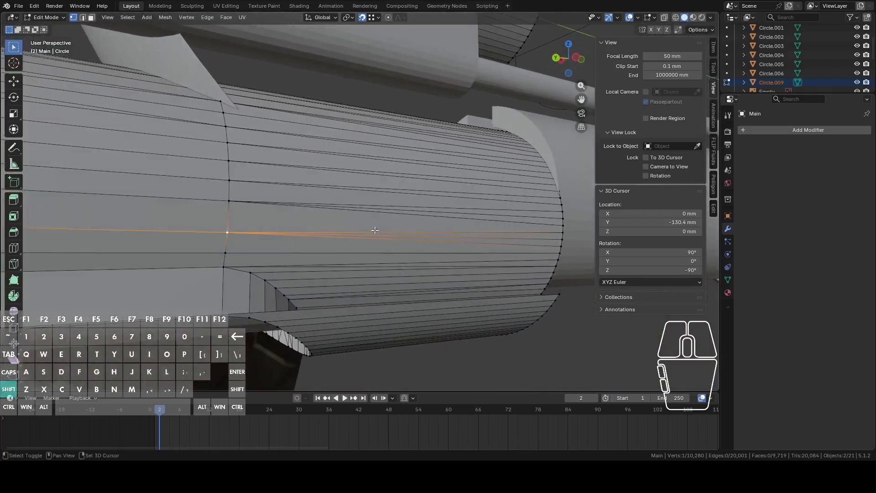
pyautogui.moveTo(375, 230); pyautogui.dragTo(406, 244, button='middle')
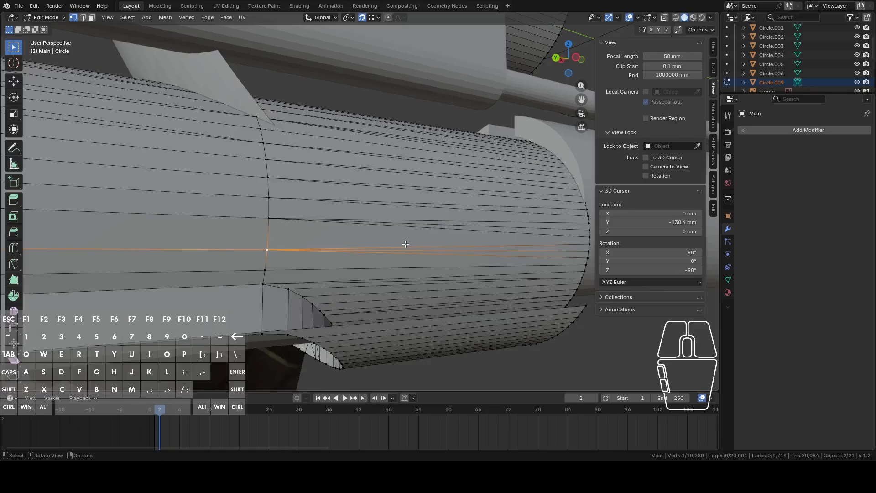
pyautogui.scroll(-5, 406, 245)
pyautogui.moveTo(356, 233); pyautogui.dragTo(331, 238, button='middle')
pyautogui.scroll(2, 331, 238)
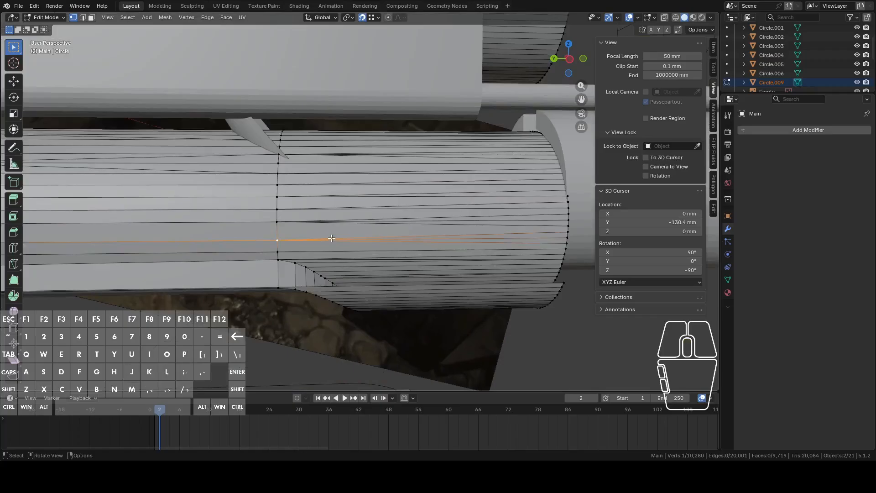
pyautogui.keyDown('shift'); pyautogui.moveTo(330, 185); pyautogui.dragTo(350, 237, button='middle'); pyautogui.keyUp('shift')
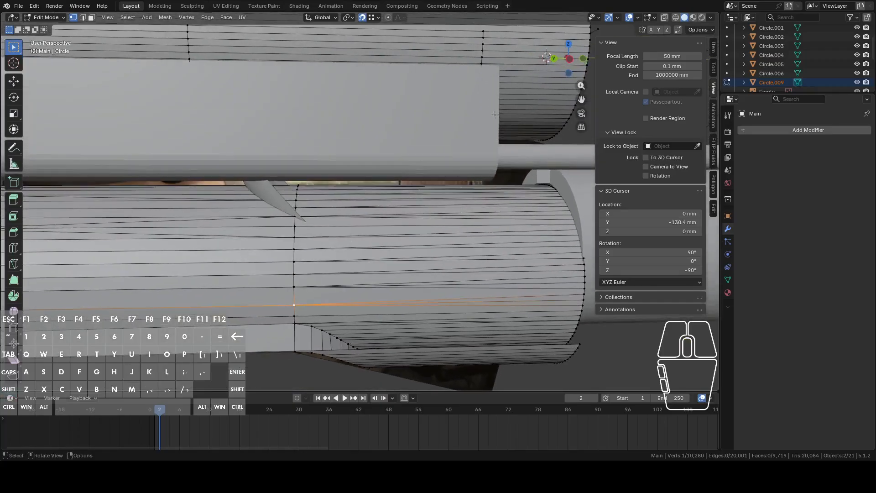
pyautogui.click(569, 59)
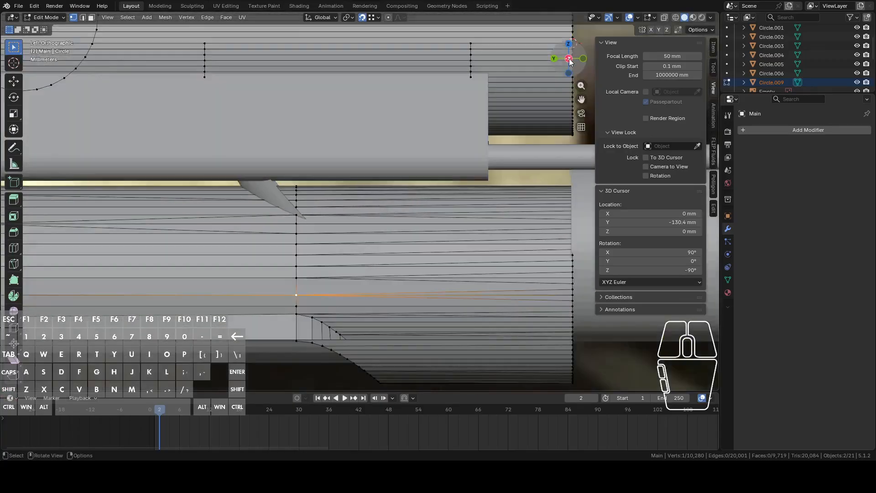
pyautogui.keyDown('shift'); pyautogui.moveTo(488, 137); pyautogui.dragTo(428, 189, button='middle'); pyautogui.keyUp('shift')
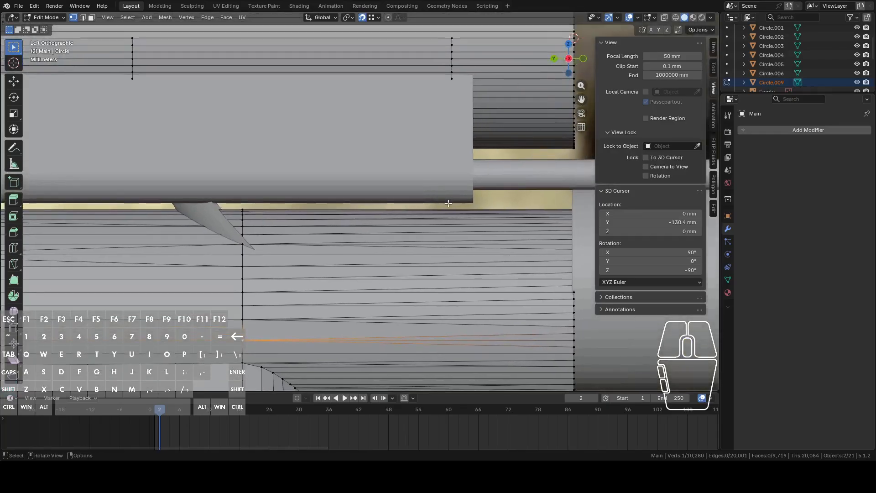
pyautogui.scroll(-2, 449, 203)
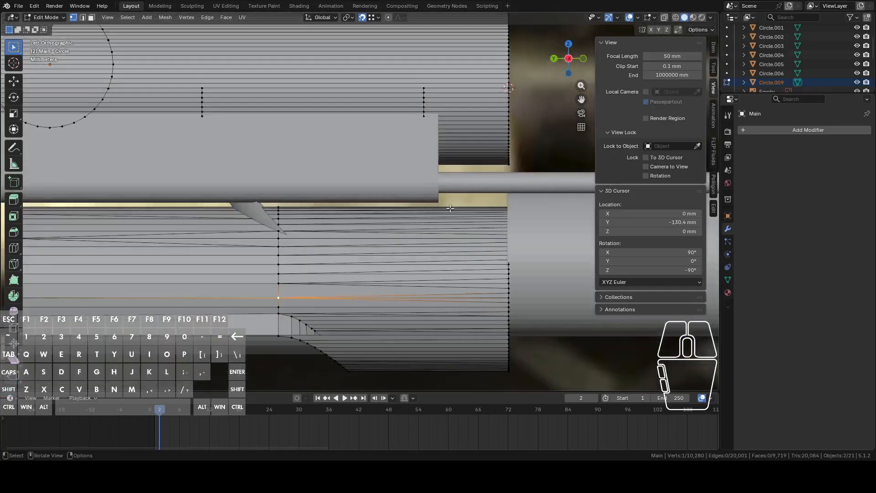
# Turn on X-ray and snap the 3D cursor to the lone vertex at the centre of the lower tube's front end
pyautogui.click(664, 17)
pyautogui.press('2')
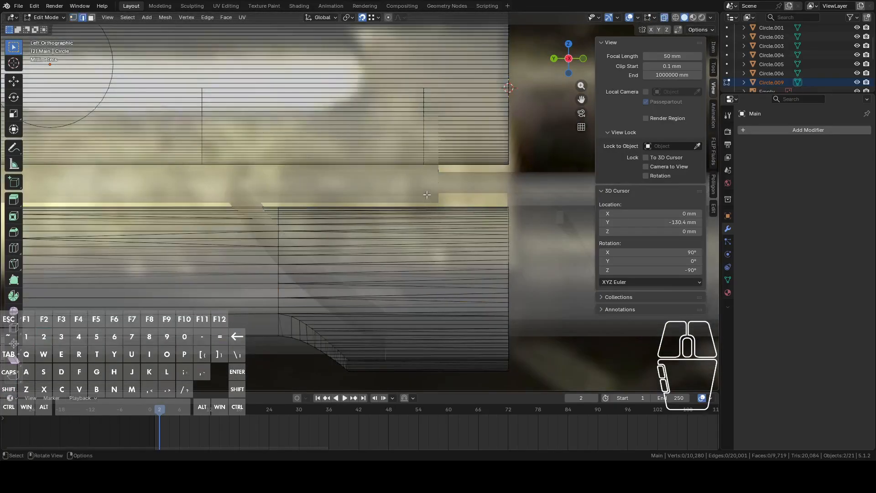
pyautogui.moveTo(426, 196); pyautogui.dragTo(426, 227)
pyautogui.moveTo(427, 227); pyautogui.dragTo(380, 246, button='middle')
pyautogui.press('1')
pyautogui.moveTo(300, 263); pyautogui.dragTo(432, 237, button='middle')
pyautogui.press('3')
pyautogui.click(406, 235)
pyautogui.press('1')
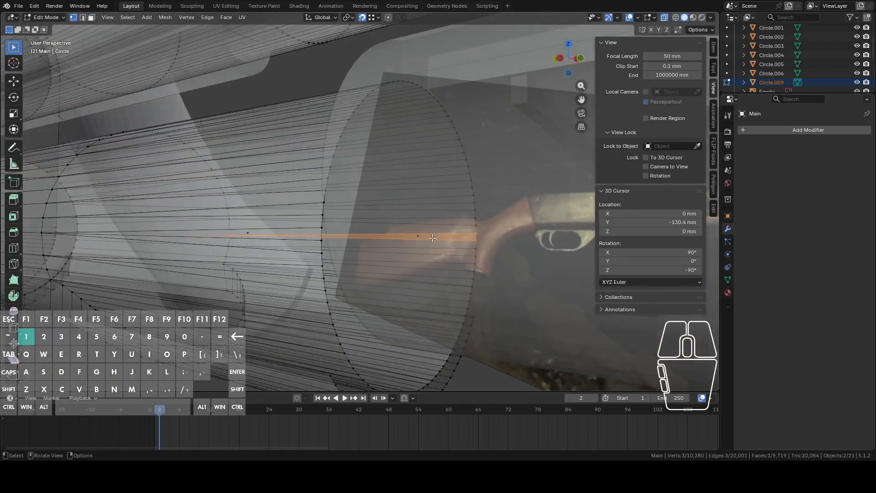
pyautogui.click(408, 234)
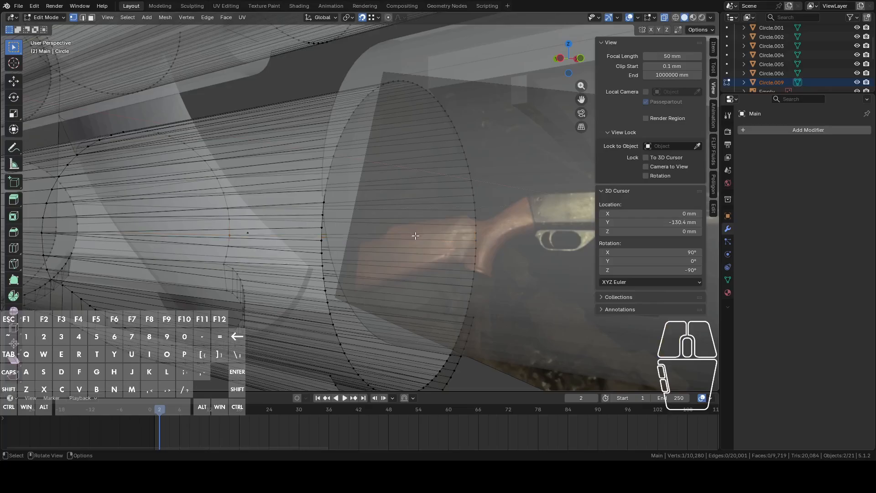
pyautogui.moveTo(429, 241); pyautogui.dragTo(474, 235, button='middle')
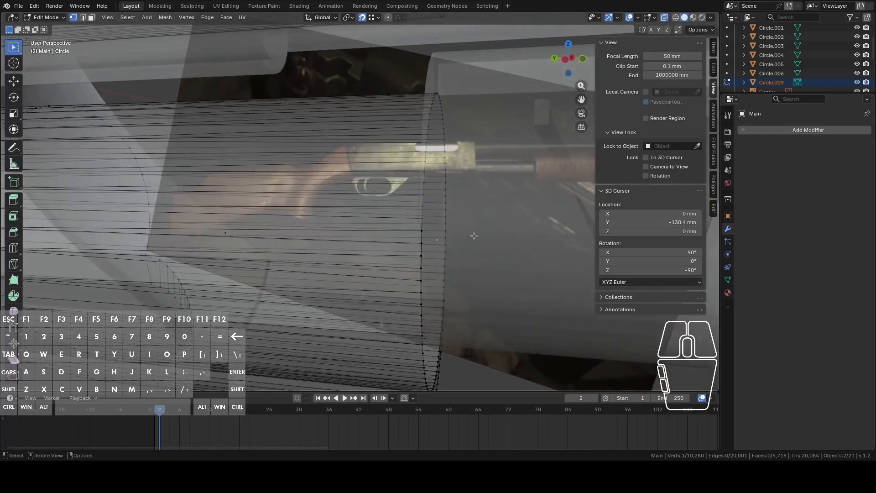
pyautogui.click(564, 63)
pyautogui.scroll(3, 505, 156)
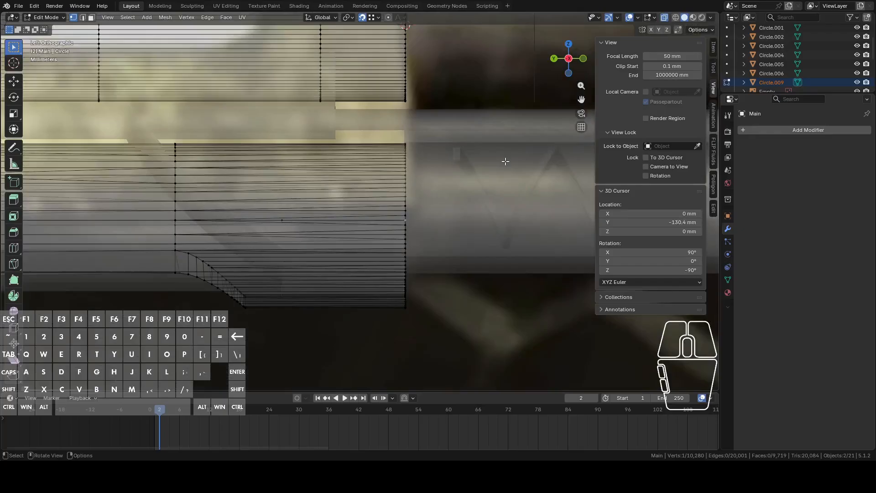
pyautogui.press('F3')
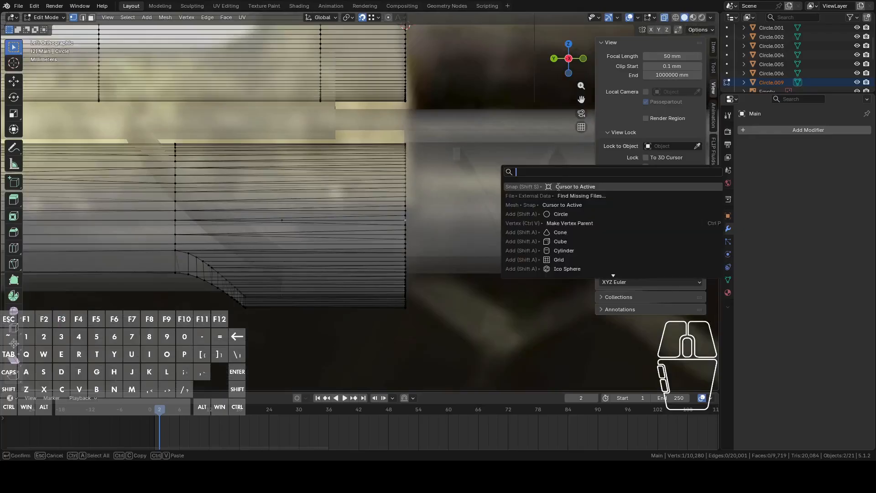
pyautogui.click(558, 187)
pyautogui.moveTo(558, 187); pyautogui.dragTo(491, 140, button='middle')
pyautogui.click(568, 47)
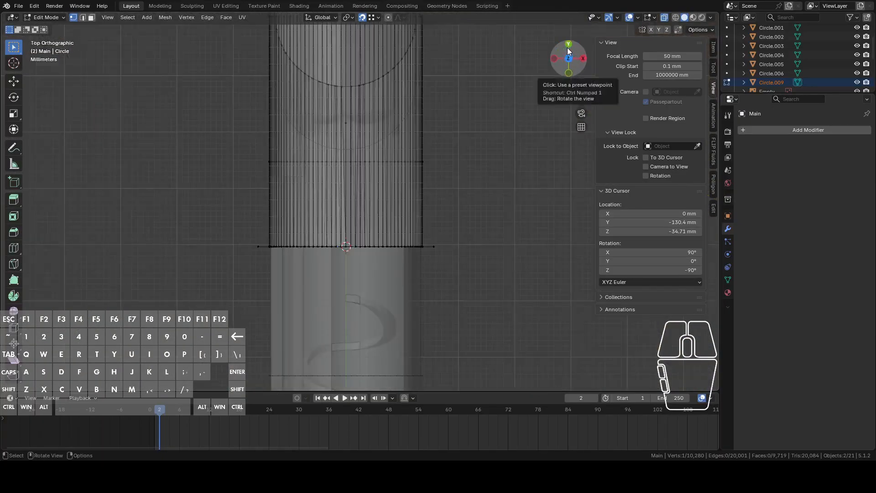
pyautogui.click(554, 60)
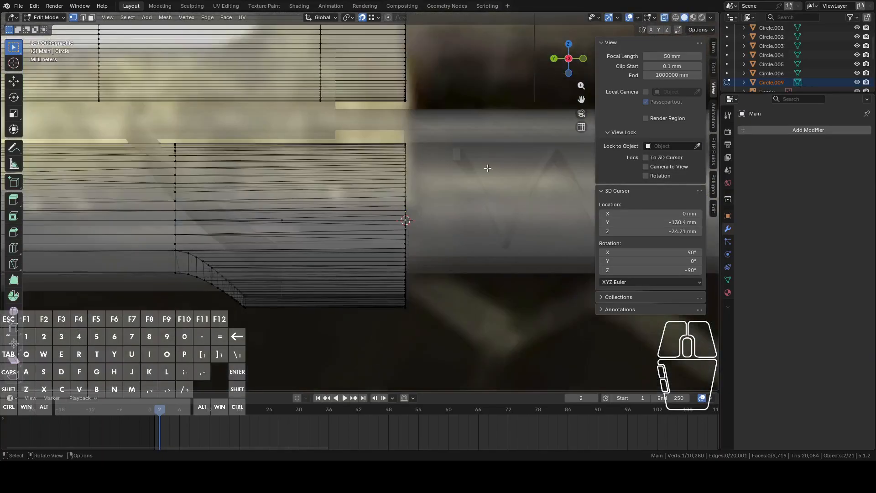
# Select the upper half's lengthwise edges on the lower tube's front section and subdivide them once
pyautogui.scroll(4, 476, 176)
pyautogui.scroll(-3, 484, 186)
pyautogui.moveTo(486, 188); pyautogui.dragTo(541, 131, button='middle')
pyautogui.click(560, 60)
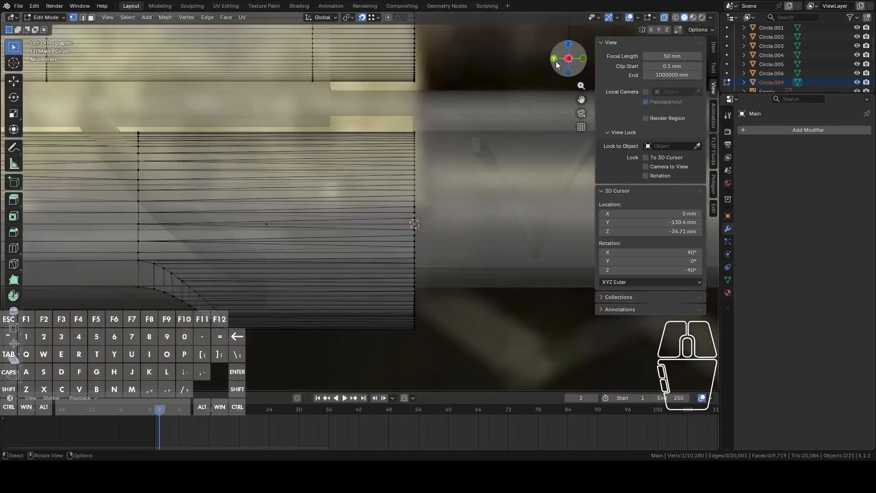
pyautogui.moveTo(334, 113); pyautogui.dragTo(337, 181)
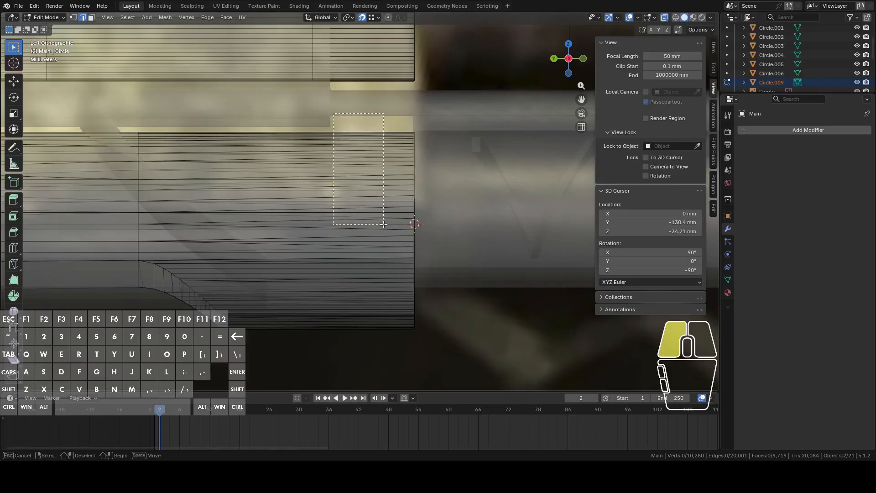
pyautogui.moveTo(383, 225); pyautogui.dragTo(390, 226)
pyautogui.scroll(4, 391, 227)
pyautogui.scroll(-3, 392, 227)
pyautogui.scroll(-2, 392, 228)
pyautogui.keyDown('shift'); pyautogui.moveTo(392, 227); pyautogui.dragTo(474, 206, button='middle'); pyautogui.keyUp('shift')
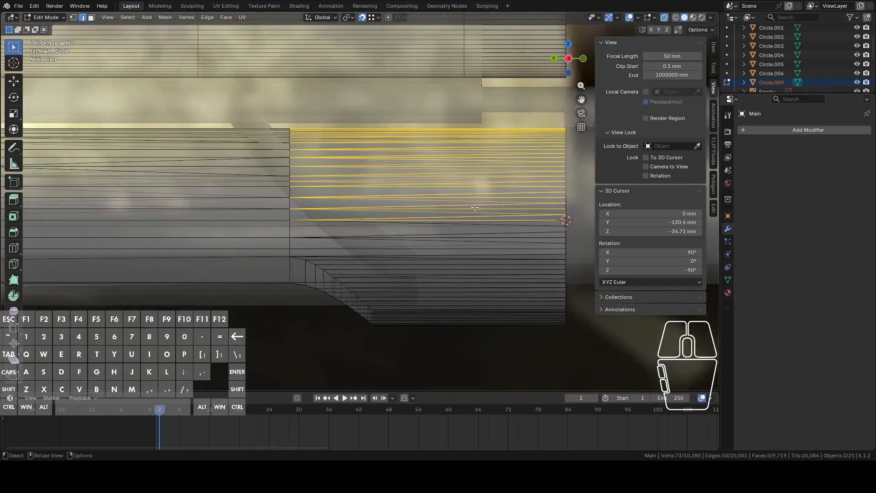
pyautogui.scroll(-5, 452, 206)
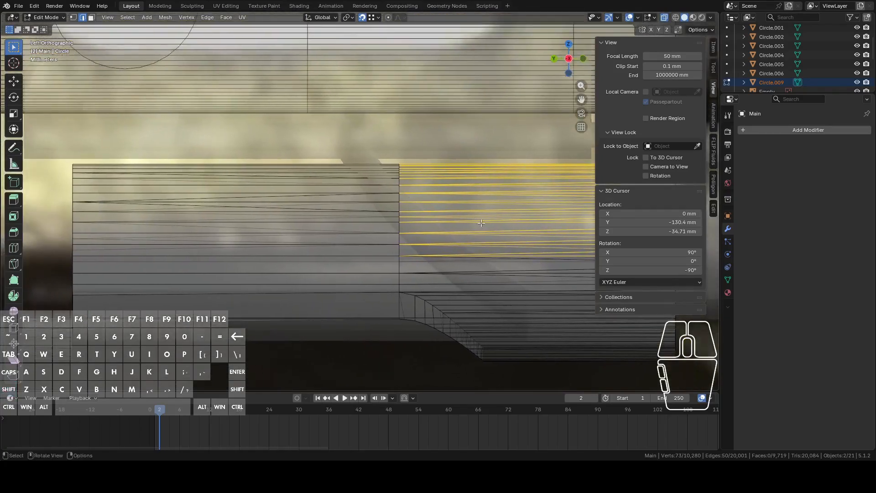
pyautogui.press('x')
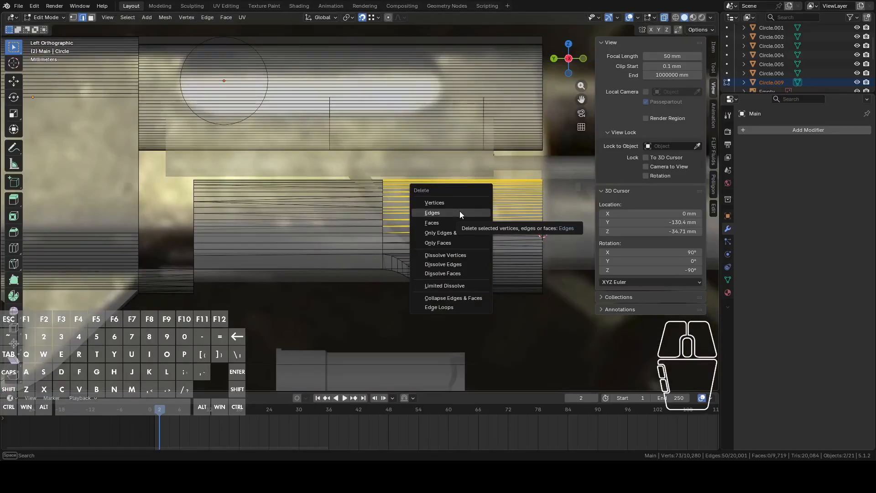
pyautogui.click(485, 144)
pyautogui.keyDown('shift'); pyautogui.moveTo(502, 154); pyautogui.dragTo(395, 157, button='middle'); pyautogui.keyUp('shift')
pyautogui.scroll(2, 396, 182)
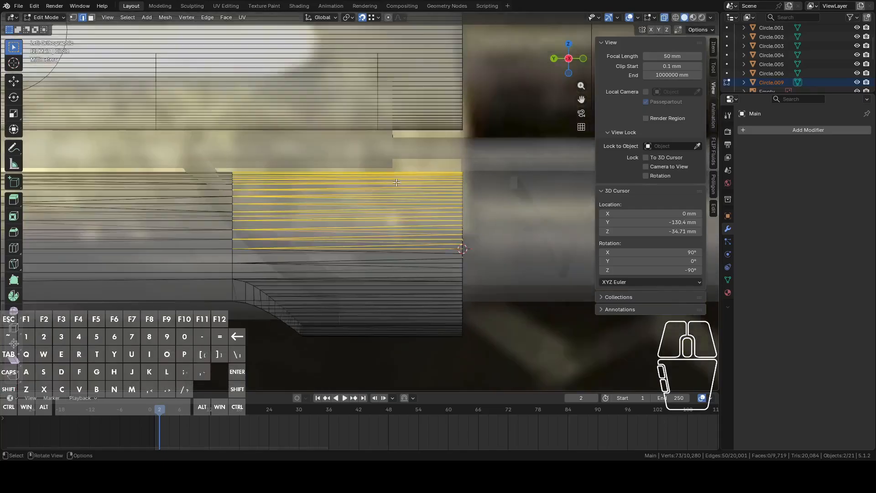
pyautogui.rightClick(392, 164)
pyautogui.click(389, 164)
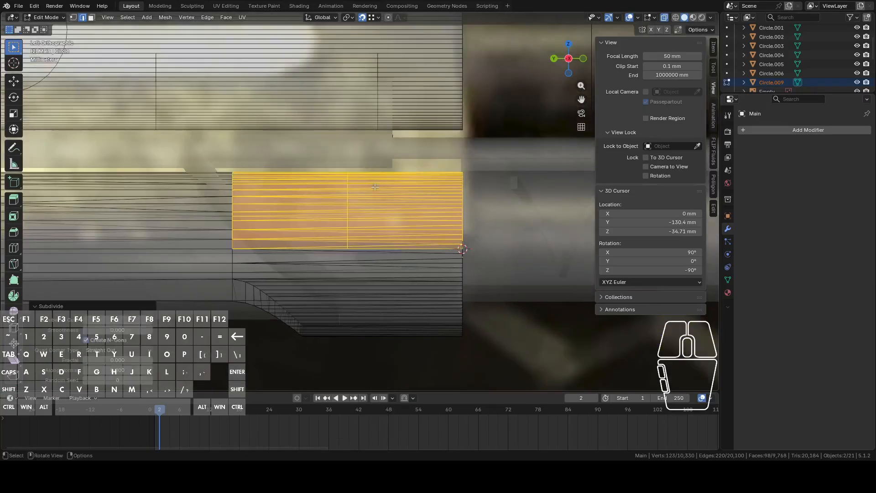
# Move the lower tube's new edge loop about 5.37 mm along negative Y, in line with the upper tube's front added loop
pyautogui.keyDown('alt'); pyautogui.click(348, 190); pyautogui.keyUp('alt')
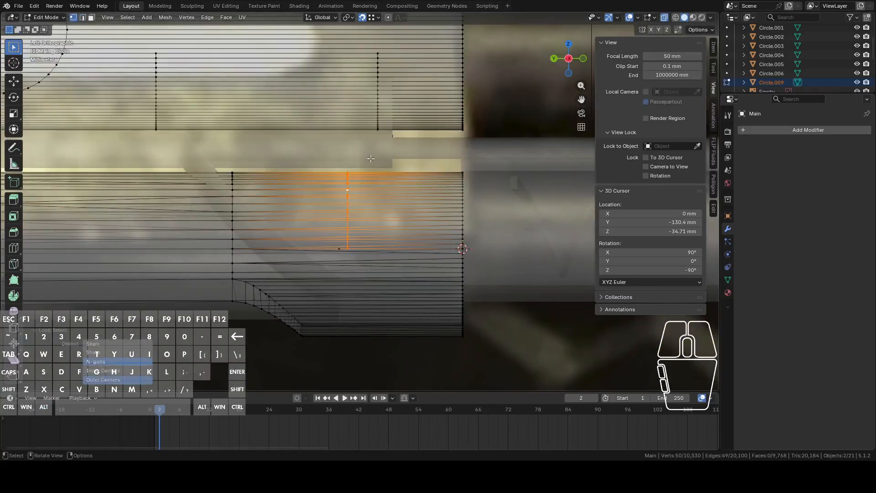
pyautogui.press('g')
pyautogui.press('y')
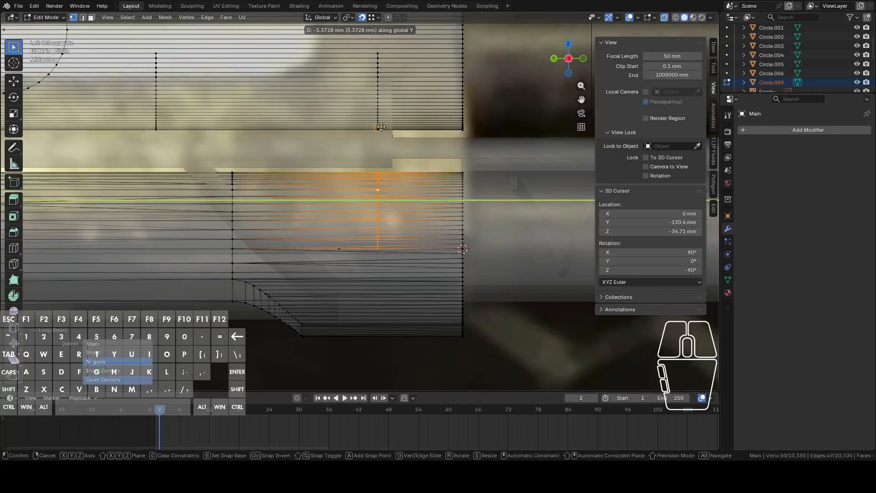
pyautogui.click(379, 126)
pyautogui.scroll(8, 388, 244)
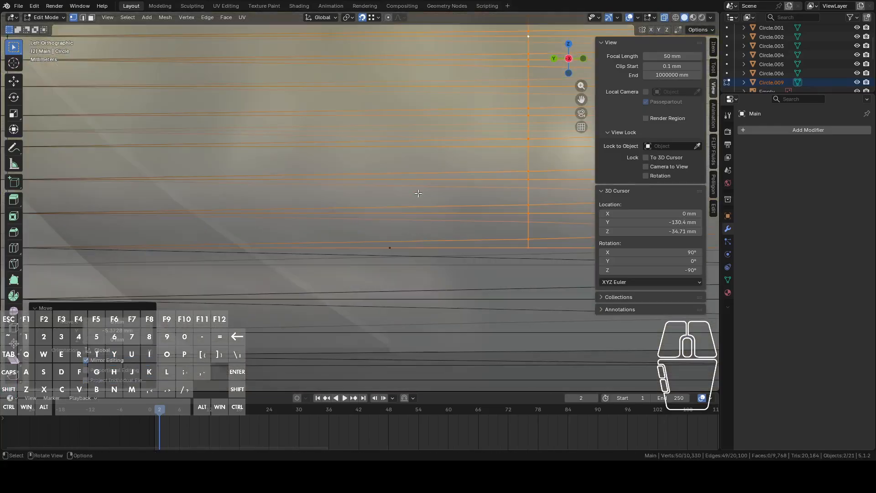
pyautogui.click(388, 244)
pyautogui.press('g')
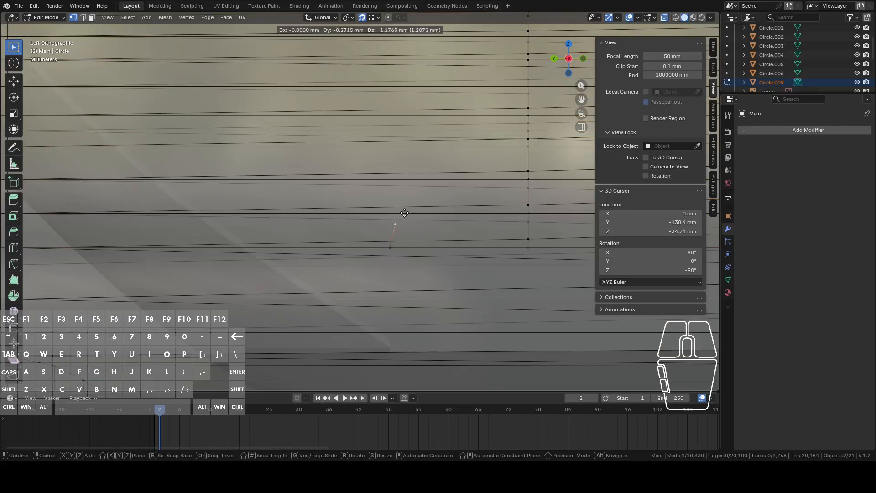
pyautogui.rightClick(402, 239)
pyautogui.moveTo(427, 228); pyautogui.dragTo(467, 244, button='middle')
pyautogui.rightClick(468, 243)
pyautogui.moveTo(397, 177)
pyautogui.mouseDown(button='middle')
pyautogui.moveTo(367, 187)
pyautogui.moveTo(403, 180)
pyautogui.mouseUp(button='middle')
# Select the vertices of the aligned front edge loops on both the upper and lower tubes, leaving out the loops' end vertices
pyautogui.click(568, 69)
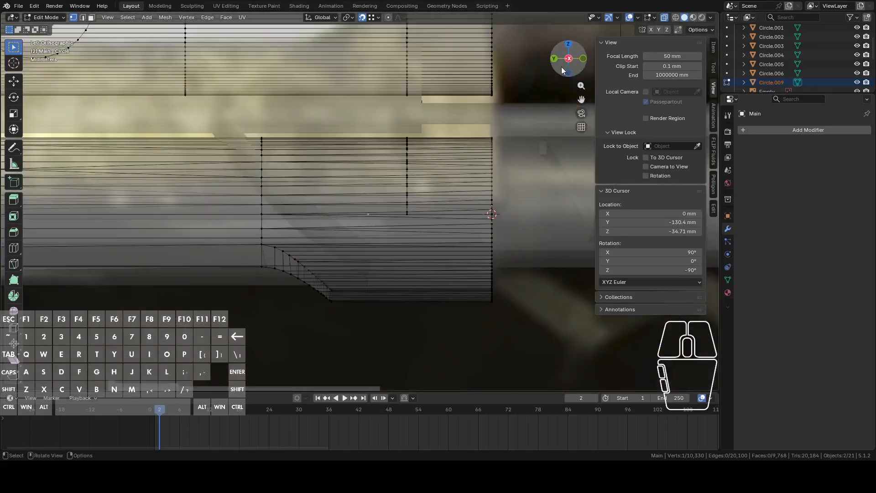
pyautogui.keyDown('alt'); pyautogui.click(407, 157); pyautogui.keyUp('alt')
pyautogui.moveTo(394, 126); pyautogui.dragTo(426, 213)
pyautogui.moveTo(448, 208)
pyautogui.keyDown('shift'); pyautogui.mouseDown(button='middle')
pyautogui.moveTo(464, 211)
pyautogui.moveTo(425, 241)
pyautogui.mouseUp(button='middle'); pyautogui.keyUp('shift')
pyautogui.press('c')
pyautogui.moveTo(387, 205); pyautogui.dragTo(386, 124)
pyautogui.press('Escape')
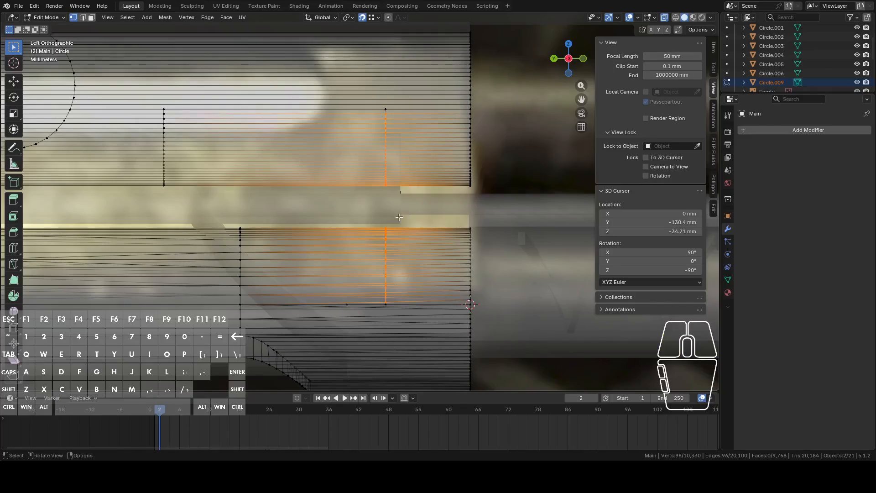
# Select the lengthwise edges between the vertical loops on the upper and lower tubes and delete them to cut the ejection port openings
pyautogui.press('2')
pyautogui.click(290, 228)
pyautogui.press('c')
pyautogui.moveTo(334, 200); pyautogui.dragTo(335, 126)
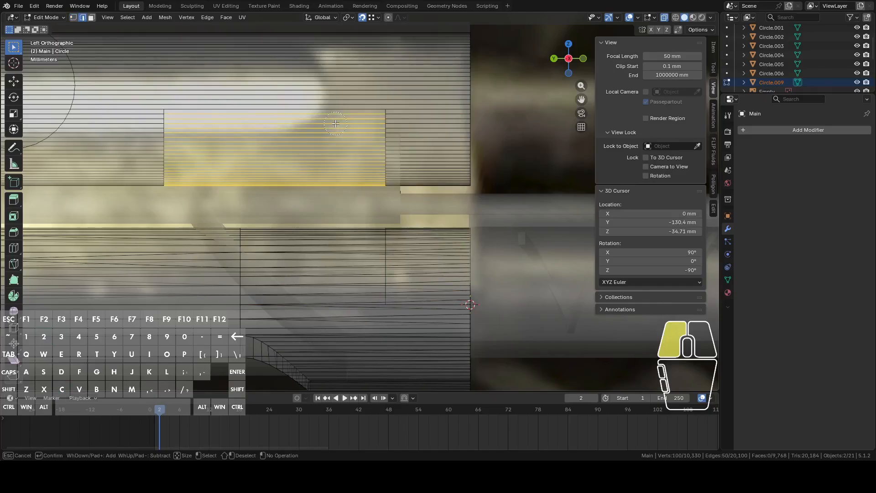
pyautogui.moveTo(335, 218); pyautogui.dragTo(336, 283)
pyautogui.keyDown('shift'); pyautogui.moveTo(341, 268); pyautogui.dragTo(336, 201, button='middle'); pyautogui.keyUp('shift')
pyautogui.scroll(5, 336, 201)
pyautogui.press('c')
pyautogui.moveTo(341, 234); pyautogui.dragTo(341, 274)
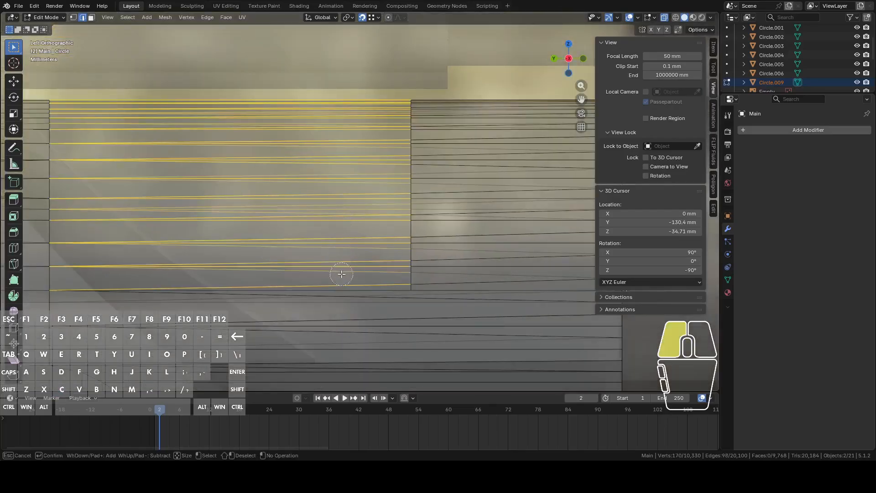
pyautogui.rightClick(344, 256)
pyautogui.rightClick(346, 248)
pyautogui.rightClick(397, 183)
pyautogui.press('x')
pyautogui.click(406, 137)
pyautogui.scroll(-7, 404, 138)
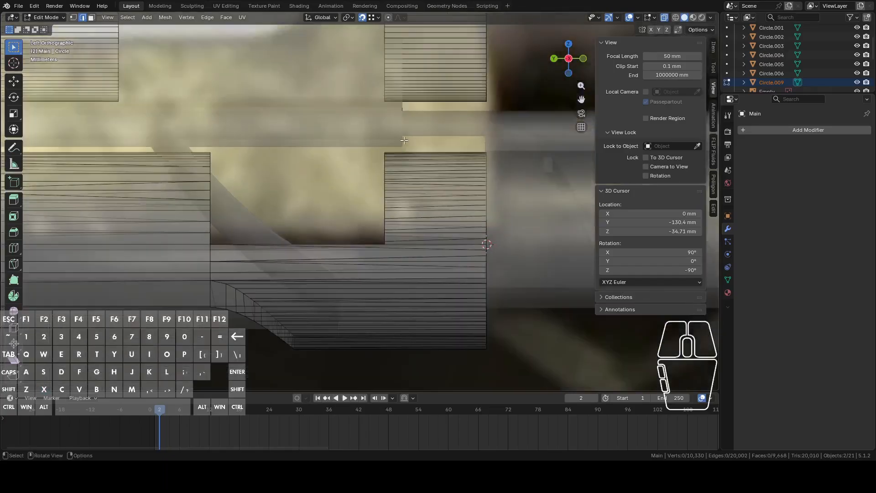
pyautogui.keyDown('shift'); pyautogui.moveTo(370, 140); pyautogui.dragTo(421, 194, button='middle'); pyautogui.keyUp('shift')
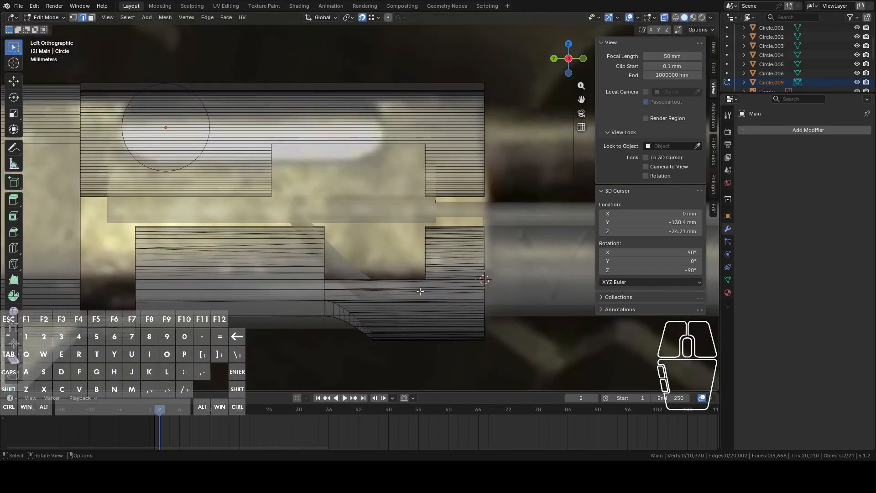
# Leave Edit Mode on the main body and hide the UnderBarrel object in front of the lower tube
pyautogui.moveTo(300, 197); pyautogui.dragTo(349, 204, button='middle')
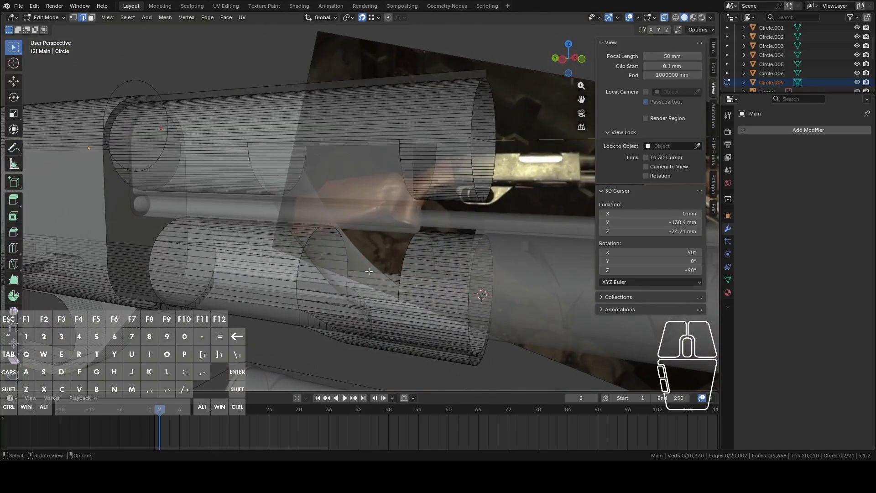
pyautogui.moveTo(383, 250); pyautogui.dragTo(448, 253, button='middle')
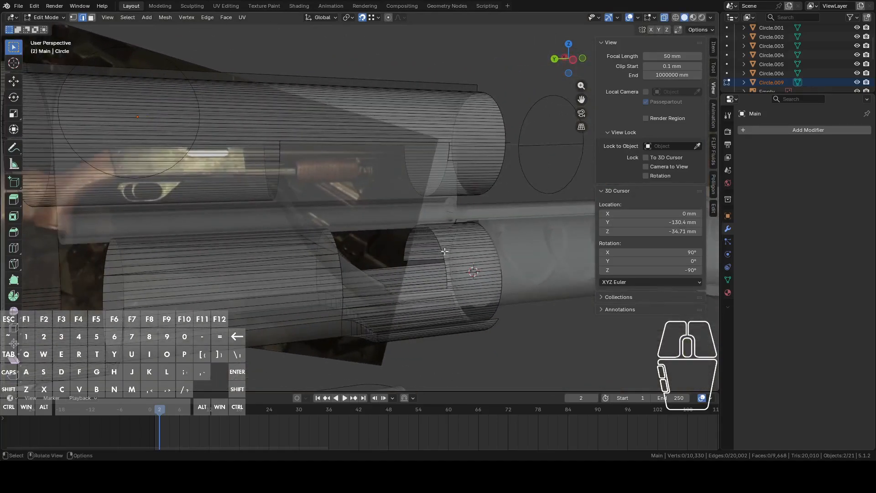
pyautogui.scroll(3, 445, 251)
pyautogui.press('Tab')
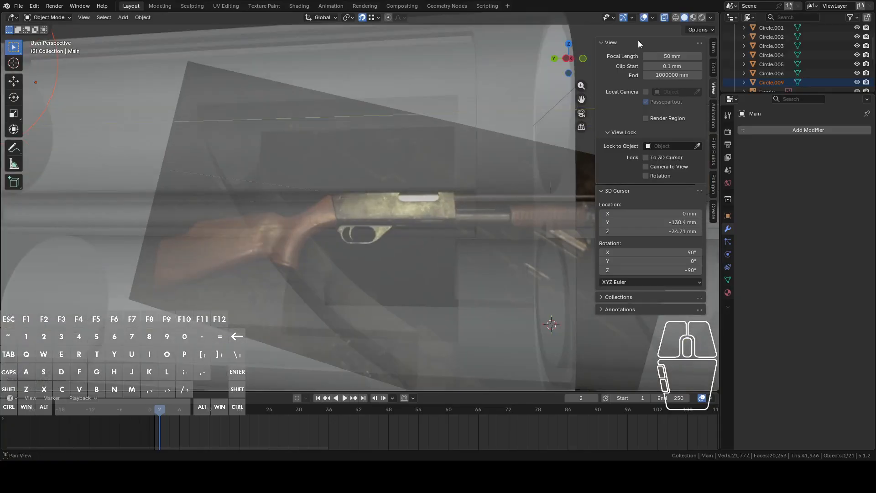
pyautogui.moveTo(534, 122); pyautogui.dragTo(492, 124, button='middle')
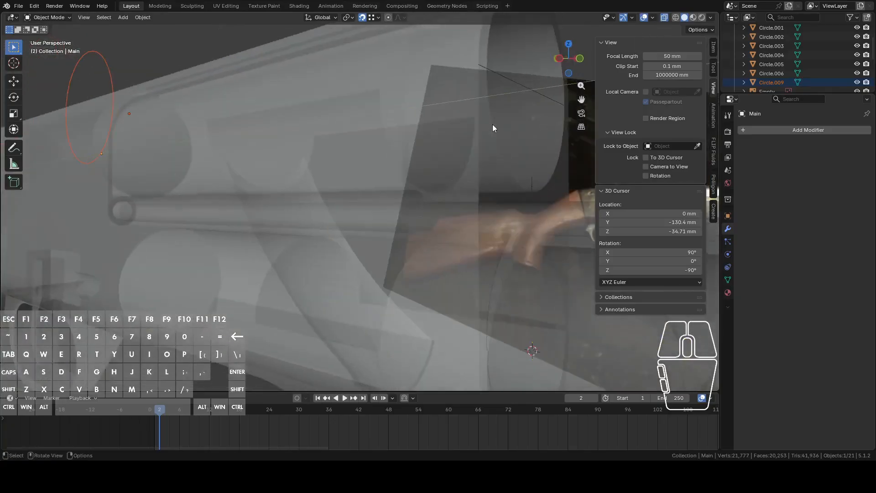
pyautogui.scroll(-4, 501, 182)
pyautogui.press('Tab')
pyautogui.press('Tab')
pyautogui.click(492, 257)
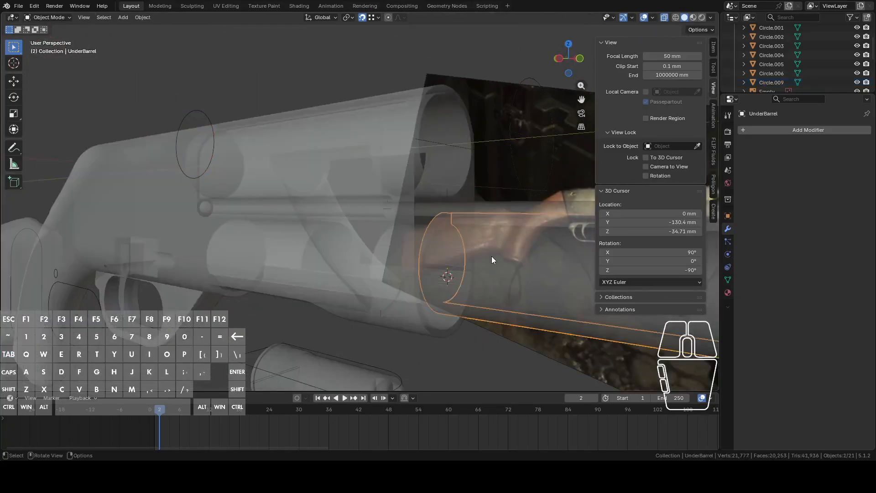
pyautogui.press('h')
# Hide the other part obstructing the lower tube's front end and the BreachLoadRamp object
pyautogui.click(485, 216)
pyautogui.moveTo(486, 216); pyautogui.dragTo(416, 255, button='middle')
pyautogui.click(452, 266)
pyautogui.press('h')
pyautogui.scroll(4, 402, 274)
pyautogui.click(375, 248)
pyautogui.press('Tab')
pyautogui.moveTo(465, 276); pyautogui.dragTo(381, 199, button='middle')
pyautogui.press('Tab')
pyautogui.click(380, 200)
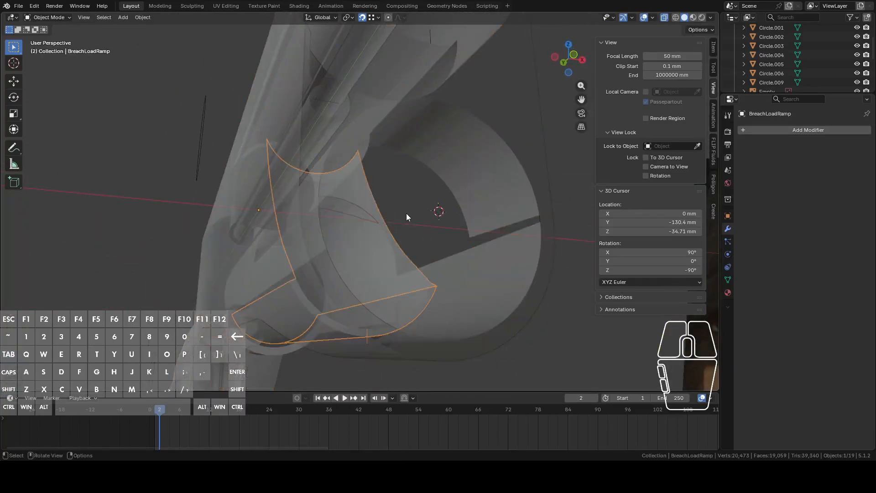
pyautogui.press('h')
# Select the Main body and enter Edit Mode at the ejection port openings
pyautogui.click(433, 277)
pyautogui.press('Tab')
pyautogui.moveTo(433, 278); pyautogui.dragTo(457, 265, button='middle')
pyautogui.scroll(-3, 491, 253)
pyautogui.scroll(3, 433, 273)
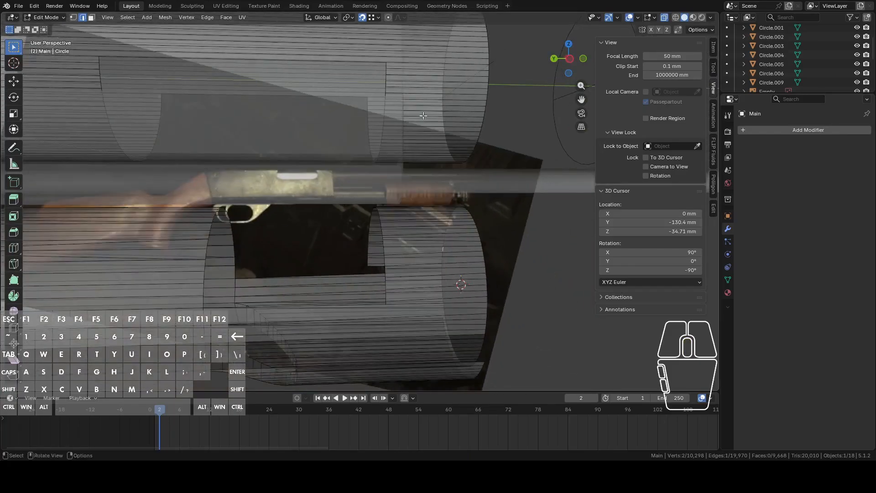
# Turn off X-ray so the main body displays as solid around the openings
pyautogui.keyDown('shift'); pyautogui.moveTo(424, 101); pyautogui.dragTo(397, 215, button='middle'); pyautogui.keyUp('shift')
pyautogui.scroll(-2, 444, 205)
pyautogui.moveTo(458, 226); pyautogui.dragTo(357, 174, button='middle')
pyautogui.click(663, 17)
# Select the arc of vertices along the rear edge of the lower tube's opening
pyautogui.moveTo(433, 164); pyautogui.dragTo(392, 270, button='middle')
pyautogui.click(398, 284)
pyautogui.press('c')
pyautogui.moveTo(393, 271); pyautogui.dragTo(396, 231)
pyautogui.moveTo(396, 231); pyautogui.dragTo(427, 227, button='middle')
pyautogui.keyDown('shift'); pyautogui.click(398, 298); pyautogui.keyUp('shift')
pyautogui.moveTo(399, 299); pyautogui.dragTo(420, 302, button='middle')
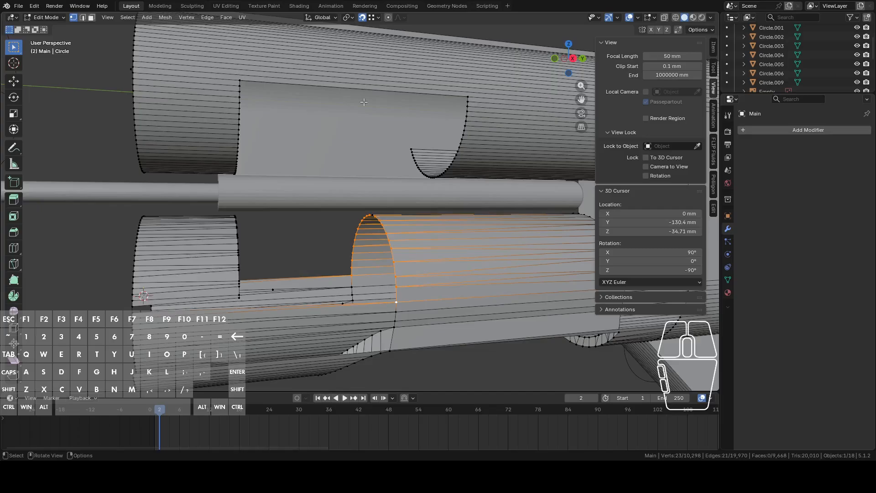
pyautogui.press('c')
pyautogui.keyDown('shift'); pyautogui.click(372, 217); pyautogui.keyUp('shift')
pyautogui.keyDown('shift'); pyautogui.moveTo(370, 217); pyautogui.dragTo(380, 218); pyautogui.keyUp('shift')
pyautogui.rightClick(346, 226)
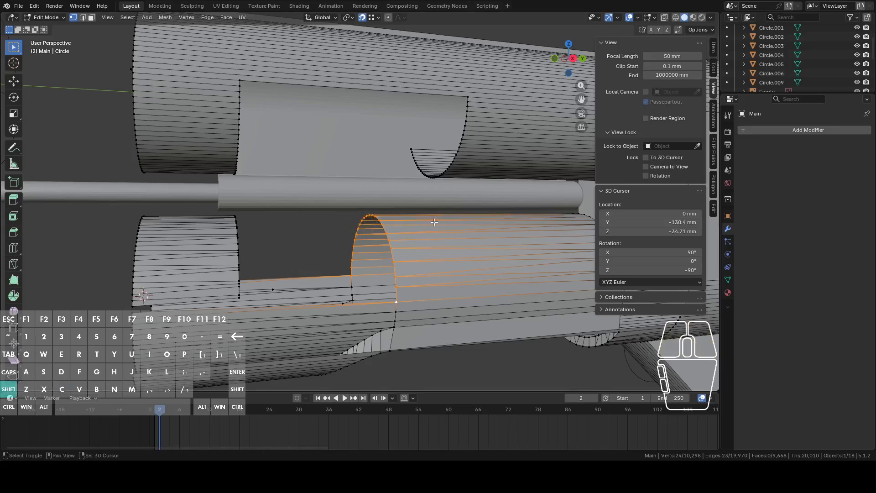
# Try to rotate the selected rear arc of the lower opening about the global X axis in side view
pyautogui.keyDown('shift'); pyautogui.moveTo(432, 222); pyautogui.dragTo(358, 205, button='middle'); pyautogui.keyUp('shift')
pyautogui.click(572, 58)
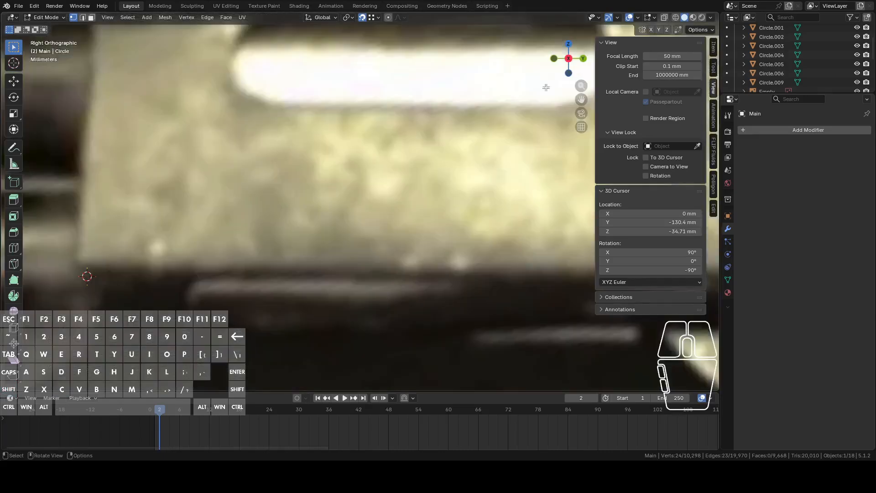
pyautogui.moveTo(456, 135); pyautogui.dragTo(542, 102, button='middle')
pyautogui.click(563, 59)
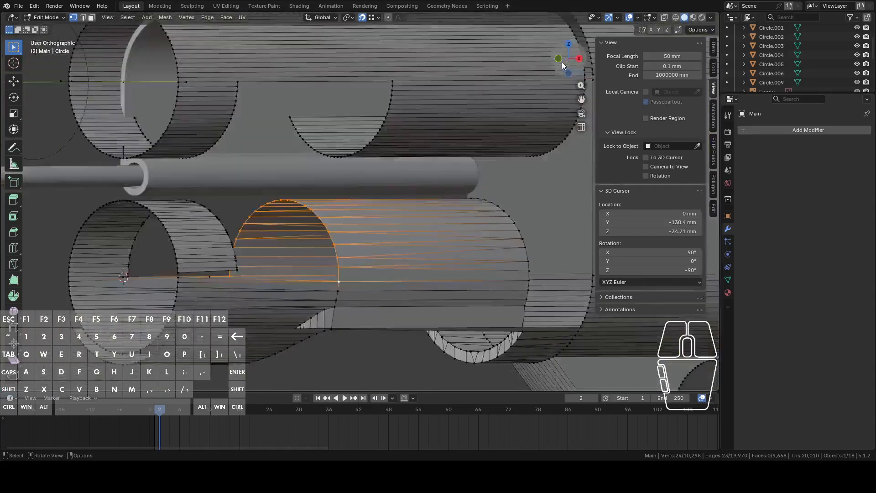
pyautogui.moveTo(421, 160); pyautogui.dragTo(431, 159, button='middle')
pyautogui.click(572, 58)
pyautogui.scroll(-3, 453, 153)
pyautogui.scroll(3, 431, 159)
pyautogui.press('r')
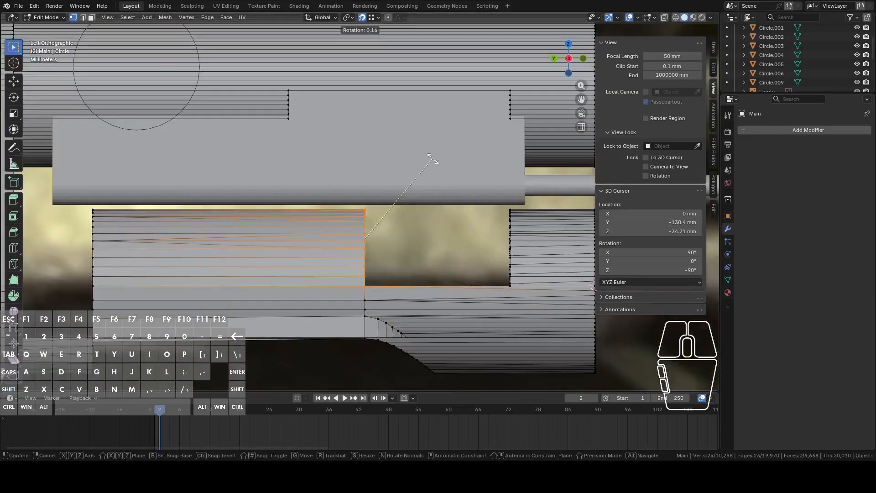
pyautogui.press('x')
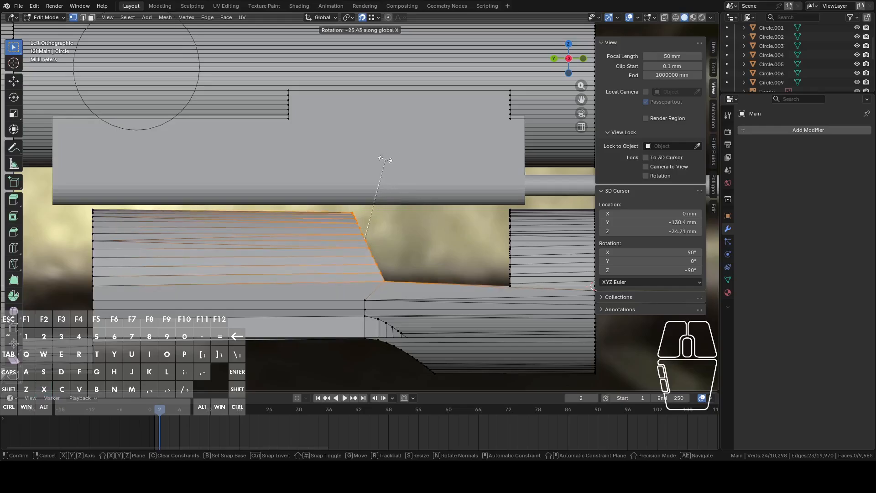
pyautogui.rightClick(386, 160)
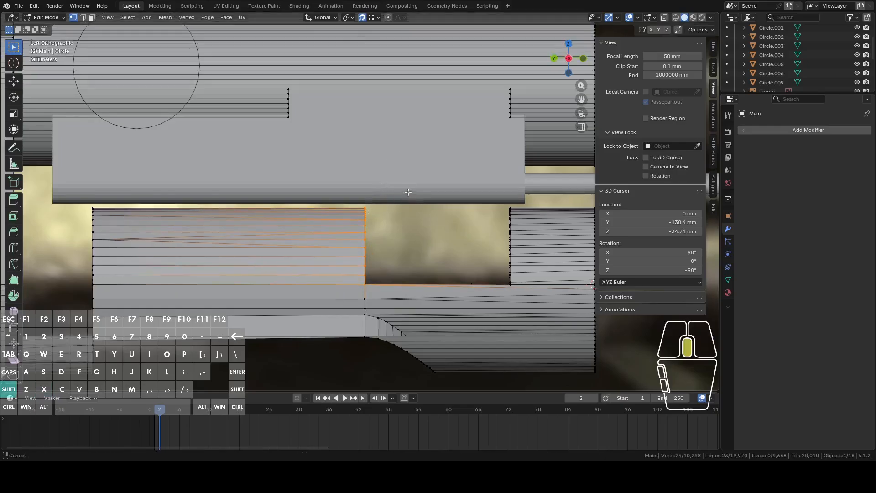
# Try to scale the lower opening's selected rear arc along the global X, Y and Z axes in turn
pyautogui.keyDown('shift'); pyautogui.scroll(-2, 409, 171); pyautogui.keyUp('shift')
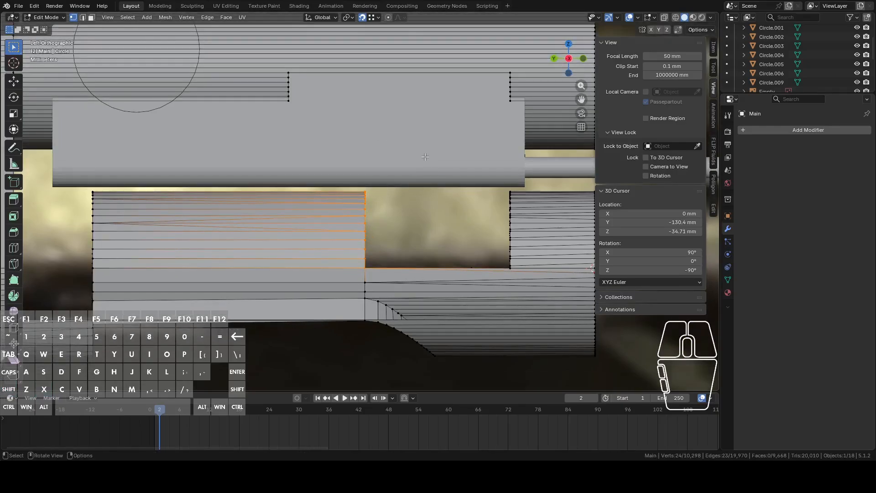
pyautogui.press('s')
pyautogui.press('x')
pyautogui.press('y')
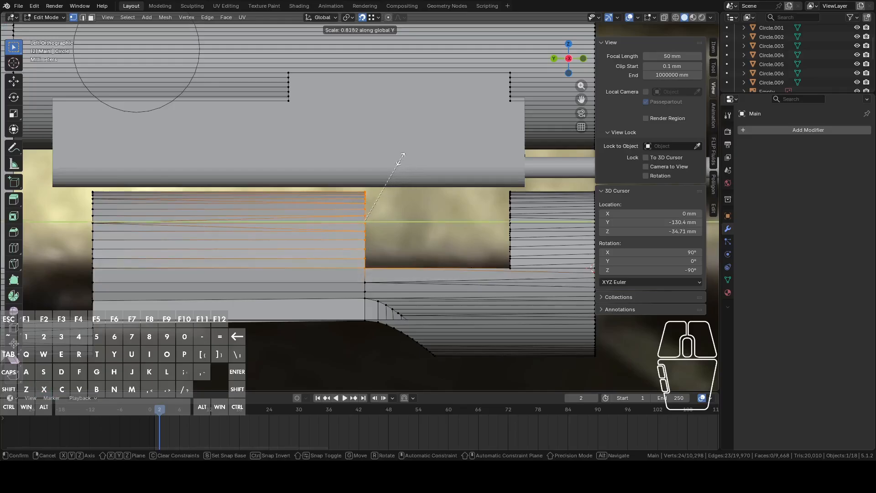
pyautogui.press('z')
pyautogui.rightClick(361, 161)
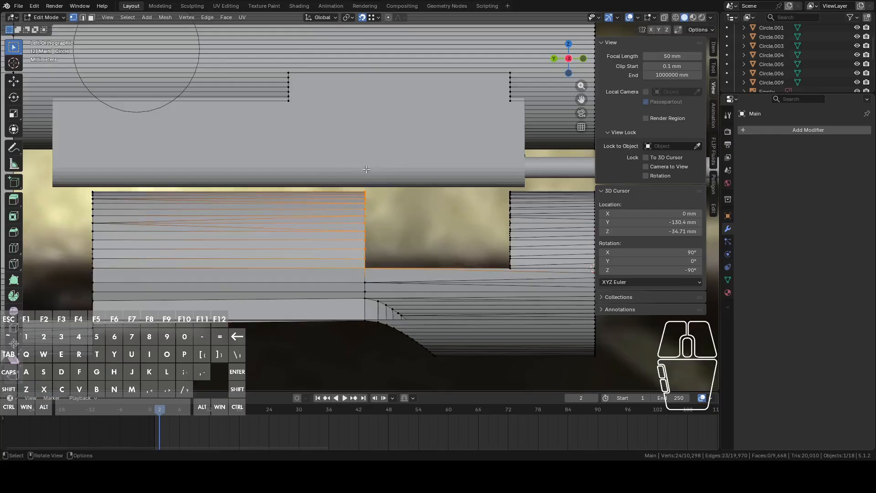
# Fill a face between the lengthwise edges of the lower and upper openings on the gun's left side
pyautogui.scroll(-2, 367, 169)
pyautogui.keyDown('shift'); pyautogui.moveTo(397, 188); pyautogui.dragTo(355, 175, button='middle'); pyautogui.keyUp('shift')
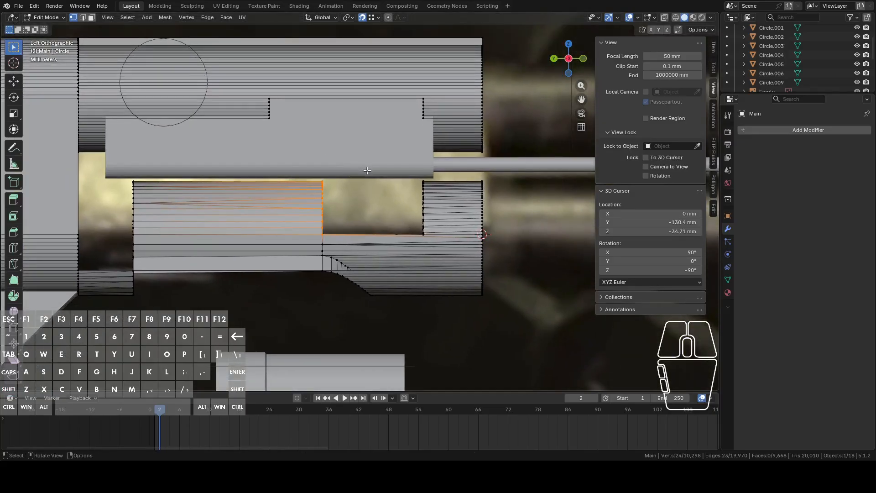
pyautogui.keyDown('shift'); pyautogui.moveTo(336, 174); pyautogui.dragTo(415, 176, button='middle'); pyautogui.keyUp('shift')
pyautogui.press('2')
pyautogui.click(400, 263)
pyautogui.moveTo(374, 267); pyautogui.dragTo(334, 259, button='middle')
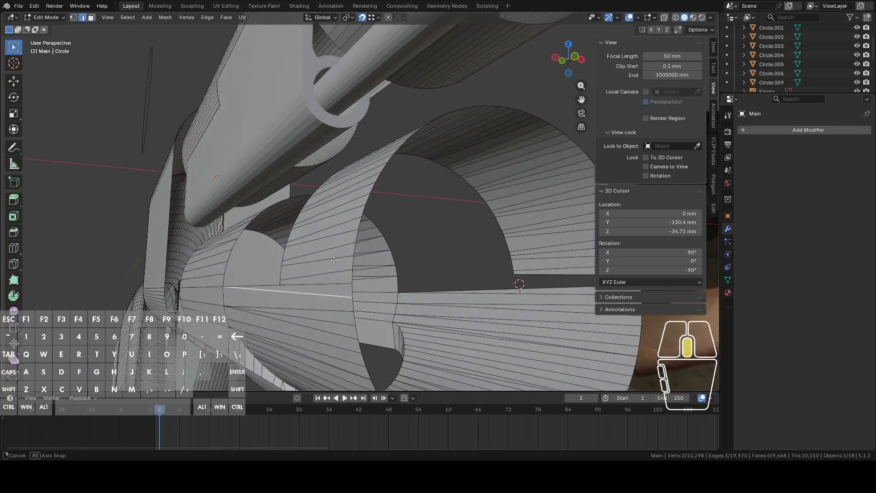
pyautogui.moveTo(271, 286); pyautogui.dragTo(339, 164, button='middle')
pyautogui.press('shift')
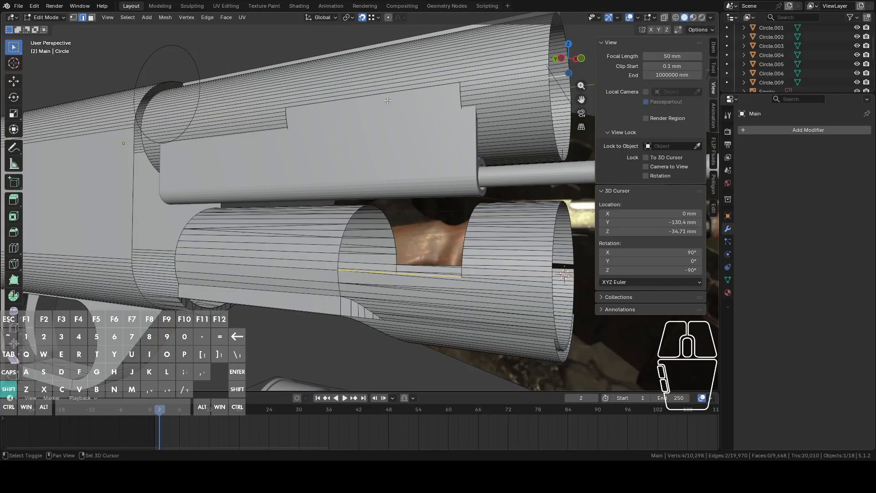
pyautogui.keyDown('shift'); pyautogui.click(400, 91); pyautogui.keyUp('shift')
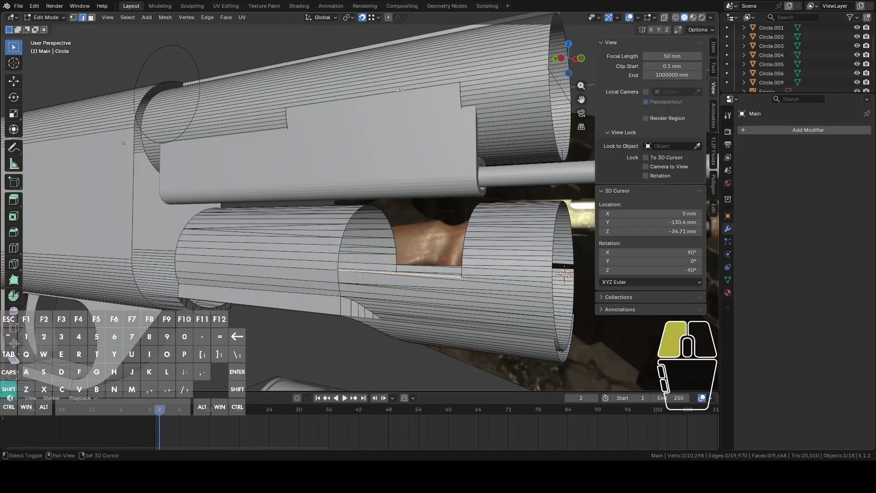
pyautogui.moveTo(400, 91); pyautogui.dragTo(306, 140, button='middle')
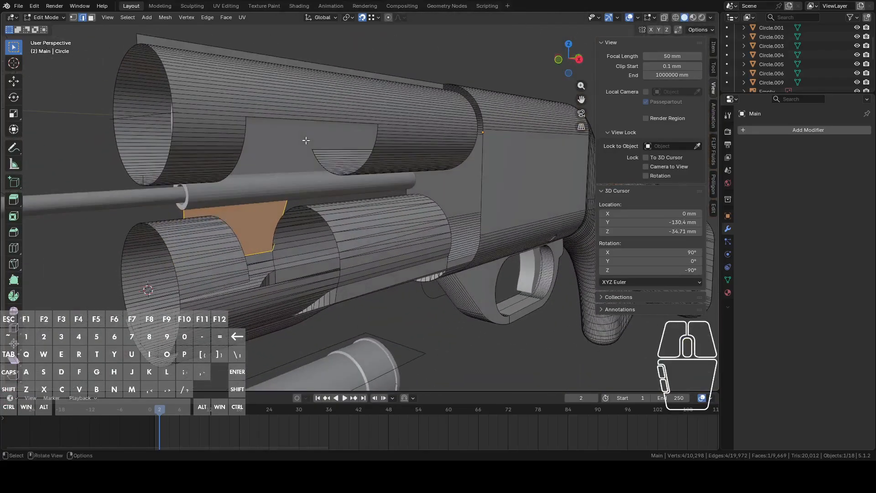
# Select the matching lengthwise edges of the upper and lower openings on the gun's right side
pyautogui.click(277, 118)
pyautogui.keyDown('shift'); pyautogui.moveTo(334, 236); pyautogui.dragTo(531, 142, button='middle'); pyautogui.keyUp('shift')
pyautogui.scroll(5, 445, 178)
pyautogui.keyDown('shift'); pyautogui.click(493, 200); pyautogui.keyUp('shift')
# Switch to the right orthographic view and hide the Empty.001 reference image covering the model
pyautogui.click(573, 59)
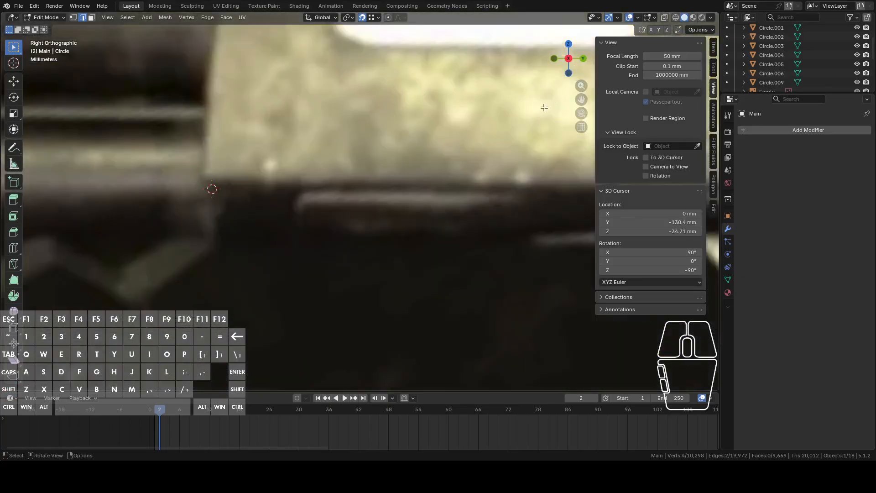
pyautogui.scroll(-5, 821, 69)
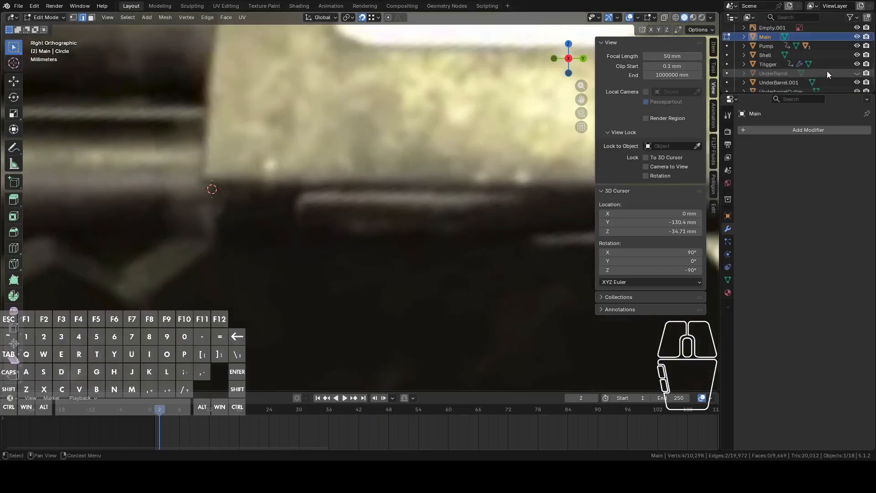
pyautogui.click(858, 29)
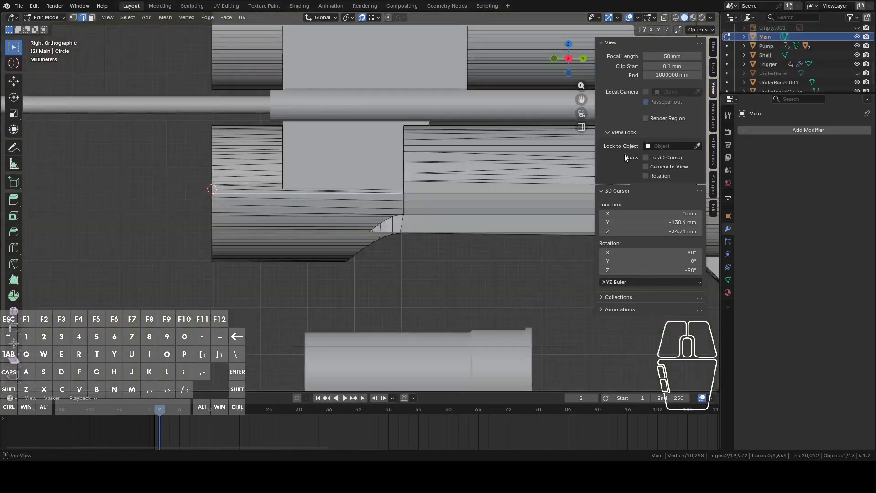
# Undo the face filled between the upper and lower openings on the left side
pyautogui.scroll(5, 476, 198)
pyautogui.keyDown('shift'); pyautogui.moveTo(335, 159); pyautogui.dragTo(421, 230, button='middle'); pyautogui.keyUp('shift')
pyautogui.scroll(-4, 374, 237)
pyautogui.moveTo(458, 231); pyautogui.dragTo(543, 231, button='middle')
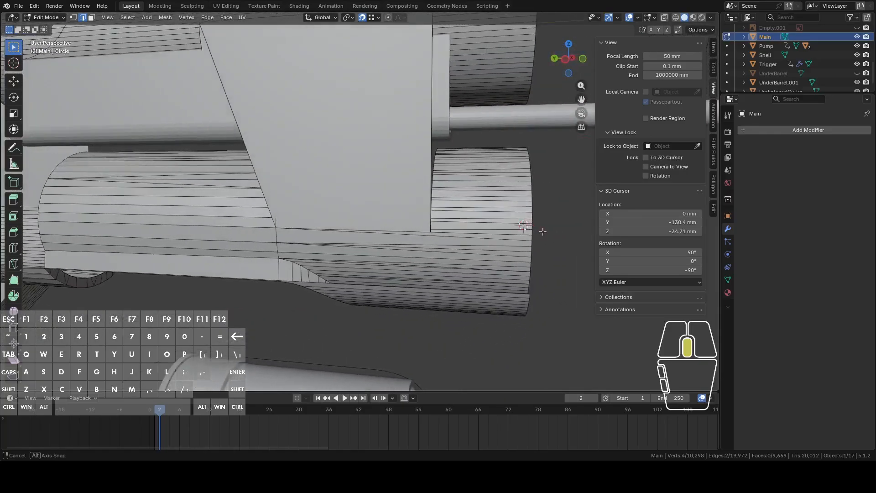
pyautogui.hotkey('ctrl', 'z')
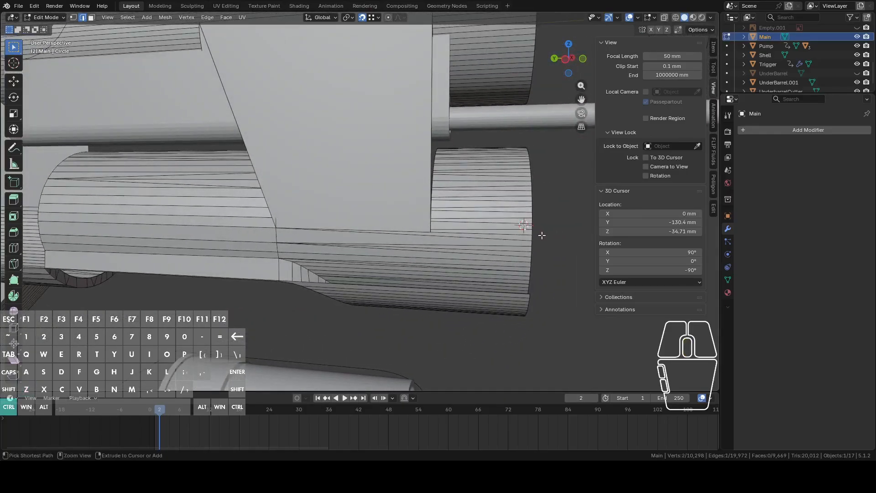
# Duplicate the rear edge loop of the lower inner tube and move the copy along Y to the tube's front end
pyautogui.press('1')
pyautogui.moveTo(534, 235); pyautogui.dragTo(507, 203, button='middle')
pyautogui.keyDown('alt'); pyautogui.click(508, 190); pyautogui.keyUp('alt')
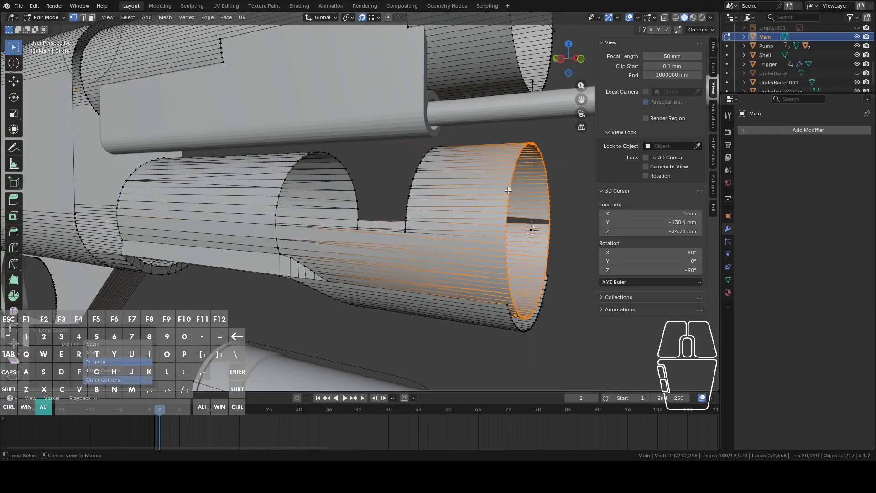
pyautogui.moveTo(435, 209); pyautogui.dragTo(529, 211, button='middle')
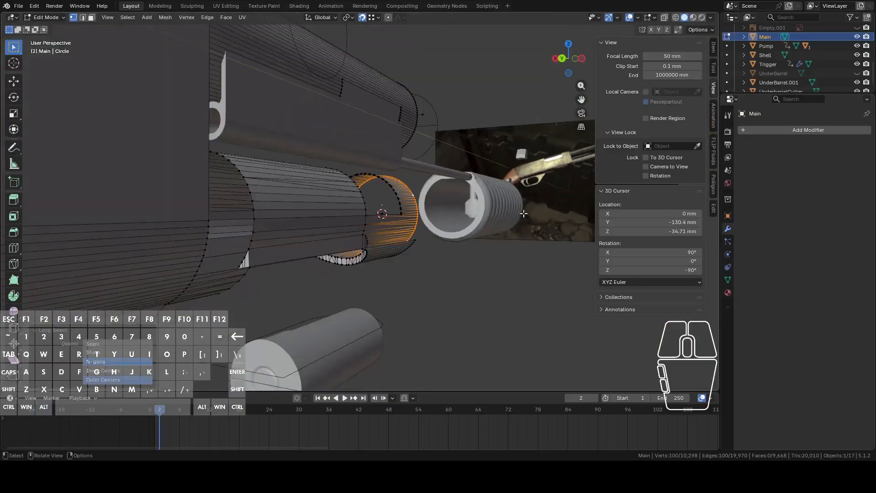
pyautogui.keyDown('alt'); pyautogui.click(254, 206); pyautogui.keyUp('alt')
pyautogui.moveTo(264, 205); pyautogui.dragTo(319, 228, button='middle')
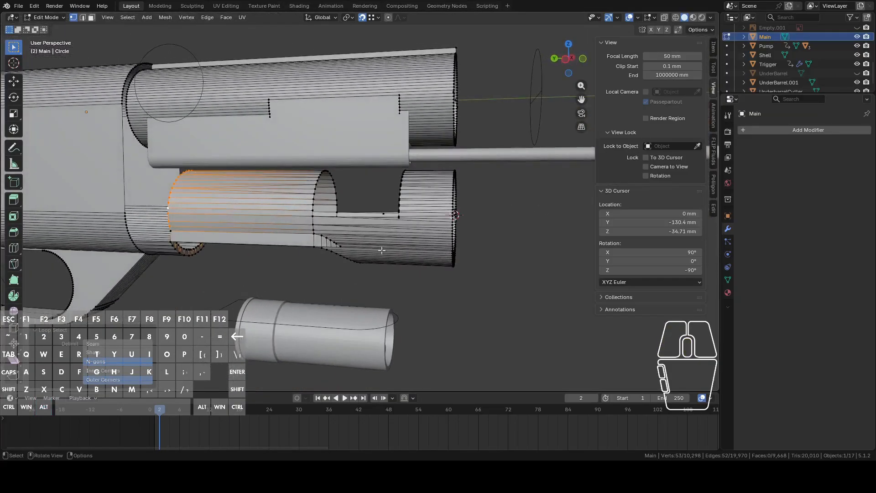
pyautogui.press('g')
pyautogui.rightClick(431, 263)
pyautogui.hotkey('shift', 'd')
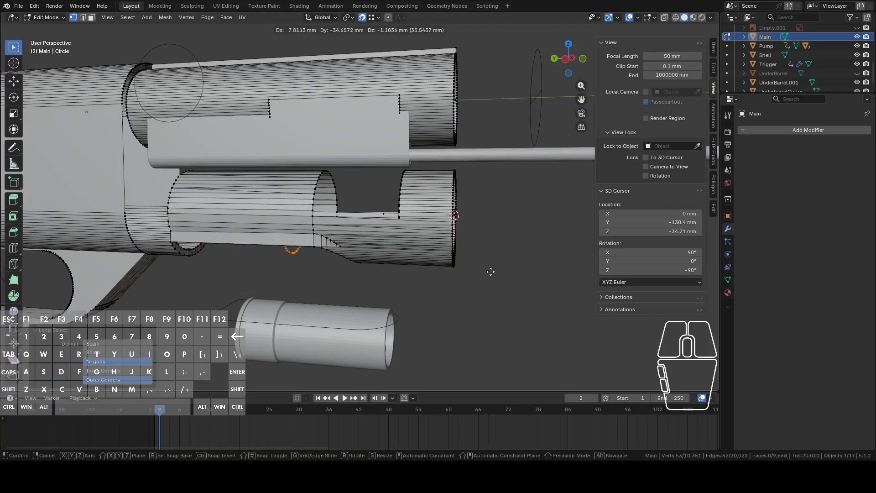
pyautogui.press('y')
pyautogui.click(464, 215)
# Undo the duplicated edge loop and its move
pyautogui.moveTo(466, 219); pyautogui.dragTo(500, 262, button='middle')
pyautogui.scroll(6, 526, 259)
pyautogui.keyDown('shift'); pyautogui.moveTo(571, 299); pyautogui.dragTo(426, 266, button='middle'); pyautogui.keyUp('shift')
pyautogui.hotkey('ctrl', 'z')
pyautogui.scroll(-5, 437, 262)
pyautogui.hotkey('ctrl', 'z')
pyautogui.scroll(4, 426, 239)
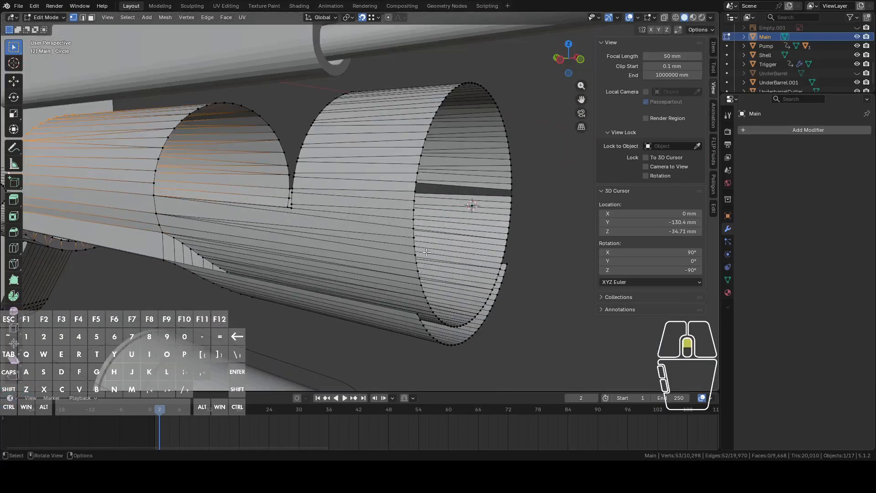
pyautogui.keyDown('alt'); pyautogui.click(416, 197); pyautogui.keyUp('alt')
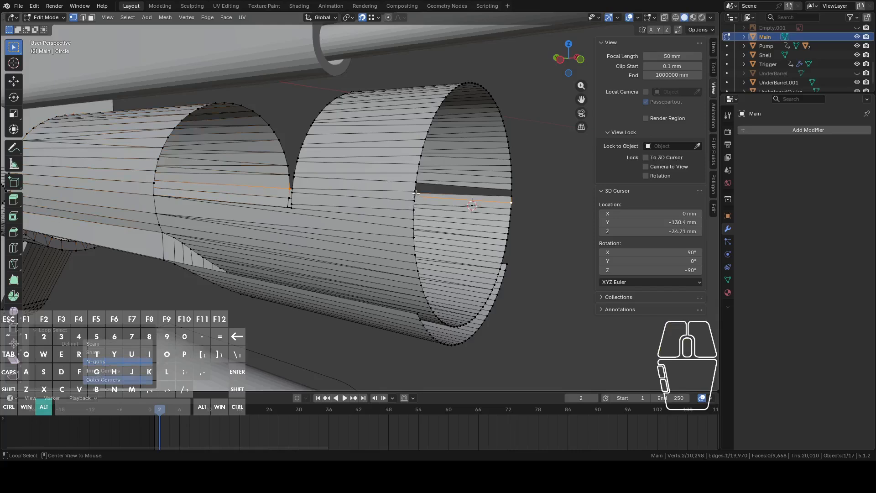
pyautogui.keyDown('alt'); pyautogui.click(414, 196); pyautogui.keyUp('alt')
pyautogui.scroll(-3, 457, 203)
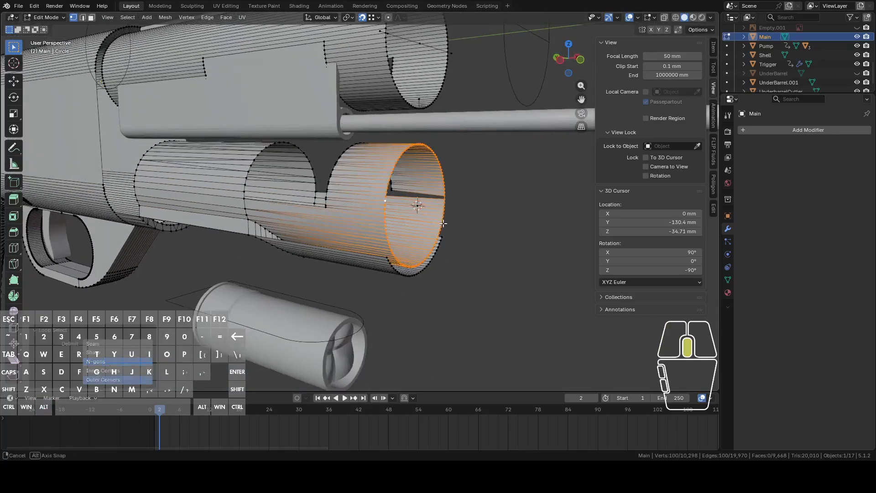
pyautogui.rightClick(472, 235)
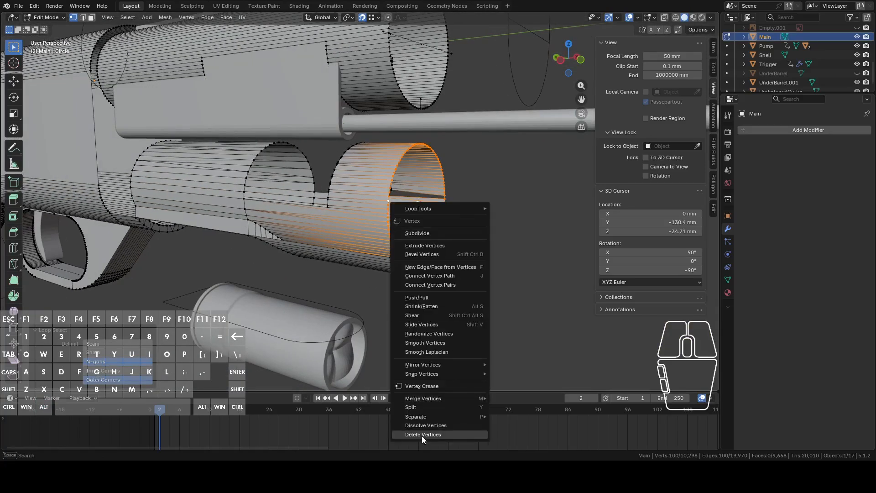
pyautogui.keyDown('shift'); pyautogui.moveTo(385, 43); pyautogui.dragTo(396, 147, button='middle'); pyautogui.keyUp('shift')
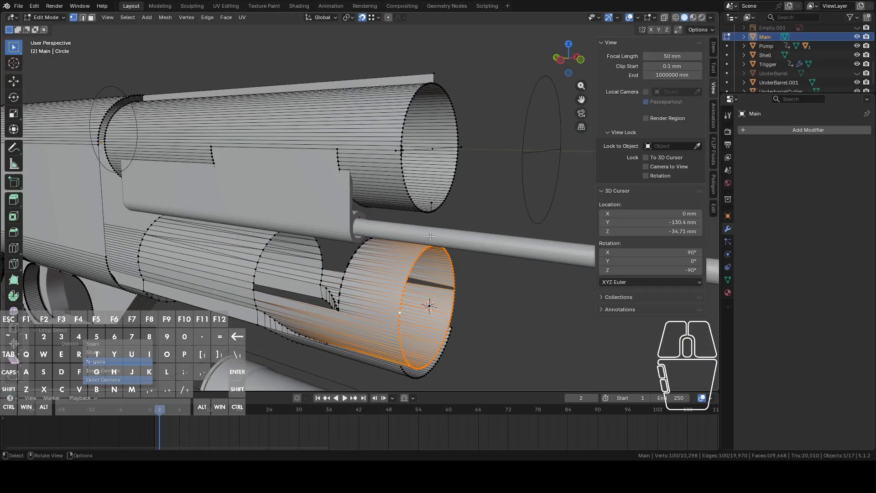
pyautogui.moveTo(413, 196); pyautogui.dragTo(442, 238, button='middle')
pyautogui.moveTo(328, 256); pyautogui.dragTo(390, 267, button='middle')
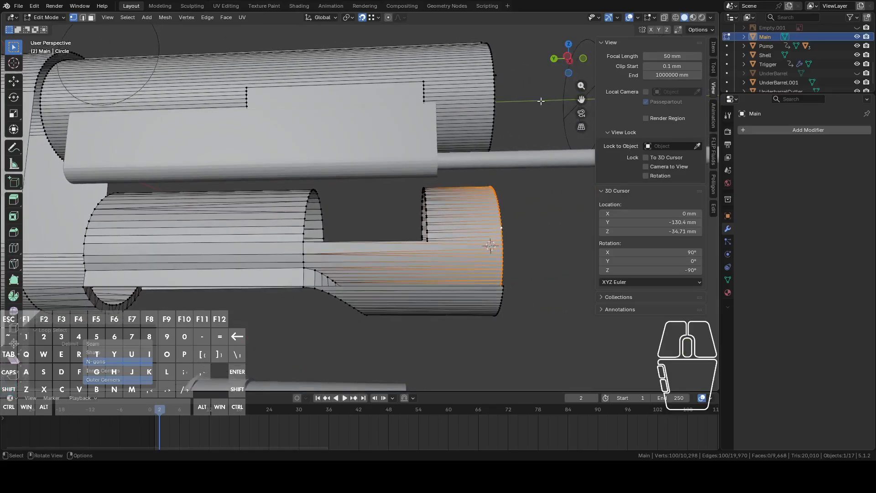
# Select a lengthwise edge below the lower tube's opening and turn on X-ray to locate it in front view
pyautogui.click(568, 60)
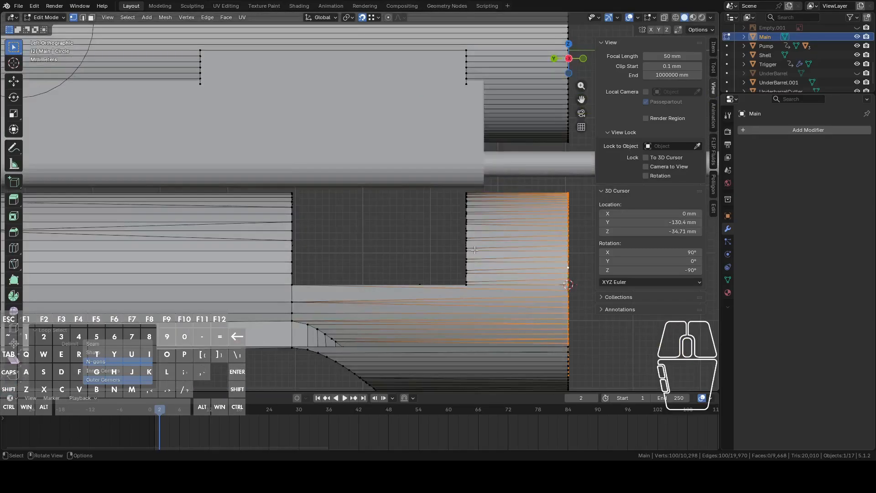
pyautogui.keyDown('shift'); pyautogui.moveTo(309, 272); pyautogui.dragTo(324, 262, button='middle'); pyautogui.keyUp('shift')
pyautogui.click(302, 296)
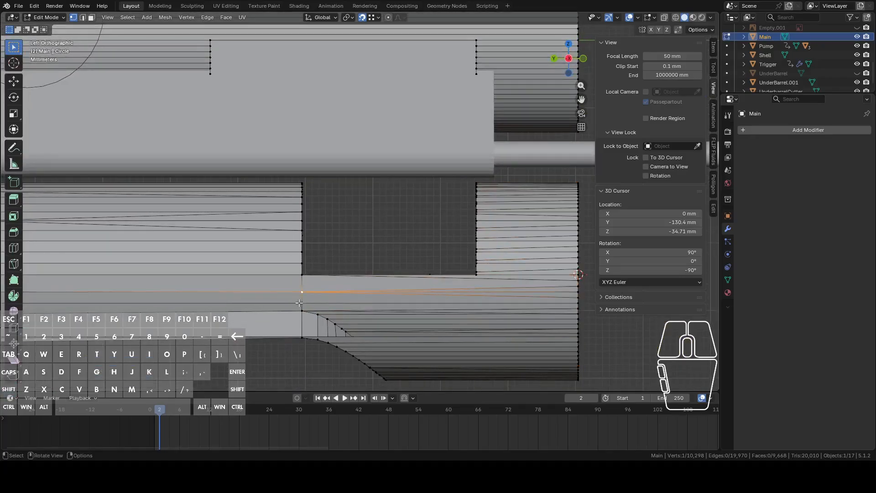
pyautogui.press('2')
pyautogui.click(322, 303)
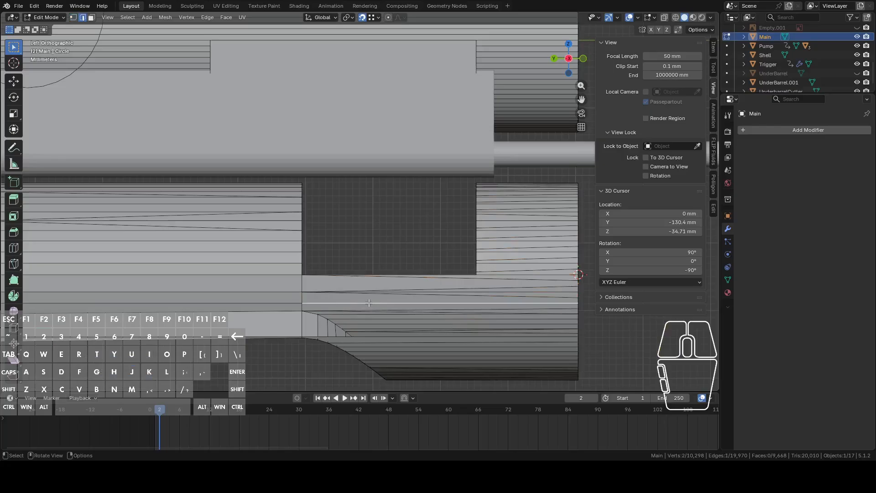
pyautogui.click(584, 59)
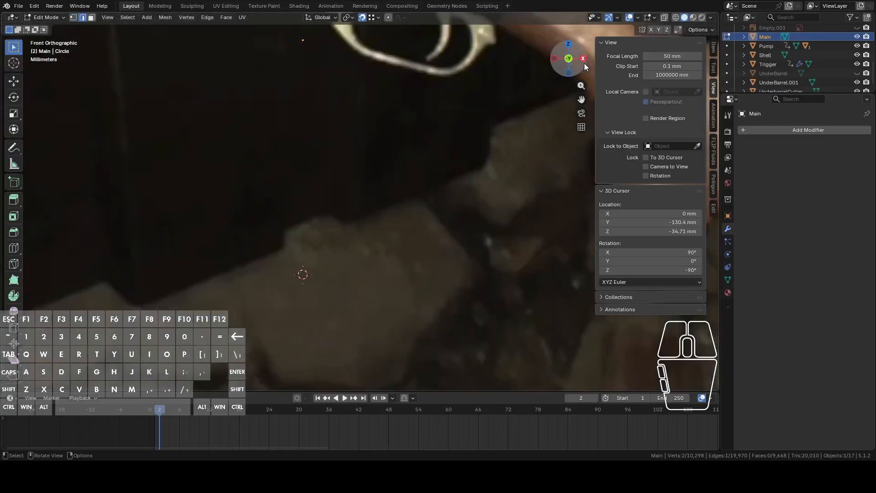
pyautogui.click(664, 17)
pyautogui.keyDown('shift'); pyautogui.moveTo(360, 249); pyautogui.dragTo(465, 236, button='middle'); pyautogui.keyUp('shift')
pyautogui.scroll(8, 528, 141)
pyautogui.click(553, 58)
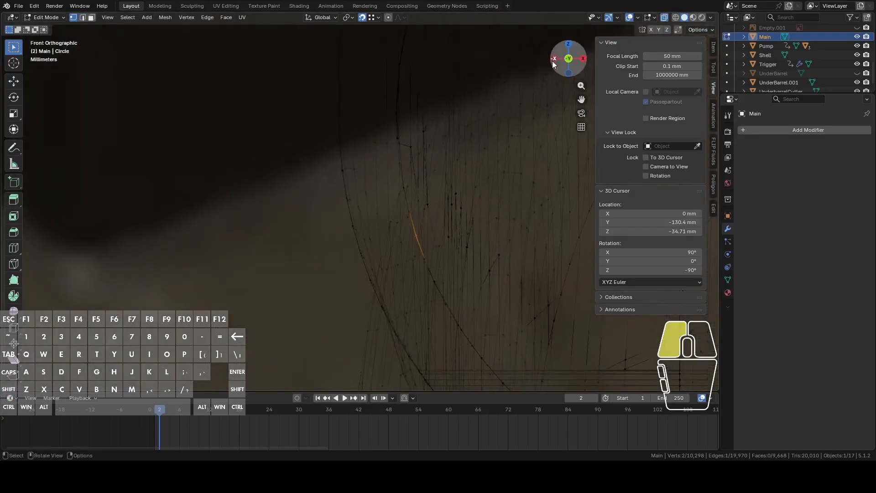
# Delete the column of vertices at the rear edge of the lower tube's opening, removing the upper tube section behind it
pyautogui.scroll(-3, 494, 146)
pyautogui.keyDown('shift'); pyautogui.moveTo(494, 146); pyautogui.dragTo(428, 217, button='middle'); pyautogui.keyUp('shift')
pyautogui.press('c')
pyautogui.moveTo(235, 262)
pyautogui.mouseDown()
pyautogui.moveTo(221, 156)
pyautogui.moveTo(231, 157)
pyautogui.mouseUp()
pyautogui.rightClick(268, 185)
pyautogui.rightClick(287, 197)
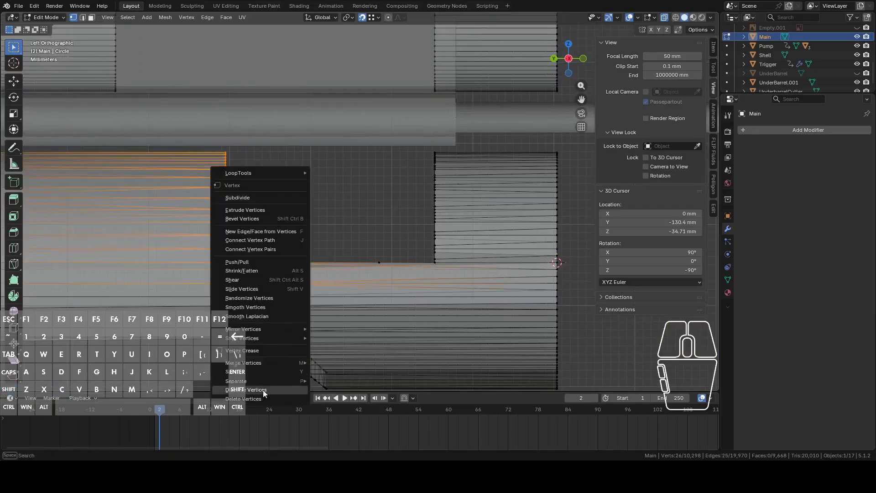
pyautogui.click(258, 398)
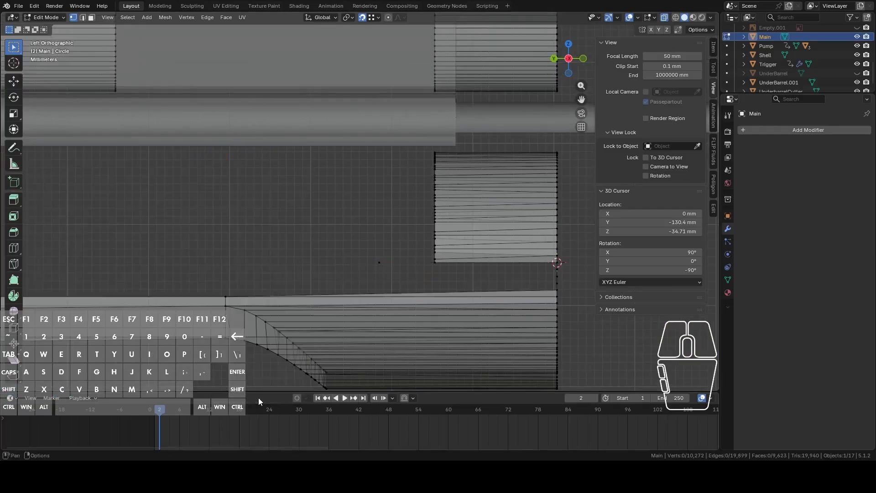
pyautogui.scroll(-2, 319, 272)
pyautogui.keyDown('alt'); pyautogui.click(407, 209); pyautogui.keyUp('alt')
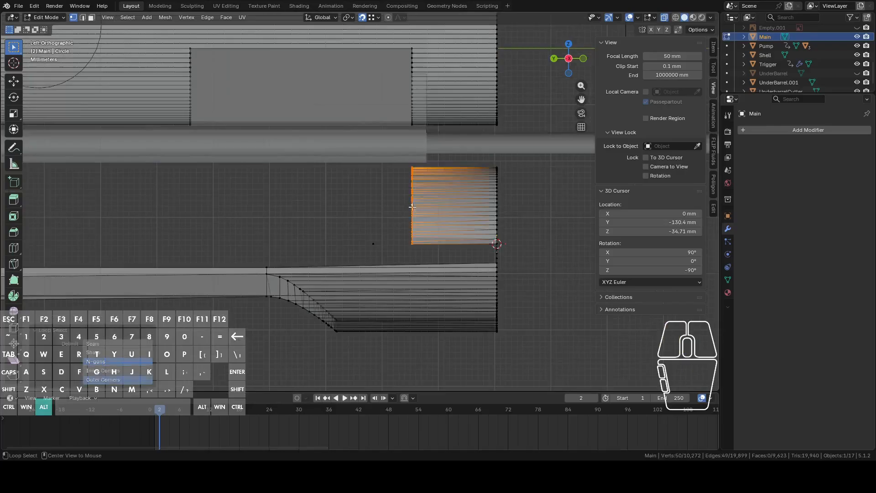
pyautogui.scroll(2, 449, 231)
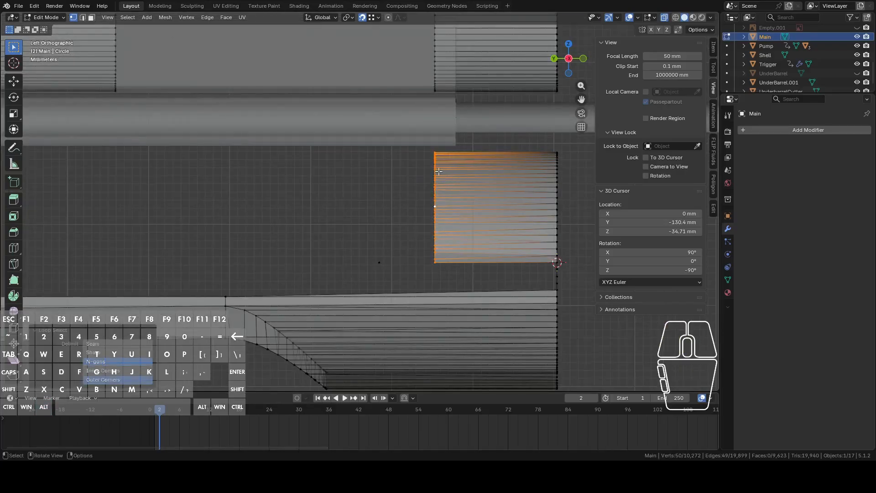
pyautogui.moveTo(540, 147); pyautogui.dragTo(578, 289)
pyautogui.rightClick(579, 290)
# Delete the slanted top edge of the remaining lower tube wall in left orthographic view
pyautogui.keyDown('shift'); pyautogui.moveTo(407, 259); pyautogui.dragTo(397, 228, button='middle'); pyautogui.keyUp('shift')
pyautogui.press('2')
pyautogui.click(367, 227)
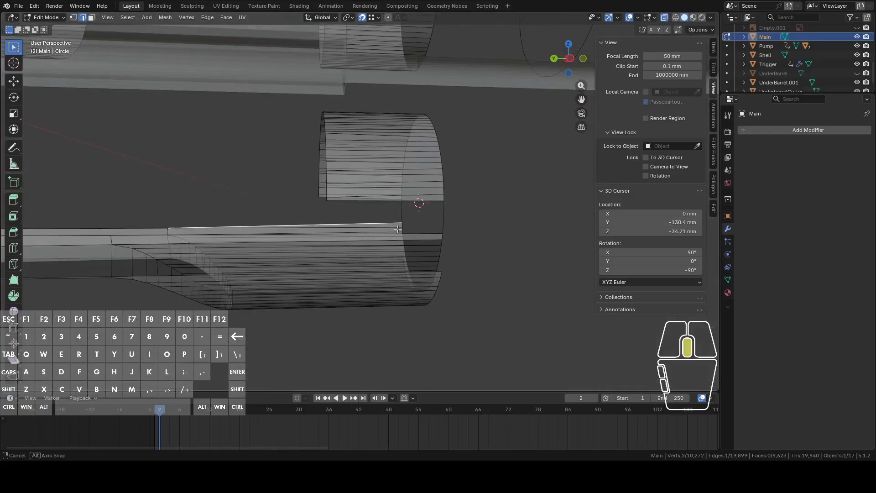
pyautogui.click(570, 59)
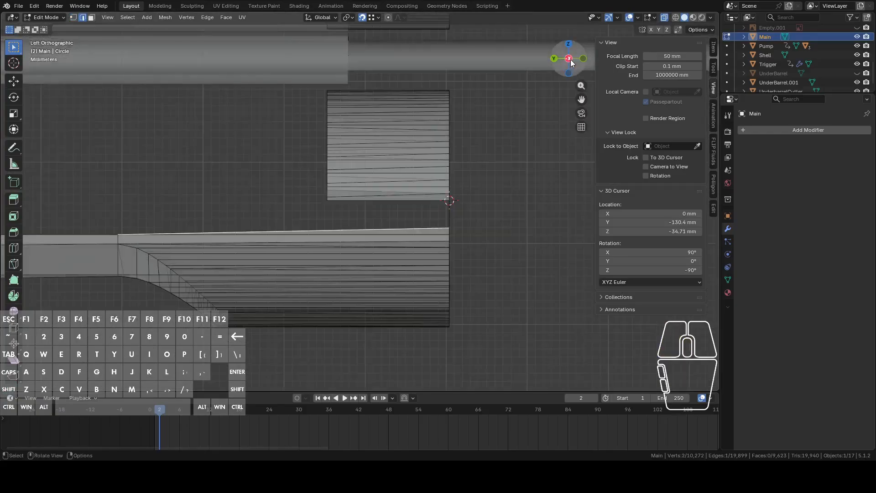
pyautogui.press('x')
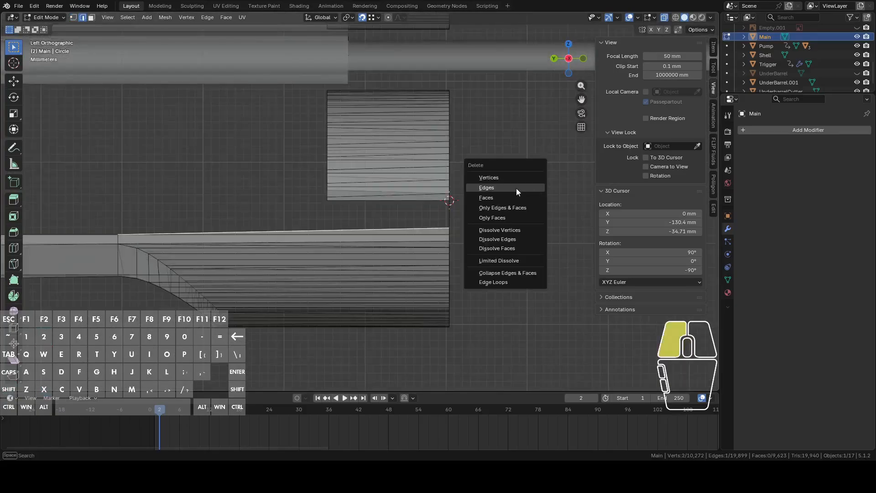
pyautogui.click(517, 189)
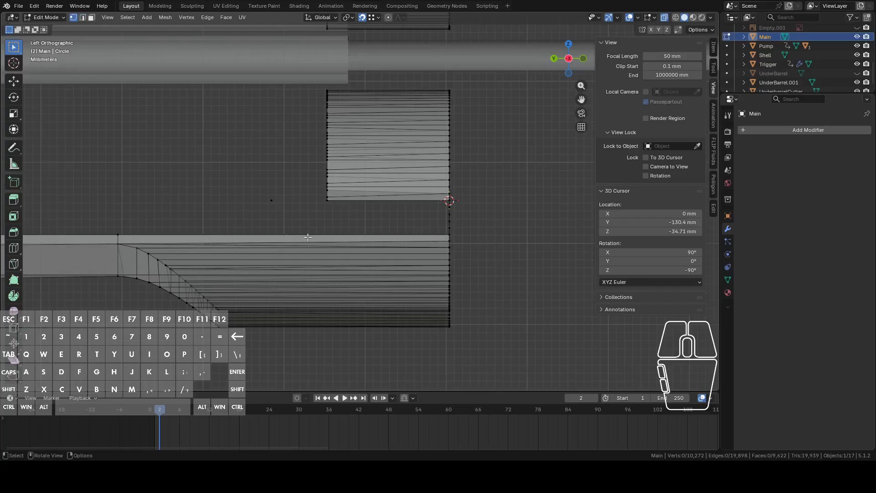
# Select the upper arc of the lower tube's front rim and return to the left orthographic view
pyautogui.moveTo(394, 233); pyautogui.dragTo(424, 223, button='middle')
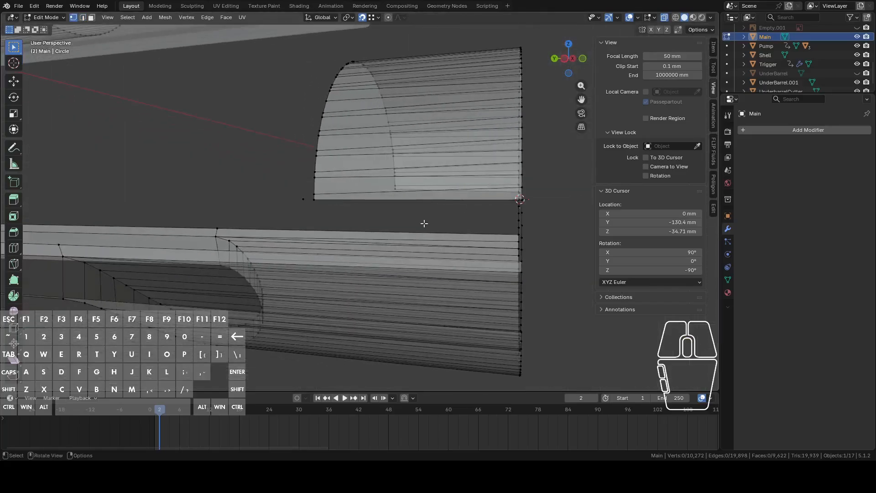
pyautogui.keyDown('alt'); pyautogui.click(520, 208); pyautogui.keyUp('alt')
pyautogui.moveTo(523, 205)
pyautogui.mouseDown(button='middle')
pyautogui.moveTo(502, 201)
pyautogui.moveTo(529, 207)
pyautogui.mouseUp(button='middle')
pyautogui.keyDown('alt'); pyautogui.keyDown('shift'); pyautogui.click(500, 202); pyautogui.keyUp('shift'); pyautogui.keyUp('alt')
pyautogui.keyDown('alt'); pyautogui.keyDown('shift'); pyautogui.click(500, 202); pyautogui.keyUp('shift'); pyautogui.keyUp('alt')
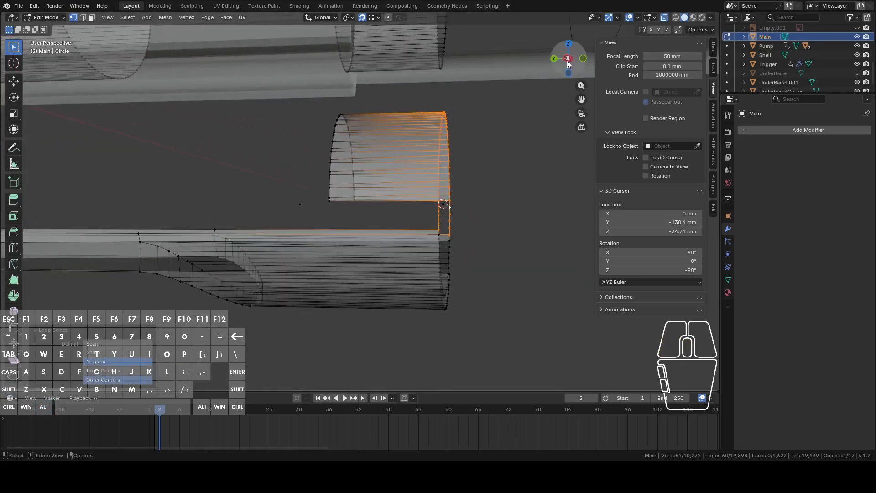
pyautogui.keyDown('shift'); pyautogui.moveTo(381, 137); pyautogui.dragTo(407, 170, button='middle'); pyautogui.keyUp('shift')
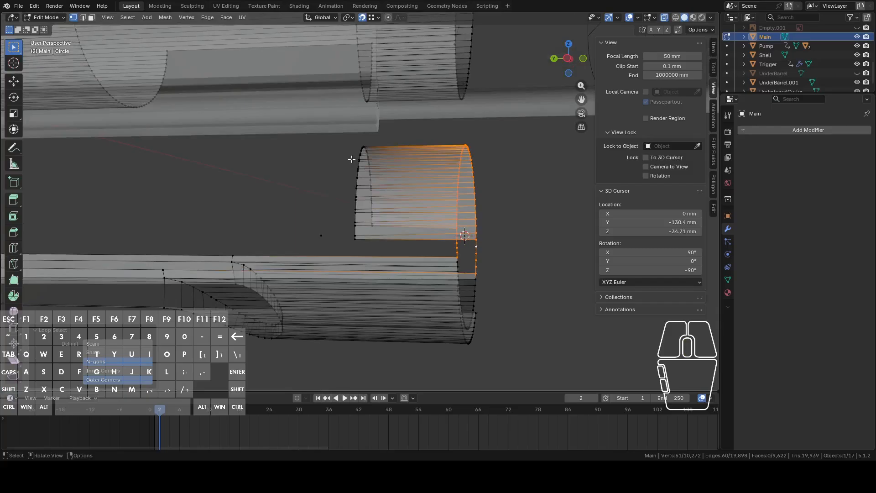
pyautogui.click(568, 58)
# Delete the rear-end vertices of the short front tube section and the loose vertex behind it
pyautogui.moveTo(337, 116); pyautogui.dragTo(384, 254)
pyautogui.press('x')
pyautogui.click(390, 249)
pyautogui.moveTo(244, 207); pyautogui.dragTo(328, 254)
pyautogui.rightClick(370, 246)
pyautogui.click(358, 247)
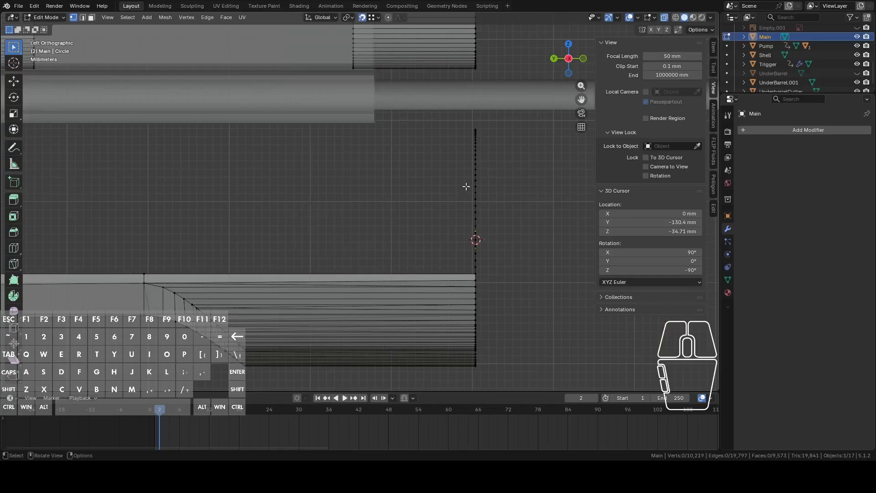
# Try to extrude the upper arc of the lower tube's front rim rearward
pyautogui.keyDown('alt'); pyautogui.click(475, 171); pyautogui.keyUp('alt')
pyautogui.moveTo(501, 208)
pyautogui.mouseDown(button='middle')
pyautogui.moveTo(452, 207)
pyautogui.moveTo(484, 210)
pyautogui.mouseUp(button='middle')
pyautogui.click(568, 59)
pyautogui.keyDown('shift'); pyautogui.moveTo(395, 174); pyautogui.dragTo(456, 188, button='middle'); pyautogui.keyUp('shift')
pyautogui.press('e')
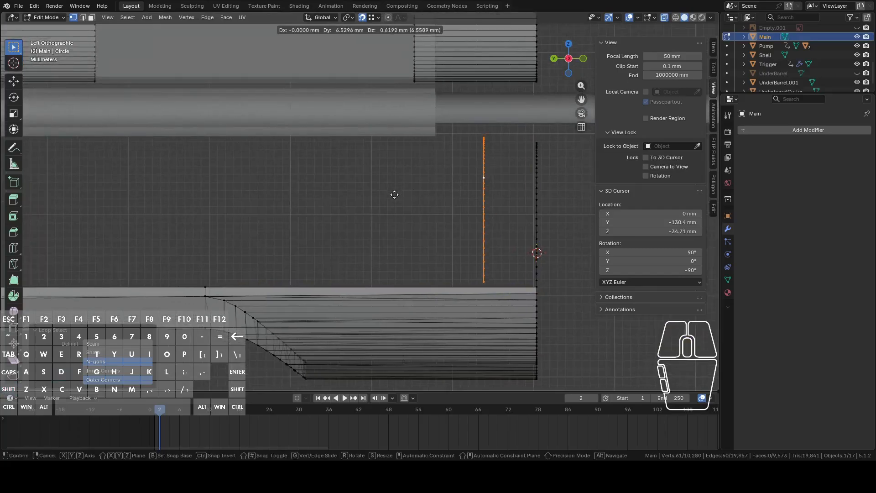
pyautogui.rightClick(395, 196)
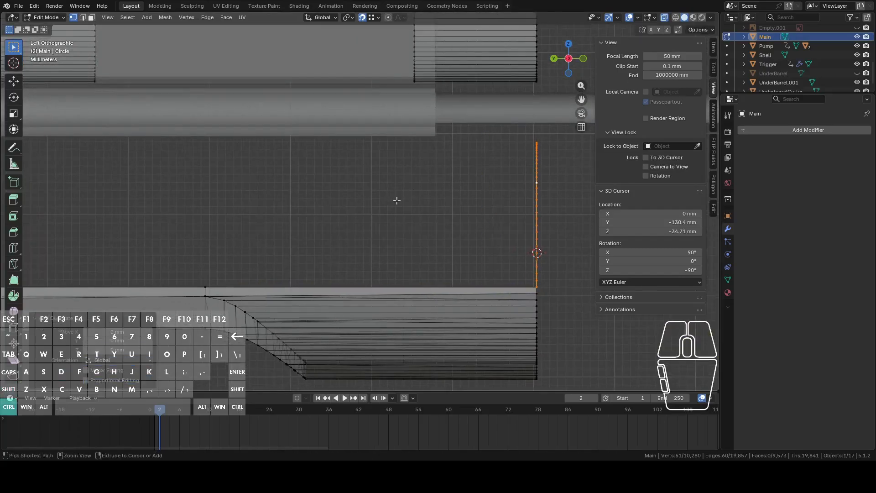
pyautogui.hotkey('ctrl', 'z')
# Subdivide the top lengthwise edges on both sides of the lower tube's front section into three segments each
pyautogui.press('2')
pyautogui.click(419, 286)
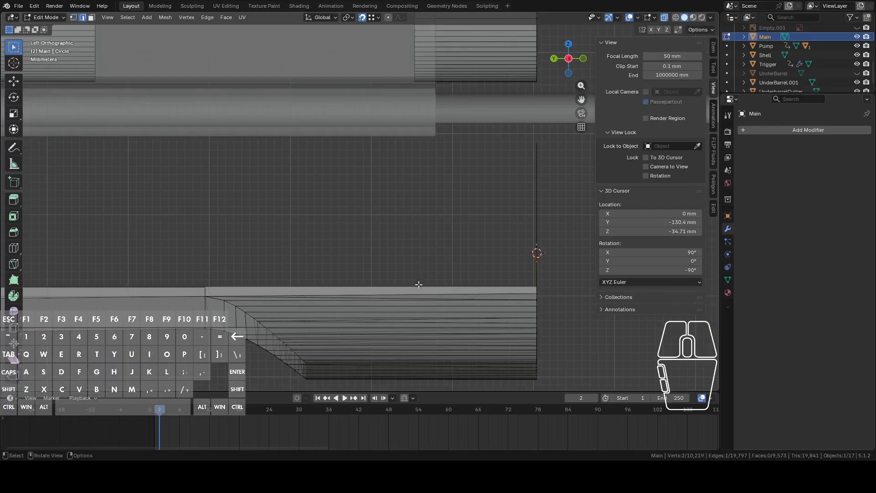
pyautogui.moveTo(414, 264); pyautogui.dragTo(530, 184, button='middle')
pyautogui.keyDown('shift'); pyautogui.click(488, 267); pyautogui.keyUp('shift')
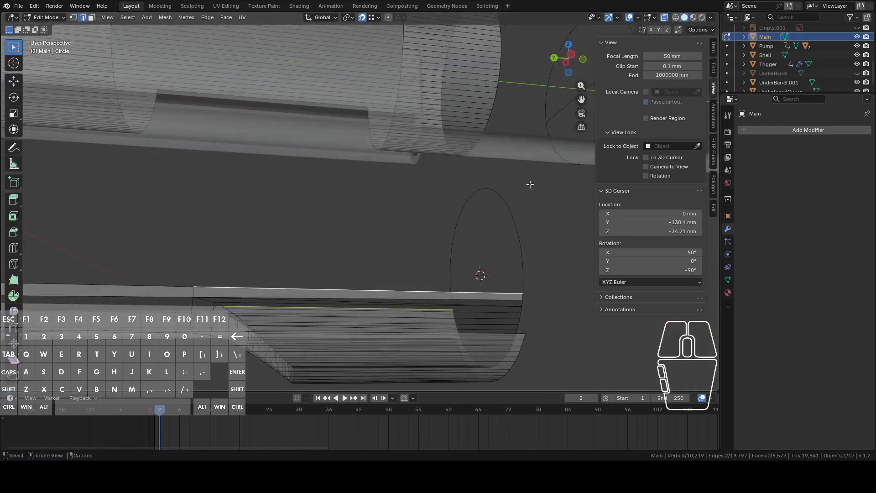
pyautogui.click(568, 61)
pyautogui.rightClick(445, 234)
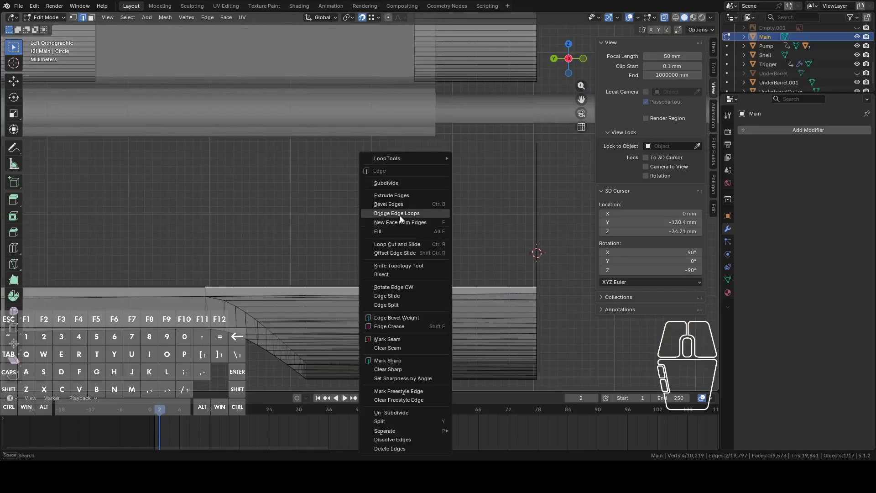
pyautogui.click(393, 182)
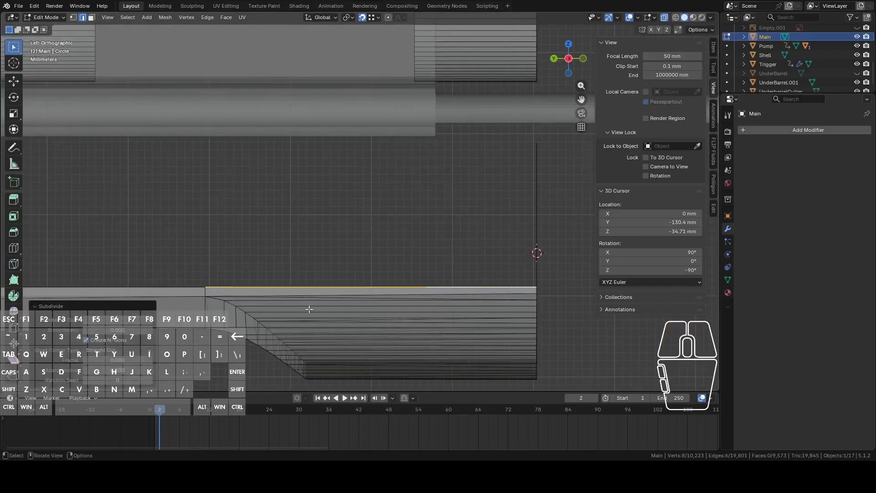
# Move the front pair of new vertices on the lower tube's top edges along Y, snapping them level with the upper opening's front edge
pyautogui.press('1')
pyautogui.scroll(-1, 422, 270)
pyautogui.moveTo(410, 262); pyautogui.dragTo(402, 260, button='middle')
pyautogui.click(402, 257)
pyautogui.moveTo(387, 219); pyautogui.dragTo(413, 278)
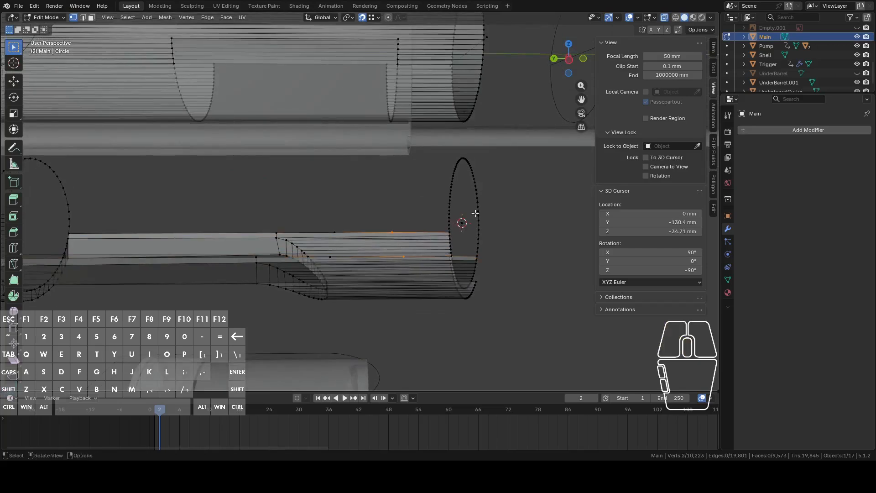
pyautogui.click(570, 60)
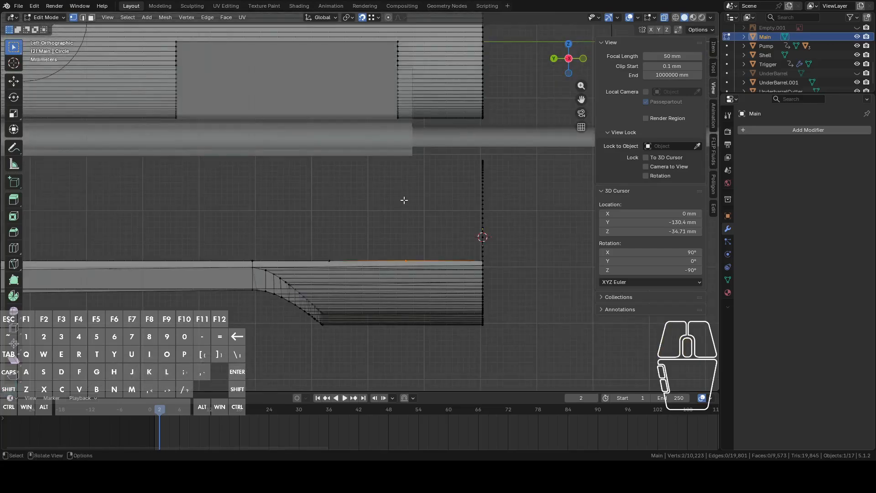
pyautogui.press('g')
pyautogui.press('y')
pyautogui.press('x')
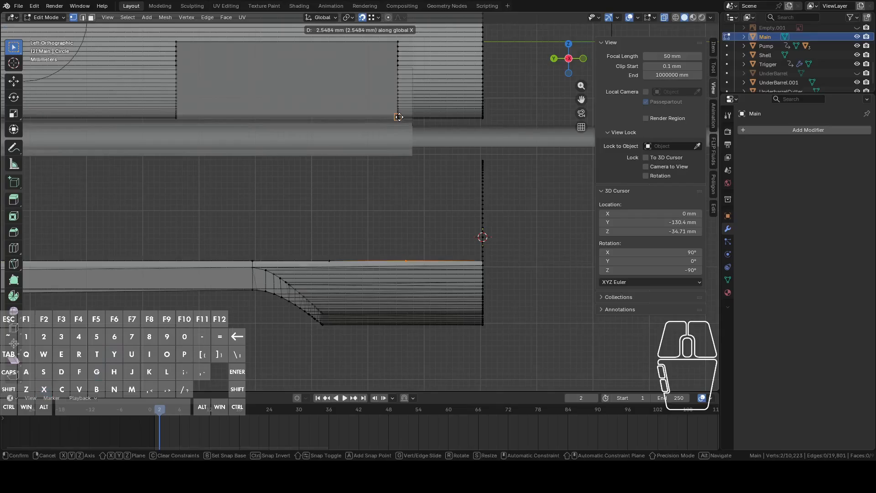
pyautogui.press('y')
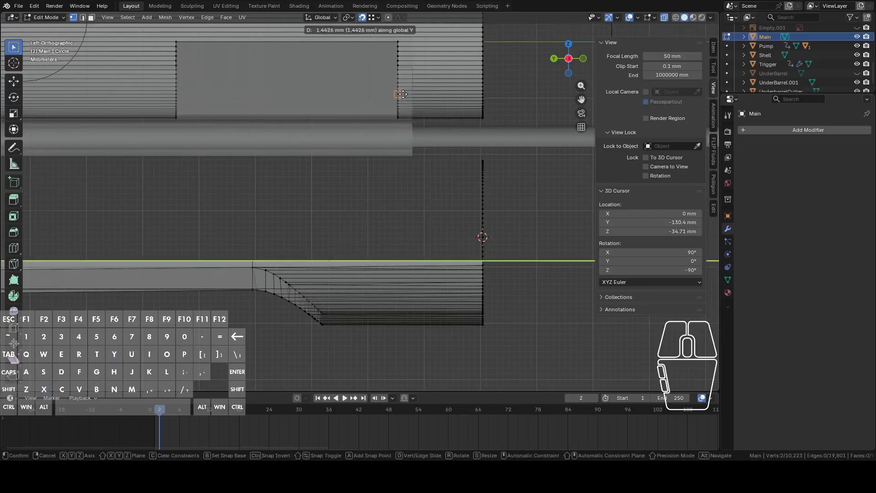
pyautogui.click(402, 94)
# Enable automatic vertex merging and move the rear pair of new vertices along Y onto the corners where the curved cut begins
pyautogui.moveTo(313, 245); pyautogui.dragTo(344, 274)
pyautogui.keyDown('shift'); pyautogui.moveTo(330, 214); pyautogui.dragTo(391, 256, button='middle'); pyautogui.keyUp('shift')
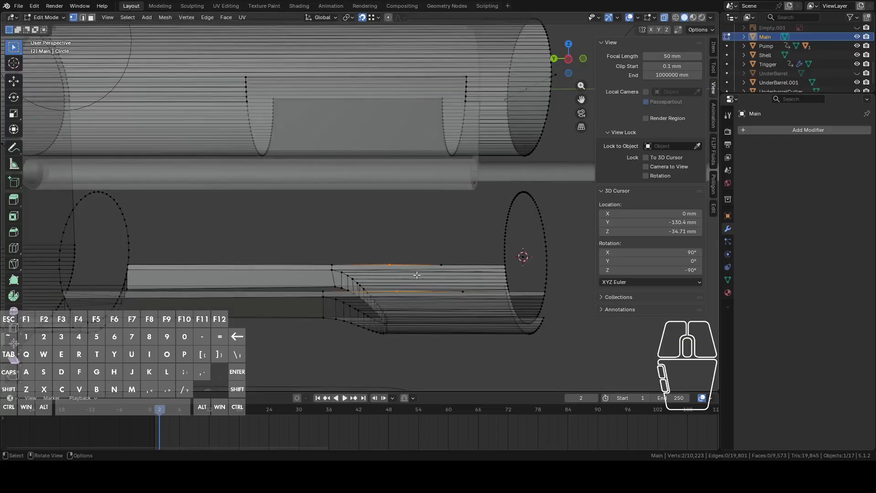
pyautogui.moveTo(416, 273); pyautogui.dragTo(377, 277, button='middle')
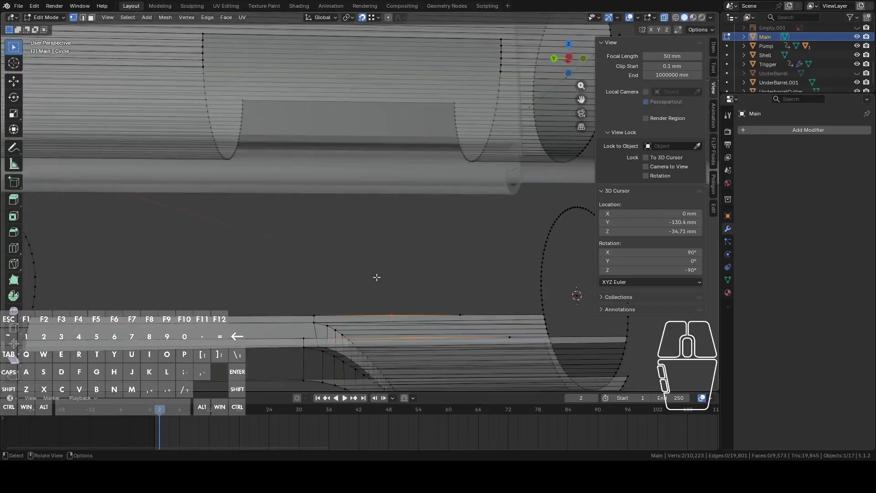
pyautogui.click(678, 30)
pyautogui.click(580, 61)
pyautogui.keyDown('shift'); pyautogui.moveTo(391, 254); pyautogui.dragTo(358, 296, button='middle'); pyautogui.keyUp('shift')
pyautogui.press('g')
pyautogui.press('y')
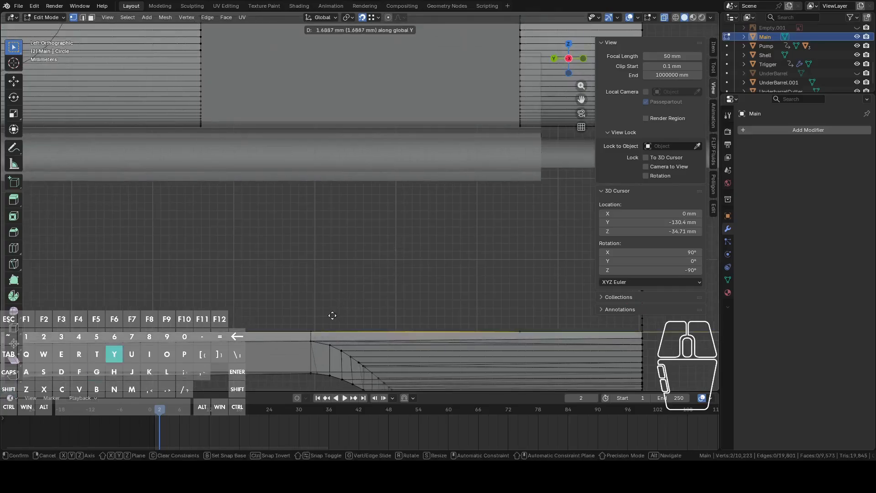
pyautogui.click(425, 297)
pyautogui.keyDown('shift'); pyautogui.moveTo(424, 297); pyautogui.dragTo(381, 288, button='middle'); pyautogui.keyUp('shift')
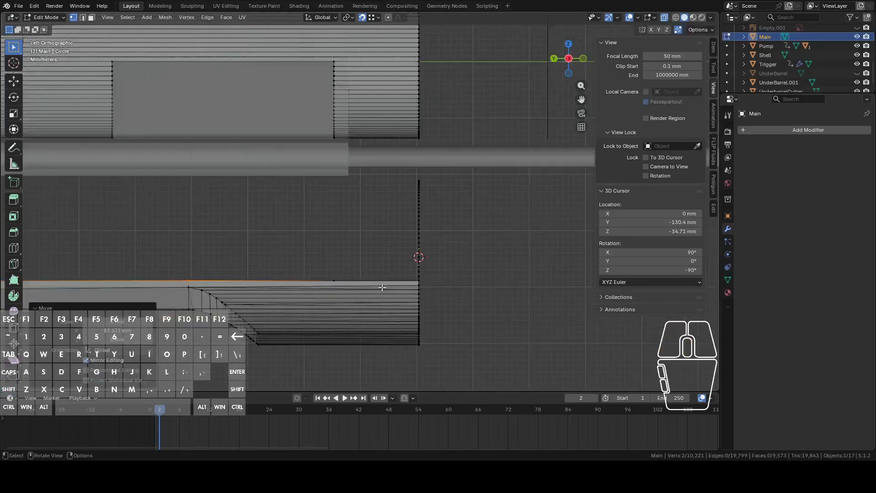
# Duplicate the upper arc of the lower tube's front rim and move the copy along Y to the front vertex pair
pyautogui.keyDown('alt'); pyautogui.click(425, 215); pyautogui.keyUp('alt')
pyautogui.moveTo(437, 225); pyautogui.dragTo(452, 235, button='middle')
pyautogui.click(569, 68)
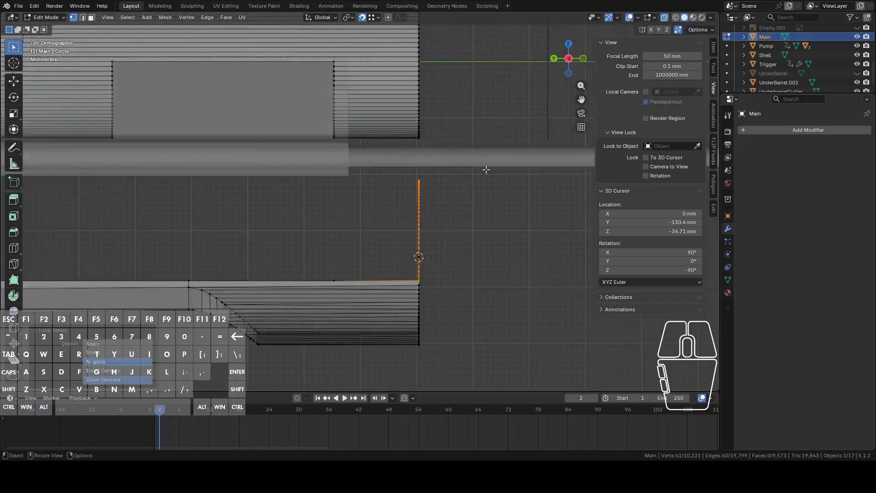
pyautogui.hotkey('shift', 'd')
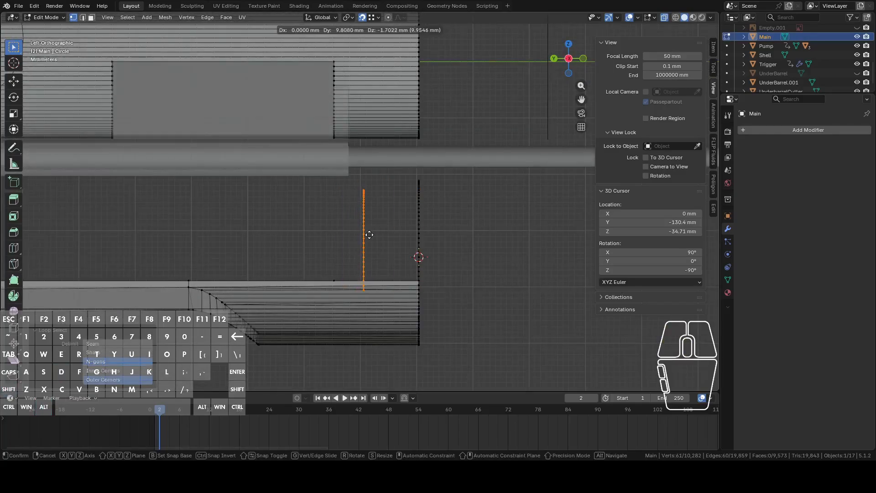
pyautogui.press('Escape')
pyautogui.press('g')
pyautogui.press('y')
pyautogui.click(332, 279)
# Select both upper arcs in edge mode, leaving out the lengthwise edges between them
pyautogui.moveTo(346, 281); pyautogui.dragTo(440, 270, button='middle')
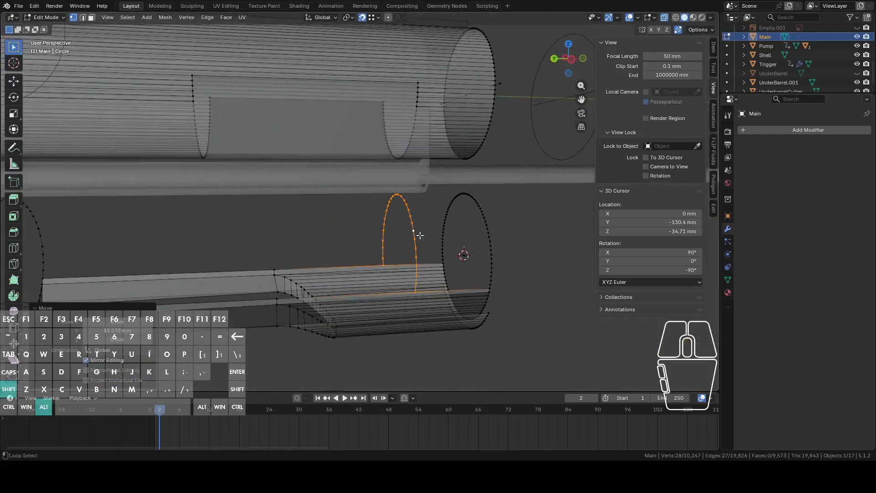
pyautogui.keyDown('alt'); pyautogui.keyDown('shift'); pyautogui.click(481, 222); pyautogui.keyUp('shift'); pyautogui.keyUp('alt')
pyautogui.moveTo(483, 237); pyautogui.dragTo(496, 345, button='middle')
pyautogui.press('c')
pyautogui.keyDown('shift'); pyautogui.click(495, 337); pyautogui.keyUp('shift')
pyautogui.keyDown('shift'); pyautogui.moveTo(496, 337); pyautogui.dragTo(487, 296); pyautogui.keyUp('shift')
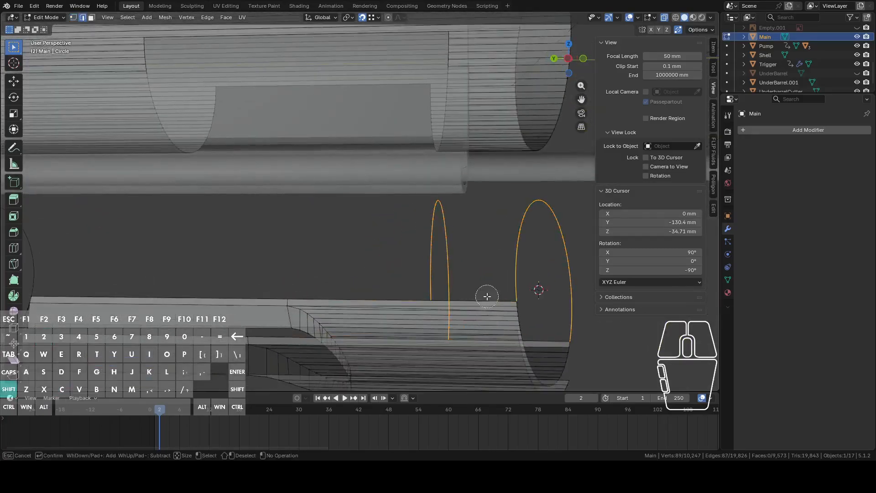
pyautogui.rightClick(488, 299)
# Try to bridge the two upper arcs of the lower tube with Bridge Edge Loops, undoing each attempt
pyautogui.moveTo(493, 298); pyautogui.dragTo(514, 293, button='middle')
pyautogui.rightClick(539, 276)
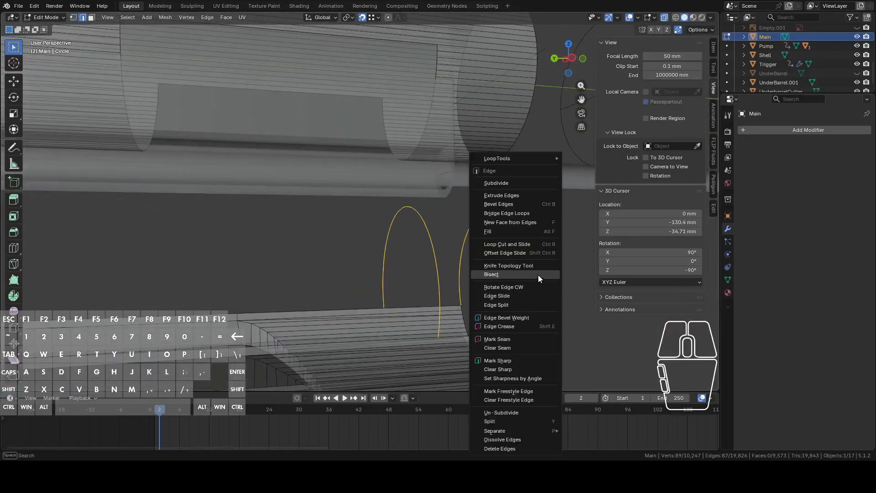
pyautogui.click(510, 213)
pyautogui.hotkey('ctrl', 'z')
pyautogui.moveTo(540, 284); pyautogui.dragTo(538, 254, button='middle')
pyautogui.rightClick(467, 250)
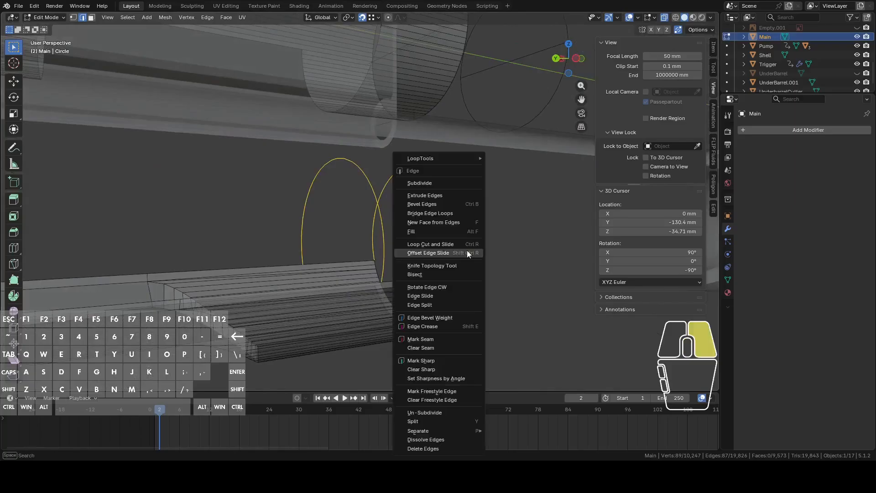
pyautogui.click(431, 211)
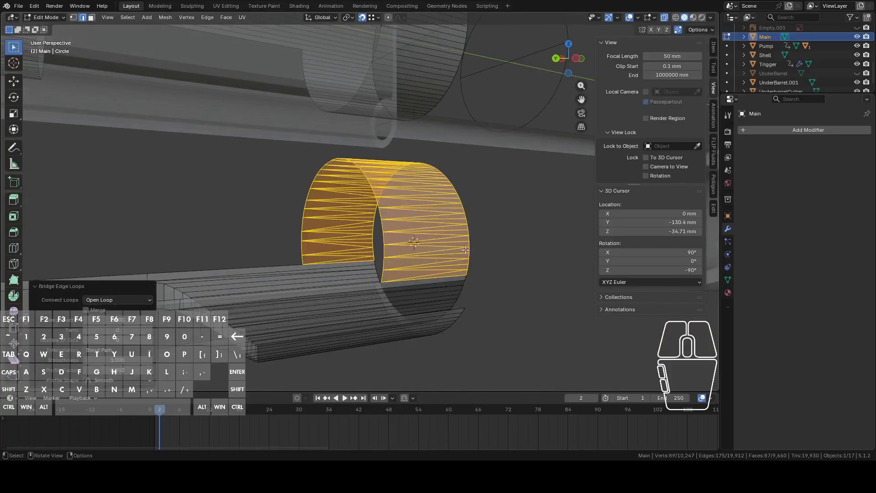
pyautogui.hotkey('ctrl', 'z')
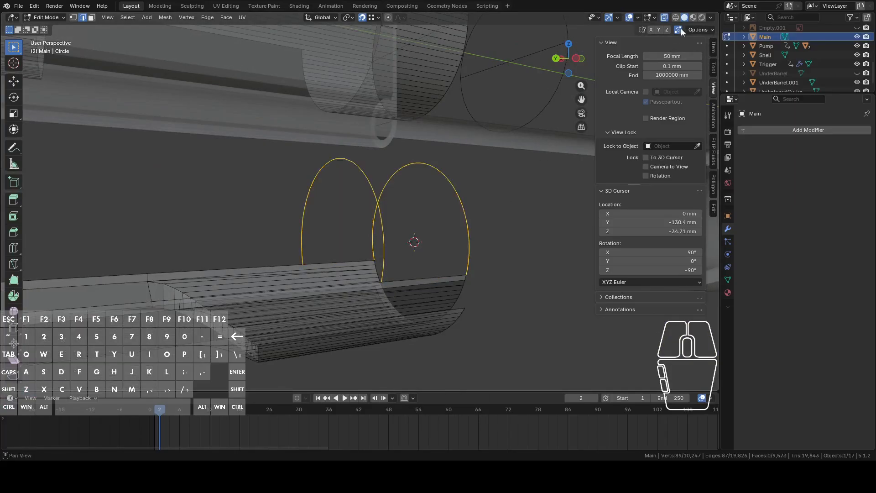
# Disable automatic vertex merging and undo the changes back to the duplicated rim arc before its move along Y
pyautogui.rightClick(506, 176)
pyautogui.rightClick(255, 271)
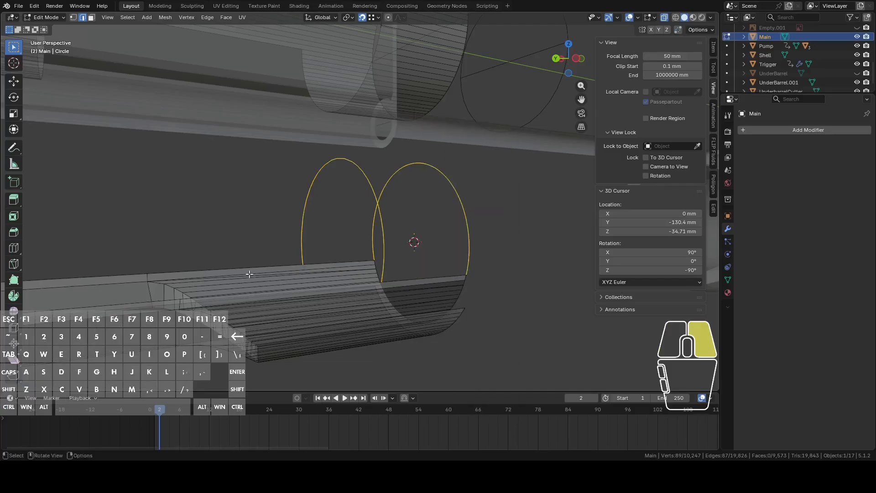
pyautogui.scroll(2, 337, 252)
pyautogui.press('1')
pyautogui.hotkey('ctrl', 'z')
pyautogui.hotkey('ctrl', 'z')
pyautogui.hotkey('ctrl', 'z')
pyautogui.hotkey('ctrl', 'z')
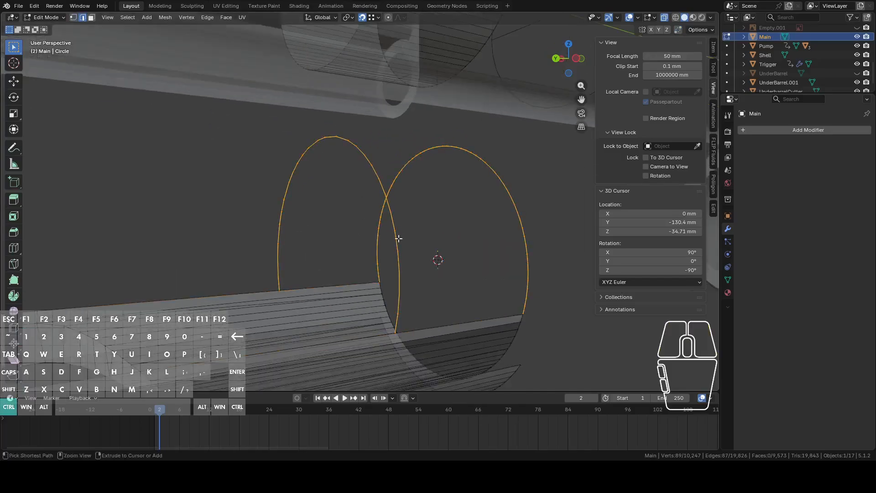
pyautogui.hotkey('ctrl', 'z')
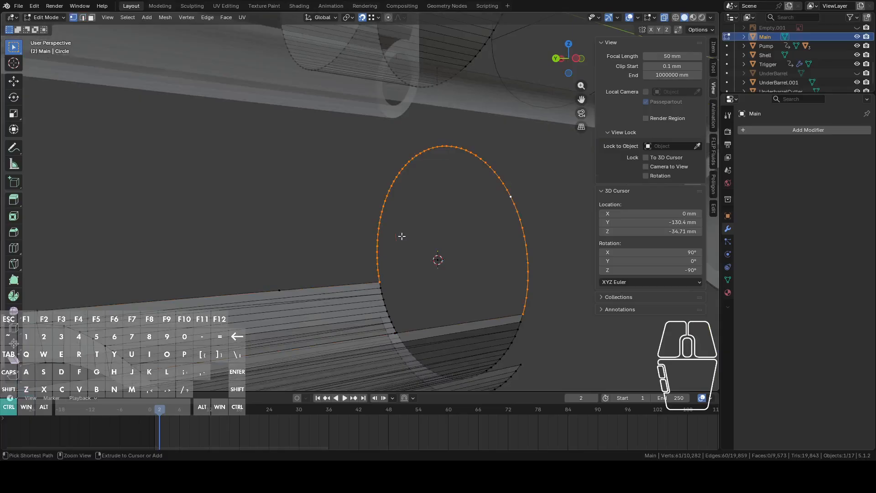
# Duplicate the front rim's upper arc and snap the copy along Y to the vertex pair on the top edges
pyautogui.hotkey('shift', 'd')
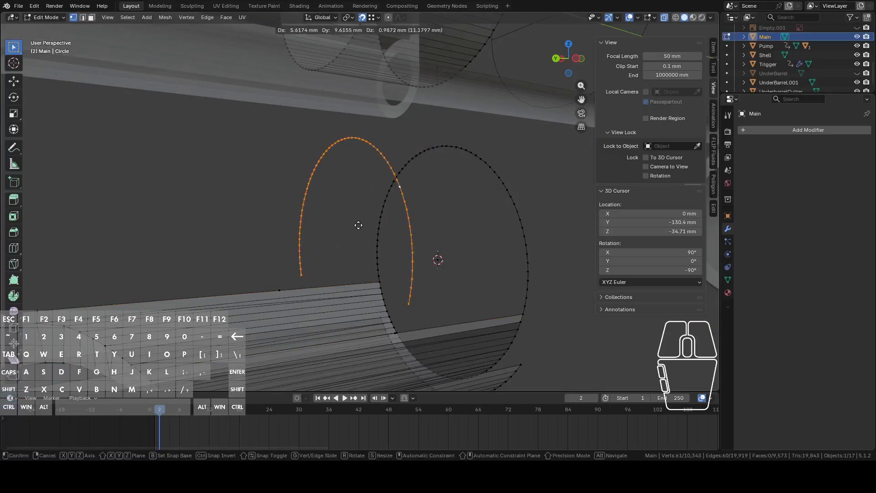
pyautogui.rightClick(385, 234)
pyautogui.moveTo(394, 235); pyautogui.dragTo(405, 281, button='middle')
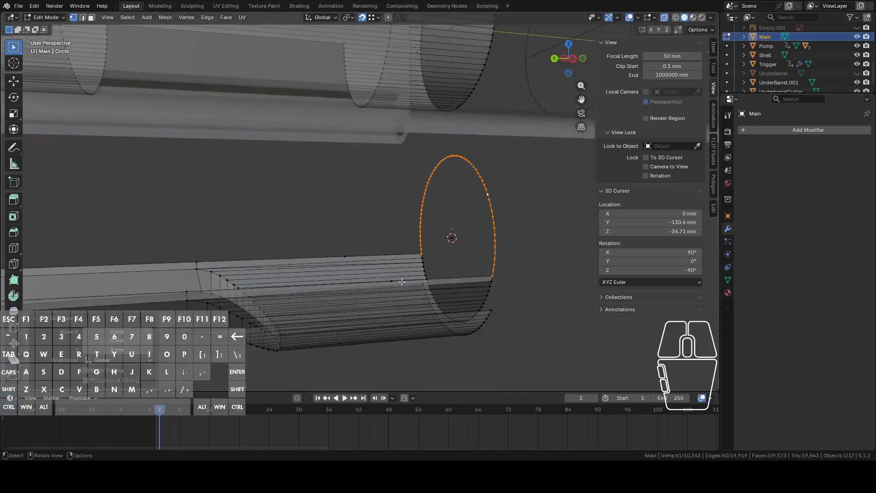
pyautogui.press('g')
pyautogui.press('y')
pyautogui.click(389, 275)
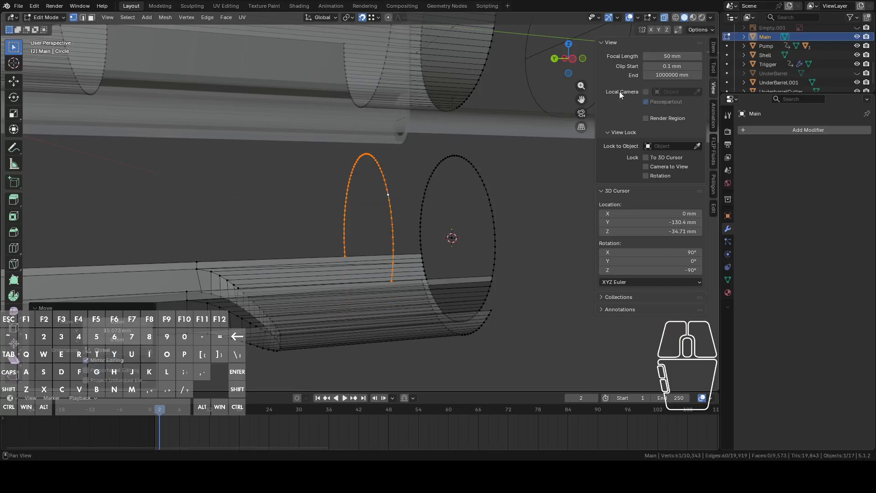
# Re-enable automatic vertex merging and move the copied arc along Y in place to weld its ends to the tube's top edges
pyautogui.click(702, 31)
pyautogui.click(721, 120)
pyautogui.scroll(3, 404, 228)
pyautogui.press('g')
pyautogui.press('y')
pyautogui.click(426, 338)
pyautogui.scroll(-3, 405, 306)
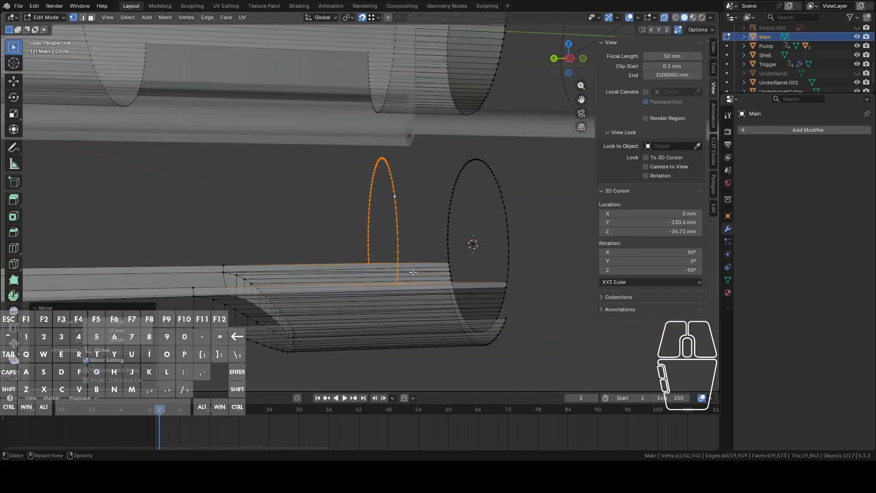
# Delete the vertices of the leftover duplicate arc overlapping the lower tube's front rim
pyautogui.keyDown('alt'); pyautogui.keyDown('shift'); pyautogui.click(449, 221); pyautogui.keyUp('shift'); pyautogui.keyUp('alt')
pyautogui.moveTo(466, 225); pyautogui.dragTo(476, 236, button='middle')
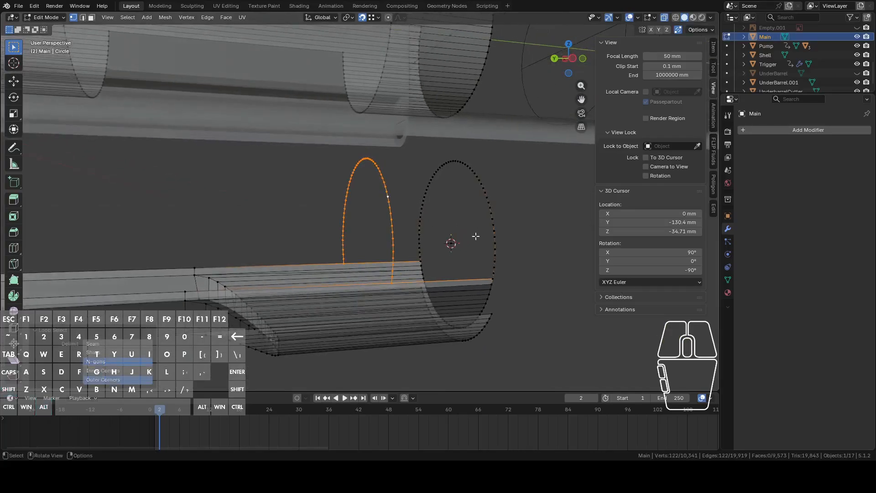
pyautogui.keyDown('alt'); pyautogui.click(498, 208); pyautogui.keyUp('alt')
pyautogui.moveTo(497, 207); pyautogui.dragTo(511, 234, button='middle')
pyautogui.rightClick(511, 234)
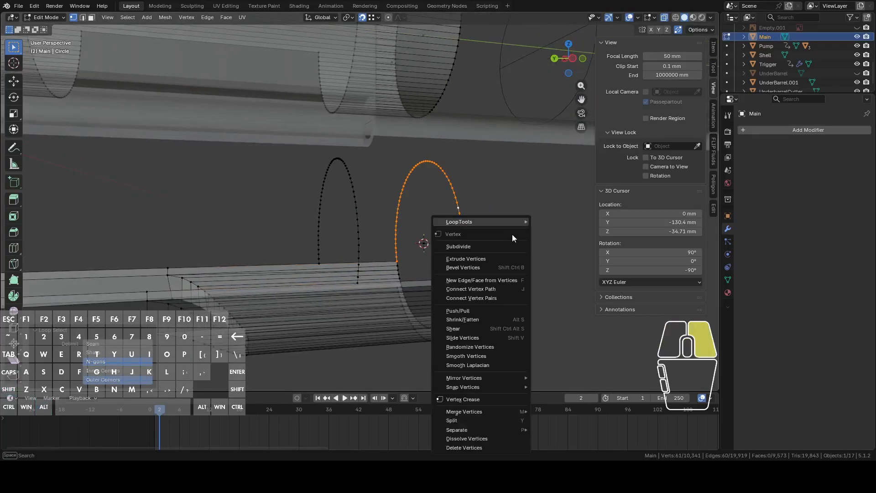
pyautogui.click(486, 447)
# Select the front rim's upper arc and the copied arc without the edges between them, and bridge them with Bridge Edge Loops
pyautogui.keyDown('alt'); pyautogui.click(462, 228); pyautogui.keyUp('alt')
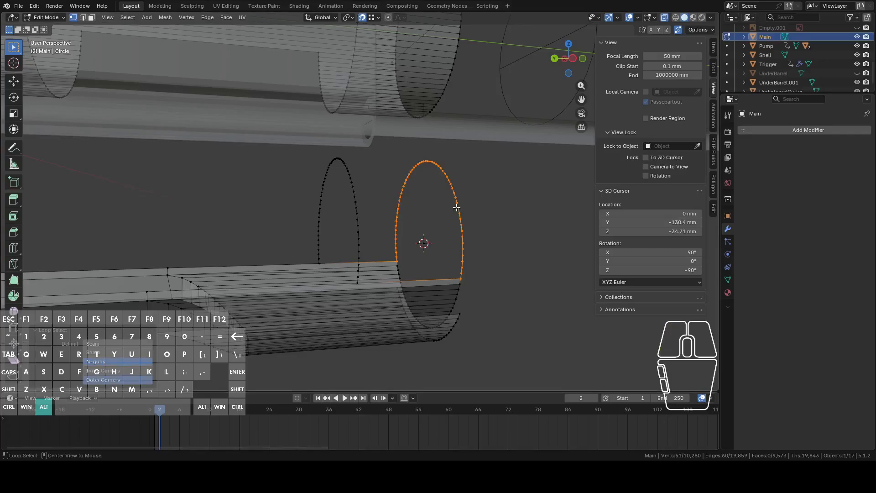
pyautogui.keyDown('alt'); pyautogui.keyDown('shift'); pyautogui.click(364, 209); pyautogui.keyUp('shift'); pyautogui.keyUp('alt')
pyautogui.moveTo(388, 229); pyautogui.dragTo(385, 240, button='middle')
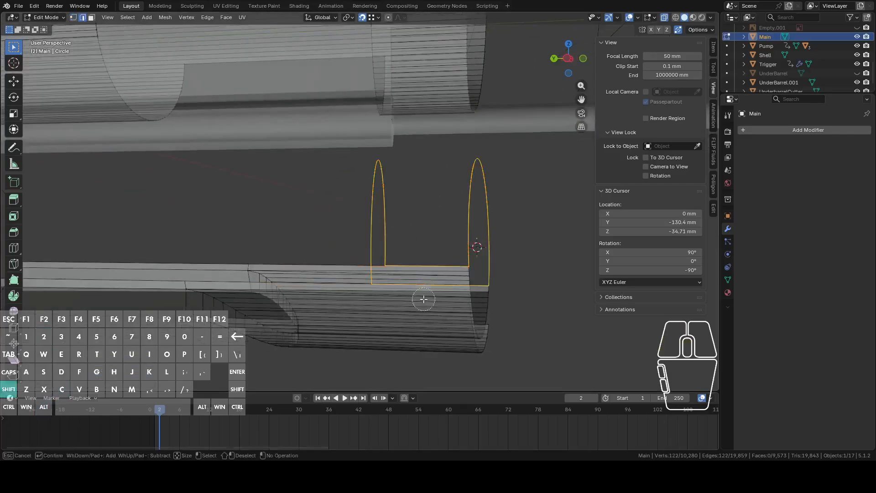
pyautogui.rightClick(430, 241)
pyautogui.click(409, 218)
pyautogui.moveTo(365, 229); pyautogui.dragTo(456, 222, button='middle')
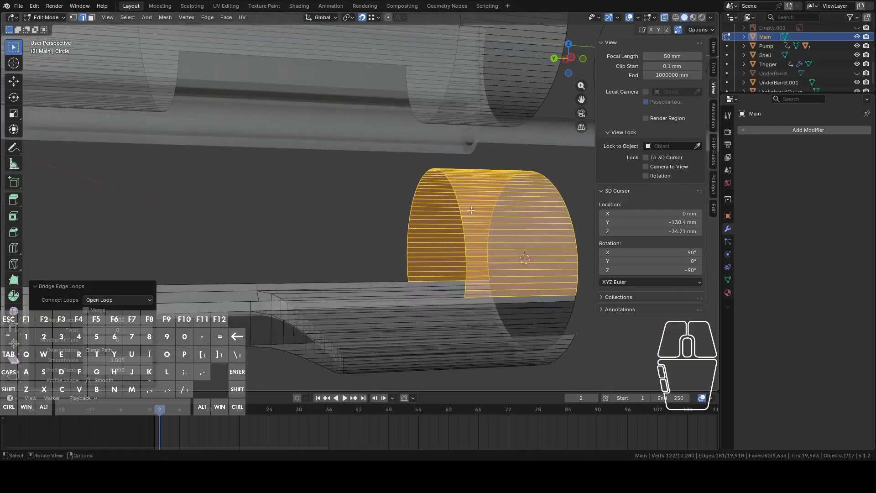
# Select the edge loop of the upper tube's opening and add the rear loop of the newly bridged lower section
pyautogui.click(573, 57)
pyautogui.keyDown('shift'); pyautogui.moveTo(411, 160); pyautogui.dragTo(492, 212, button='middle'); pyautogui.keyUp('shift')
pyautogui.press('1')
pyautogui.keyDown('shift'); pyautogui.moveTo(497, 163); pyautogui.dragTo(450, 176, button='middle'); pyautogui.keyUp('shift')
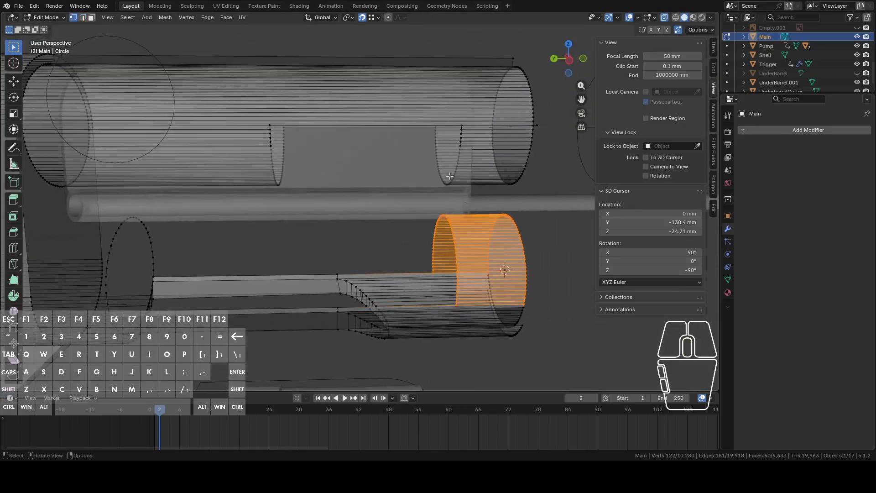
pyautogui.keyDown('alt'); pyautogui.click(444, 184); pyautogui.keyUp('alt')
pyautogui.keyDown('alt'); pyautogui.click(447, 184); pyautogui.keyUp('alt')
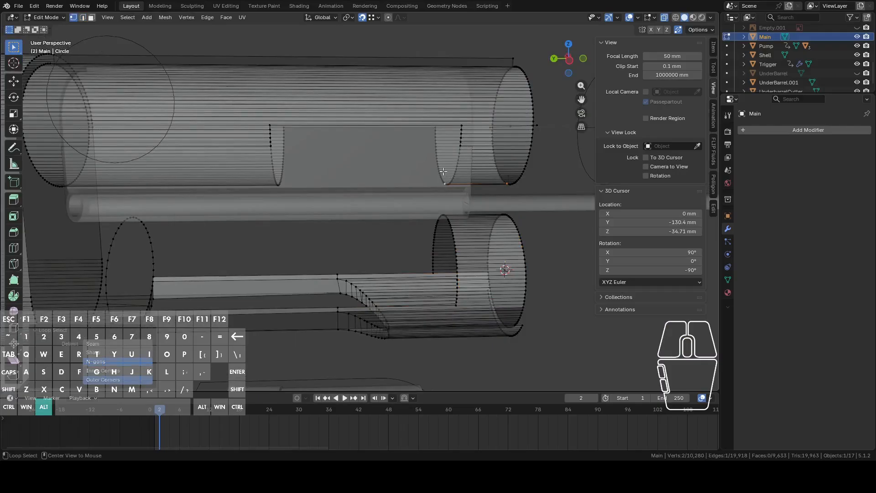
pyautogui.keyDown('alt'); pyautogui.click(437, 162); pyautogui.keyUp('alt')
pyautogui.keyDown('alt'); pyautogui.keyDown('shift'); pyautogui.click(434, 234); pyautogui.keyUp('shift'); pyautogui.keyUp('alt')
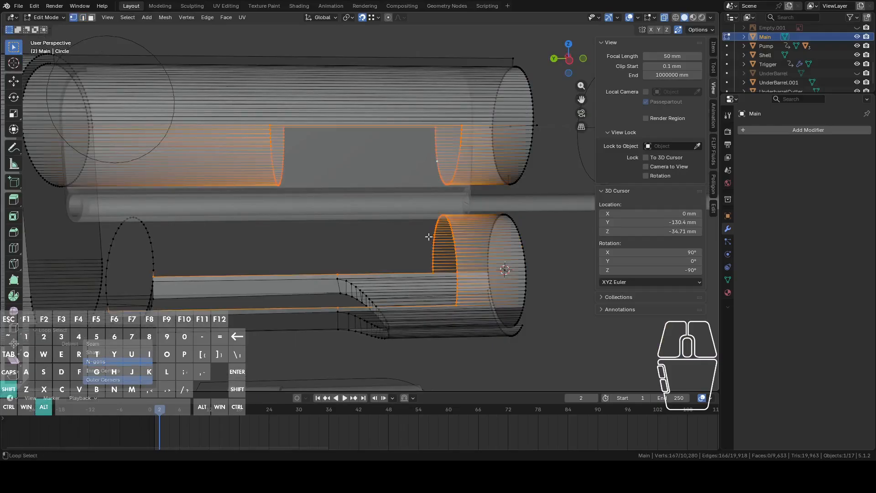
# Deselect the surplus edges in edge mode, keeping only the opening's front arc and the lower section's rear arc
pyautogui.press('2')
pyautogui.press('c')
pyautogui.keyDown('shift'); pyautogui.click(150, 318); pyautogui.keyUp('shift')
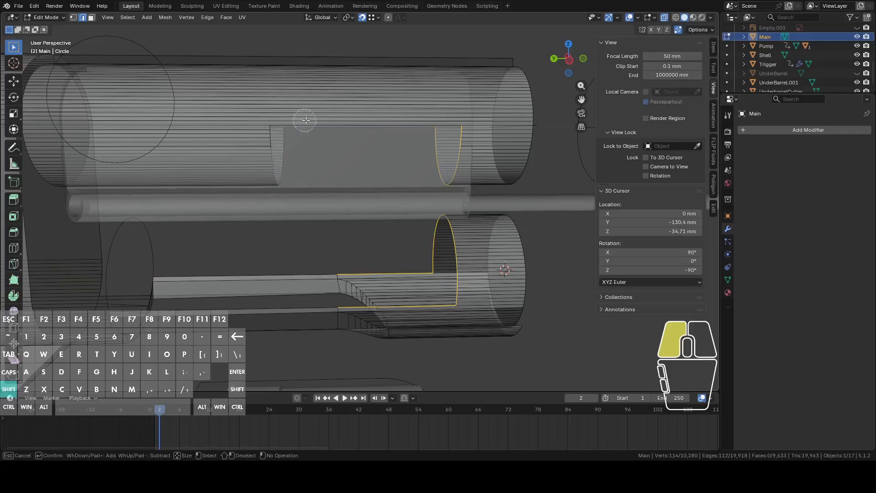
pyautogui.rightClick(324, 165)
pyautogui.press('c')
pyautogui.keyDown('shift'); pyautogui.moveTo(330, 273); pyautogui.dragTo(347, 315); pyautogui.keyUp('shift')
pyautogui.rightClick(351, 298)
pyautogui.moveTo(355, 272)
pyautogui.keyDown('shift'); pyautogui.mouseDown(button='middle')
pyautogui.moveTo(313, 265)
pyautogui.moveTo(348, 241)
pyautogui.moveTo(448, 227)
pyautogui.mouseUp(button='middle'); pyautogui.keyUp('shift')
pyautogui.press('2')
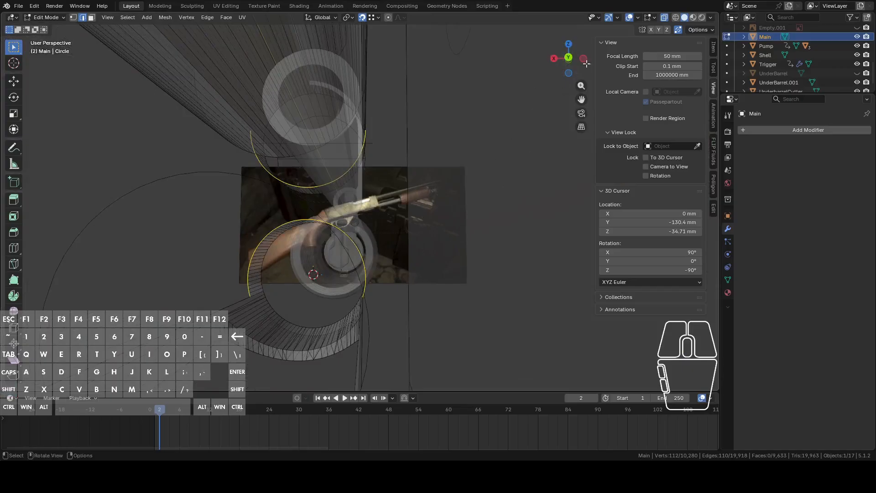
# From the back view, circle-deselect the lower end edges on both sides of the lower section's rear arc
pyautogui.click(569, 58)
pyautogui.scroll(5, 433, 242)
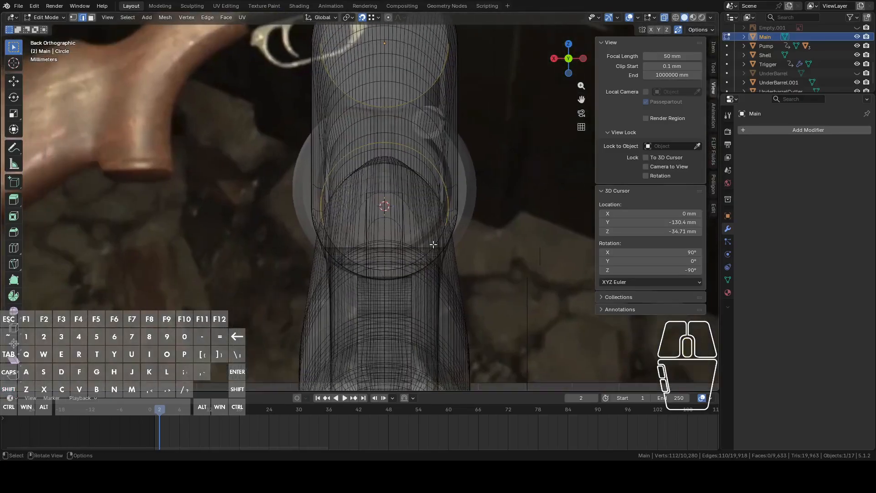
pyautogui.press('c')
pyautogui.moveTo(286, 228); pyautogui.dragTo(285, 229)
pyautogui.keyDown('shift'); pyautogui.moveTo(450, 251); pyautogui.dragTo(459, 251); pyautogui.keyUp('shift')
pyautogui.keyDown('shift'); pyautogui.moveTo(543, 224); pyautogui.dragTo(541, 225); pyautogui.keyUp('shift')
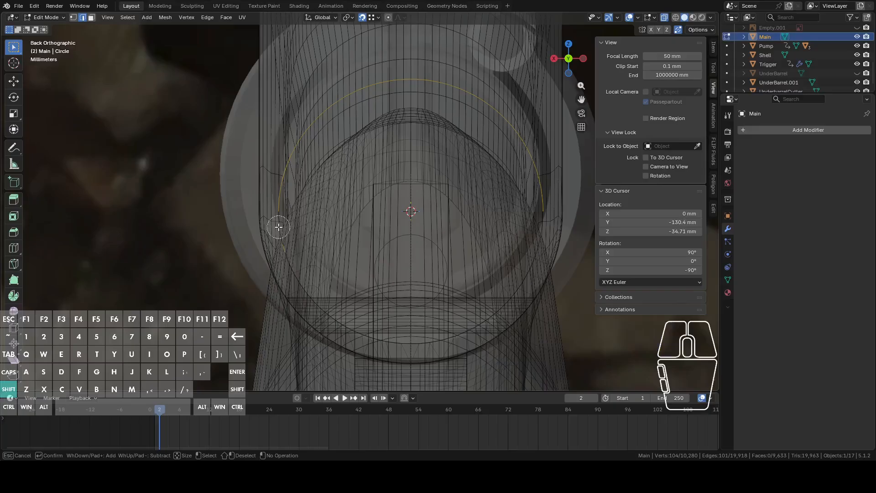
pyautogui.rightClick(553, 170)
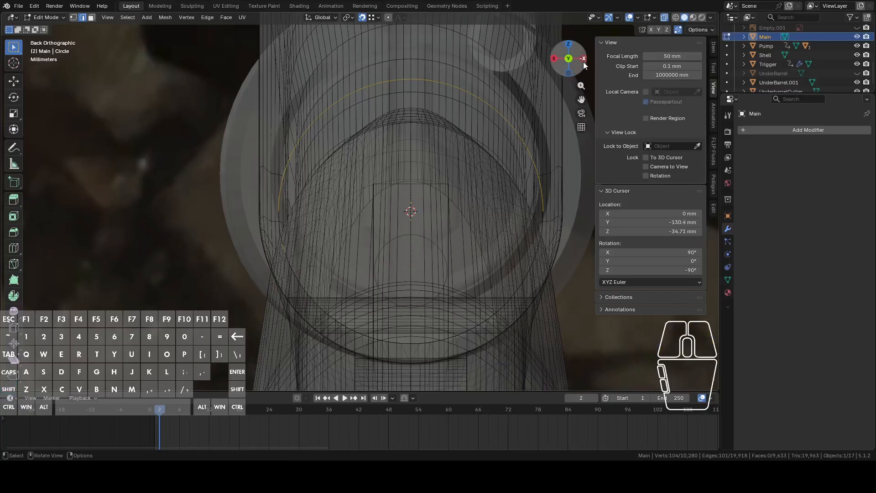
# From the left view, circle-deselect the stray edge left at the foot of the lower section's rear arc
pyautogui.click(583, 59)
pyautogui.keyDown('shift'); pyautogui.moveTo(565, 107); pyautogui.dragTo(464, 110, button='middle'); pyautogui.keyUp('shift')
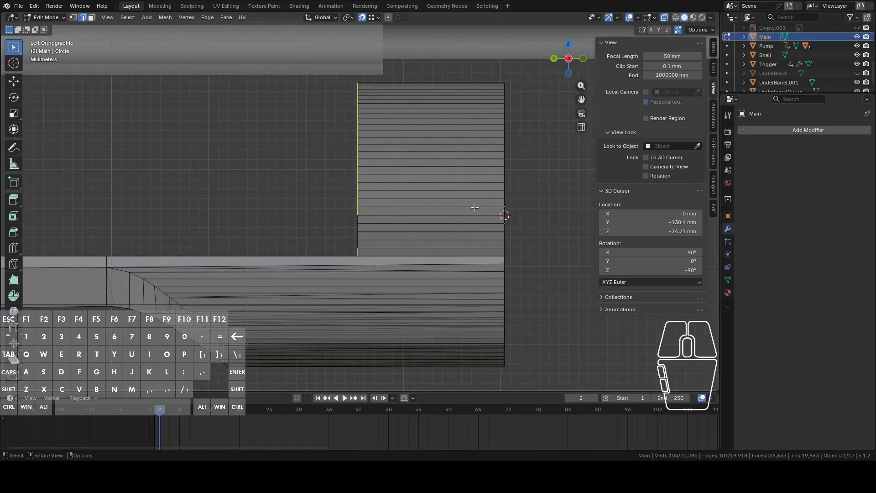
pyautogui.press('c')
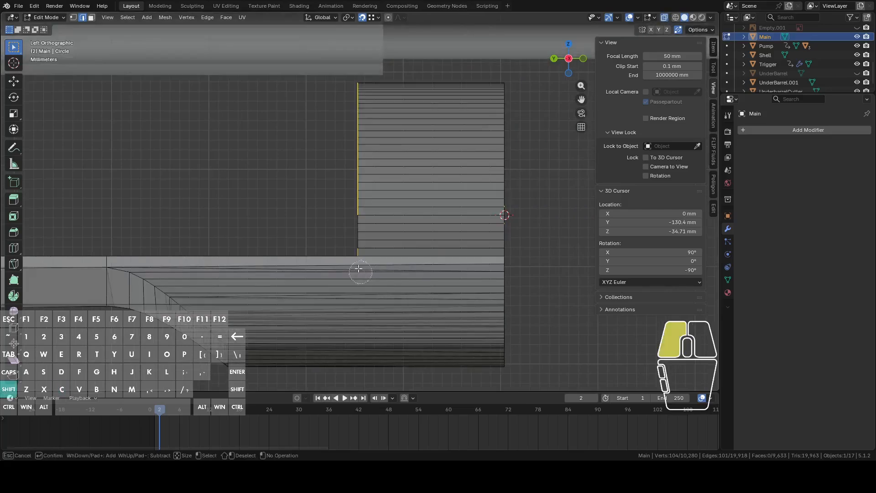
pyautogui.rightClick(374, 251)
pyautogui.press('c')
pyautogui.keyDown('shift'); pyautogui.moveTo(361, 283); pyautogui.dragTo(358, 311); pyautogui.keyUp('shift')
pyautogui.rightClick(359, 310)
# Bridge the upper opening's front arc and the lower section's rear arc with Bridge Edge Loops
pyautogui.scroll(-4, 360, 308)
pyautogui.keyDown('shift'); pyautogui.moveTo(340, 206); pyautogui.dragTo(357, 309, button='middle'); pyautogui.keyUp('shift')
pyautogui.moveTo(440, 259); pyautogui.dragTo(484, 261, button='middle')
pyautogui.rightClick(505, 260)
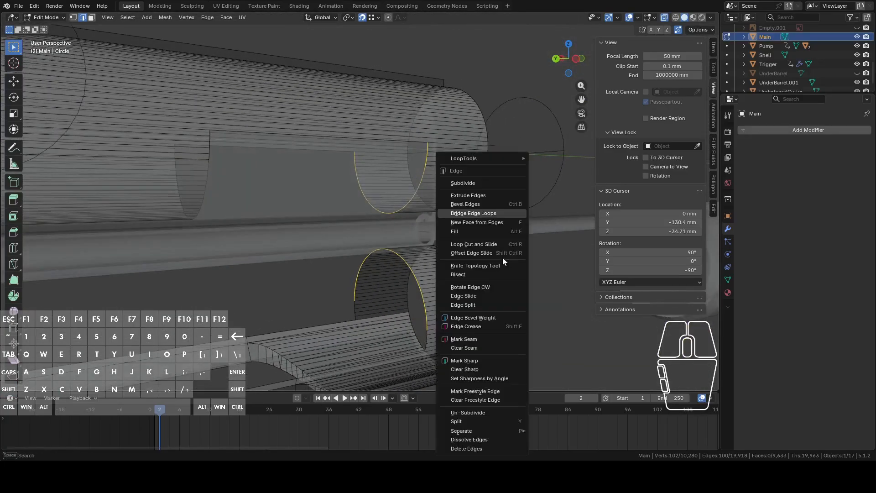
pyautogui.click(481, 213)
pyautogui.moveTo(481, 213); pyautogui.dragTo(468, 261, button='middle')
pyautogui.moveTo(297, 301); pyautogui.dragTo(315, 296, button='middle')
pyautogui.keyDown('shift'); pyautogui.moveTo(315, 296); pyautogui.dragTo(537, 190, button='middle'); pyautogui.keyUp('shift')
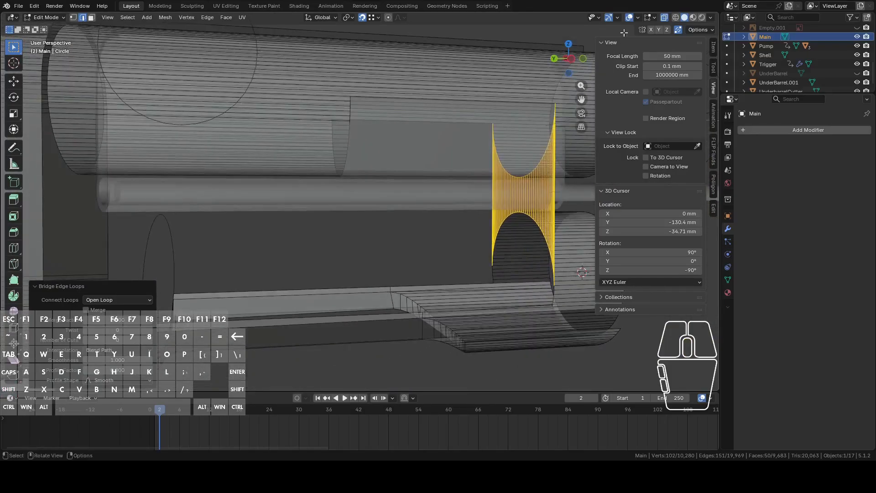
# Try to fill a side face between the upper opening's side edge and the lower section's rail edge
pyautogui.click(574, 58)
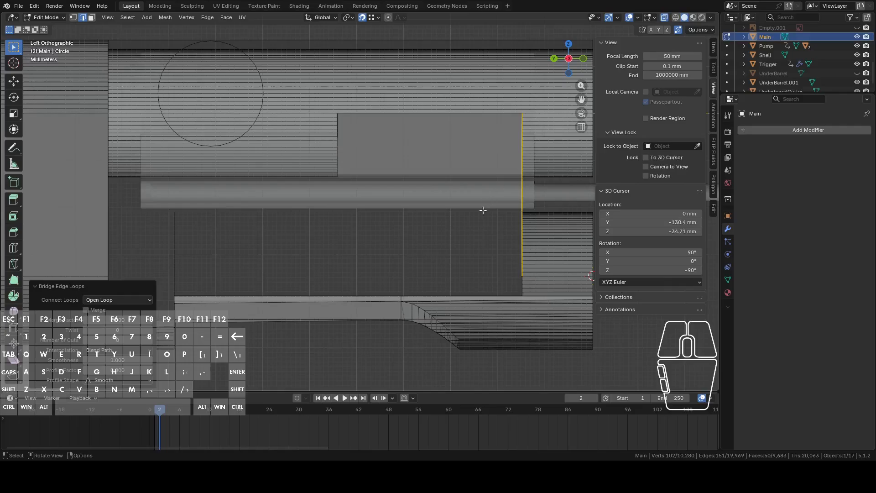
pyautogui.moveTo(448, 293); pyautogui.dragTo(445, 315, button='middle')
pyautogui.click(437, 319)
pyautogui.click(429, 318)
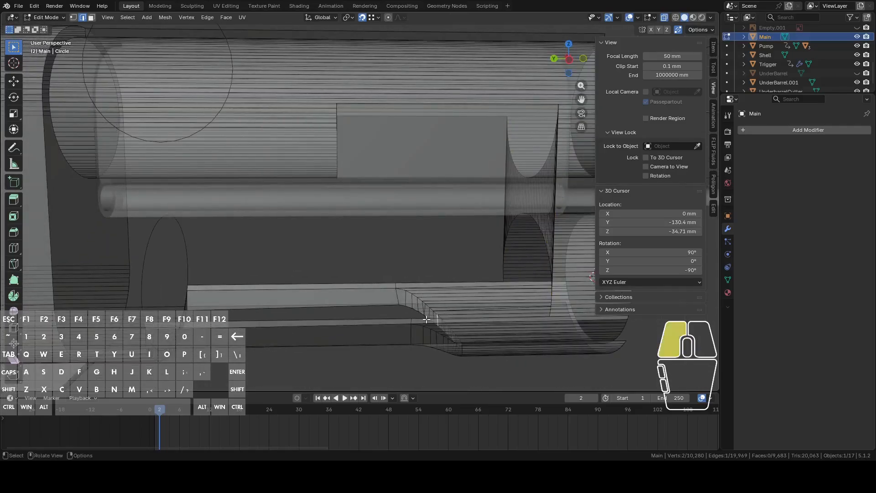
pyautogui.moveTo(423, 231)
pyautogui.mouseDown(button='middle')
pyautogui.moveTo(399, 245)
pyautogui.moveTo(437, 163)
pyautogui.moveTo(456, 201)
pyautogui.moveTo(419, 201)
pyautogui.moveTo(401, 254)
pyautogui.moveTo(420, 227)
pyautogui.moveTo(412, 226)
pyautogui.mouseUp(button='middle')
pyautogui.keyDown('shift'); pyautogui.click(440, 144); pyautogui.keyUp('shift')
pyautogui.press('f')
pyautogui.hotkey('ctrl', 'z')
pyautogui.press('f')
pyautogui.hotkey('ctrl', 'z')
pyautogui.scroll(1, 413, 236)
pyautogui.scroll(-1, 426, 223)
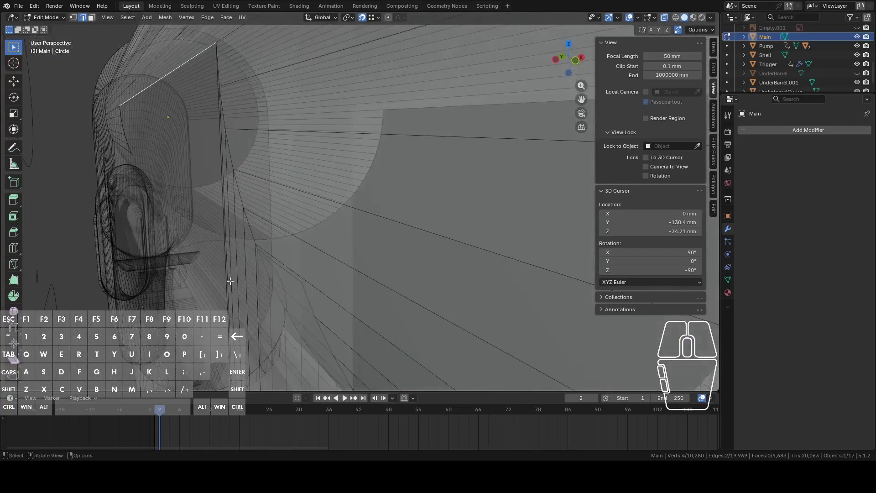
pyautogui.moveTo(247, 244); pyautogui.dragTo(390, 243, button='middle')
pyautogui.press('f')
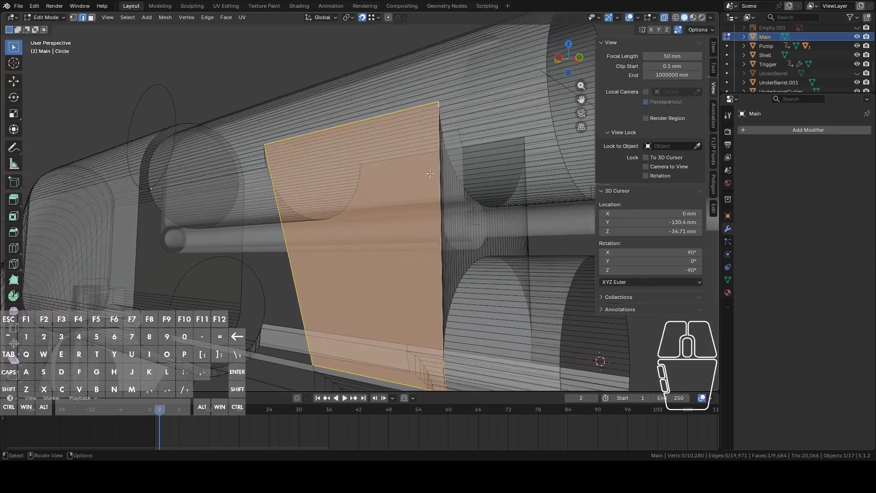
# Examine how the new side face meets the bridged section's vertical edge, inside and out
pyautogui.click(440, 105)
pyautogui.click(438, 108)
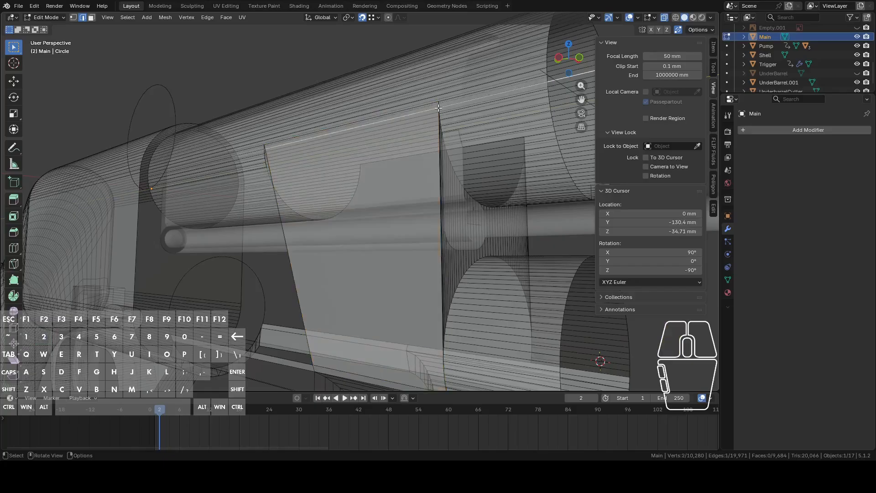
pyautogui.click(438, 111)
pyautogui.click(439, 135)
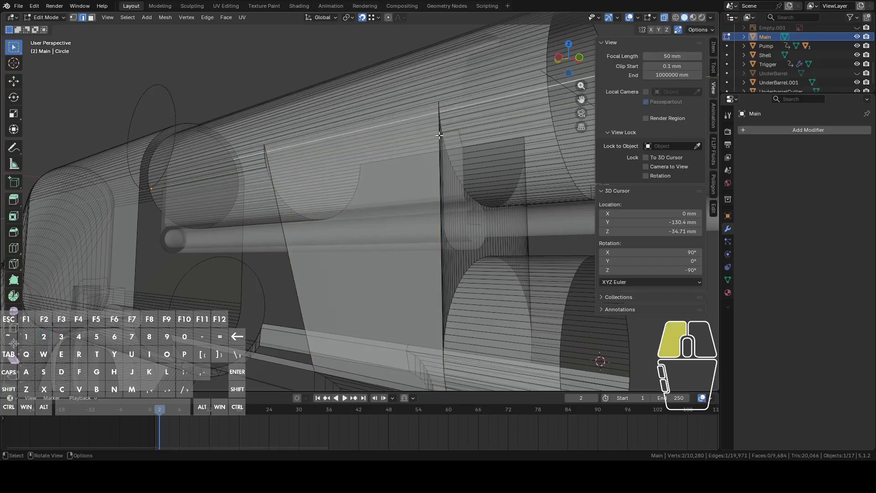
pyautogui.keyDown('shift'); pyautogui.moveTo(438, 144); pyautogui.dragTo(416, 295, button='middle'); pyautogui.keyUp('shift')
pyautogui.scroll(3, 399, 194)
pyautogui.scroll(4, 415, 238)
pyautogui.keyDown('shift'); pyautogui.moveTo(415, 233); pyautogui.dragTo(429, 280, button='middle'); pyautogui.keyUp('shift')
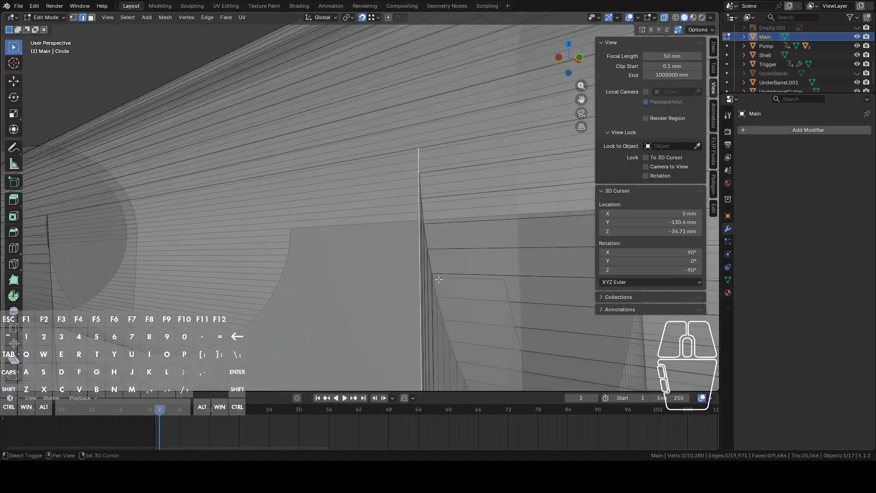
pyautogui.scroll(-9, 440, 247)
pyautogui.moveTo(447, 237); pyautogui.dragTo(347, 258, button='middle')
pyautogui.keyDown('shift'); pyautogui.moveTo(401, 275); pyautogui.dragTo(373, 237, button='middle'); pyautogui.keyUp('shift')
pyautogui.scroll(4, 393, 254)
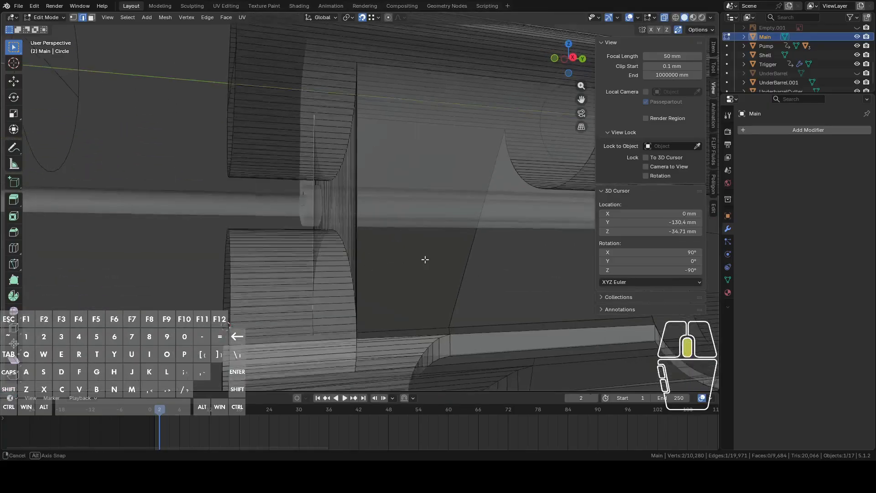
pyautogui.moveTo(429, 265); pyautogui.dragTo(420, 247, button='middle')
pyautogui.moveTo(507, 292); pyautogui.dragTo(444, 251, button='middle')
# Try to fill the matching side face on the opposite side of the opening
pyautogui.hotkey('ctrl', 'z')
pyautogui.scroll(4, 477, 271)
pyautogui.scroll(-3, 415, 254)
pyautogui.keyDown('shift'); pyautogui.moveTo(501, 259); pyautogui.dragTo(526, 210, button='middle'); pyautogui.keyUp('shift')
pyautogui.scroll(3, 449, 277)
pyautogui.press('f')
# Turn off X-ray and undo both side face fills
pyautogui.click(666, 17)
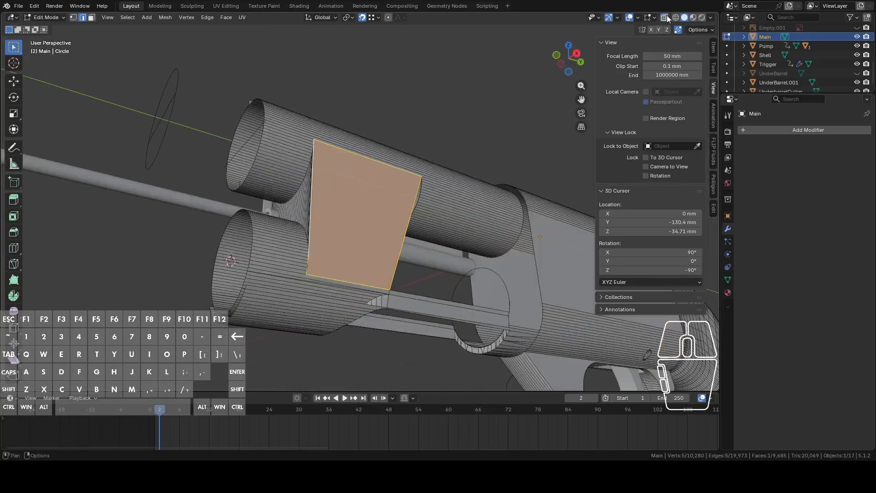
pyautogui.moveTo(362, 254); pyautogui.dragTo(418, 217, button='middle')
pyautogui.hotkey('ctrl', 'z')
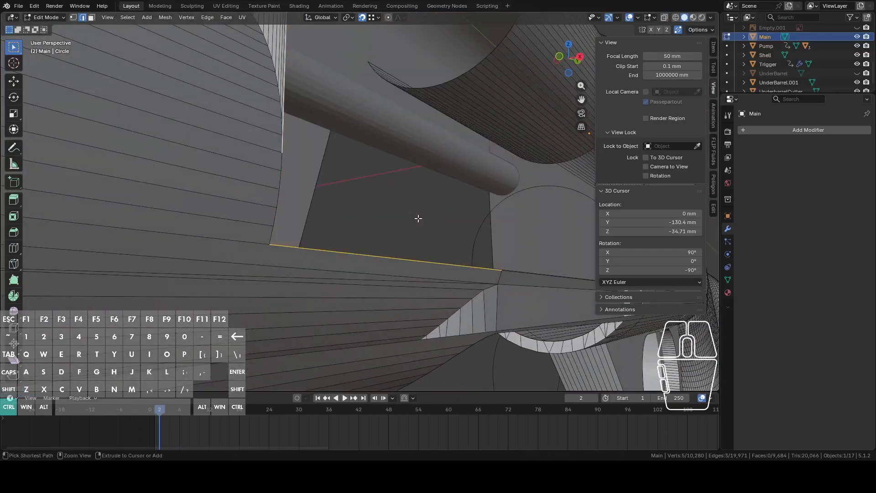
pyautogui.moveTo(417, 221); pyautogui.dragTo(497, 239, button='middle')
pyautogui.hotkey('ctrl', 'z')
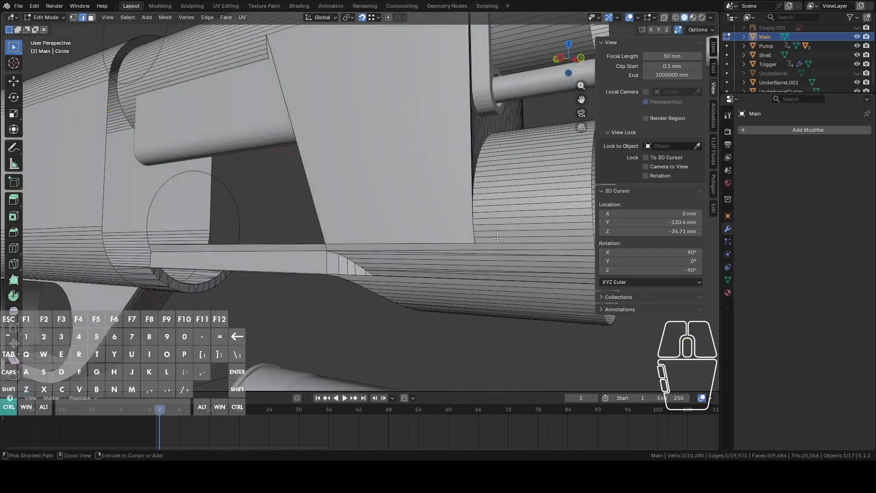
pyautogui.scroll(-5, 497, 238)
pyautogui.hotkey('ctrl', 'z')
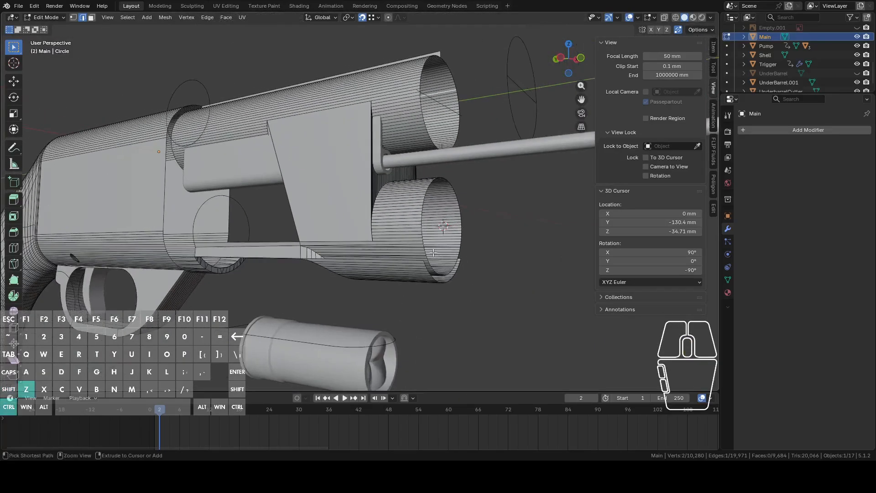
pyautogui.hotkey('ctrl', 'z')
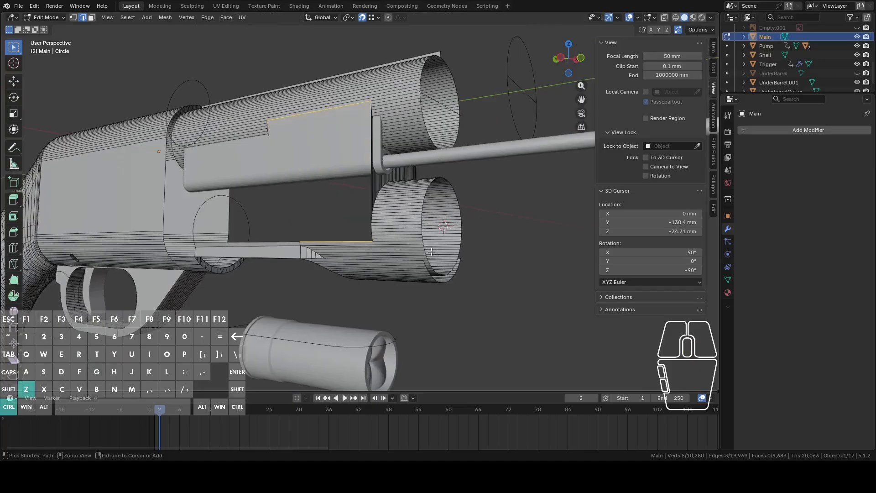
# Duplicate the lower end vertices of the lower section's rear arc and move the copy about 25.8 mm along global Y
pyautogui.moveTo(431, 251); pyautogui.dragTo(380, 233, button='middle')
pyautogui.scroll(4, 429, 245)
pyautogui.scroll(3, 371, 205)
pyautogui.press('1')
pyautogui.scroll(-2, 332, 196)
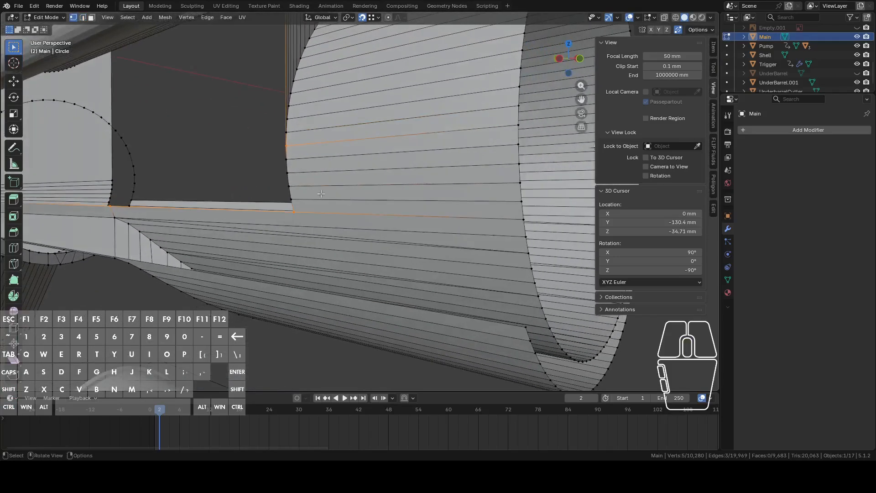
pyautogui.click(287, 156)
pyautogui.keyDown('shift'); pyautogui.click(287, 173); pyautogui.keyUp('shift')
pyautogui.keyDown('shift'); pyautogui.click(288, 186); pyautogui.keyUp('shift')
pyautogui.keyDown('shift'); pyautogui.click(291, 199); pyautogui.keyUp('shift')
pyautogui.keyDown('shift'); pyautogui.click(295, 210); pyautogui.keyUp('shift')
pyautogui.moveTo(298, 209); pyautogui.dragTo(363, 204, button='middle')
pyautogui.hotkey('shift', 'd')
pyautogui.rightClick(283, 210)
pyautogui.press('g')
pyautogui.press('y')
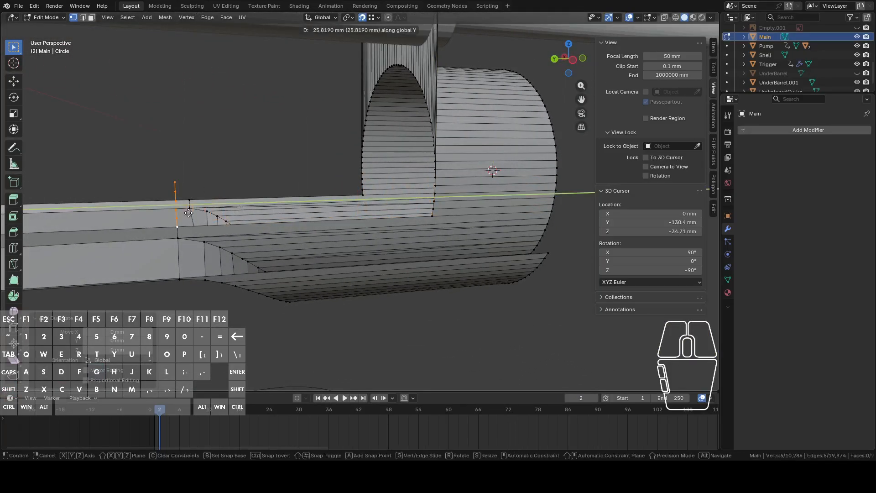
pyautogui.click(175, 217)
pyautogui.moveTo(175, 217); pyautogui.dragTo(247, 209, button='middle')
# Duplicate the moved vertex column and mirror it across global X about the 3D cursor
pyautogui.hotkey('shift', 'd')
pyautogui.rightClick(333, 164)
pyautogui.click(348, 18)
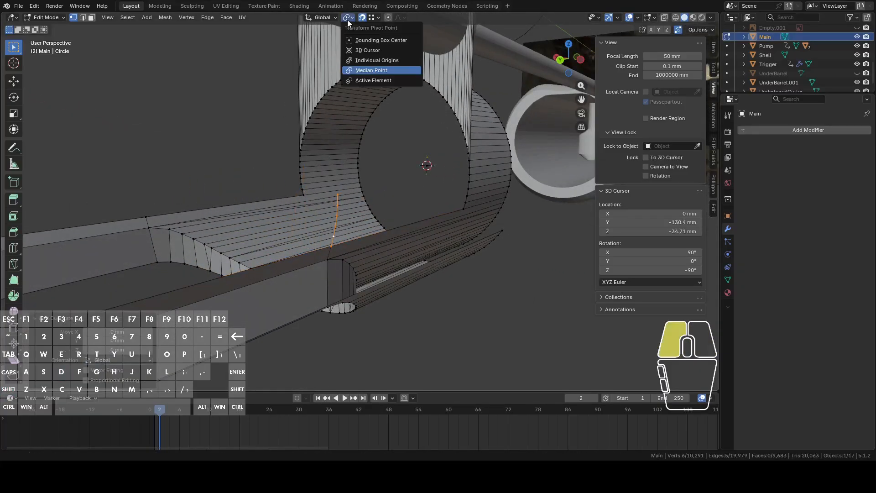
pyautogui.click(362, 42)
pyautogui.rightClick(395, 176)
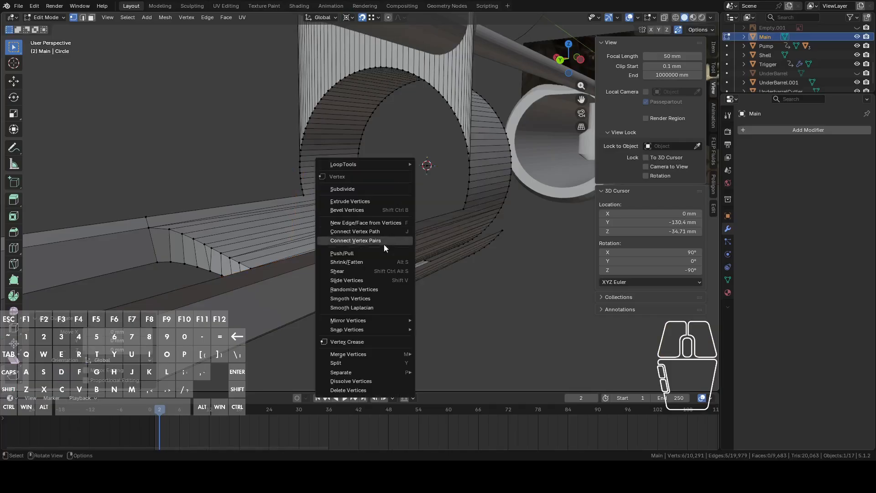
pyautogui.moveTo(366, 320)
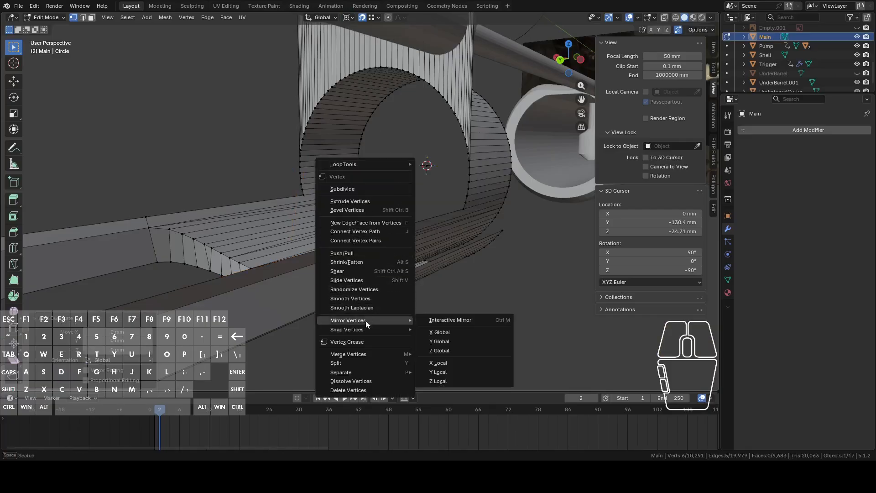
pyautogui.click(440, 334)
# From the right view, add the lower end vertices of the lower section's rear arc to the mirrored column's selection
pyautogui.moveTo(178, 210); pyautogui.dragTo(276, 226, button='middle')
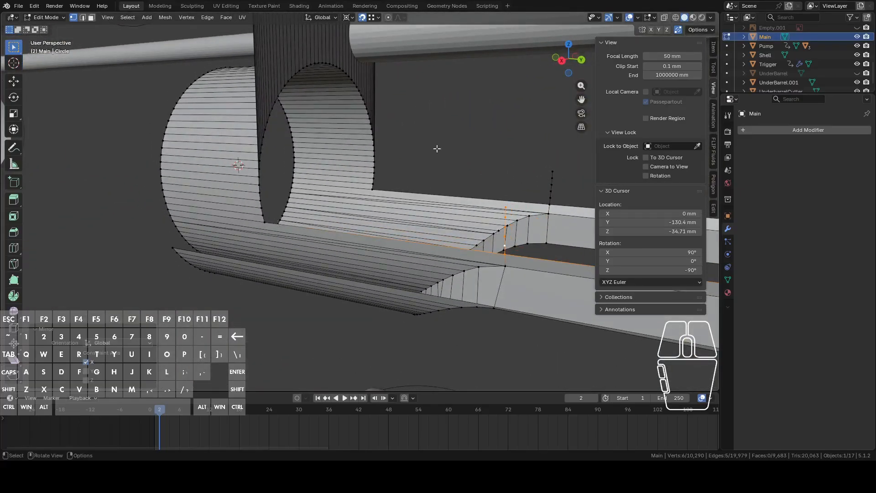
pyautogui.click(563, 63)
pyautogui.keyDown('shift'); pyautogui.moveTo(423, 151); pyautogui.dragTo(421, 174, button='middle'); pyautogui.keyUp('shift')
pyautogui.scroll(1, 391, 191)
pyautogui.press('c')
pyautogui.click(322, 229)
pyautogui.moveTo(322, 220); pyautogui.dragTo(361, 216)
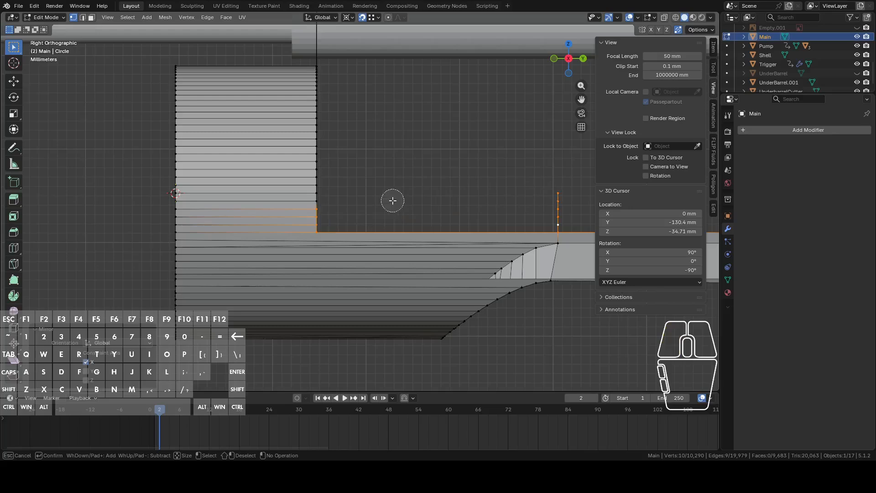
pyautogui.moveTo(329, 203); pyautogui.dragTo(318, 201)
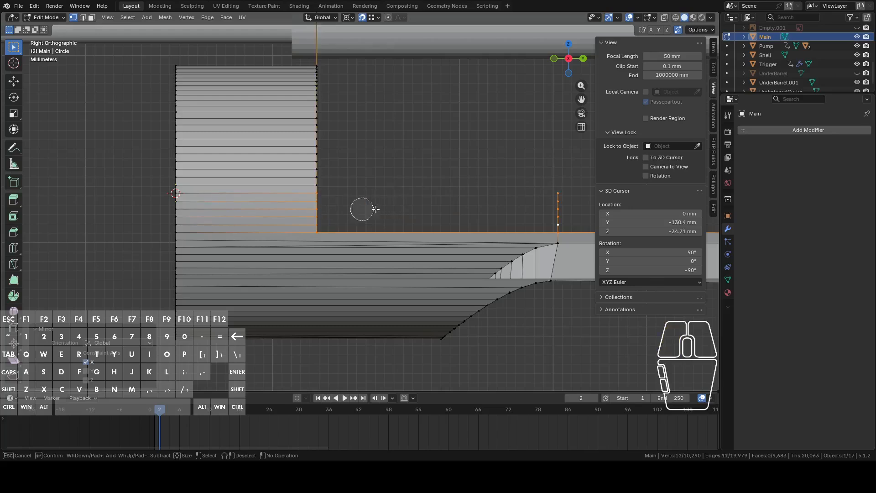
pyautogui.rightClick(347, 208)
# In edge mode, deselect the rail edge joining the two short arcs and bridge them with Bridge Edge Loops
pyautogui.scroll(-2, 387, 208)
pyautogui.press('2')
pyautogui.press('c')
pyautogui.keyDown('shift'); pyautogui.moveTo(392, 225); pyautogui.dragTo(392, 238); pyautogui.keyUp('shift')
pyautogui.rightClick(402, 232)
pyautogui.moveTo(411, 228); pyautogui.dragTo(362, 233, button='middle')
pyautogui.hotkey('ctrl', 'e')
pyautogui.click(386, 205)
pyautogui.moveTo(385, 205); pyautogui.dragTo(313, 238, button='middle')
# In vertex mode, circle-select the loose vertex column standing on the opposite rail
pyautogui.keyDown('alt'); pyautogui.click(319, 234); pyautogui.keyUp('alt')
pyautogui.click(252, 212)
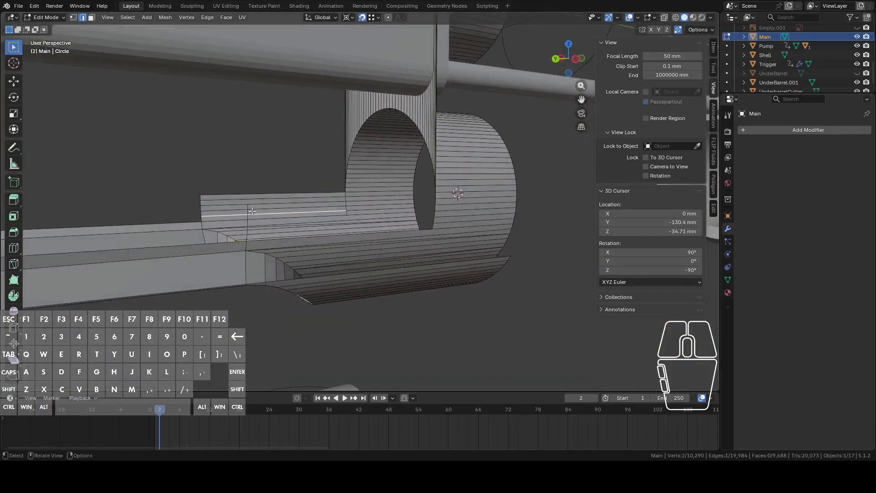
pyautogui.rightClick(255, 200)
pyautogui.click(290, 91)
pyautogui.moveTo(290, 91); pyautogui.dragTo(313, 129, button='middle')
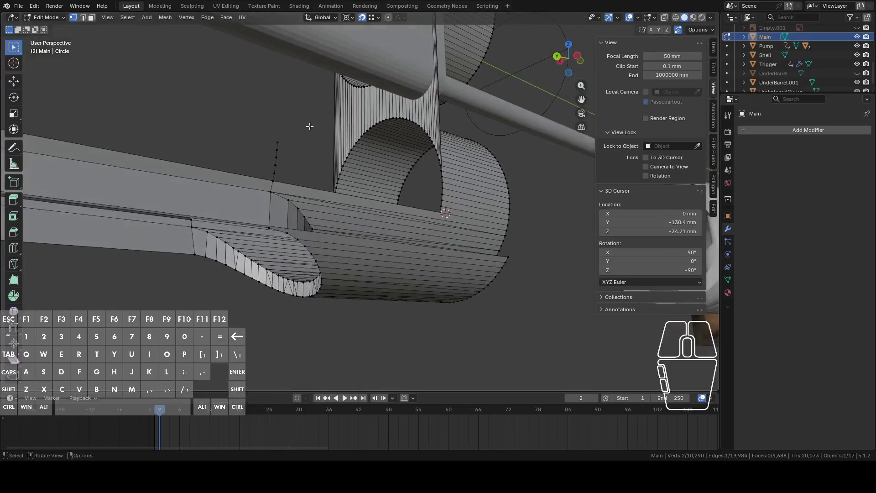
pyautogui.press('c')
pyautogui.moveTo(289, 133); pyautogui.dragTo(274, 171)
pyautogui.rightClick(274, 171)
pyautogui.moveTo(325, 157)
pyautogui.mouseDown(button='middle')
pyautogui.moveTo(294, 168)
pyautogui.moveTo(318, 174)
pyautogui.mouseUp(button='middle')
# Add the rear arc's matching end vertices, deselect the rail edge between the columns, and bridge the two short arcs
pyautogui.click(566, 59)
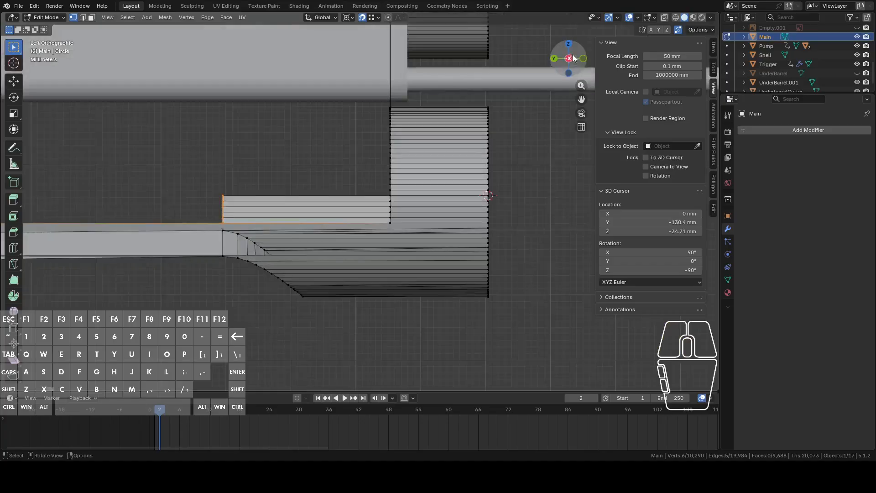
pyautogui.press('c')
pyautogui.moveTo(413, 199); pyautogui.dragTo(414, 234)
pyautogui.rightClick(414, 233)
pyautogui.press('2')
pyautogui.press('c')
pyautogui.keyDown('shift'); pyautogui.click(309, 243); pyautogui.keyUp('shift')
pyautogui.rightClick(326, 232)
pyautogui.moveTo(327, 231); pyautogui.dragTo(378, 233, button='middle')
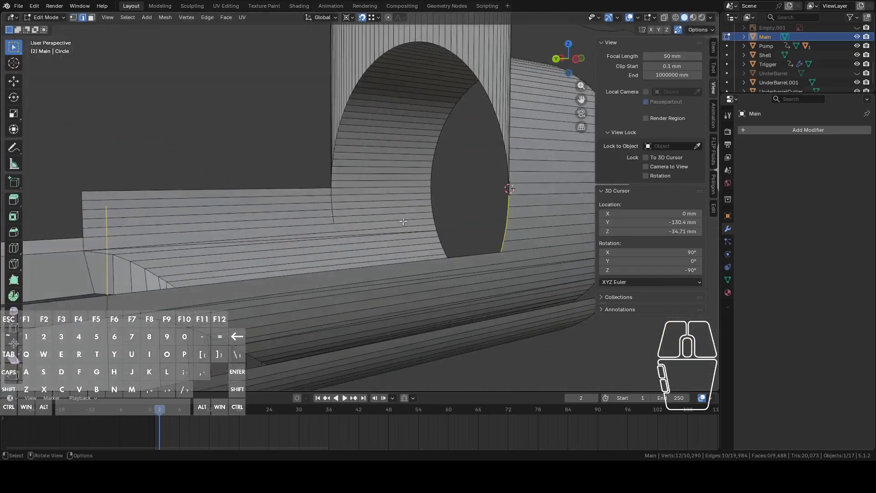
pyautogui.rightClick(352, 228)
pyautogui.click(320, 218)
# Fill a face between the new side strip's top edge and the upper opening's side edge
pyautogui.scroll(-3, 353, 207)
pyautogui.moveTo(352, 207); pyautogui.dragTo(310, 183, button='middle')
pyautogui.click(356, 206)
pyautogui.keyDown('shift'); pyautogui.moveTo(308, 180); pyautogui.dragTo(330, 218, button='middle'); pyautogui.keyUp('shift')
pyautogui.moveTo(353, 240); pyautogui.dragTo(343, 280, button='middle')
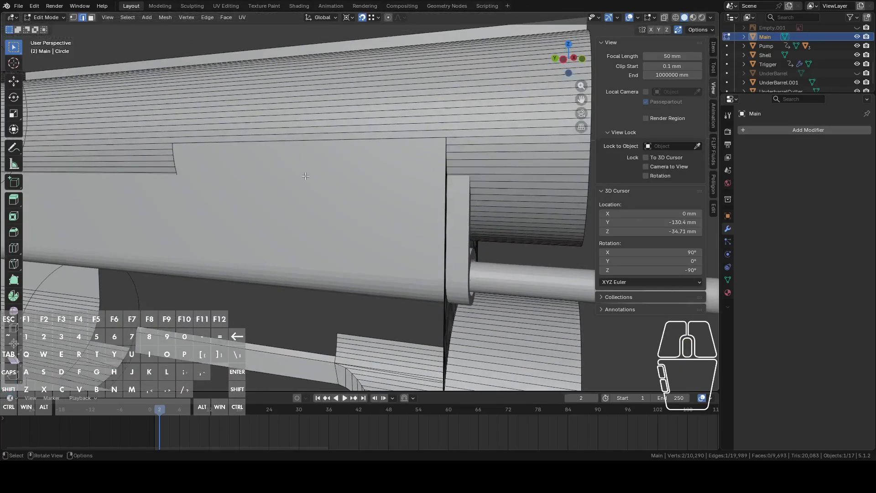
pyautogui.keyDown('shift'); pyautogui.click(320, 151); pyautogui.keyUp('shift')
pyautogui.keyDown('shift'); pyautogui.click(323, 152); pyautogui.keyUp('shift')
pyautogui.moveTo(323, 151); pyautogui.dragTo(311, 256, button='middle')
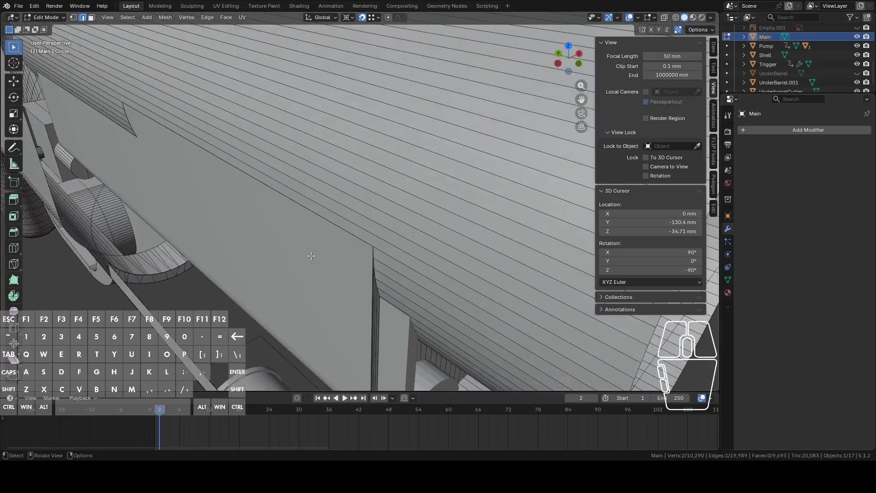
pyautogui.keyDown('shift'); pyautogui.click(360, 238); pyautogui.keyUp('shift')
pyautogui.moveTo(360, 239); pyautogui.dragTo(431, 209, button='middle')
pyautogui.press('f')
pyautogui.click(414, 242)
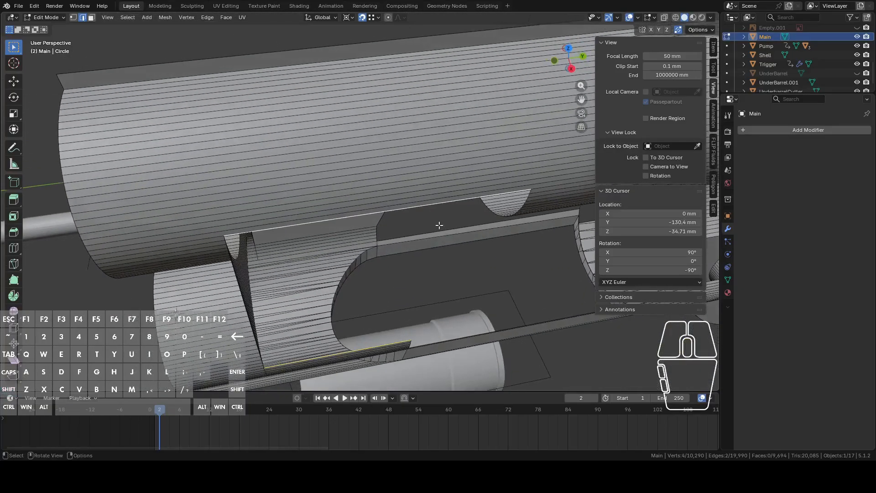
# Fill a face between the upper opening's remaining long side edge and the lower rail edge facing it
pyautogui.press('f')
pyautogui.scroll(-4, 447, 214)
pyautogui.moveTo(471, 239); pyautogui.dragTo(383, 260, button='middle')
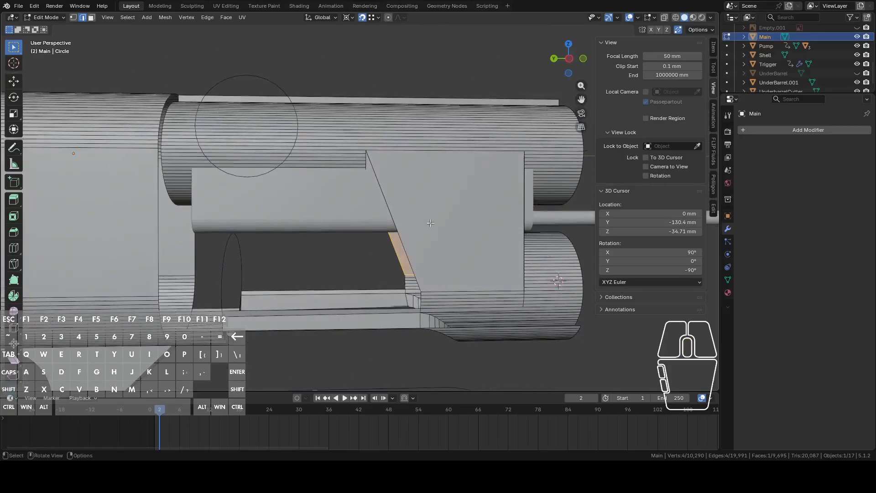
# Examine the closed ejection port and the rod's passage through the main body, with and without see-through display
pyautogui.click(664, 17)
pyautogui.moveTo(539, 137)
pyautogui.mouseDown(button='middle')
pyautogui.moveTo(464, 164)
pyautogui.moveTo(483, 166)
pyautogui.moveTo(456, 169)
pyautogui.moveTo(484, 170)
pyautogui.moveTo(463, 169)
pyautogui.moveTo(456, 192)
pyautogui.moveTo(474, 207)
pyautogui.moveTo(435, 161)
pyautogui.moveTo(461, 160)
pyautogui.moveTo(459, 201)
pyautogui.moveTo(307, 219)
pyautogui.mouseUp(button='middle')
pyautogui.click(665, 17)
pyautogui.press('Tab')
pyautogui.press('Tab')
pyautogui.moveTo(321, 148); pyautogui.dragTo(338, 168, button='middle')
pyautogui.click(387, 170)
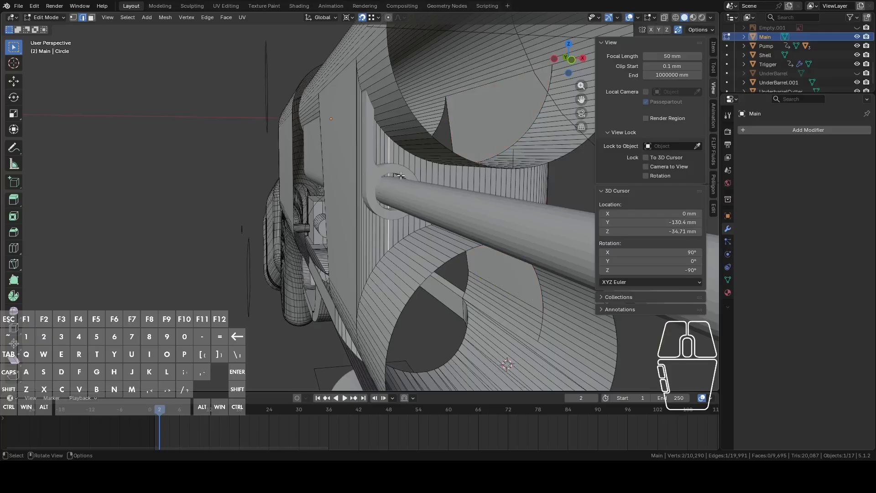
pyautogui.scroll(-4, 400, 176)
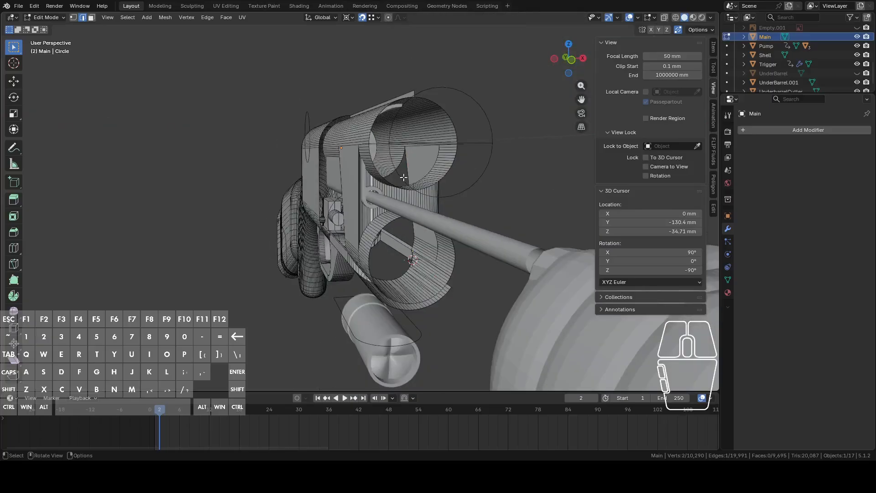
pyautogui.scroll(2, 403, 177)
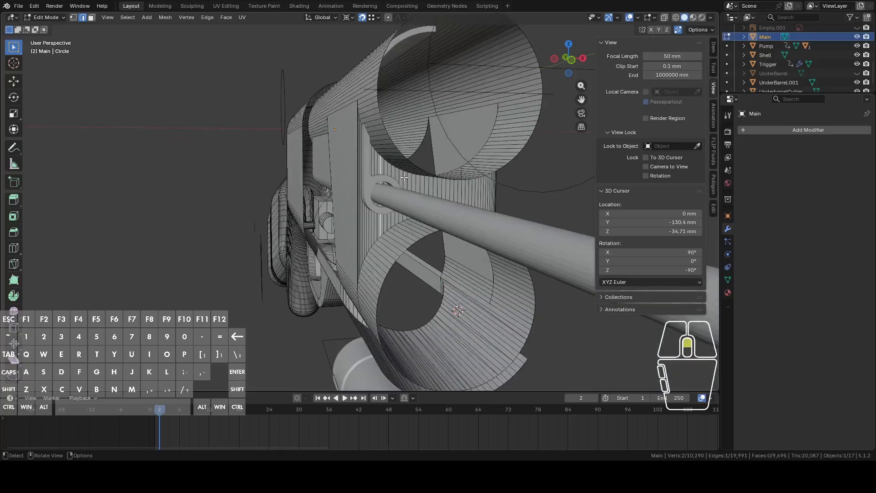
pyautogui.scroll(2, 404, 177)
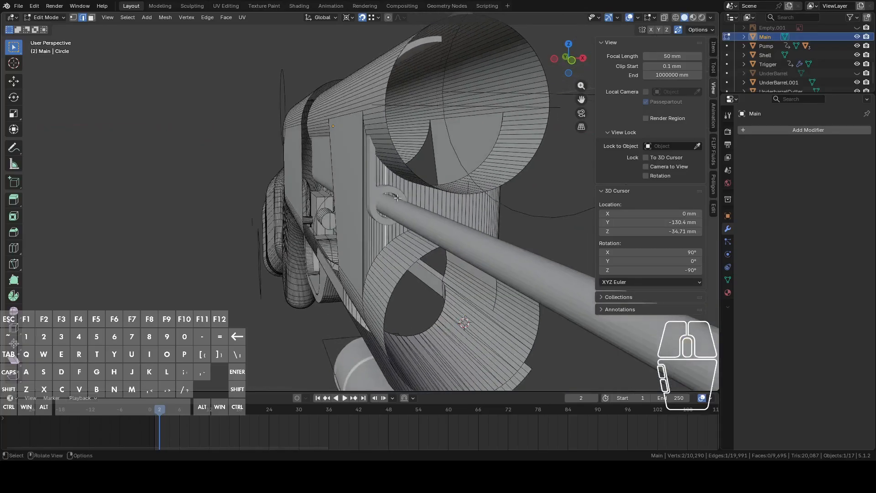
pyautogui.moveTo(411, 193); pyautogui.dragTo(272, 227, button='middle')
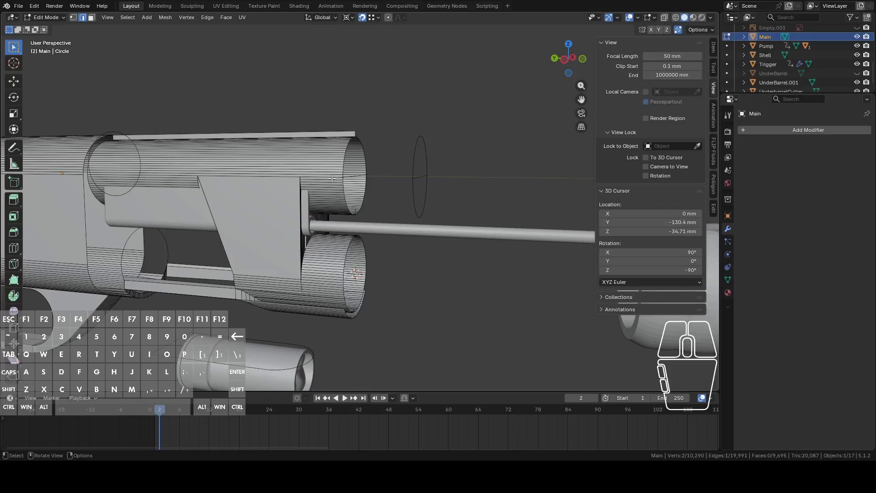
pyautogui.keyDown('shift'); pyautogui.moveTo(332, 178); pyautogui.dragTo(414, 212, button='middle'); pyautogui.keyUp('shift')
# Turn on X-ray, leave the main body's mesh, and open the Pump.001 paddle-and-rod object for mesh editing
pyautogui.click(664, 18)
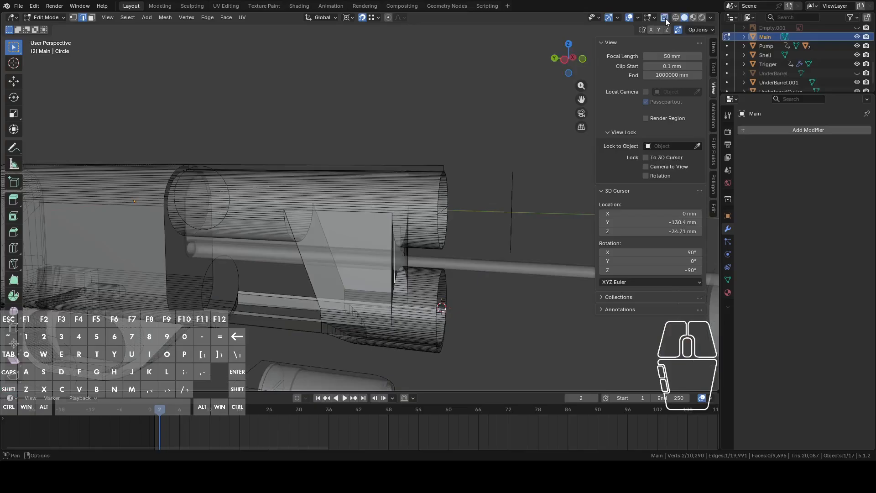
pyautogui.press('Tab')
pyautogui.moveTo(433, 137); pyautogui.dragTo(452, 140, button='middle')
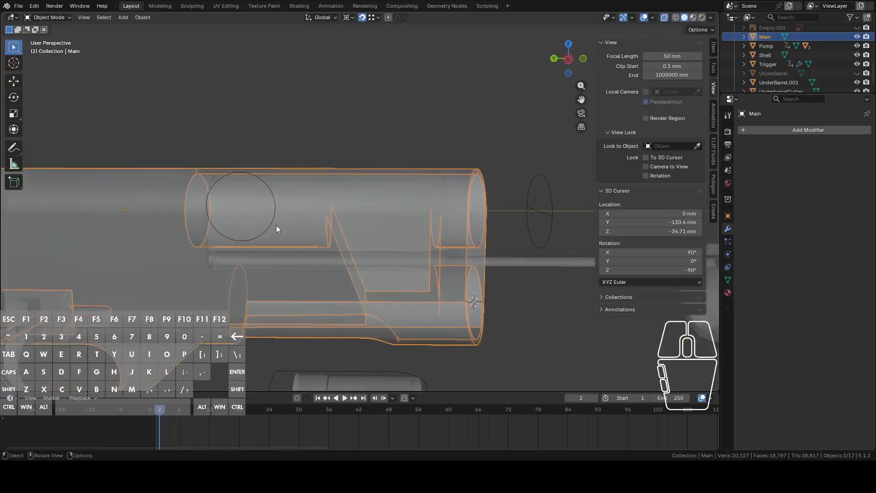
pyautogui.moveTo(353, 224); pyautogui.dragTo(378, 260, button='middle')
pyautogui.click(375, 258)
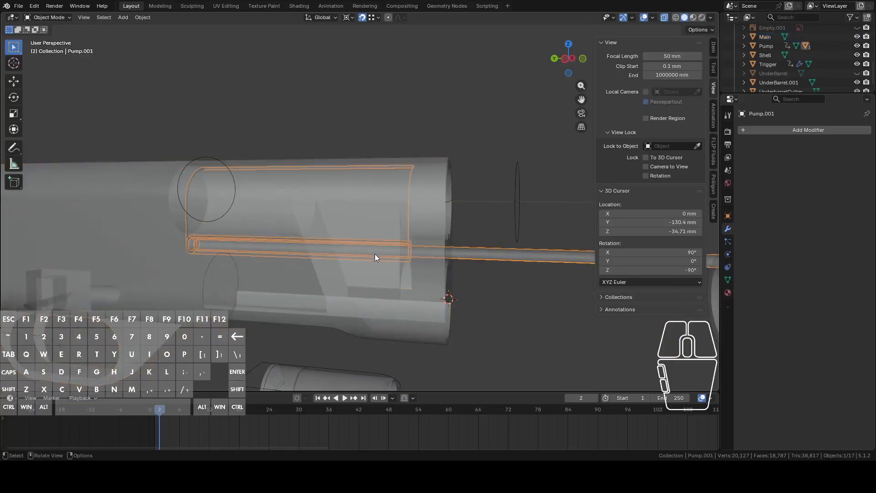
pyautogui.scroll(-3, 377, 256)
pyautogui.scroll(5, 380, 253)
pyautogui.press('Tab')
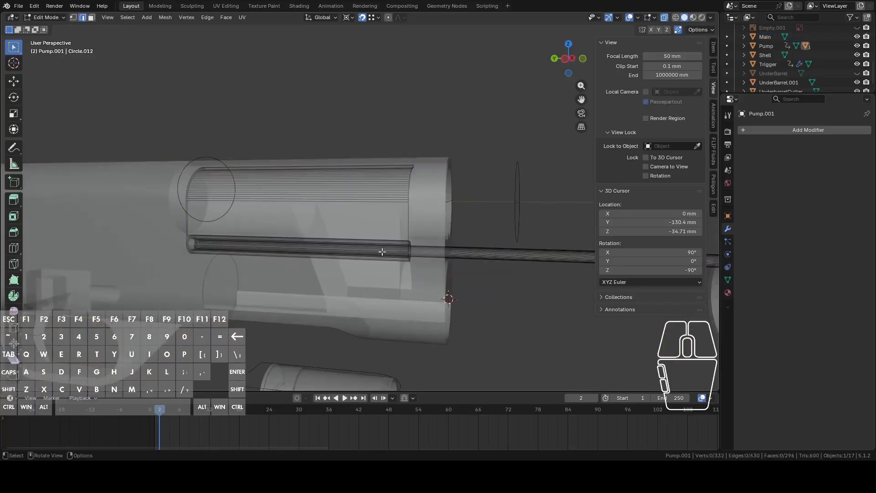
# Try to isolate the long rod by selecting its linked geometry from one of its end vertices
pyautogui.press('1')
pyautogui.click(535, 244)
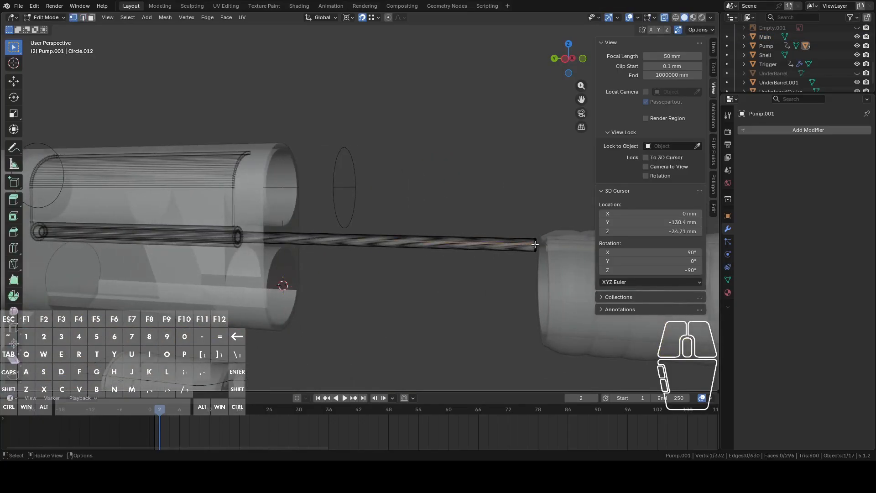
pyautogui.hotkey('ctrl', 'l')
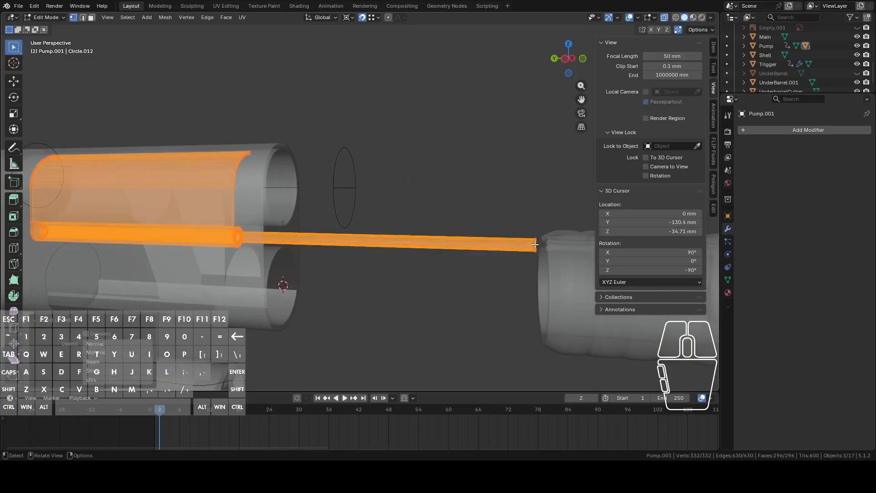
pyautogui.click(291, 234)
# In edge mode, delete the stray edge joining the rod to the paddle's hinge tube at the tube's front end
pyautogui.keyDown('shift'); pyautogui.moveTo(285, 235); pyautogui.dragTo(476, 186, button='middle'); pyautogui.keyUp('shift')
pyautogui.scroll(4, 384, 206)
pyautogui.moveTo(384, 208); pyautogui.dragTo(369, 213, button='middle')
pyautogui.scroll(3, 376, 209)
pyautogui.scroll(6, 368, 213)
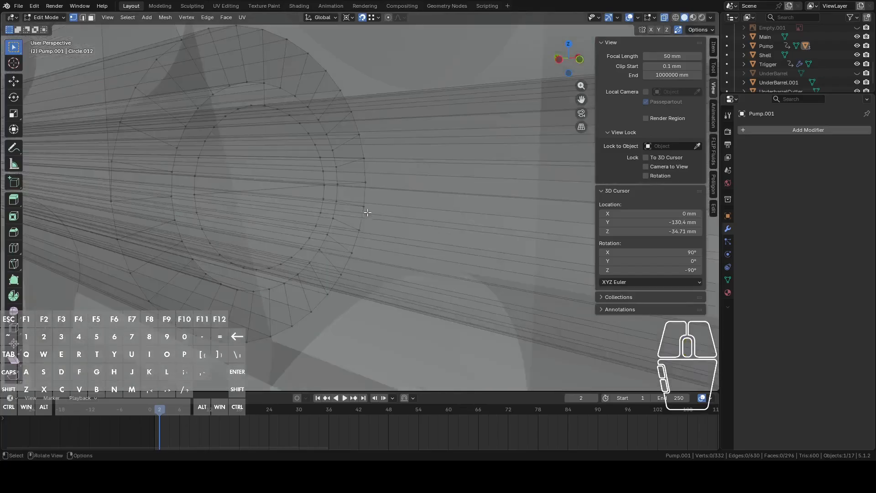
pyautogui.press('2')
pyautogui.click(264, 93)
pyautogui.press('x')
pyautogui.click(265, 92)
# Select the whole rod, separate the selection into its own object, and return to Object Mode
pyautogui.scroll(-8, 269, 106)
pyautogui.doubleClick(490, 212)
pyautogui.moveTo(478, 210); pyautogui.dragTo(457, 197, button='middle')
pyautogui.press('p')
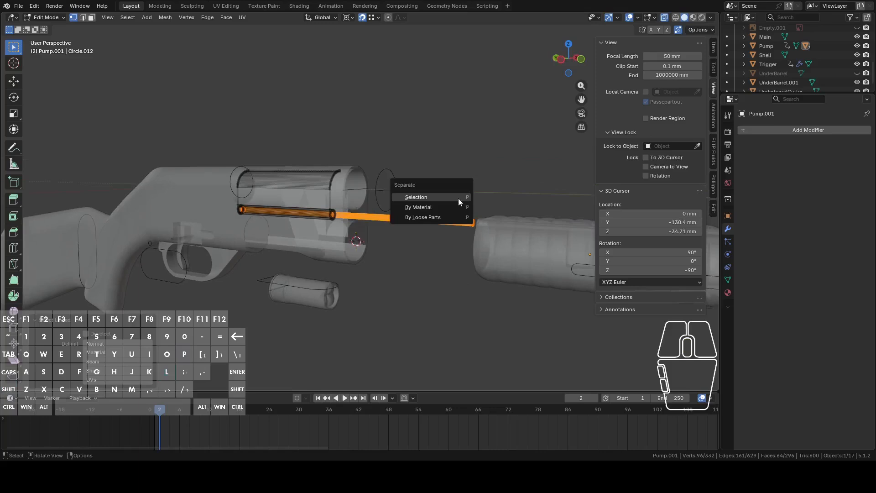
pyautogui.click(458, 198)
pyautogui.press('Tab')
# Locate the separated rod in the object list and rename it SteelRod
pyautogui.scroll(4, 762, 84)
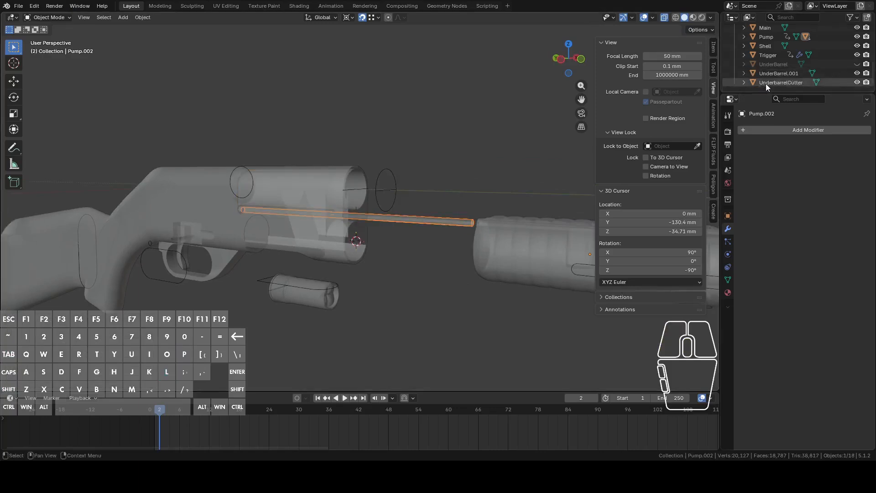
pyautogui.scroll(-4, 779, 76)
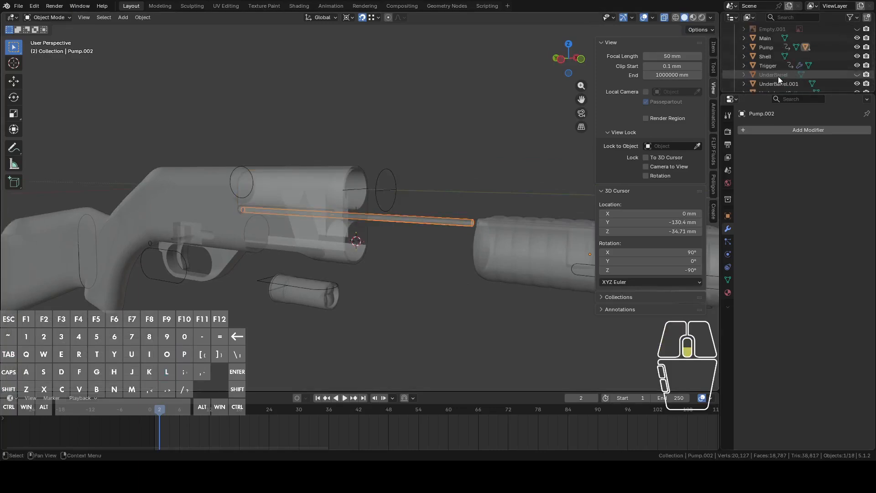
pyautogui.press('KP_Decimal')
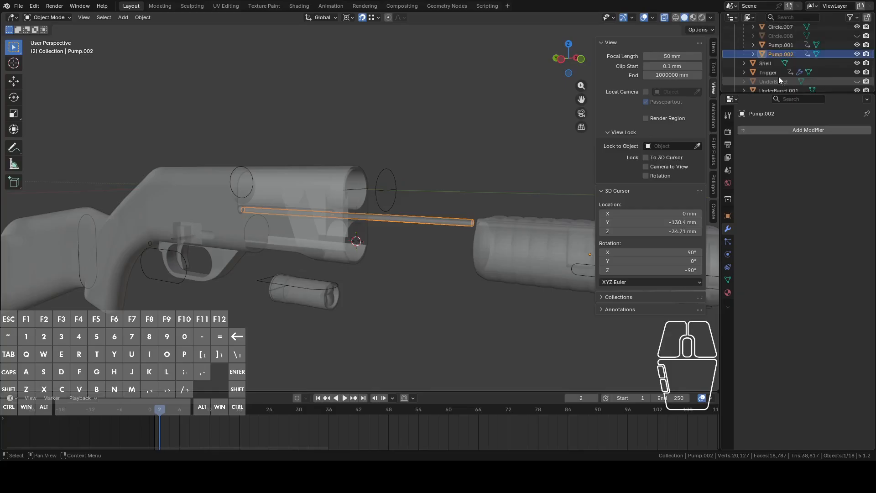
pyautogui.doubleClick(779, 54)
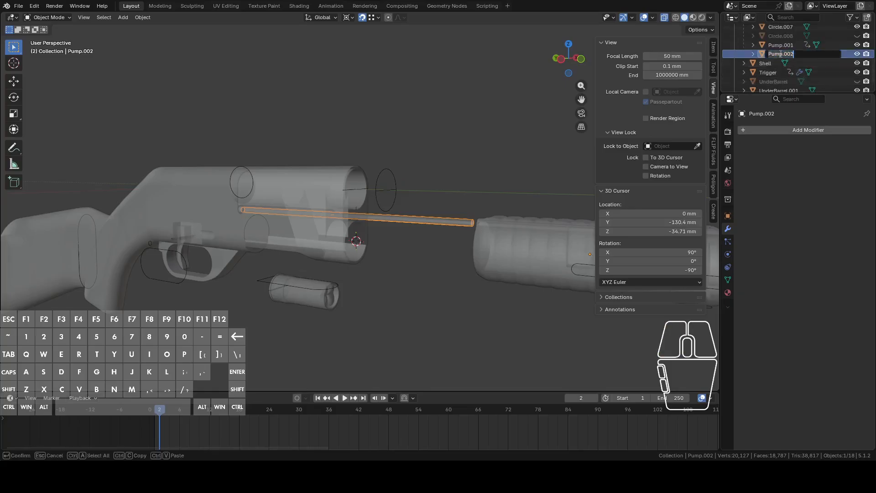
pyautogui.write('SteelRod')
pyautogui.press('Return')
# Select the curved paddle with its hinge tube, Pump.001, and rename it BreachPaddle
pyautogui.click(341, 207)
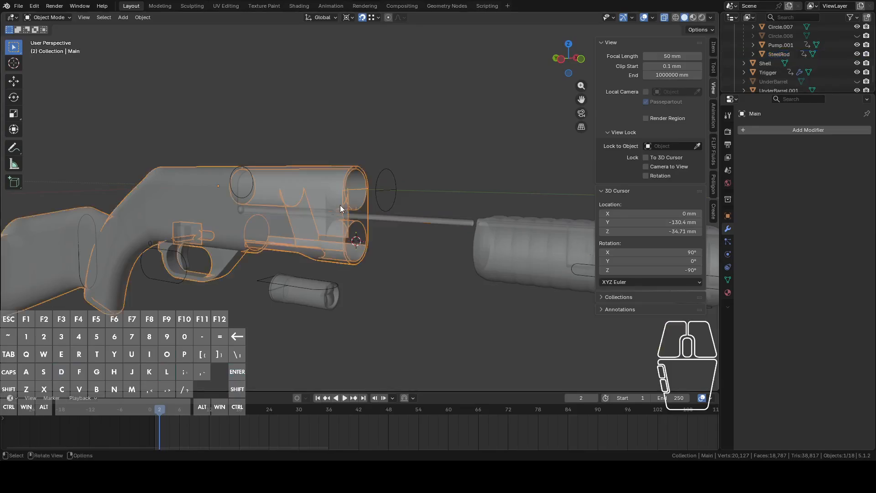
pyautogui.click(327, 200)
pyautogui.click(326, 200)
pyautogui.click(327, 200)
pyautogui.click(327, 200)
pyautogui.click(327, 200)
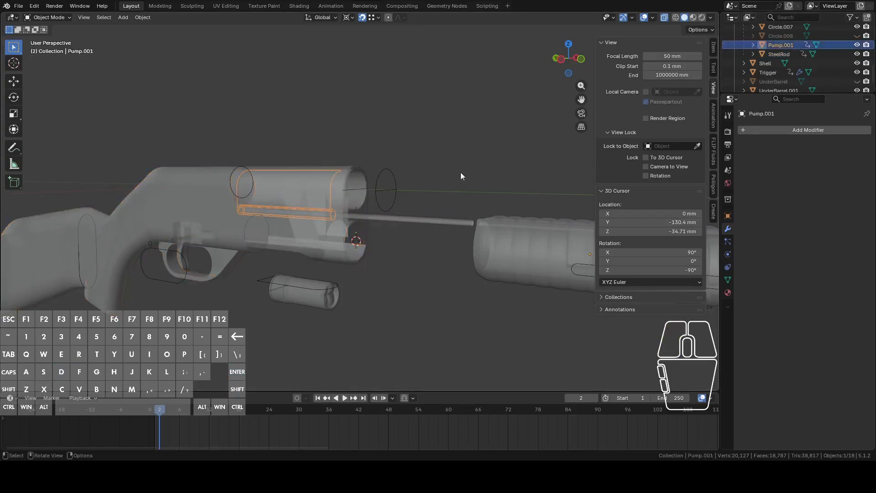
pyautogui.doubleClick(776, 45)
pyautogui.write('Bre')
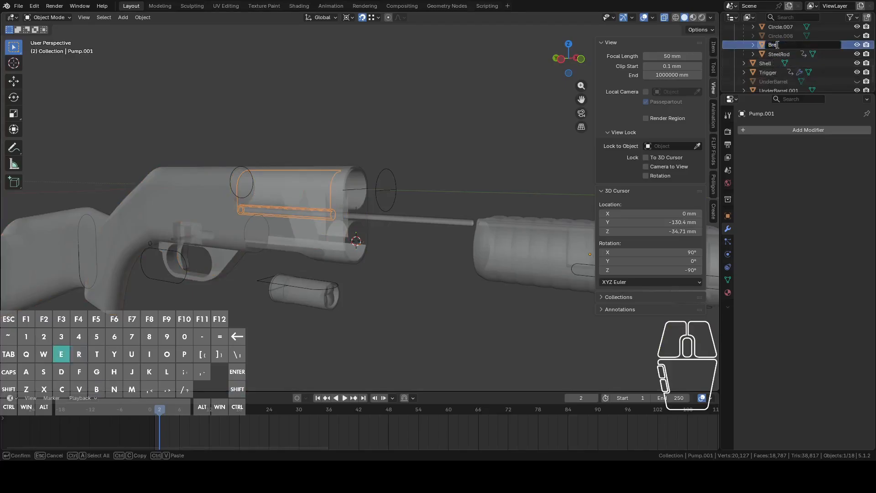
pyautogui.write('achPDD')
pyautogui.press('BackSpace')
pyautogui.press('BackSpace')
pyautogui.press('BackSpace')
pyautogui.press('BackSpace')
pyautogui.press('BackSpace')
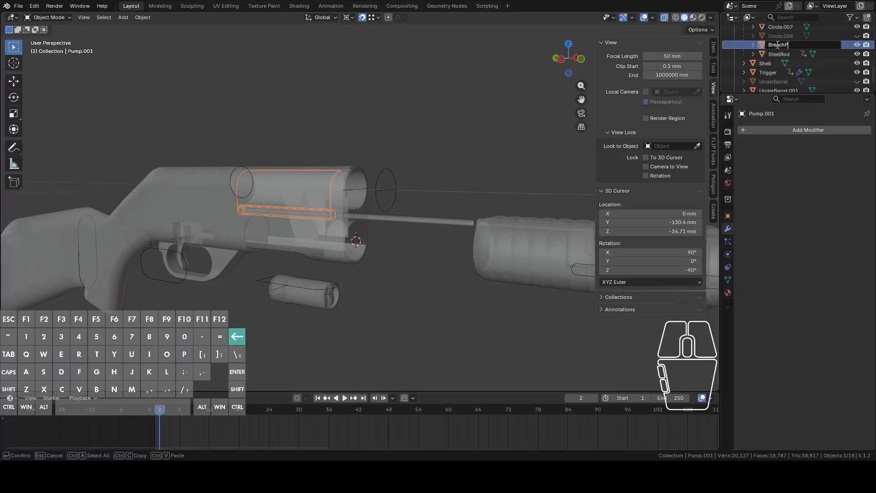
pyautogui.write('Paddl')
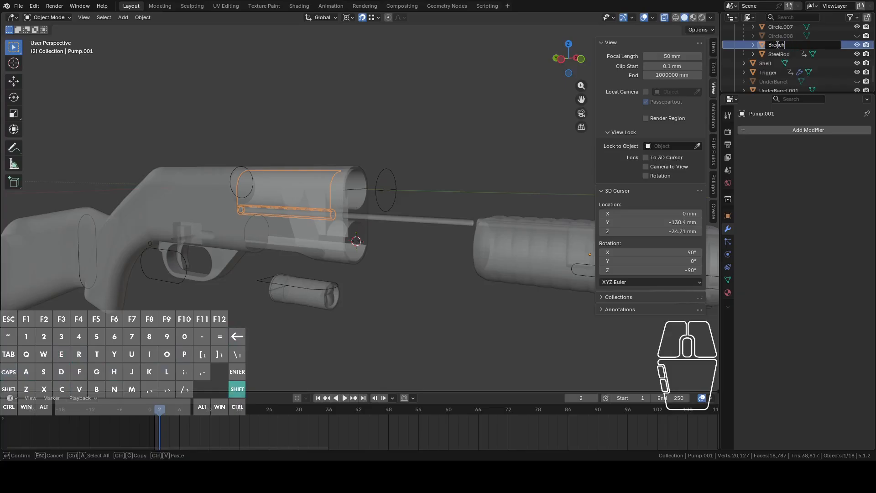
pyautogui.write('e')
pyautogui.press('Return')
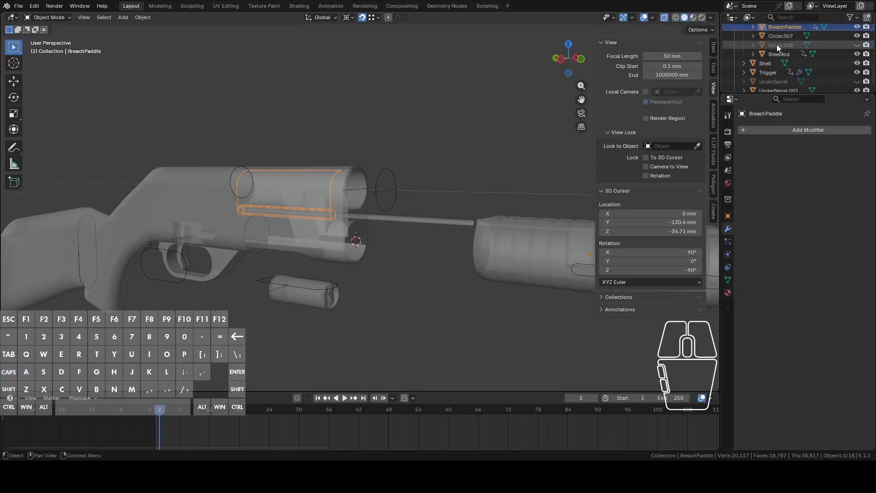
# Examine how the BreachPaddle and its hinge tube sit inside the main body around the ejection port
pyautogui.scroll(6, 407, 185)
pyautogui.moveTo(396, 195)
pyautogui.mouseDown(button='middle')
pyautogui.moveTo(373, 199)
pyautogui.moveTo(403, 209)
pyautogui.mouseUp(button='middle')
pyautogui.scroll(-3, 380, 197)
pyautogui.moveTo(404, 209); pyautogui.dragTo(466, 218, button='middle')
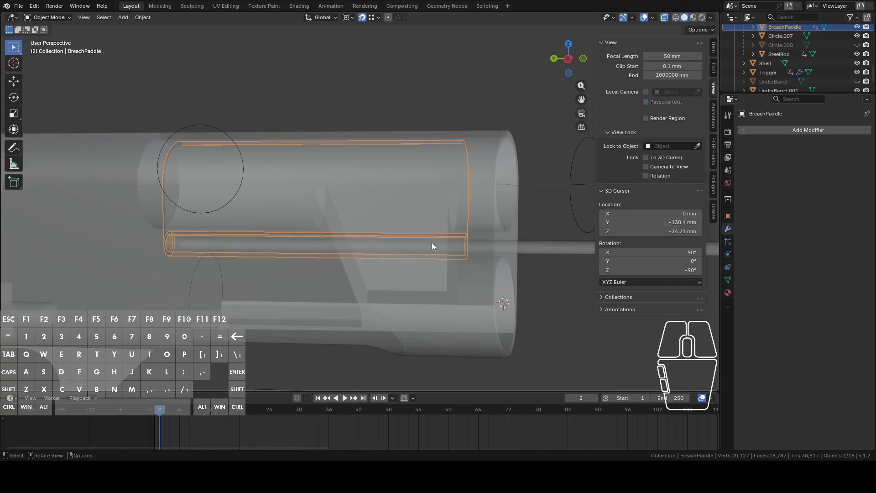
pyautogui.scroll(-3, 326, 192)
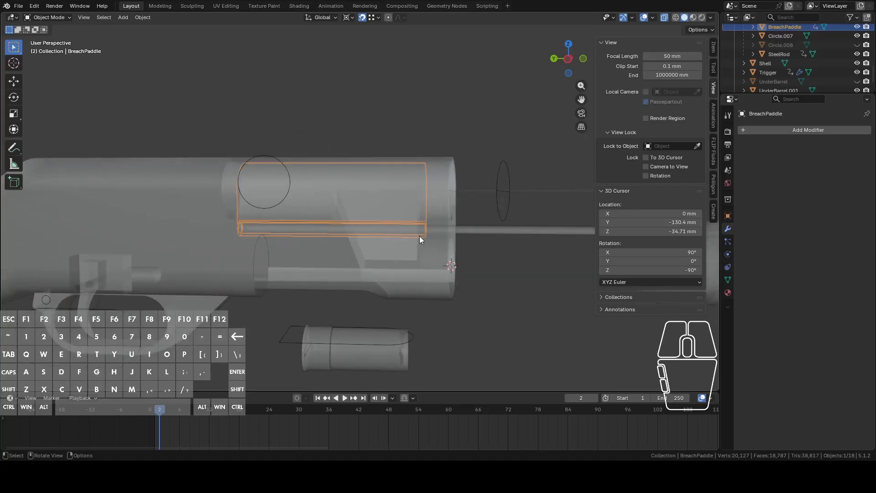
pyautogui.moveTo(430, 231)
pyautogui.mouseDown(button='middle')
pyautogui.moveTo(407, 236)
pyautogui.moveTo(358, 206)
pyautogui.moveTo(387, 224)
pyautogui.moveTo(472, 244)
pyautogui.mouseUp(button='middle')
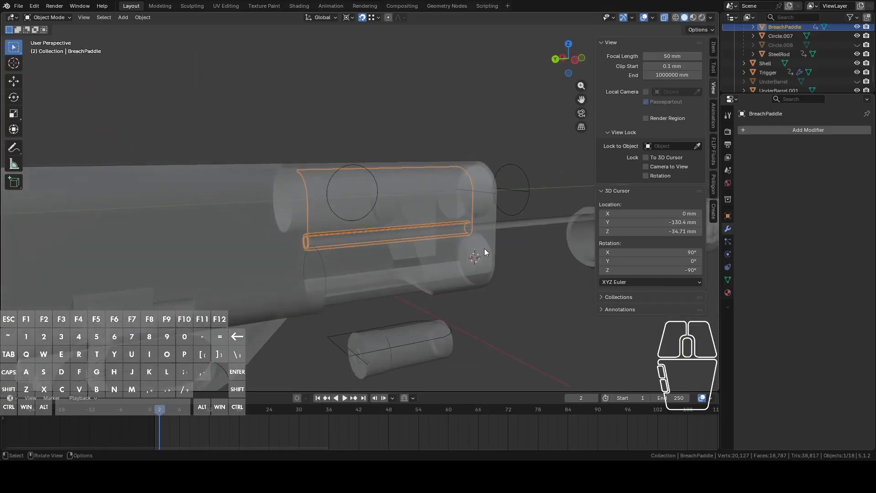
pyautogui.moveTo(481, 235); pyautogui.dragTo(448, 222, button='middle')
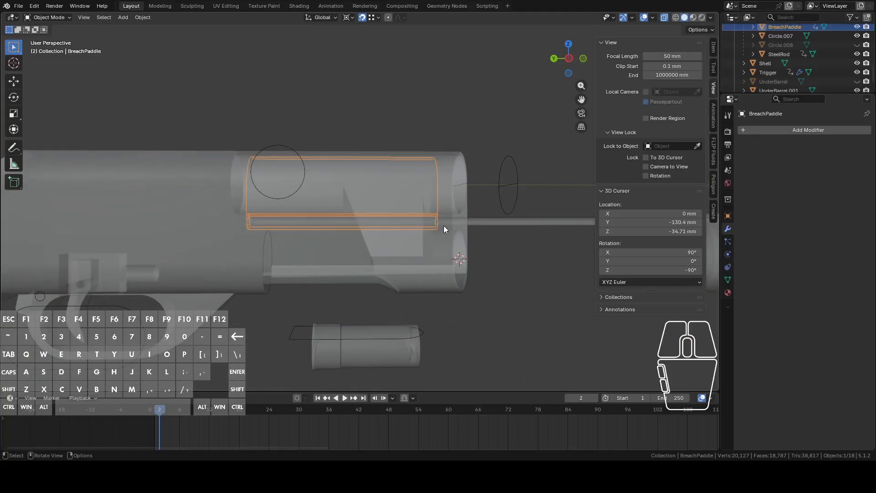
pyautogui.moveTo(438, 227)
pyautogui.mouseDown(button='middle')
pyautogui.moveTo(484, 226)
pyautogui.moveTo(439, 232)
pyautogui.mouseUp(button='middle')
pyautogui.scroll(-4, 451, 236)
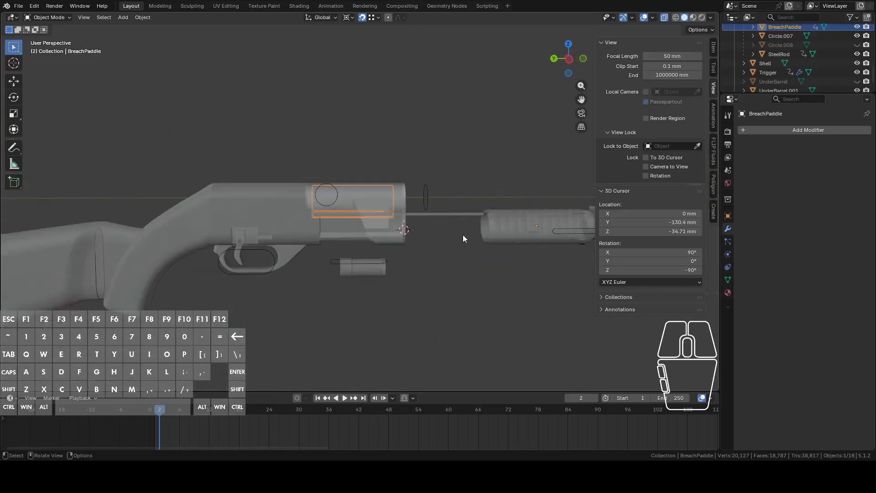
pyautogui.scroll(8, 462, 235)
pyautogui.moveTo(462, 234)
pyautogui.mouseDown(button='middle')
pyautogui.moveTo(438, 237)
pyautogui.moveTo(468, 222)
pyautogui.mouseUp(button='middle')
# In the left orthographic view, scrub the pump animation to frame 24 and bring it back to frame 18
pyautogui.click(563, 64)
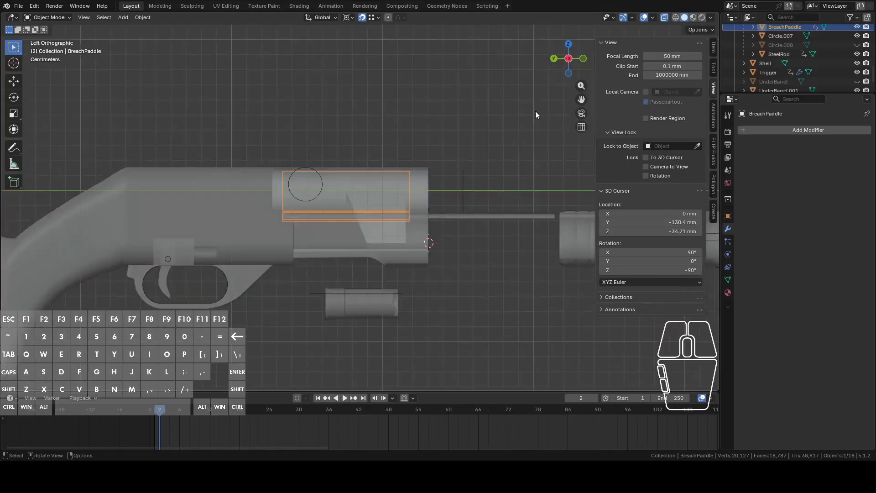
pyautogui.moveTo(162, 412); pyautogui.dragTo(269, 409)
pyautogui.keyDown('shift'); pyautogui.moveTo(199, 217); pyautogui.dragTo(299, 216, button='middle'); pyautogui.keyUp('shift')
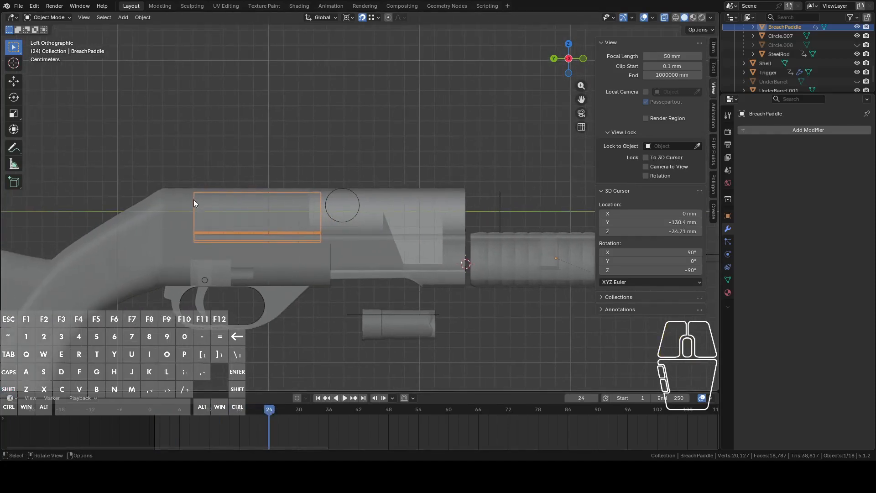
pyautogui.moveTo(265, 412); pyautogui.dragTo(239, 413)
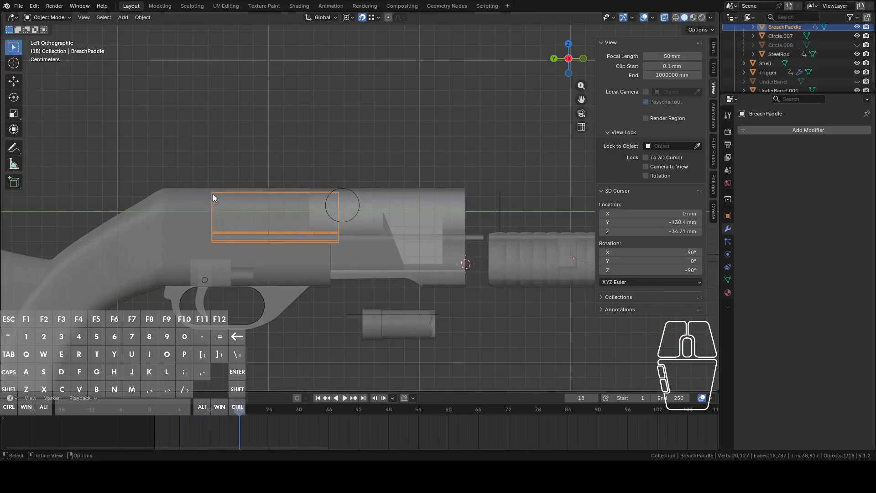
# Try rotating the BreachPaddle about the global X axis and about the global Y axis
pyautogui.moveTo(220, 204); pyautogui.dragTo(260, 191, button='middle')
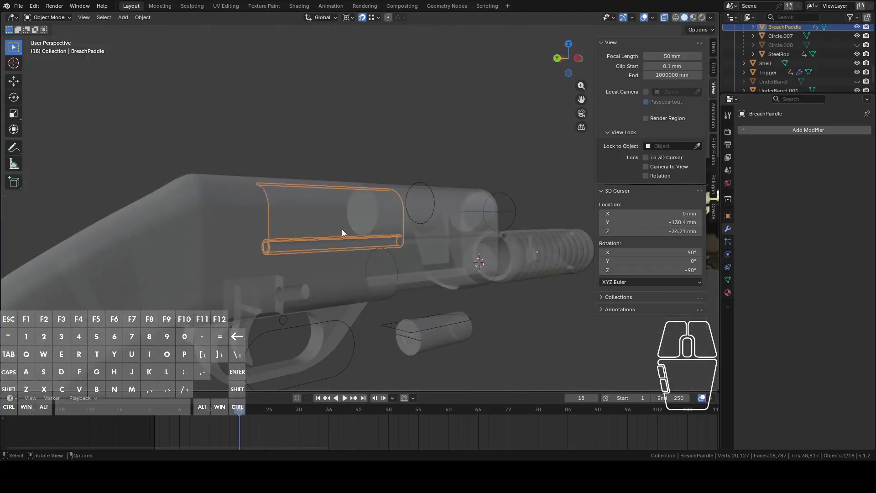
pyautogui.moveTo(399, 235); pyautogui.dragTo(351, 233, button='middle')
pyautogui.moveTo(476, 136); pyautogui.dragTo(407, 132, button='middle')
pyautogui.press('r')
pyautogui.press('x')
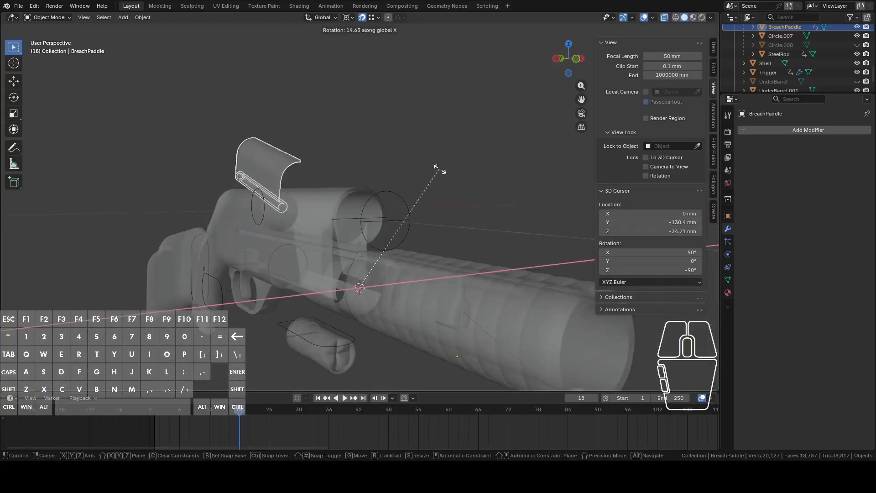
pyautogui.press('y')
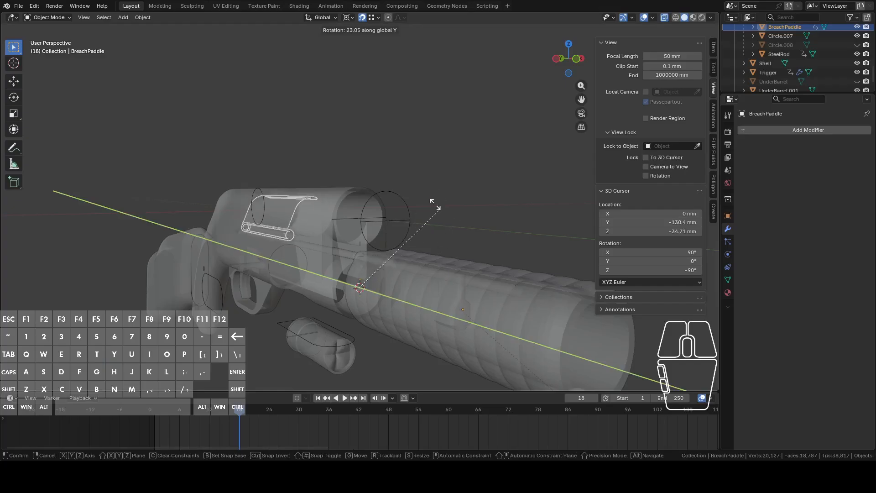
pyautogui.rightClick(420, 193)
# Unhide the shotgun reference image Empty.001 and show it behind the model in the left orthographic view
pyautogui.moveTo(319, 153); pyautogui.dragTo(450, 165, button='middle')
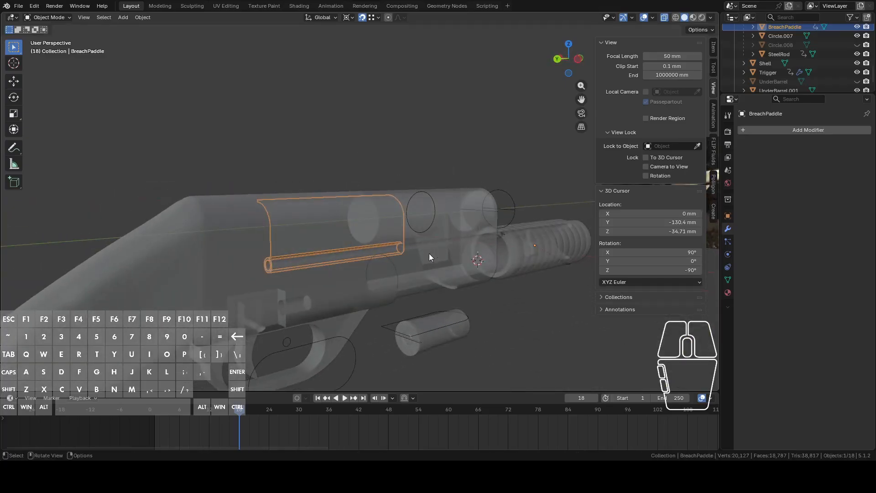
pyautogui.moveTo(439, 230); pyautogui.dragTo(530, 262, button='middle')
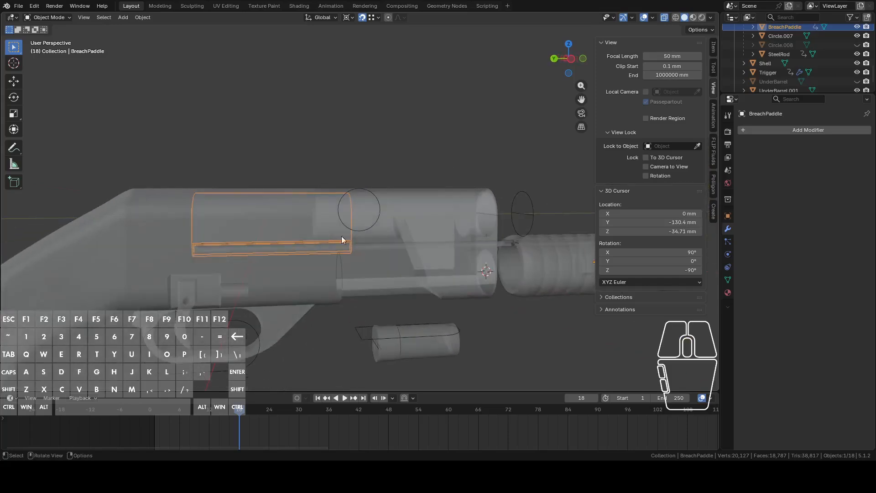
pyautogui.moveTo(367, 241); pyautogui.dragTo(424, 234, button='middle')
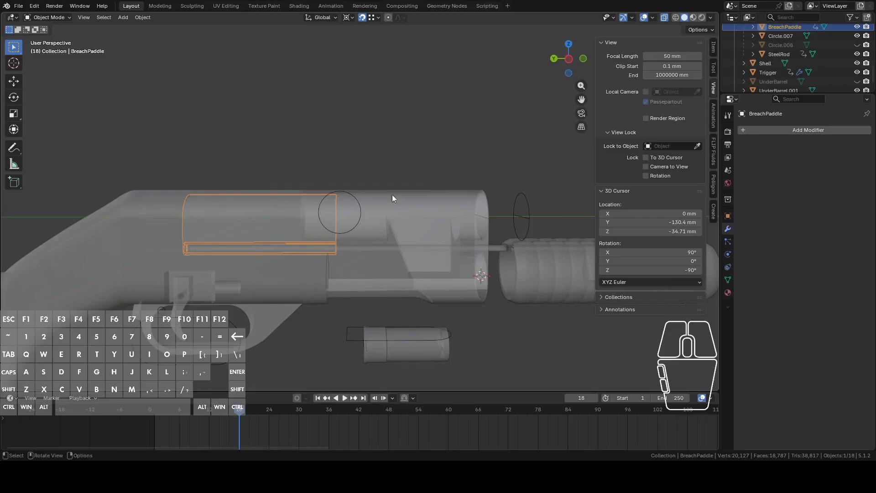
pyautogui.scroll(4, 847, 59)
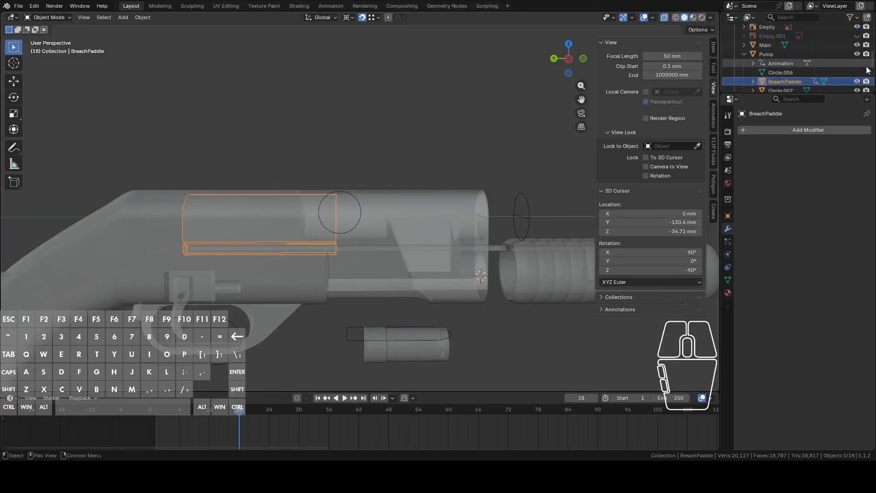
pyautogui.scroll(2, 858, 41)
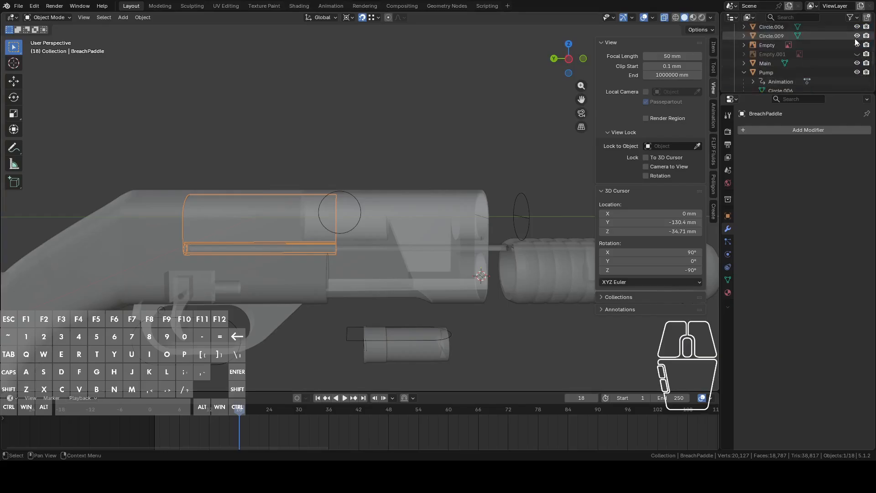
pyautogui.click(857, 54)
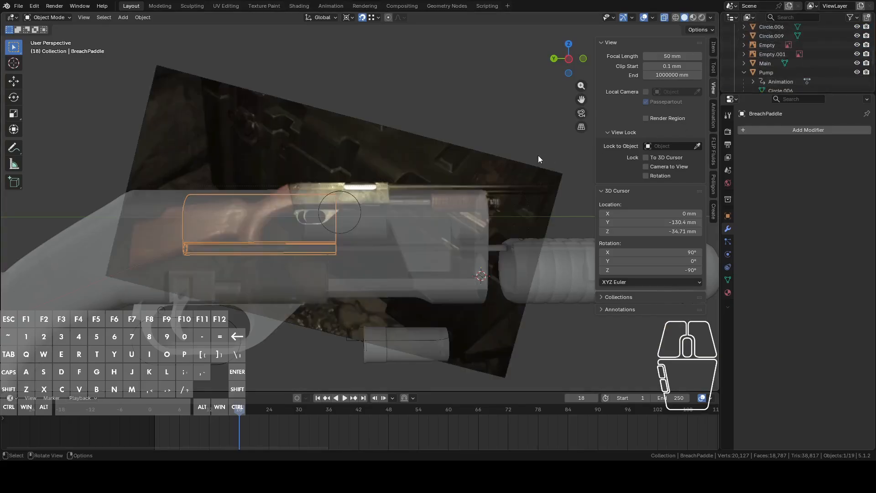
pyautogui.click(567, 58)
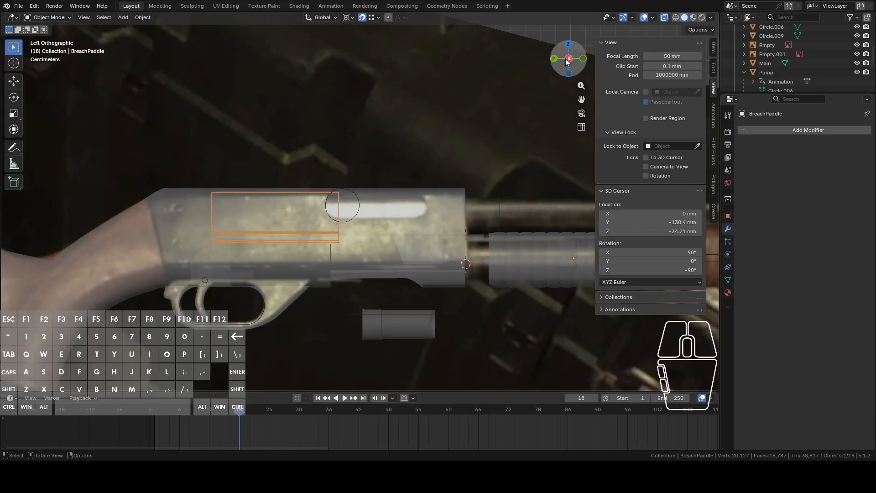
# Select the ejection port circle, Circle.009, and delete the vertices of its muzzle-side half
pyautogui.click(354, 197)
pyautogui.click(356, 194)
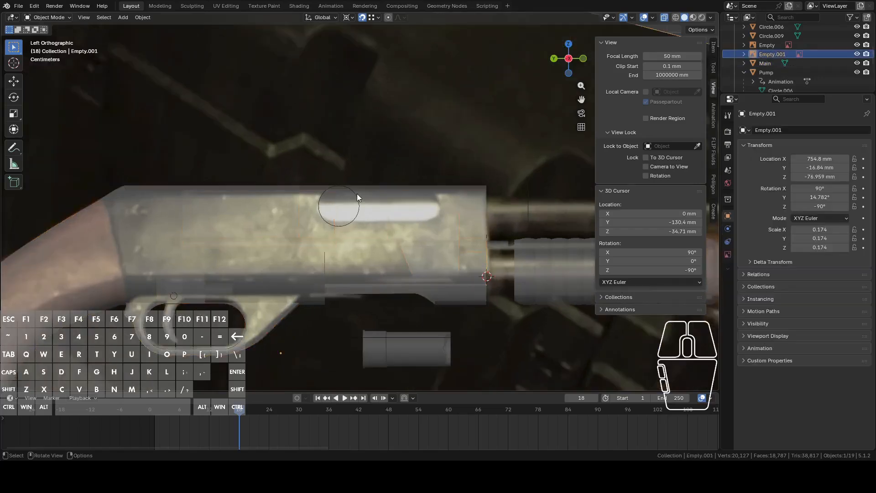
pyautogui.click(358, 202)
pyautogui.scroll(3, 363, 203)
pyautogui.press('Tab')
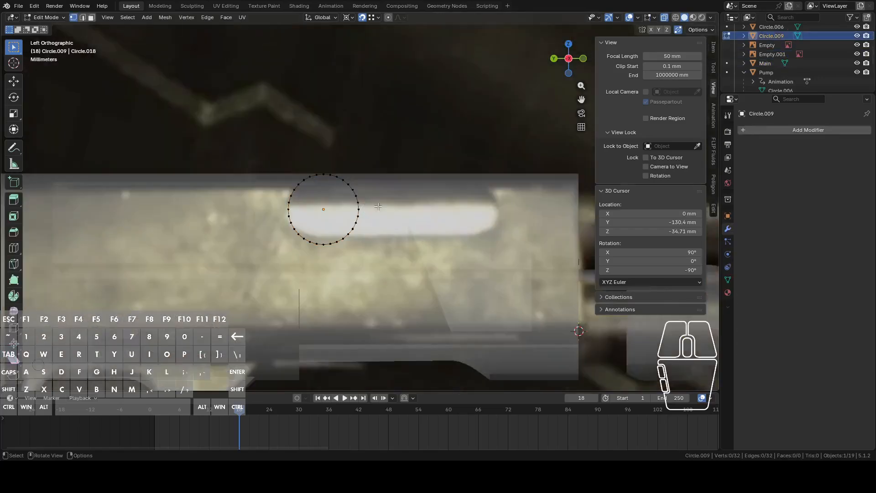
pyautogui.scroll(2, 360, 201)
pyautogui.moveTo(312, 151); pyautogui.dragTo(419, 293)
pyautogui.rightClick(405, 276)
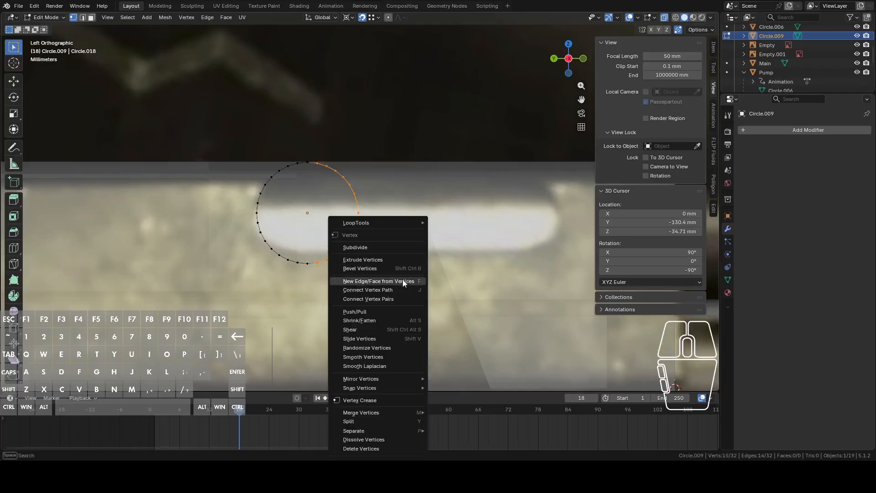
pyautogui.click(385, 446)
# Duplicate the remaining half-circle in place and set the transform pivot point to Median Point
pyautogui.keyDown('alt'); pyautogui.click(303, 263); pyautogui.keyUp('alt')
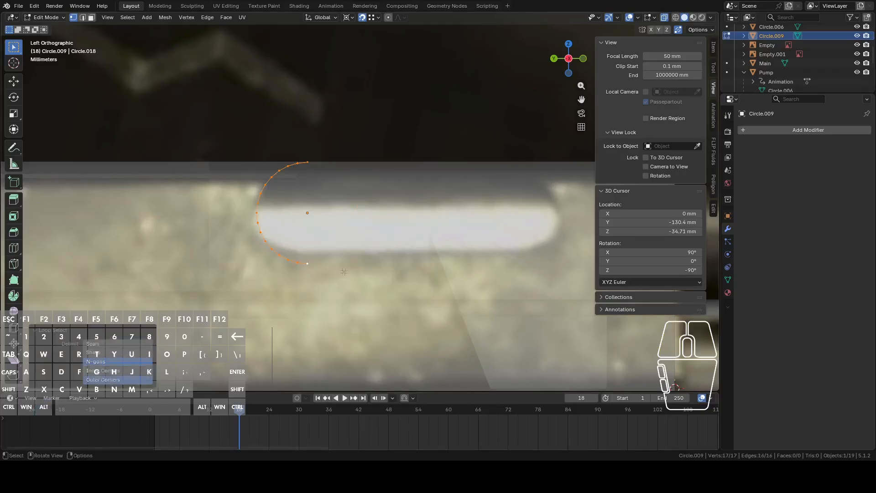
pyautogui.press('e')
pyautogui.rightClick(391, 244)
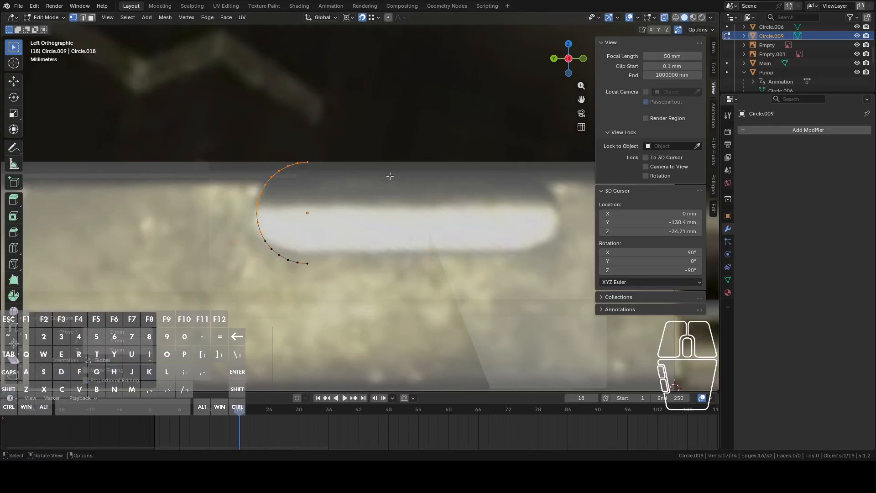
pyautogui.click(352, 20)
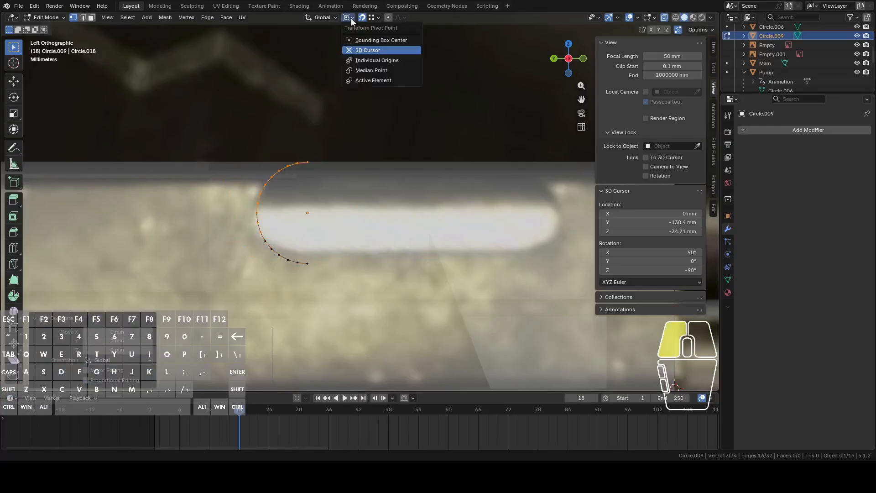
pyautogui.click(370, 70)
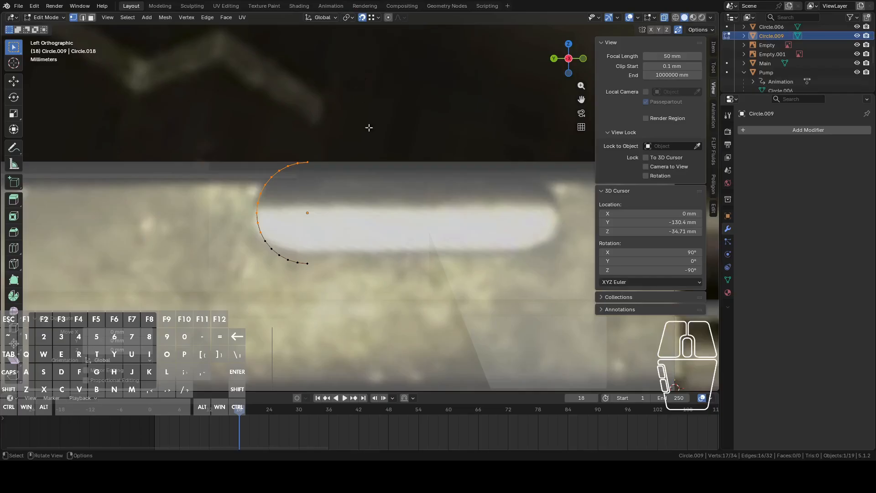
# Mirror the duplicated arc on global Y and move it about 57 mm along Y to the front end of the reference port
pyautogui.rightClick(415, 203)
pyautogui.moveTo(404, 346)
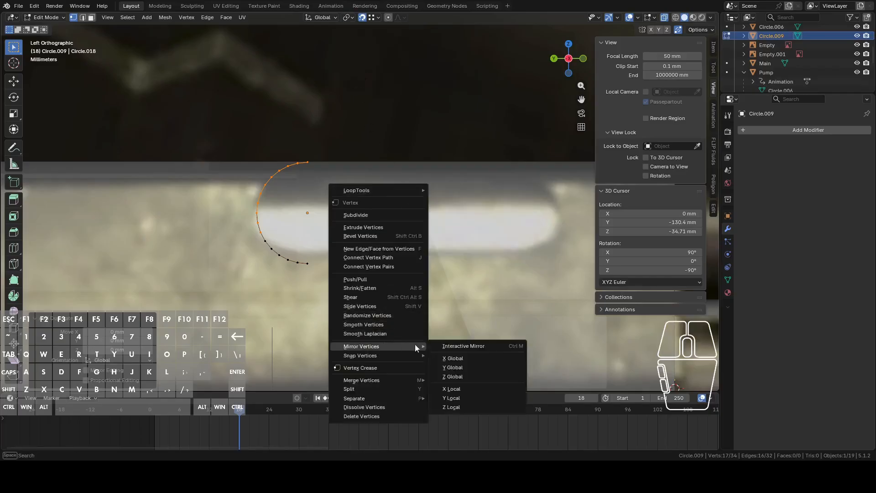
pyautogui.click(455, 368)
pyautogui.press('g')
pyautogui.press('y')
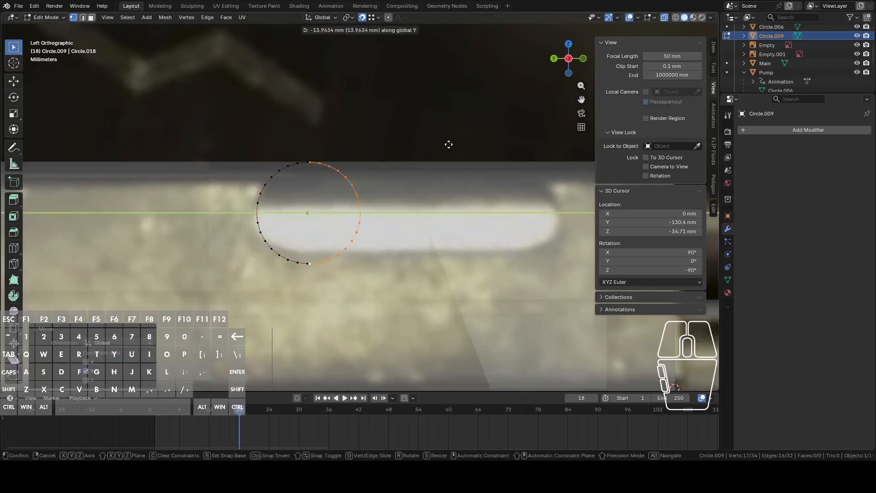
pyautogui.click(642, 135)
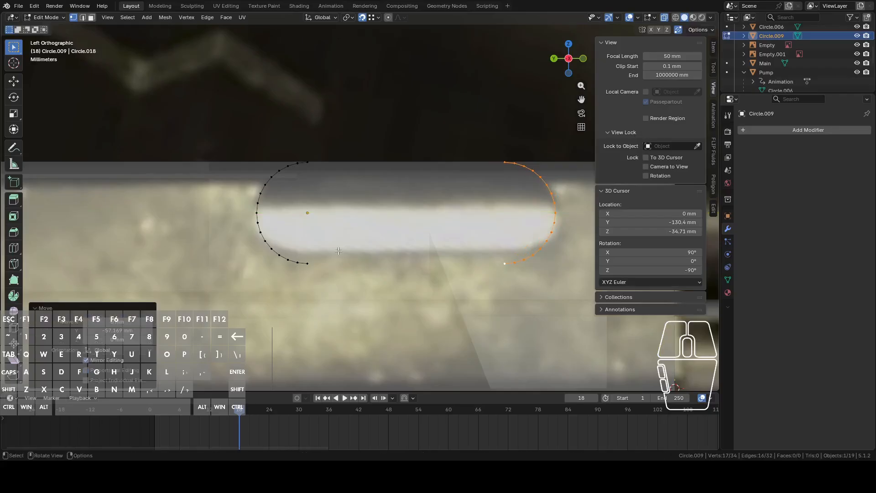
# Connect the lower and upper endpoints of the two arcs with straight edges to close the slot outline
pyautogui.click(310, 264)
pyautogui.keyDown('shift'); pyautogui.click(504, 264); pyautogui.keyUp('shift')
pyautogui.press('f')
pyautogui.click(504, 162)
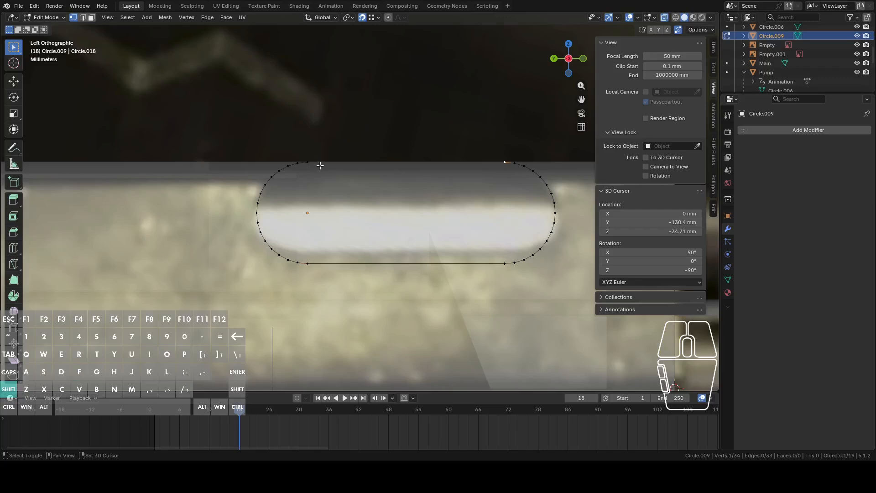
pyautogui.press('f')
pyautogui.press('Tab')
pyautogui.scroll(-5, 403, 227)
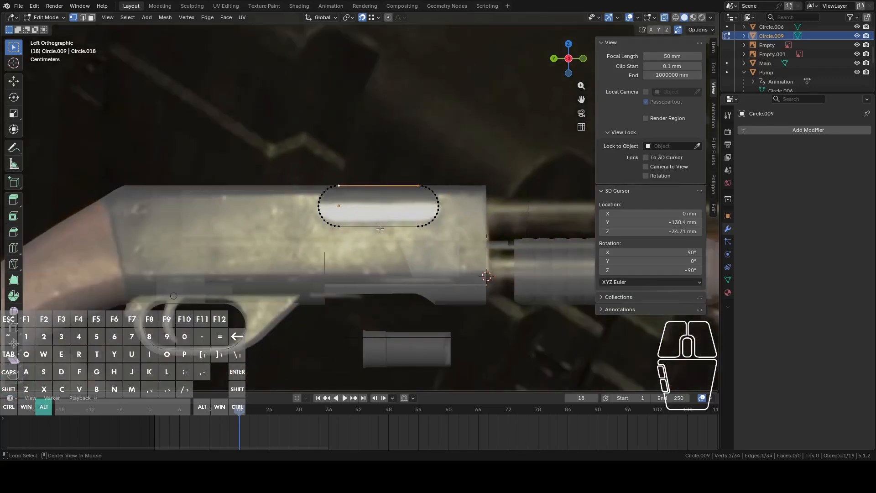
pyautogui.moveTo(404, 226); pyautogui.dragTo(447, 204, button='middle')
pyautogui.click(579, 60)
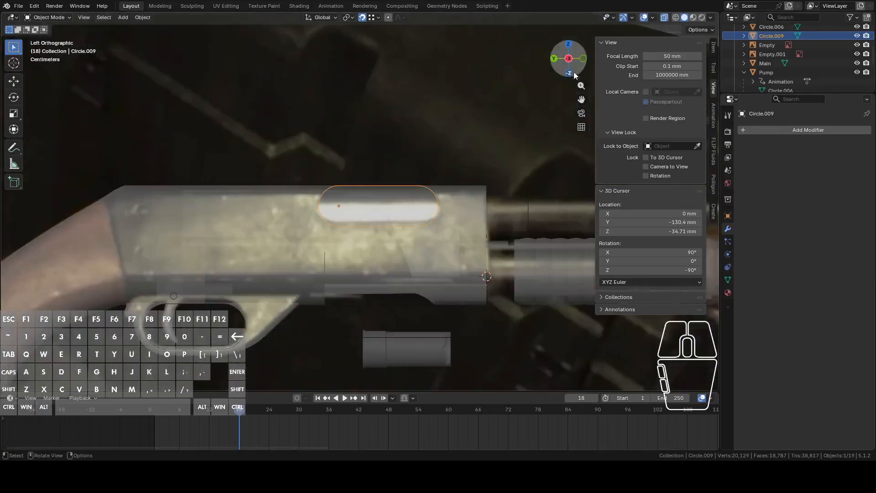
pyautogui.scroll(3, 521, 131)
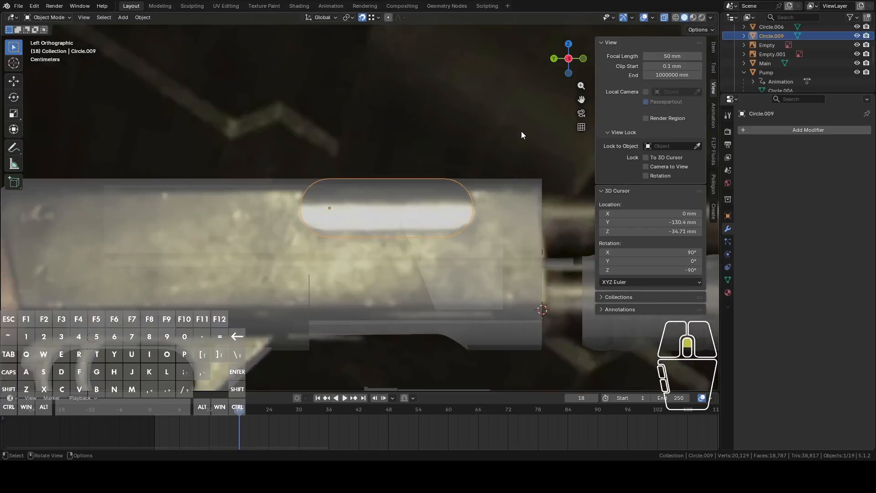
# Leave the slot outline, select the Main body and turn off X-ray shading
pyautogui.press('Tab')
pyautogui.moveTo(521, 130); pyautogui.dragTo(484, 143, button='middle')
pyautogui.click(465, 226)
pyautogui.press('Tab')
pyautogui.click(464, 225)
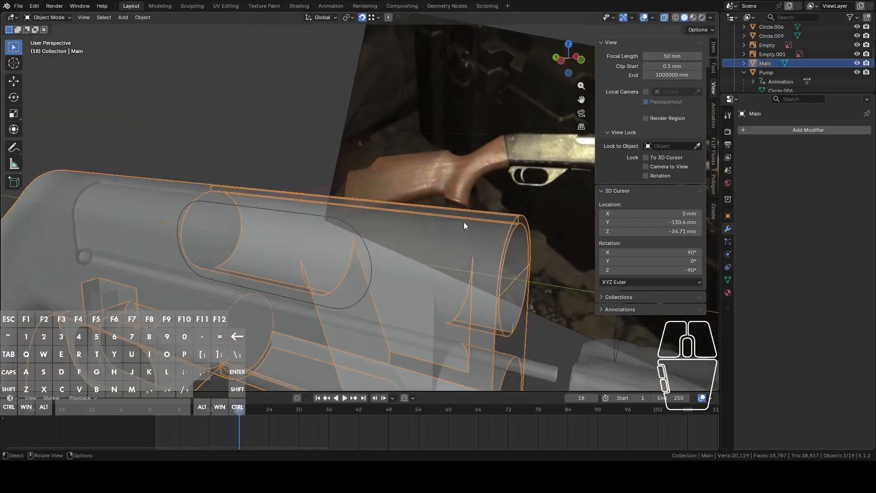
pyautogui.click(664, 18)
# Delete the unwanted face at the front end of the Main body in Edit Mode
pyautogui.moveTo(483, 197); pyautogui.dragTo(443, 199, button='middle')
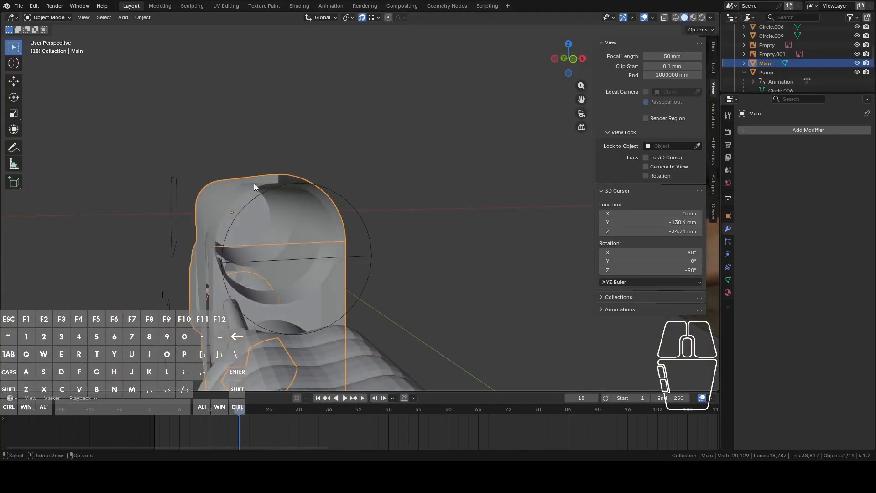
pyautogui.moveTo(271, 202); pyautogui.dragTo(401, 217, button='middle')
pyautogui.press('Tab')
pyautogui.keyDown('shift'); pyautogui.click(211, 209); pyautogui.keyUp('shift')
pyautogui.moveTo(212, 209); pyautogui.dragTo(430, 203, button='middle')
pyautogui.press('x')
pyautogui.click(246, 204)
pyautogui.keyDown('alt'); pyautogui.click(284, 189); pyautogui.keyUp('alt')
pyautogui.press('Tab')
# Open the slot outline, Circle.009, for mesh editing and select all of its connected vertices
pyautogui.moveTo(483, 184); pyautogui.dragTo(403, 188, button='middle')
pyautogui.middleClick(403, 188)
pyautogui.keyDown('shift'); pyautogui.moveTo(327, 193); pyautogui.dragTo(341, 215, button='middle'); pyautogui.keyUp('shift')
pyautogui.scroll(3, 359, 211)
pyautogui.click(229, 197)
pyautogui.moveTo(236, 197); pyautogui.dragTo(367, 112, button='middle')
pyautogui.click(556, 59)
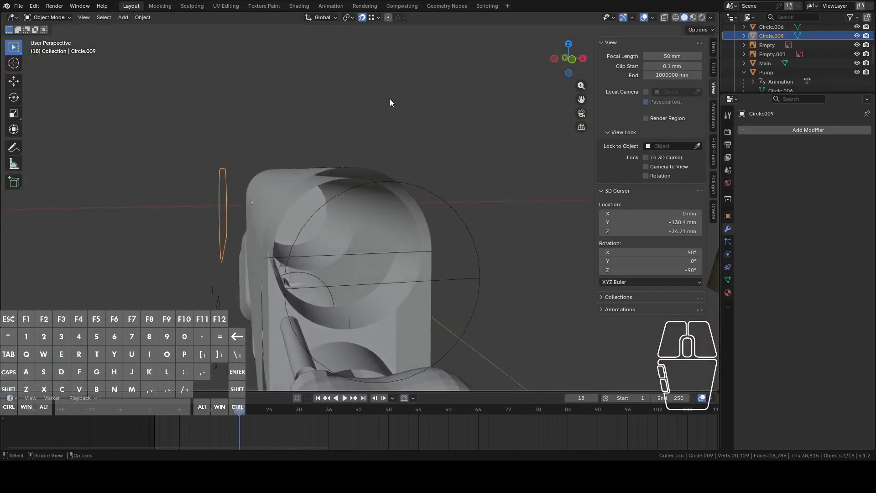
pyautogui.moveTo(484, 92); pyautogui.dragTo(344, 154, button='middle')
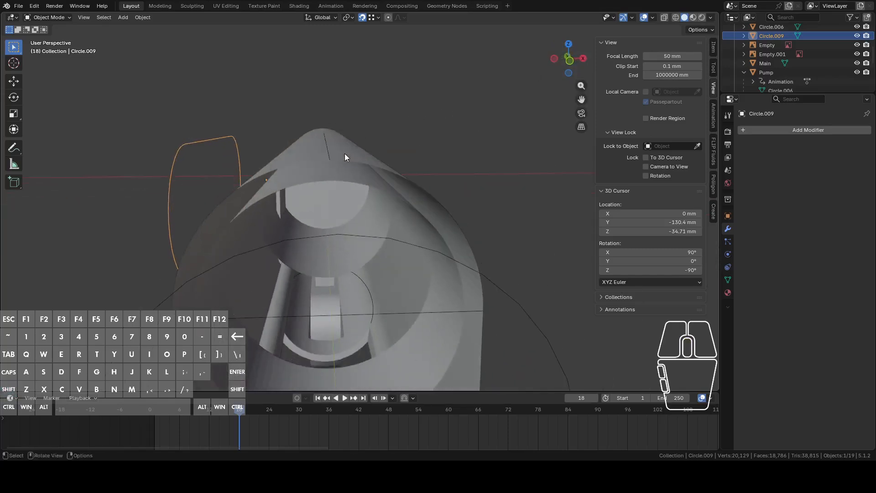
pyautogui.press('Tab')
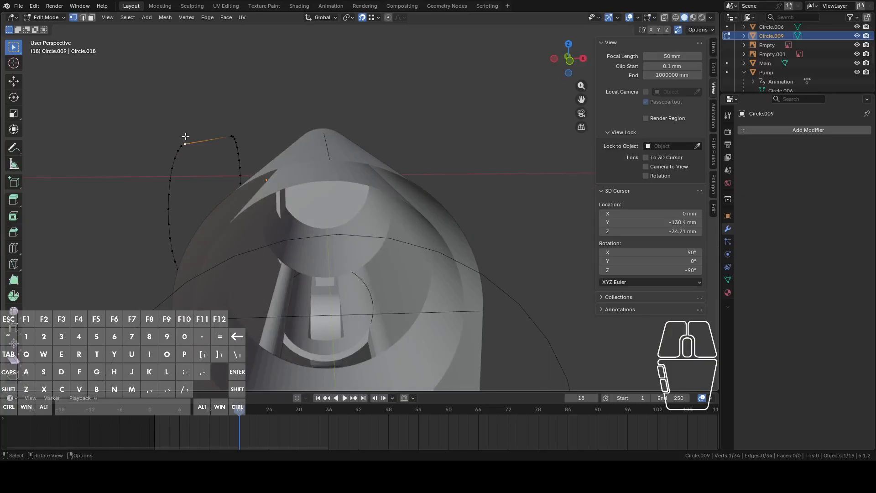
pyautogui.press('l')
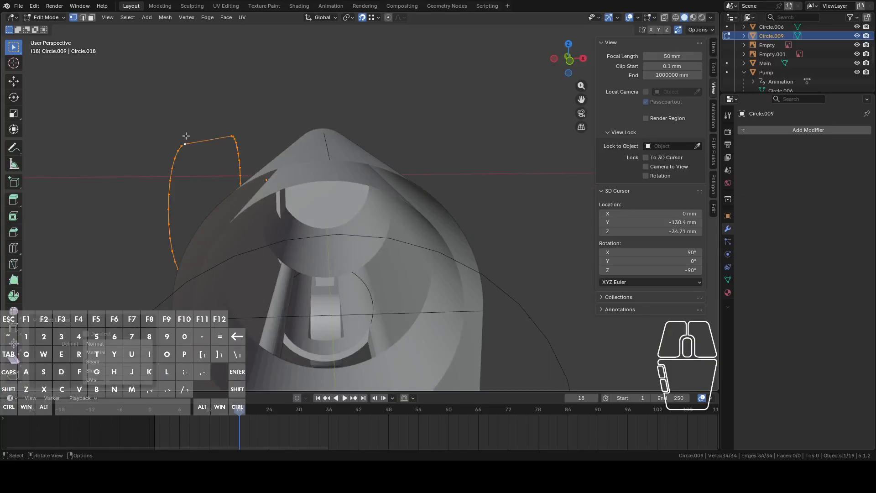
pyautogui.moveTo(329, 98); pyautogui.dragTo(421, 99, button='middle')
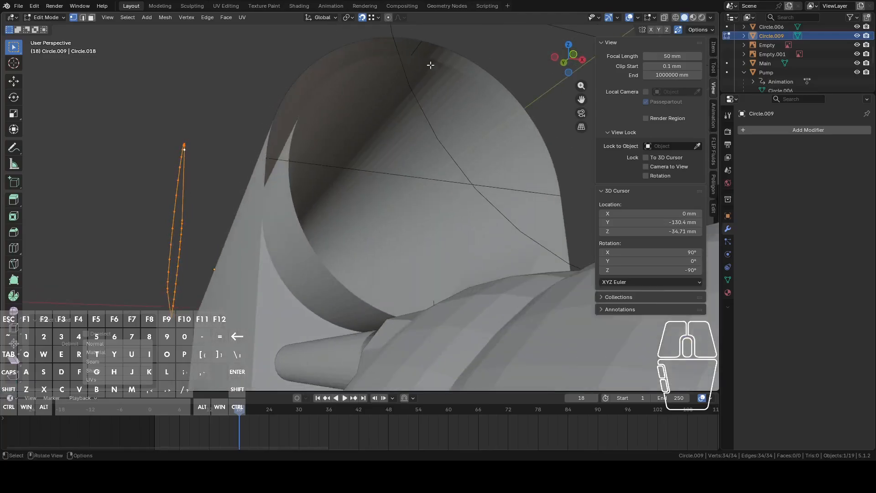
pyautogui.press('h')
pyautogui.press('z')
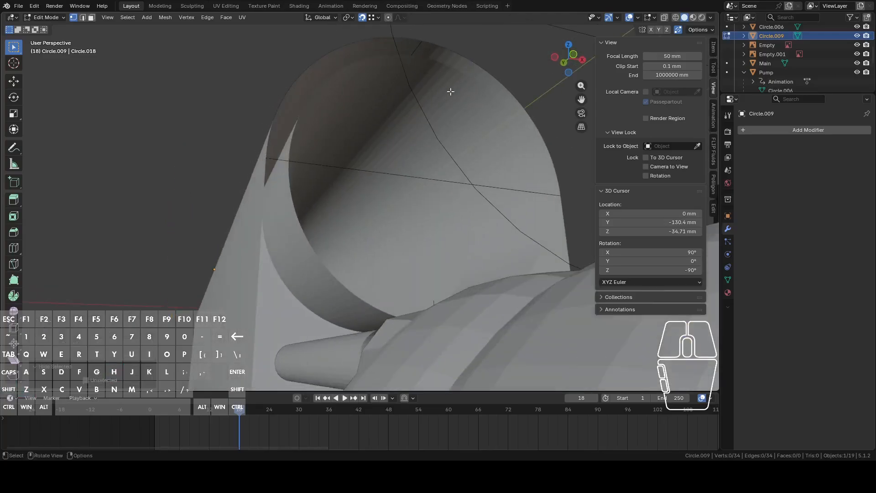
pyautogui.hotkey('alt', 'h')
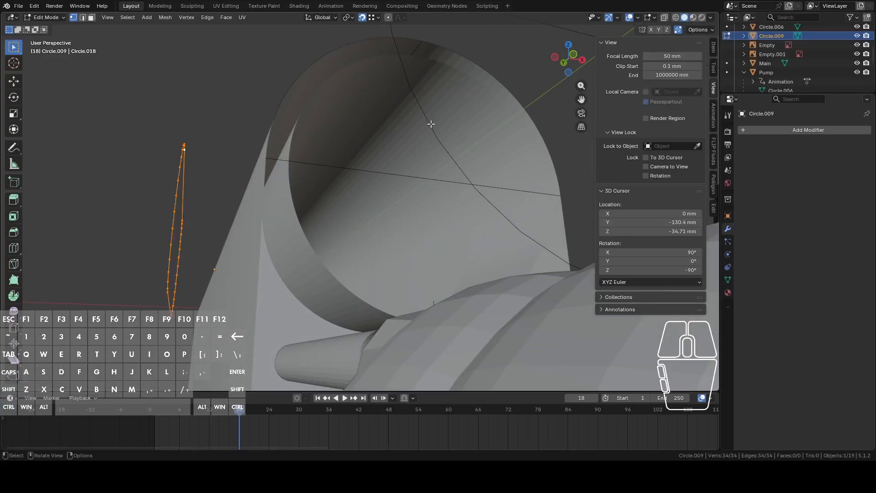
# Move the whole slot outline down about 1.9 mm along the global Z axis
pyautogui.press('g')
pyautogui.press('z')
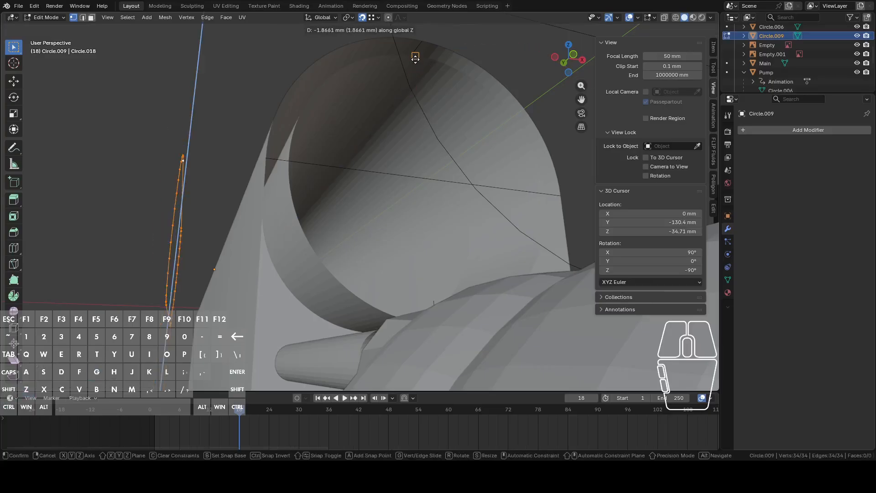
pyautogui.click(415, 57)
pyautogui.moveTo(416, 57); pyautogui.dragTo(510, 78, button='middle')
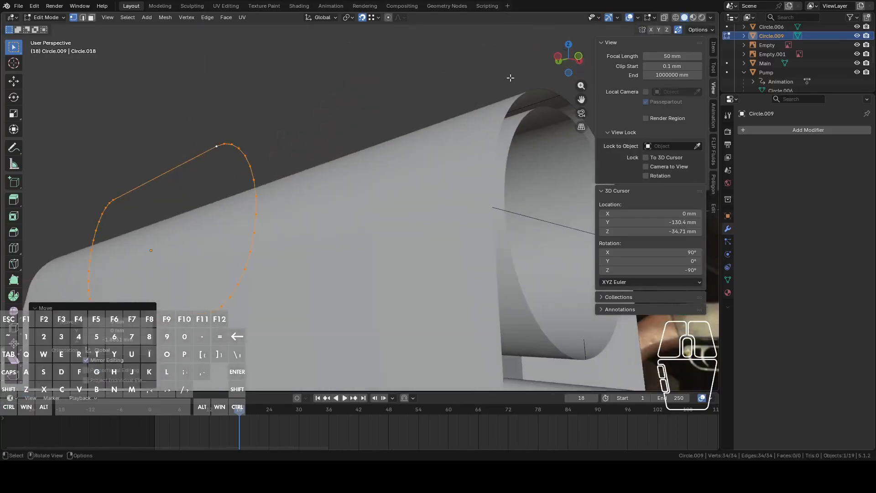
# Leave the slot outline's Edit Mode, open the Main body for mesh editing and add the slot outline to the selection as cutter
pyautogui.click(549, 58)
pyautogui.moveTo(488, 113); pyautogui.dragTo(453, 127, button='middle')
pyautogui.scroll(-5, 369, 231)
pyautogui.press('Tab')
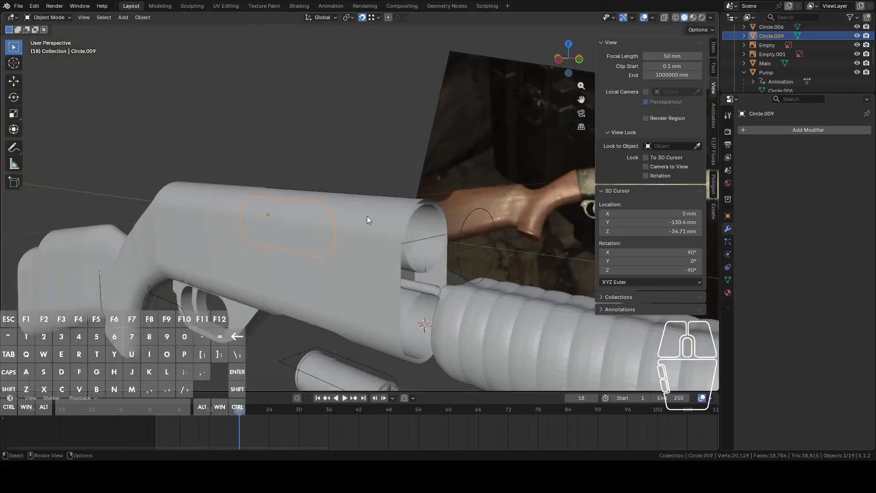
pyautogui.click(367, 217)
pyautogui.scroll(4, 360, 209)
pyautogui.press('Tab')
pyautogui.moveTo(342, 152)
pyautogui.mouseDown(button='middle')
pyautogui.moveTo(320, 127)
pyautogui.moveTo(303, 87)
pyautogui.moveTo(341, 159)
pyautogui.mouseUp(button='middle')
pyautogui.keyDown('ctrl'); pyautogui.click(342, 158); pyautogui.keyUp('ctrl')
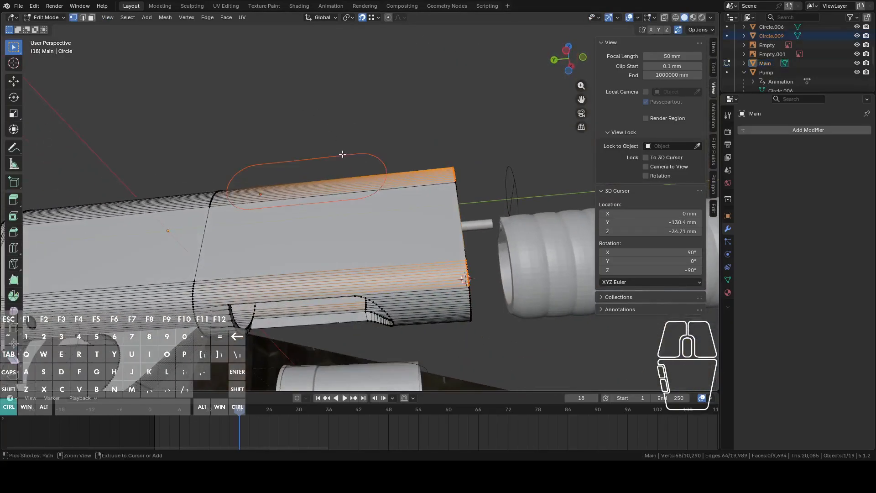
# Try to cut the slot outline through the Main body with Knife Project in left view, check inside the body and undo the cut
pyautogui.click(568, 55)
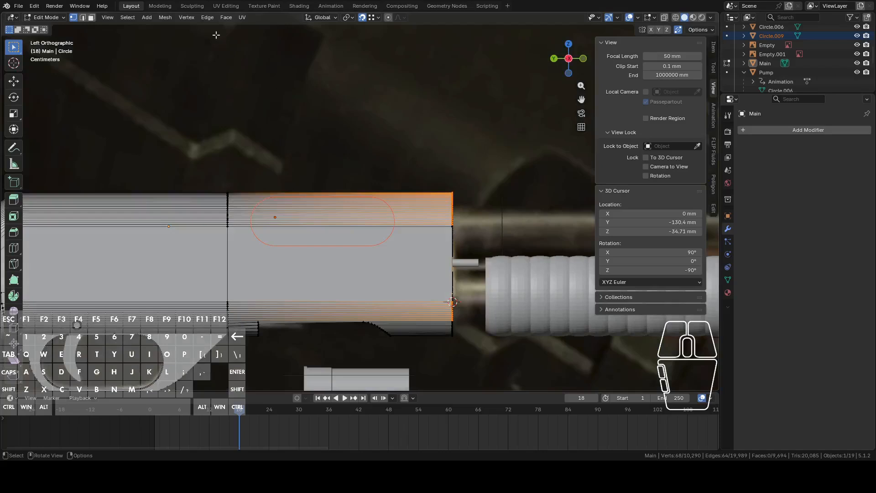
pyautogui.click(164, 18)
pyautogui.click(195, 116)
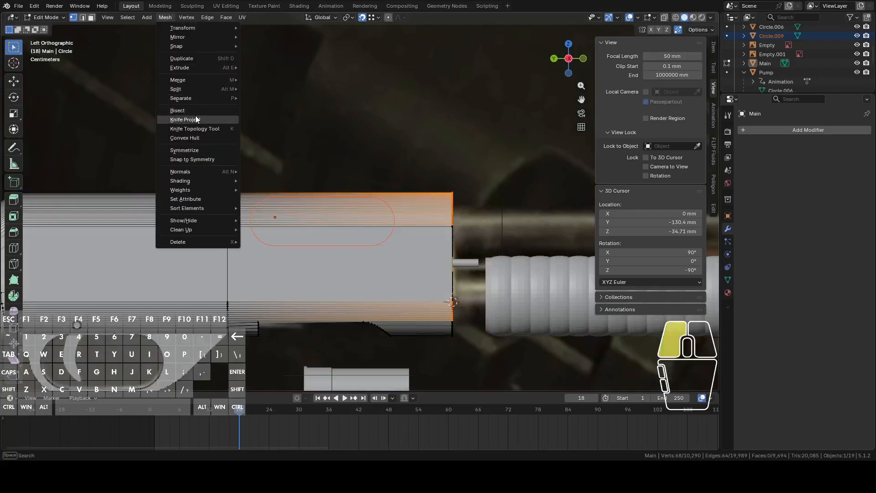
pyautogui.moveTo(149, 236); pyautogui.dragTo(266, 198, button='middle')
pyautogui.scroll(6, 242, 256)
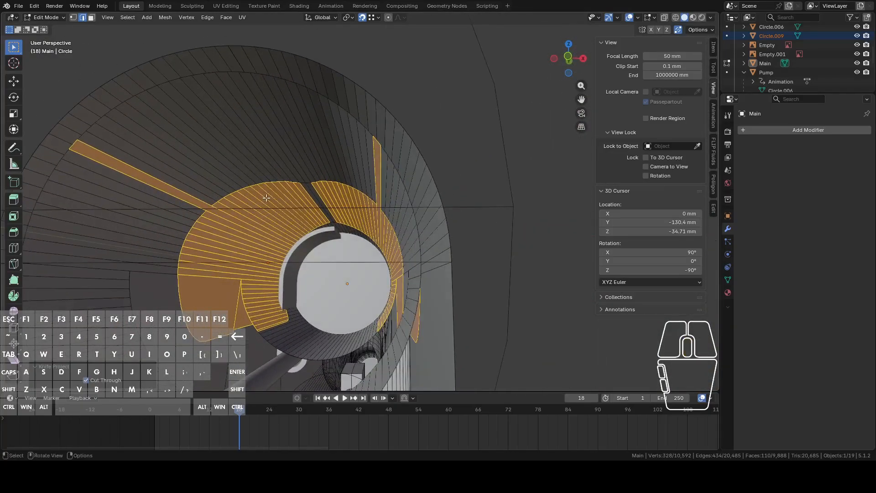
pyautogui.keyDown('shift'); pyautogui.moveTo(209, 222); pyautogui.dragTo(369, 176, button='middle'); pyautogui.keyUp('shift')
pyautogui.scroll(1, 254, 217)
pyautogui.scroll(4, 292, 251)
pyautogui.scroll(1, 365, 219)
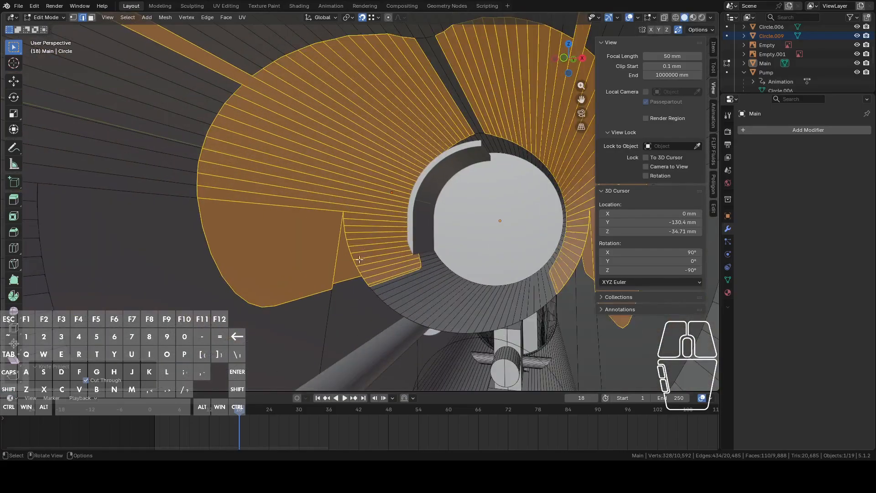
pyautogui.moveTo(359, 267); pyautogui.dragTo(501, 193, button='middle')
pyautogui.hotkey('ctrl', 'z')
# With X-ray on in left view, move the end vertices of the half-round inner channel about 39 mm along the global Y axis
pyautogui.click(569, 58)
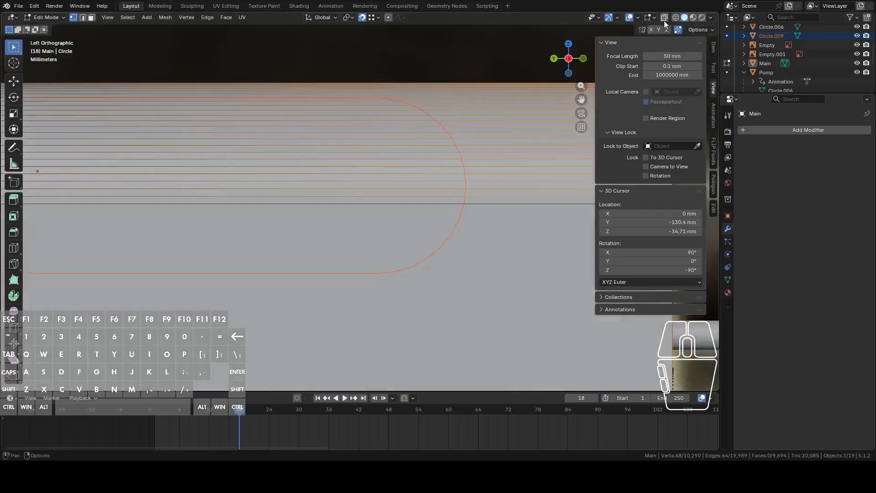
pyautogui.scroll(-3, 339, 222)
pyautogui.keyDown('shift'); pyautogui.moveTo(339, 222); pyautogui.dragTo(391, 210, button='middle'); pyautogui.keyUp('shift')
pyautogui.scroll(1, 330, 218)
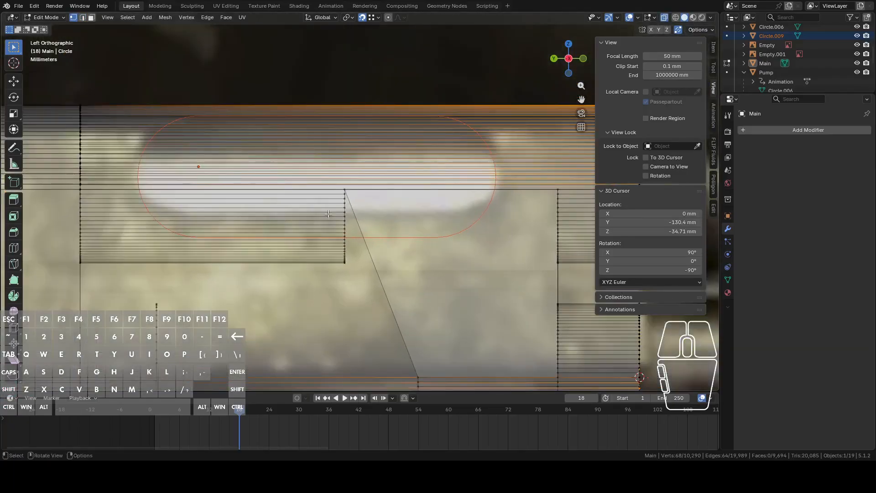
pyautogui.moveTo(319, 168); pyautogui.dragTo(377, 292)
pyautogui.scroll(-1, 378, 292)
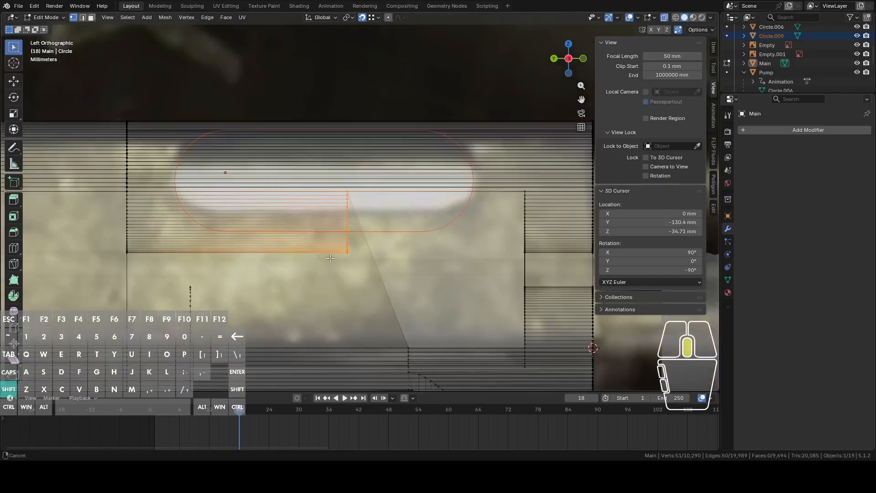
pyautogui.keyDown('shift'); pyautogui.moveTo(310, 231); pyautogui.dragTo(363, 219, button='middle'); pyautogui.keyUp('shift')
pyautogui.press('g')
pyautogui.press('y')
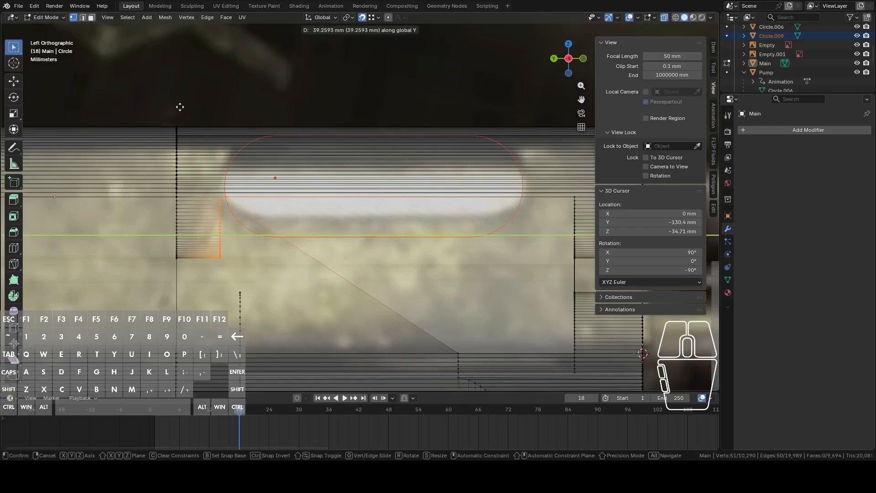
pyautogui.click(182, 107)
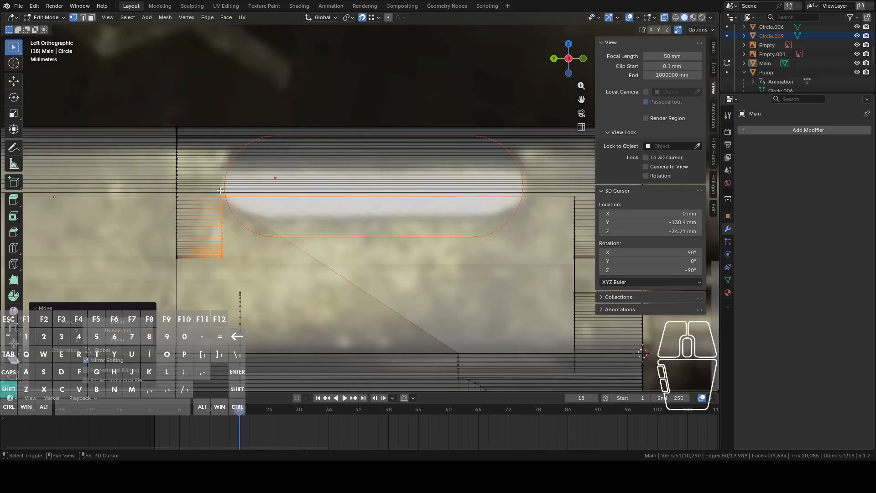
# Move the channel-end vertices about -0.59 mm along global Y to meet the slot outline's rear end, and turn off X-ray
pyautogui.keyDown('shift'); pyautogui.moveTo(228, 196); pyautogui.dragTo(331, 205, button='middle'); pyautogui.keyUp('shift')
pyautogui.scroll(7, 336, 207)
pyautogui.keyDown('shift'); pyautogui.click(235, 218); pyautogui.keyUp('shift')
pyautogui.keyDown('shift'); pyautogui.moveTo(229, 193); pyautogui.dragTo(236, 198, button='middle'); pyautogui.keyUp('shift')
pyautogui.press('g')
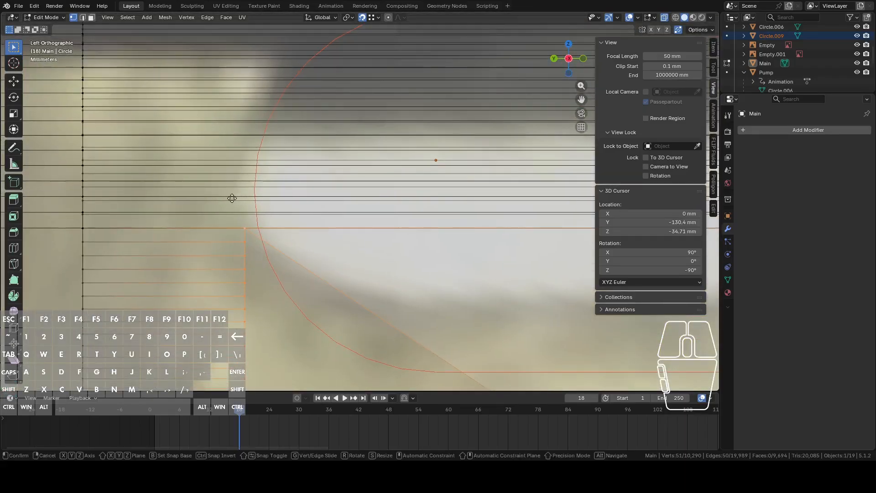
pyautogui.press('y')
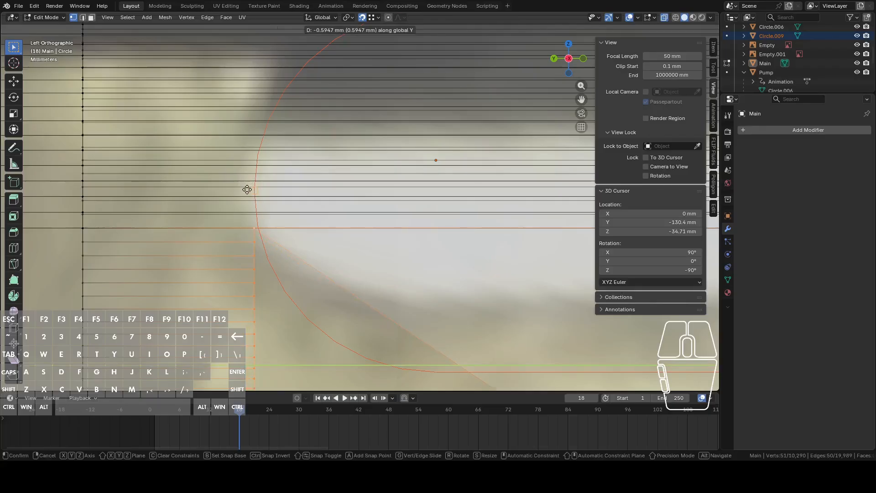
pyautogui.click(247, 189)
pyautogui.scroll(-2, 251, 194)
pyautogui.moveTo(333, 214); pyautogui.dragTo(306, 221, button='middle')
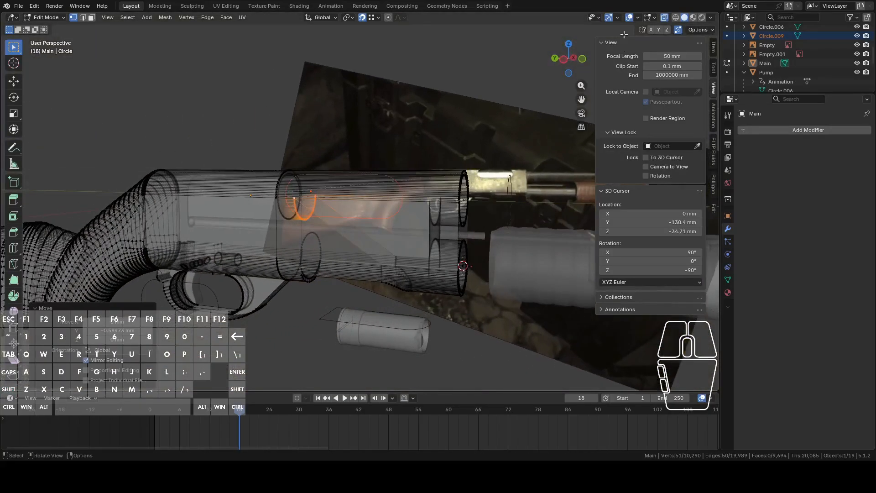
pyautogui.click(662, 19)
# Try Knife Project with the slot outline on the Main body with the shortened inner channel, inspect the result and undo it
pyautogui.scroll(3, 518, 138)
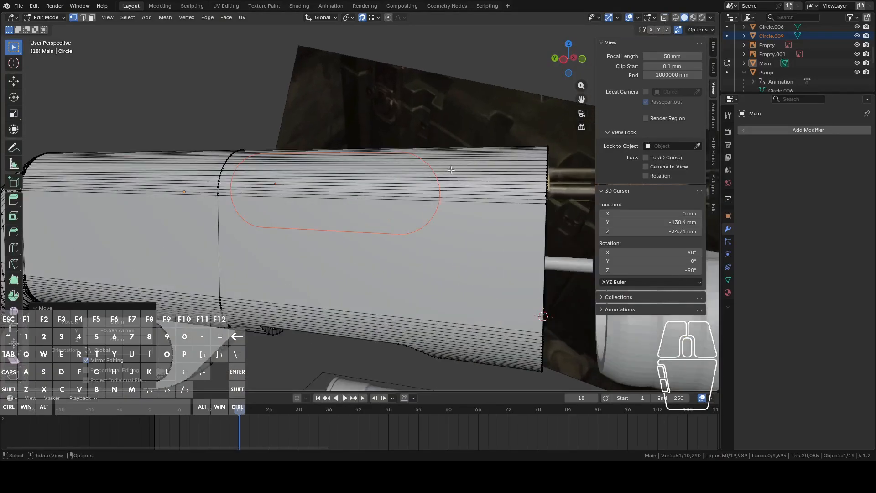
pyautogui.scroll(-4, 452, 170)
pyautogui.keyDown('shift'); pyautogui.moveTo(466, 194); pyautogui.dragTo(412, 171, button='middle'); pyautogui.keyUp('shift')
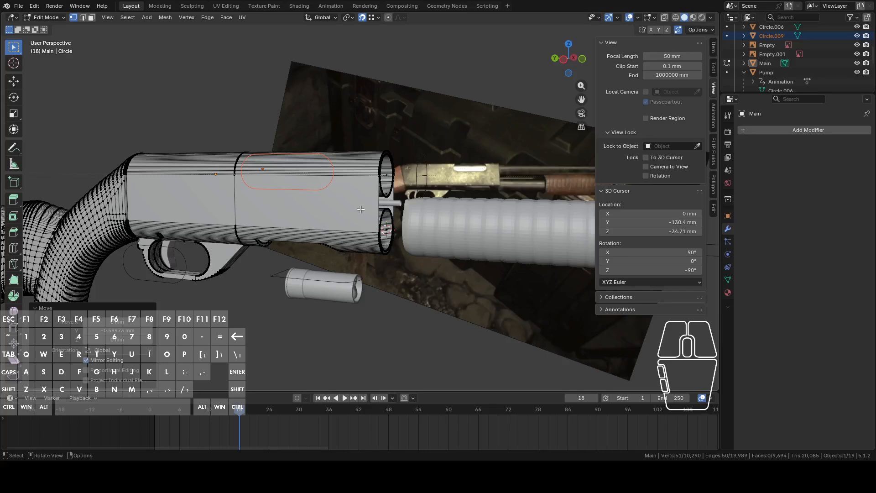
pyautogui.moveTo(407, 189); pyautogui.dragTo(424, 218, button='middle')
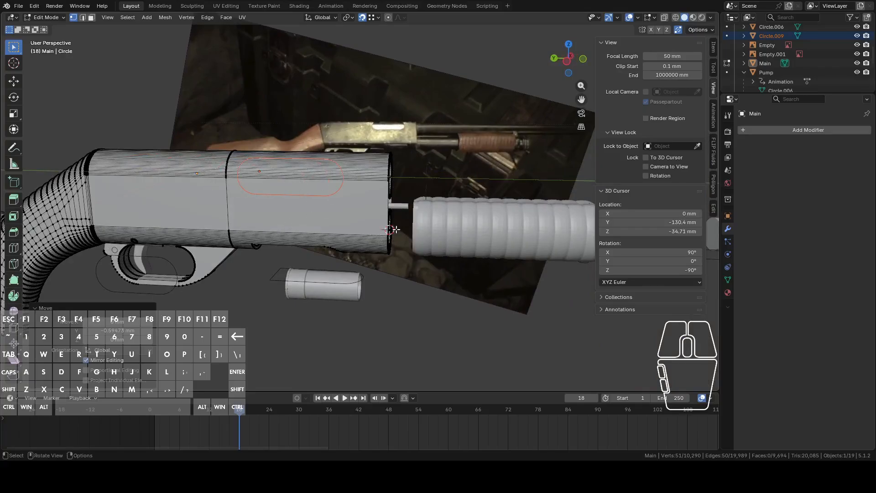
pyautogui.moveTo(344, 212); pyautogui.dragTo(360, 174, button='middle')
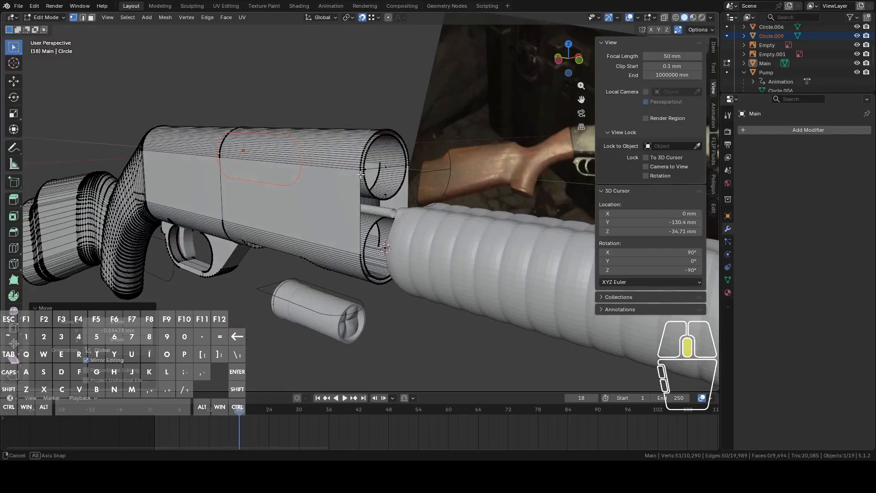
pyautogui.click(556, 63)
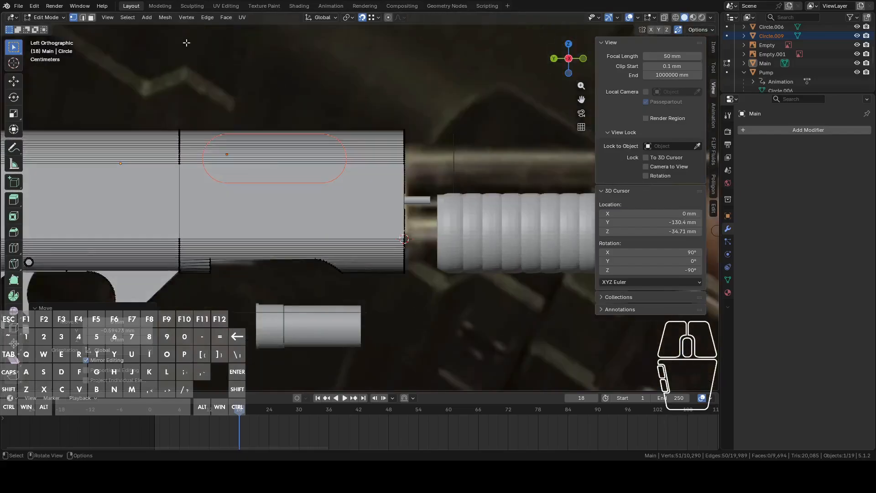
pyautogui.click(165, 19)
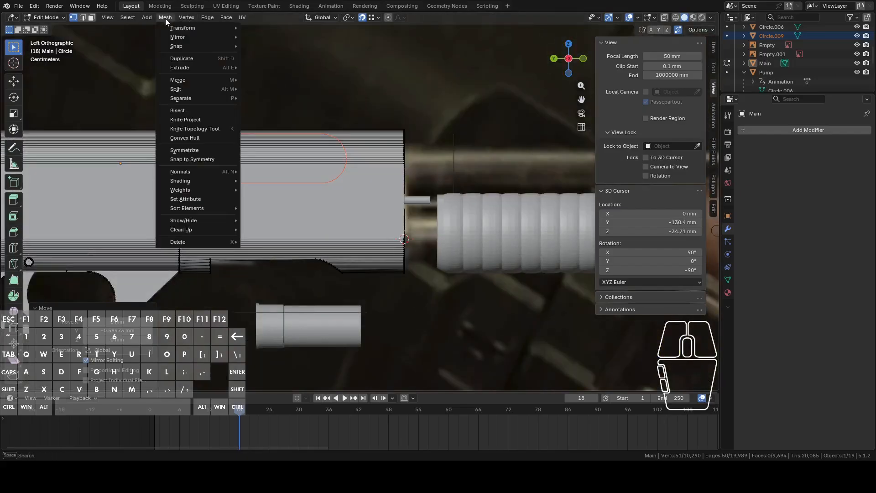
pyautogui.click(201, 120)
pyautogui.moveTo(315, 174); pyautogui.dragTo(429, 213, button='middle')
pyautogui.moveTo(481, 196); pyautogui.dragTo(323, 194, button='middle')
pyautogui.hotkey('ctrl', 'z')
# Select the entire Main body mesh, recalculate its normals to face outside and leave Edit Mode
pyautogui.scroll(3, 370, 218)
pyautogui.click(260, 201)
pyautogui.keyDown('shift'); pyautogui.moveTo(270, 202); pyautogui.dragTo(374, 182, button='middle'); pyautogui.keyUp('shift')
pyautogui.scroll(3, 407, 210)
pyautogui.scroll(3, 386, 211)
pyautogui.press('a')
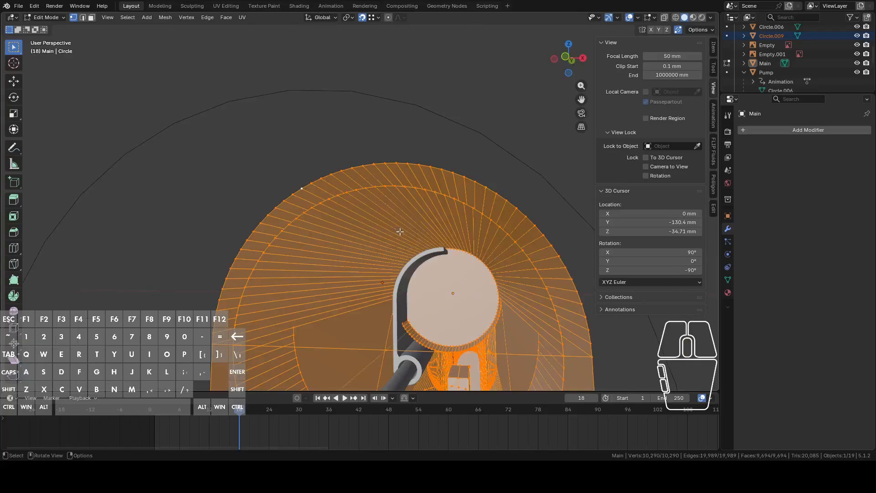
pyautogui.hotkey('shift', 'n')
pyautogui.moveTo(373, 223); pyautogui.dragTo(401, 224, button='middle')
pyautogui.press('Tab')
# Reopen the Main body in Edit Mode and add the slot outline to the selection as the projection cutter
pyautogui.moveTo(315, 240); pyautogui.dragTo(423, 178, button='middle')
pyautogui.press('Tab')
pyautogui.press('Tab')
pyautogui.click(375, 239)
pyautogui.moveTo(347, 231); pyautogui.dragTo(352, 160, button='middle')
pyautogui.press('Tab')
pyautogui.keyDown('ctrl'); pyautogui.click(316, 182); pyautogui.keyUp('ctrl')
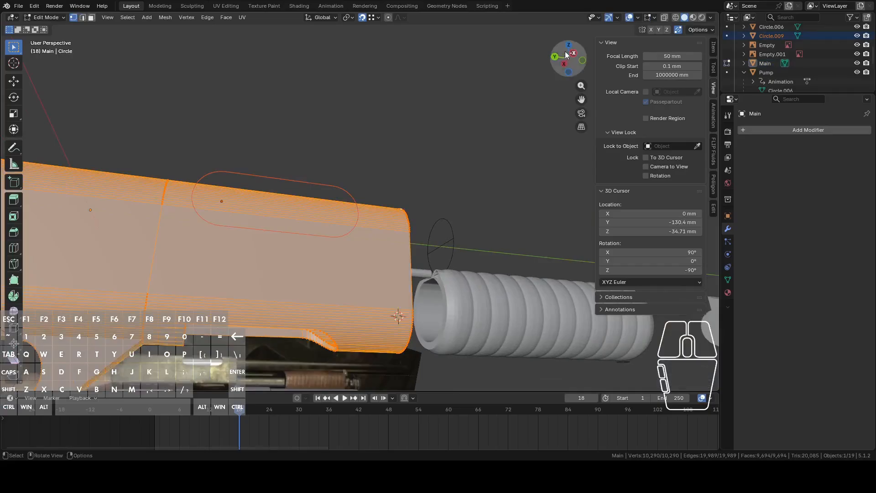
# Try Knife Project of the slot outline on the fully selected Main body mesh, inspect the stray cut faces and undo it
pyautogui.click(572, 54)
pyautogui.click(166, 17)
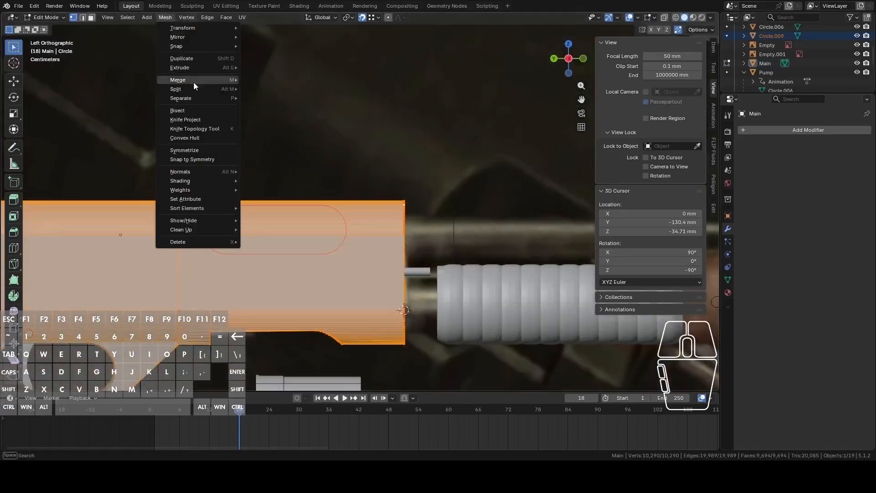
pyautogui.click(197, 119)
pyautogui.moveTo(201, 125); pyautogui.dragTo(341, 235, button='middle')
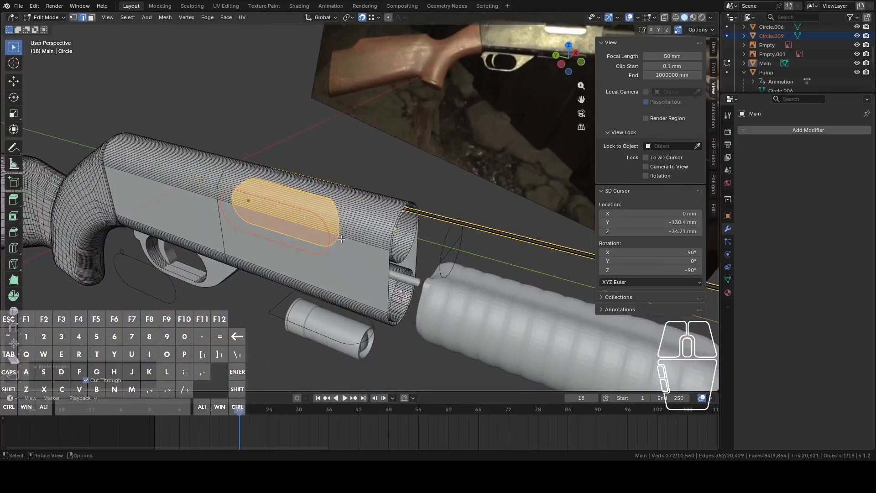
pyautogui.moveTo(434, 215); pyautogui.dragTo(274, 210, button='middle')
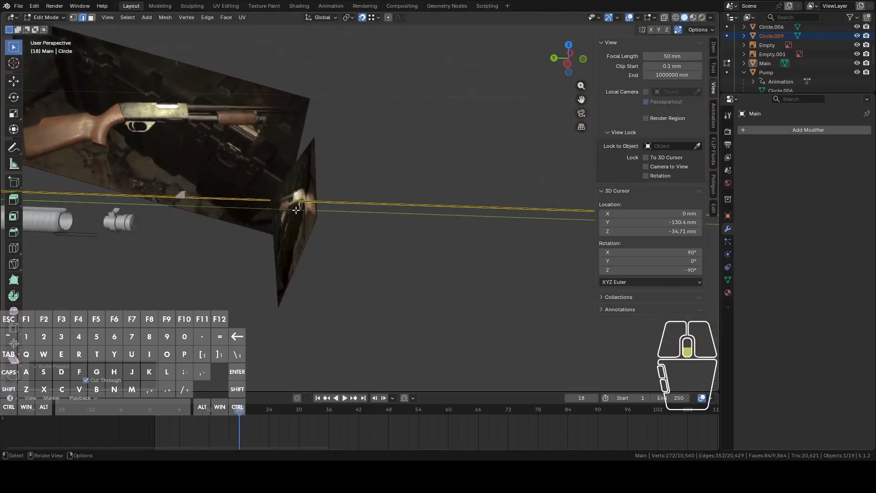
pyautogui.scroll(-8, 394, 231)
pyautogui.moveTo(407, 231); pyautogui.dragTo(347, 233, button='middle')
pyautogui.scroll(3, 347, 233)
pyautogui.keyDown('shift'); pyautogui.moveTo(225, 218); pyautogui.dragTo(461, 247, button='middle'); pyautogui.keyUp('shift')
pyautogui.hotkey('ctrl', 'z')
# Examine how the slot outline lines up with the Main body's inner geometry in left view with X-ray shading
pyautogui.scroll(6, 439, 217)
pyautogui.click(571, 62)
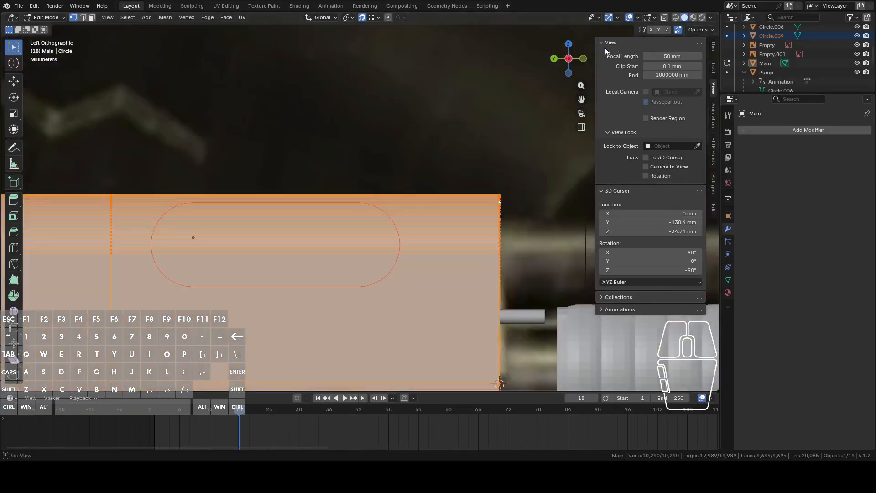
pyautogui.click(667, 19)
pyautogui.scroll(-3, 414, 190)
pyautogui.keyDown('shift'); pyautogui.moveTo(410, 190); pyautogui.dragTo(489, 161, button='middle'); pyautogui.keyUp('shift')
pyautogui.scroll(2, 462, 196)
pyautogui.scroll(1, 463, 195)
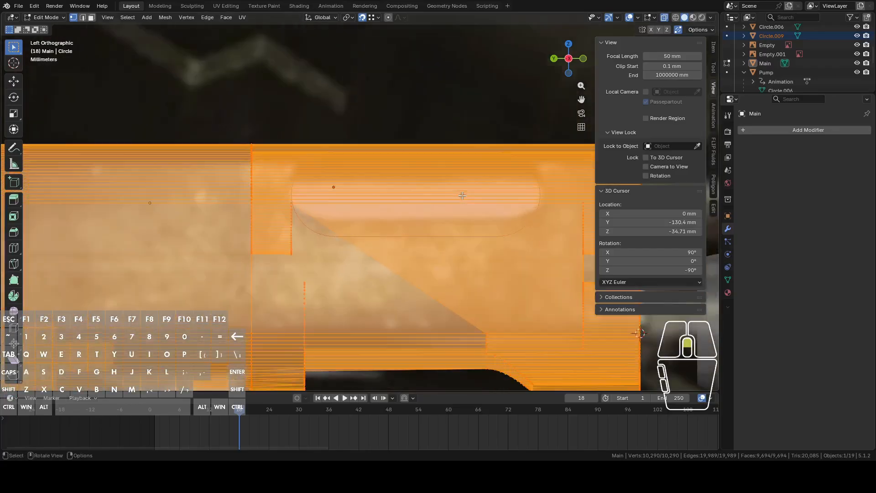
pyautogui.click(665, 19)
# Return to Object Mode with X-ray shading on, unhide all hidden objects and clear the selection
pyautogui.moveTo(528, 182); pyautogui.dragTo(467, 240, button='middle')
pyautogui.press('Tab')
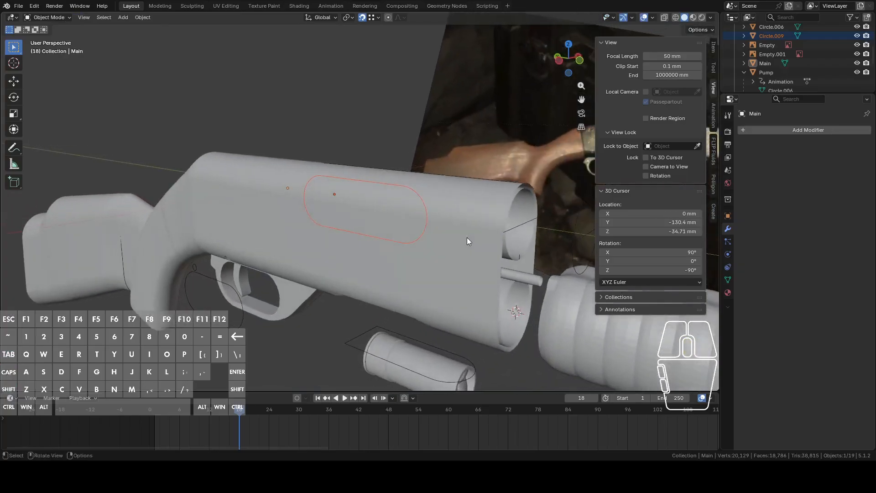
pyautogui.click(668, 18)
pyautogui.moveTo(448, 183); pyautogui.dragTo(505, 241, button='middle')
pyautogui.moveTo(501, 275); pyautogui.dragTo(487, 290, button='middle')
pyautogui.scroll(-1, 504, 274)
pyautogui.hotkey('alt', 'h')
pyautogui.hotkey('alt', 'a')
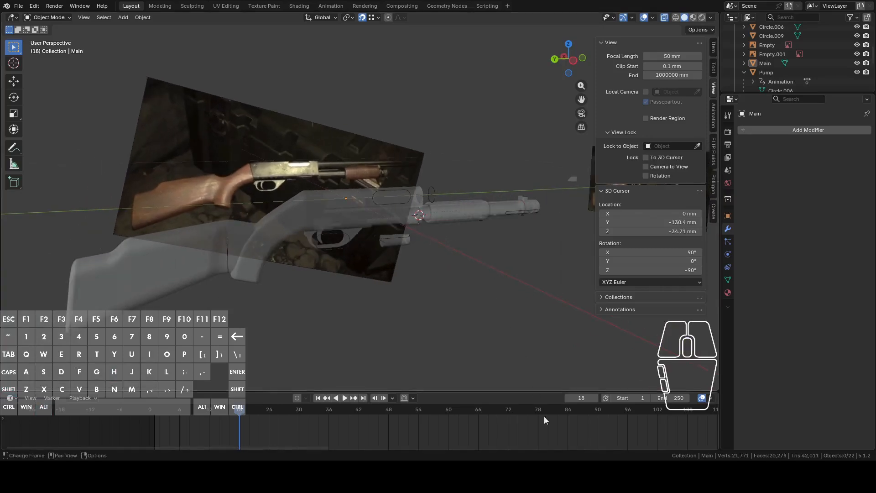